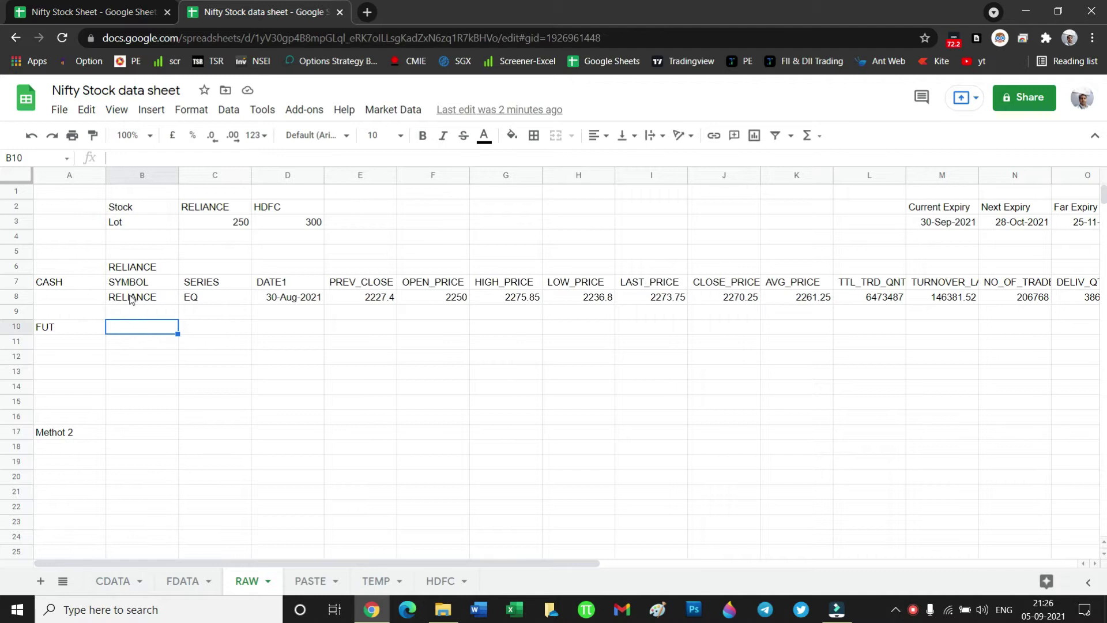
click(115, 582)
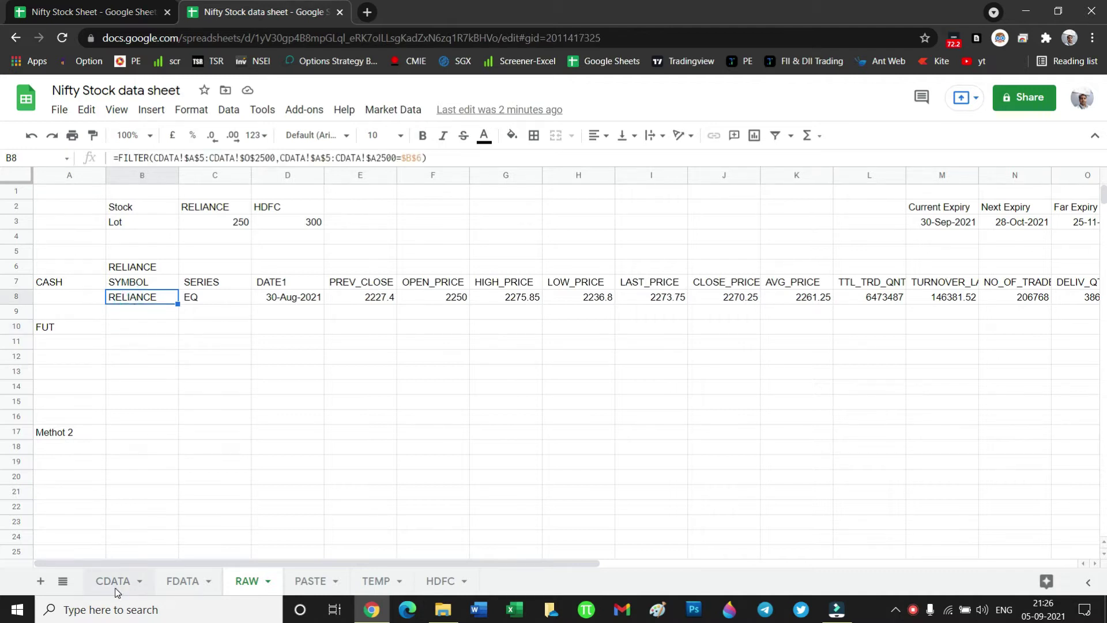
click(248, 582)
click(133, 333)
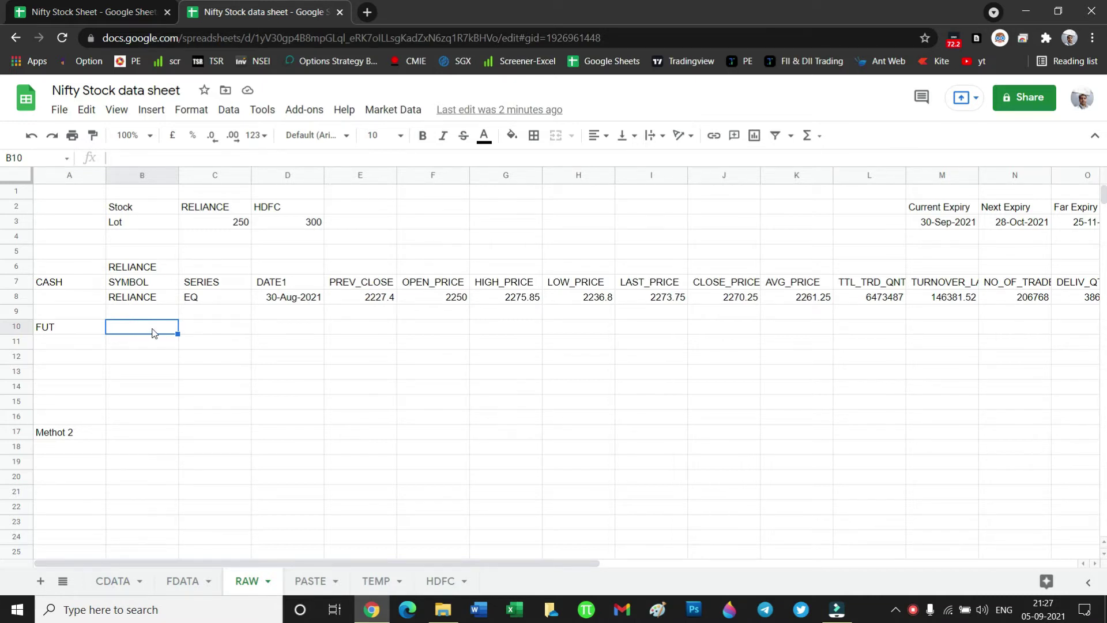
click(300, 580)
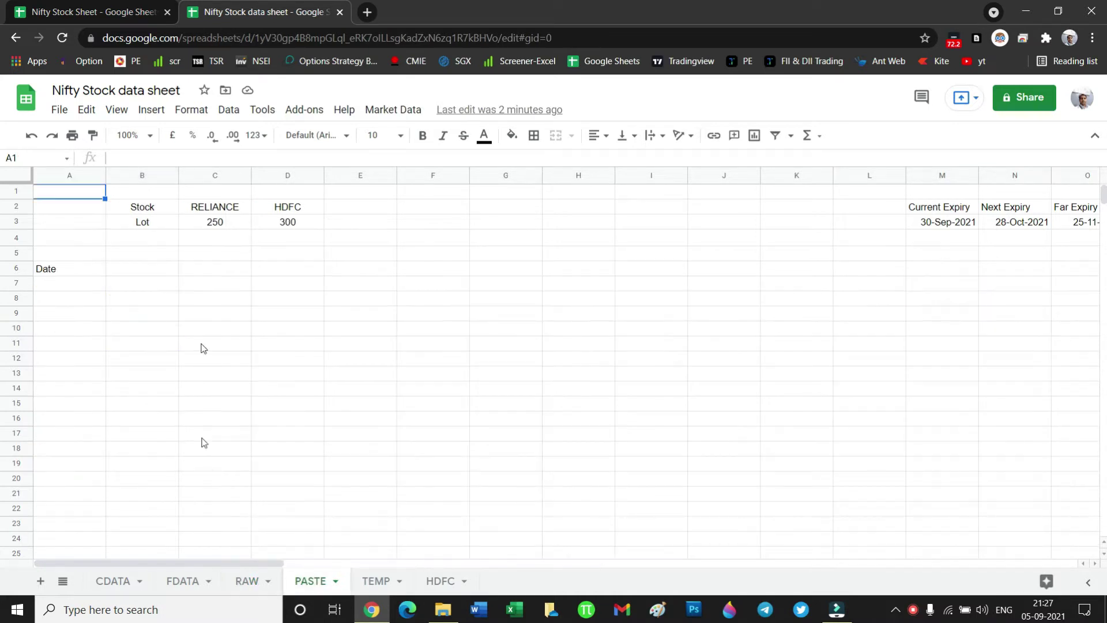
click(257, 590)
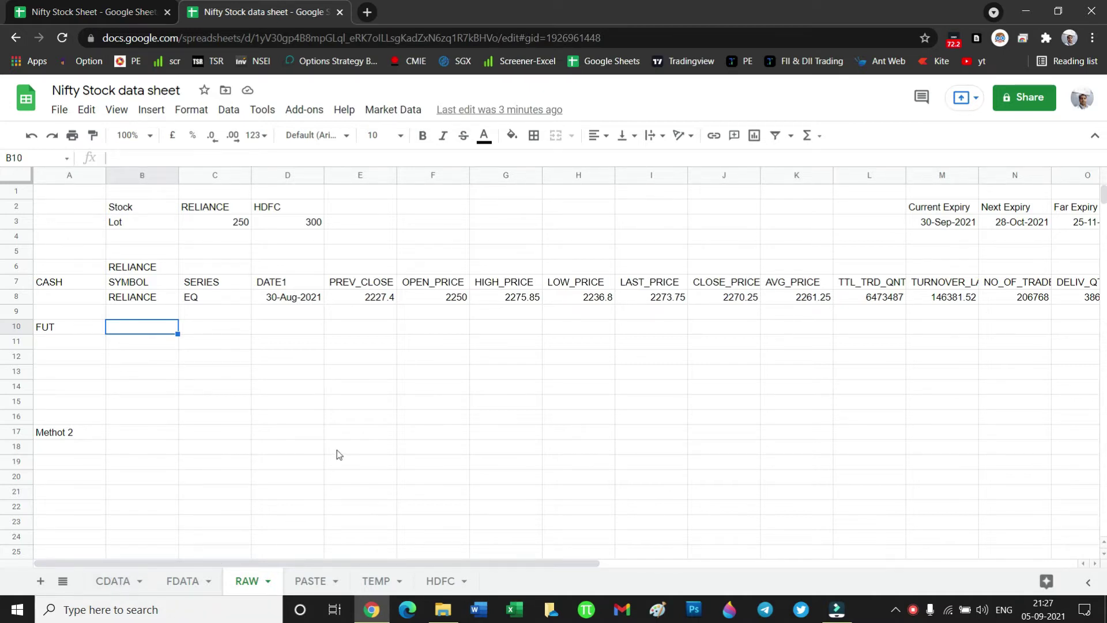
text(=Fil)
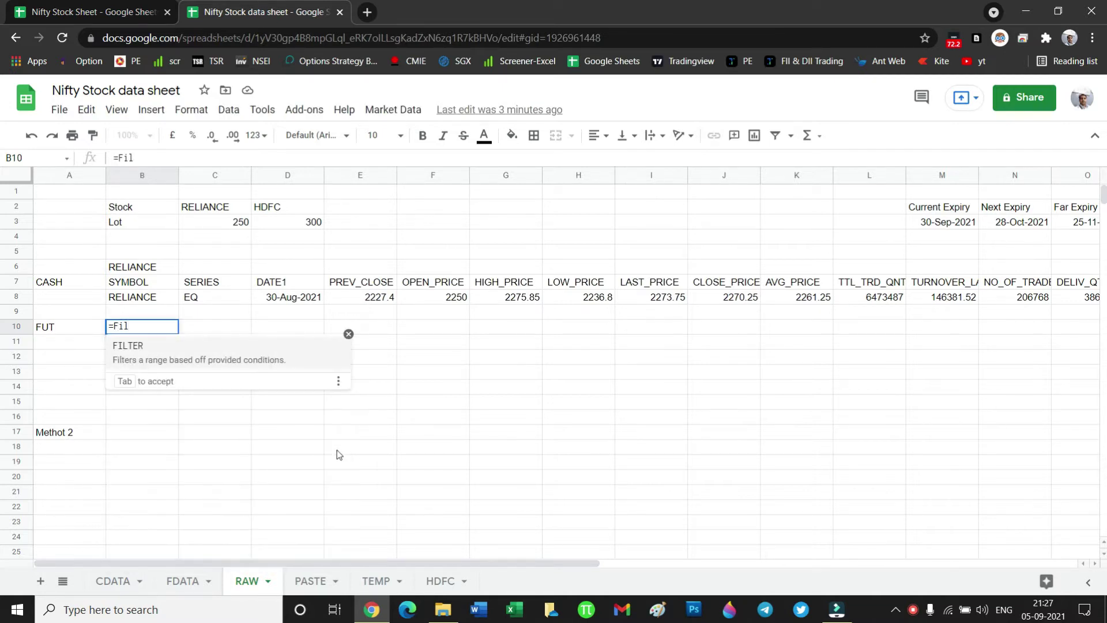
key(Tab)
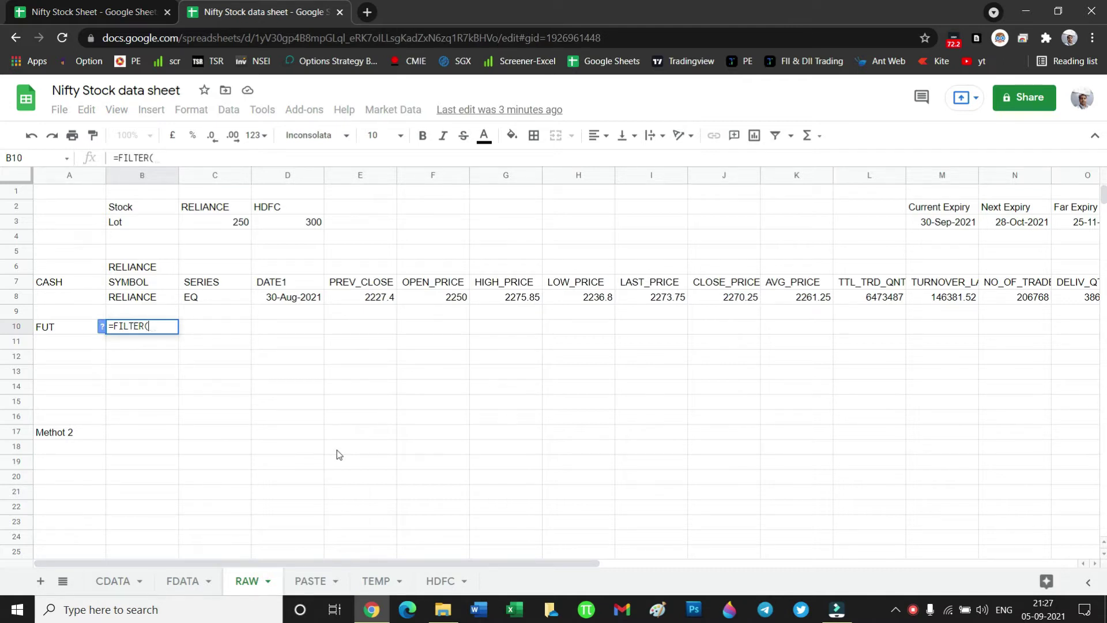
click(101, 334)
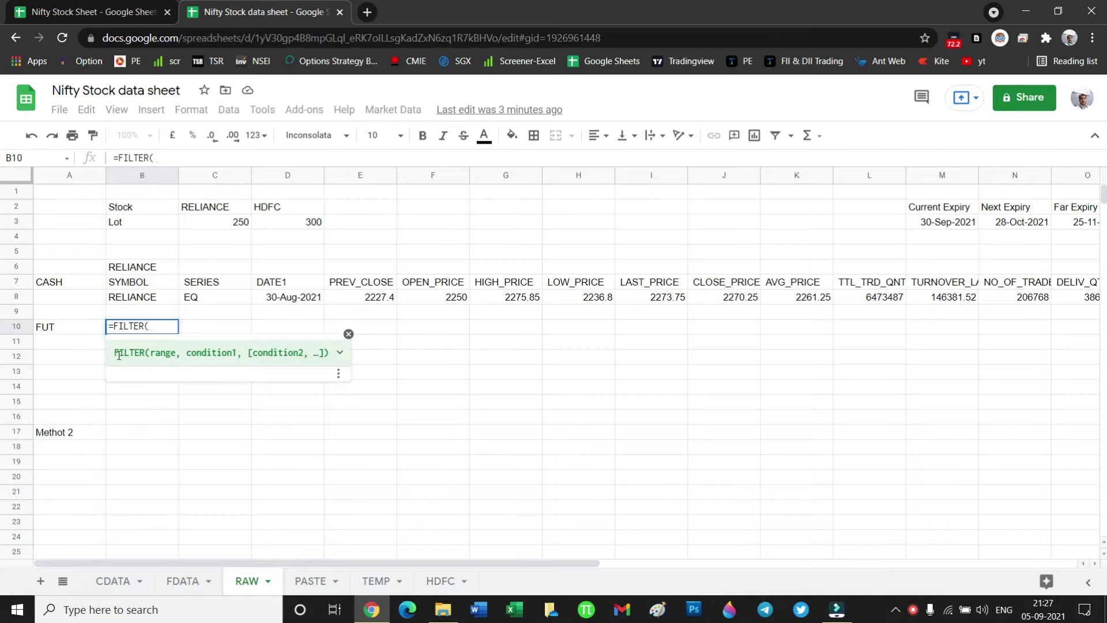
drag(117, 352, 327, 352)
click(340, 352)
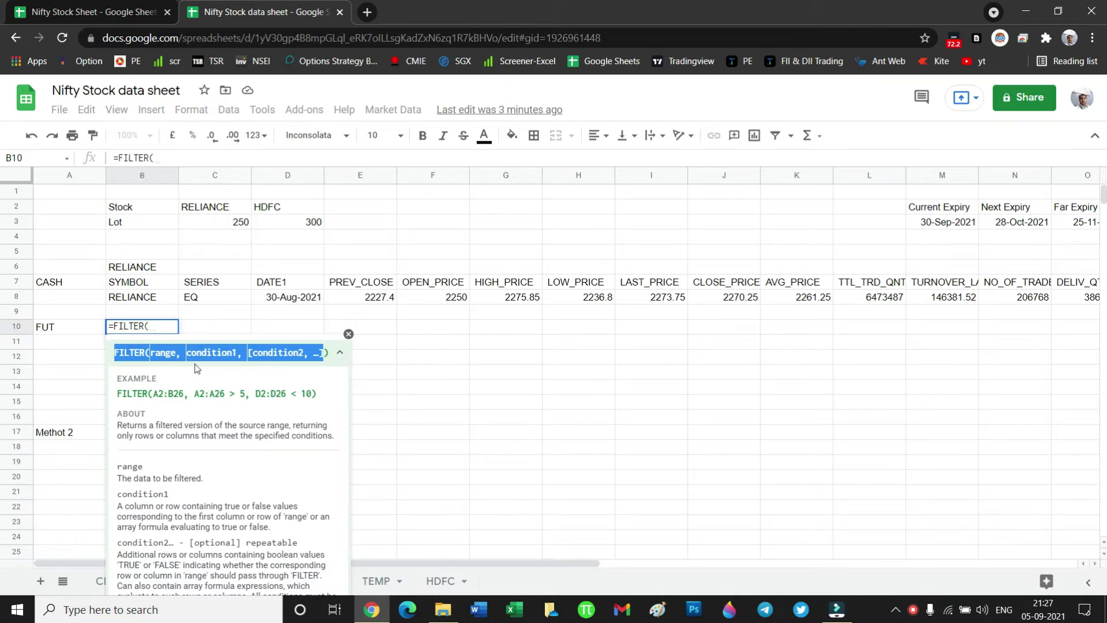
click(160, 359)
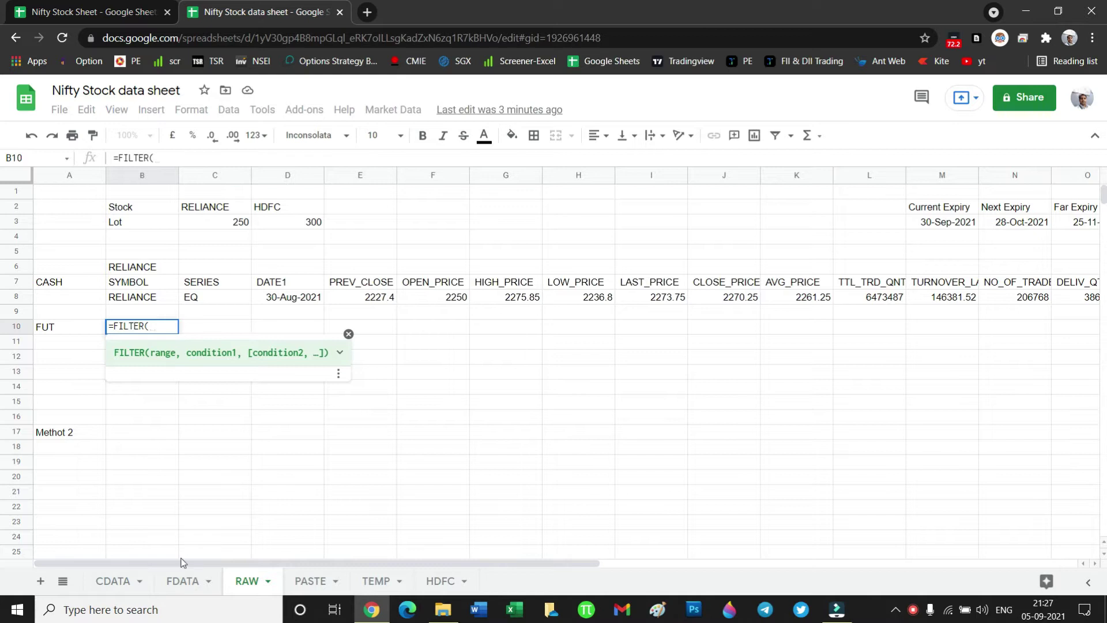
click(191, 585)
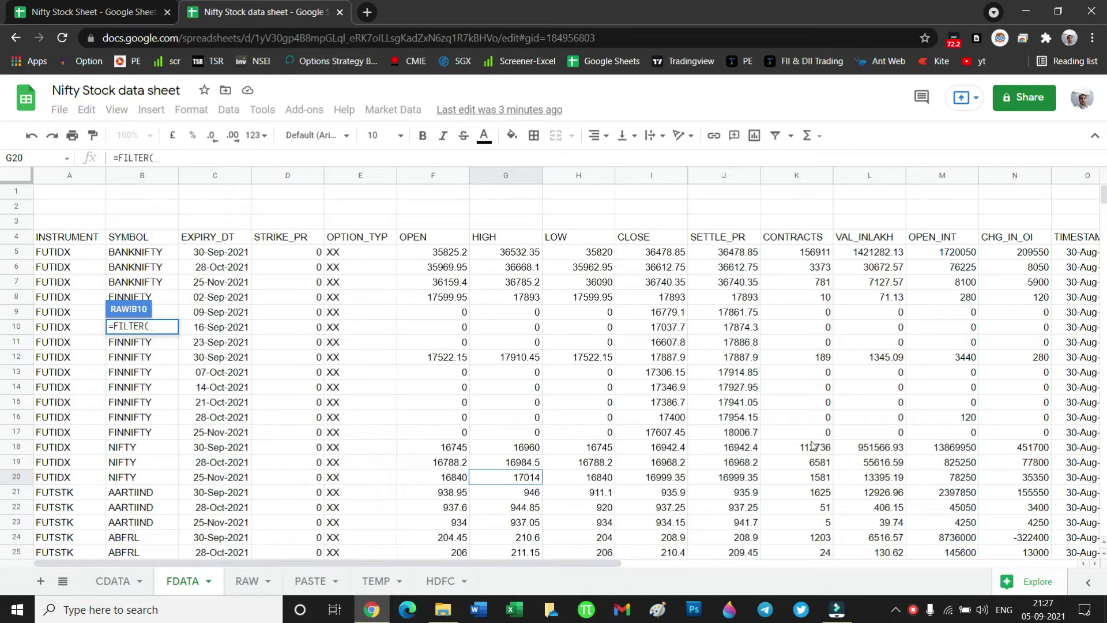
click(246, 581)
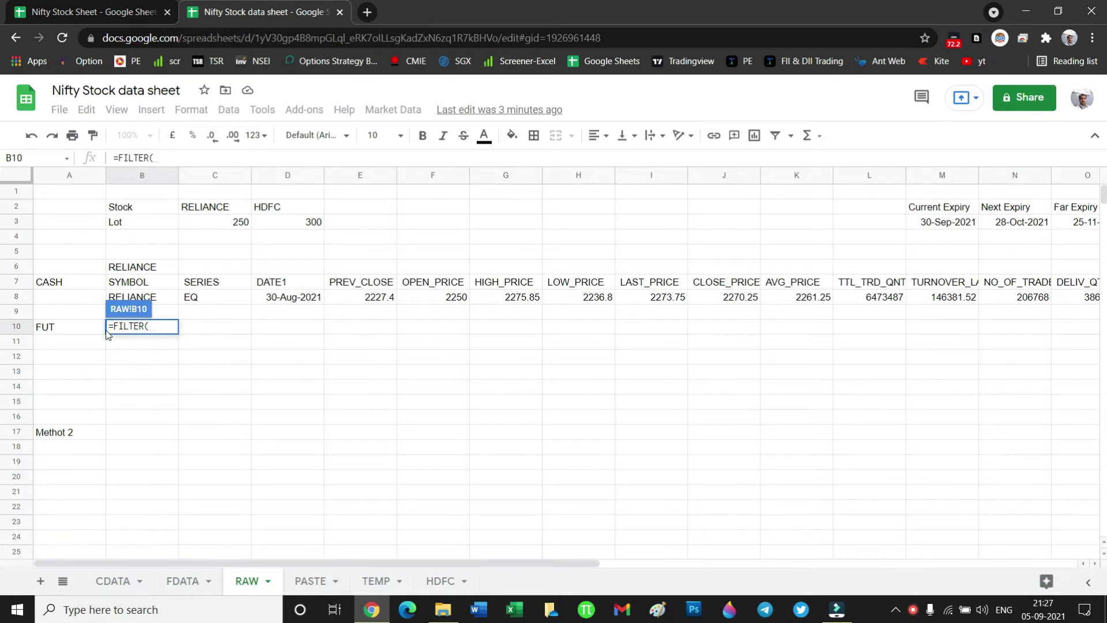
click(162, 326)
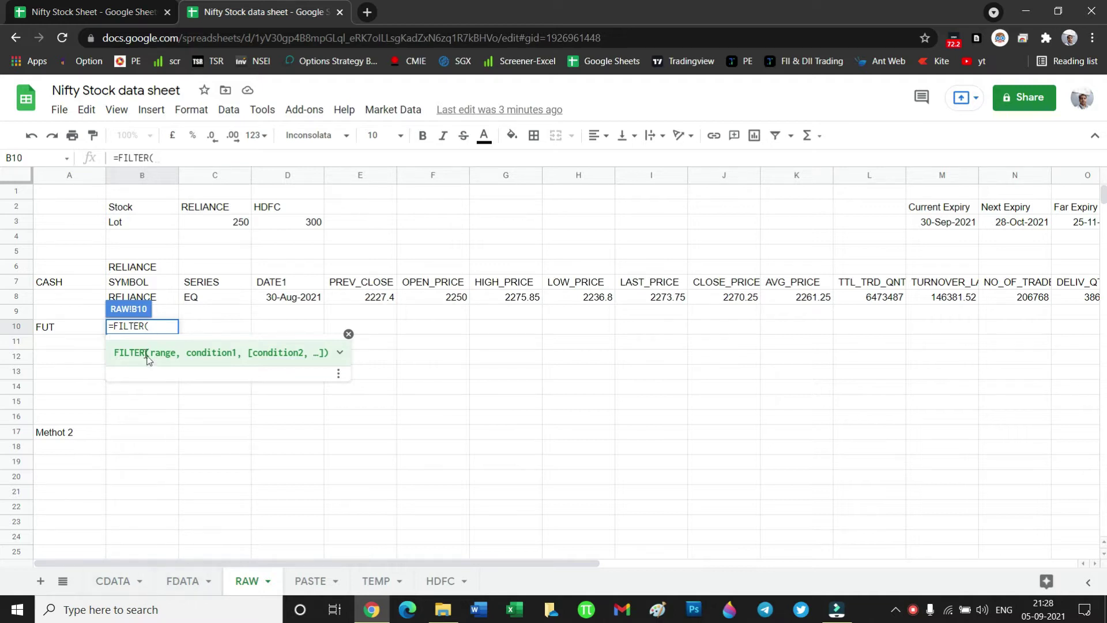
click(185, 582)
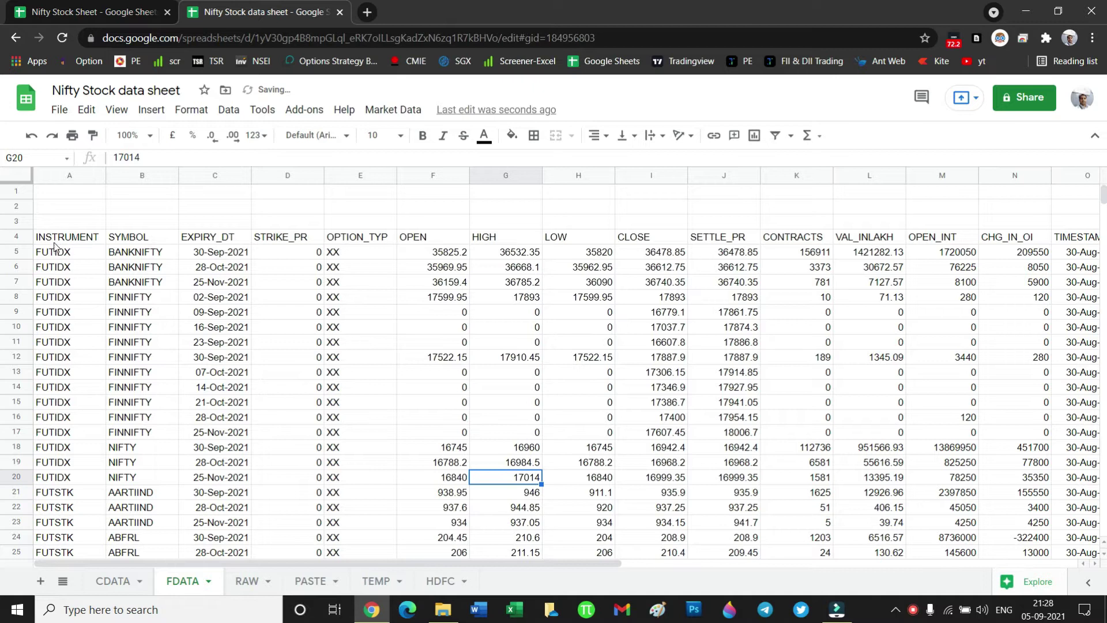
click(49, 241)
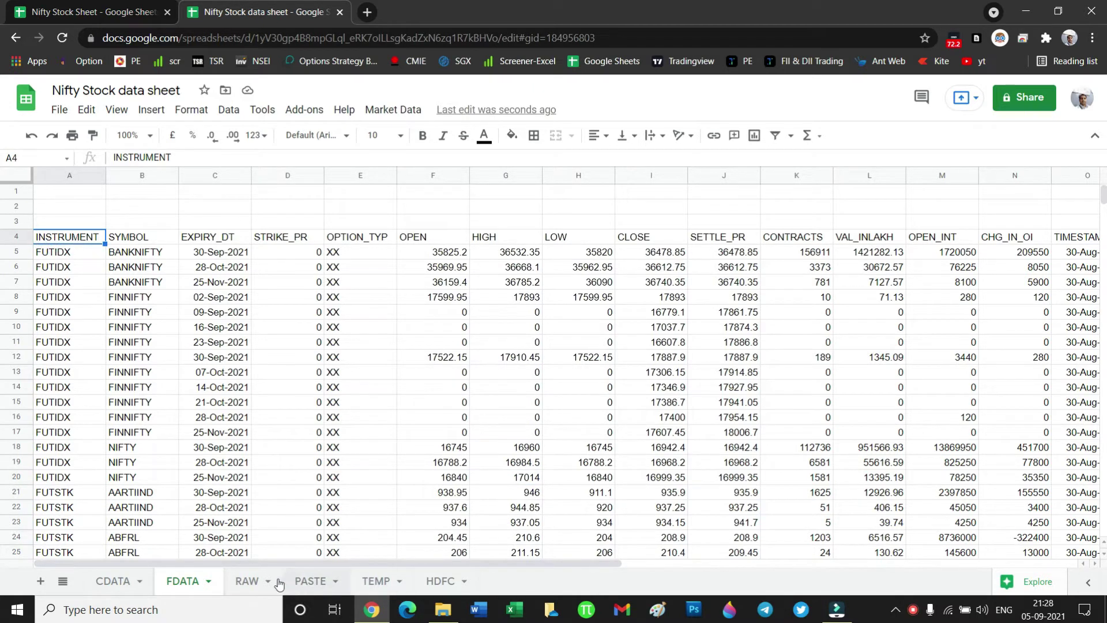
click(248, 583)
mouse_move(153, 335)
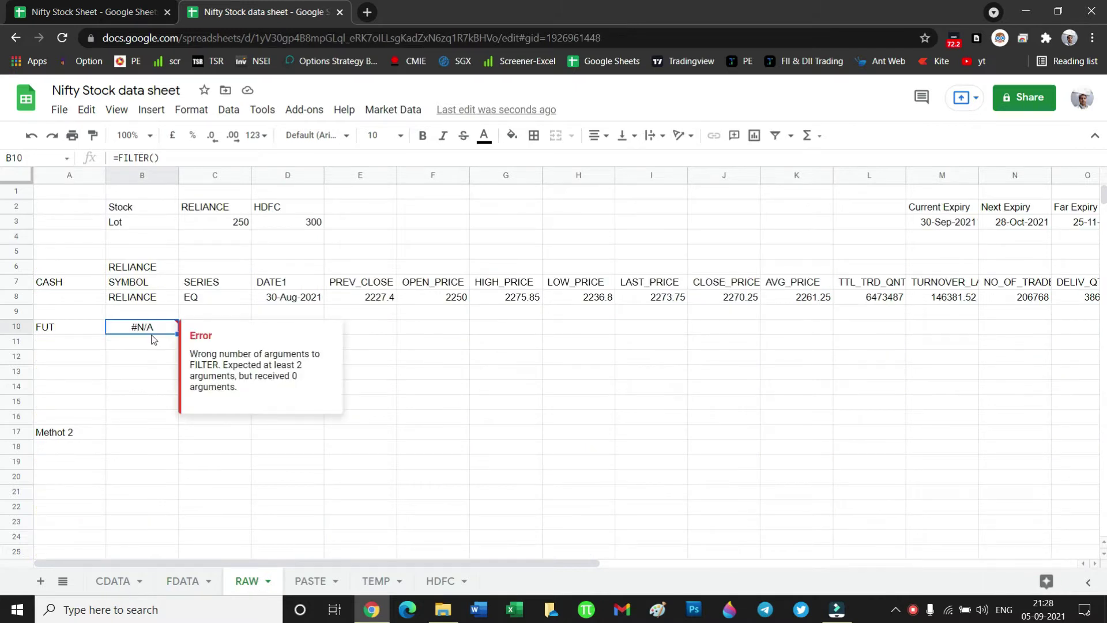
key(Delete)
Start a FILTER formula in RAW cell B10 with the absolute source range FDATA!$A$4:$O$60000.
text(=)
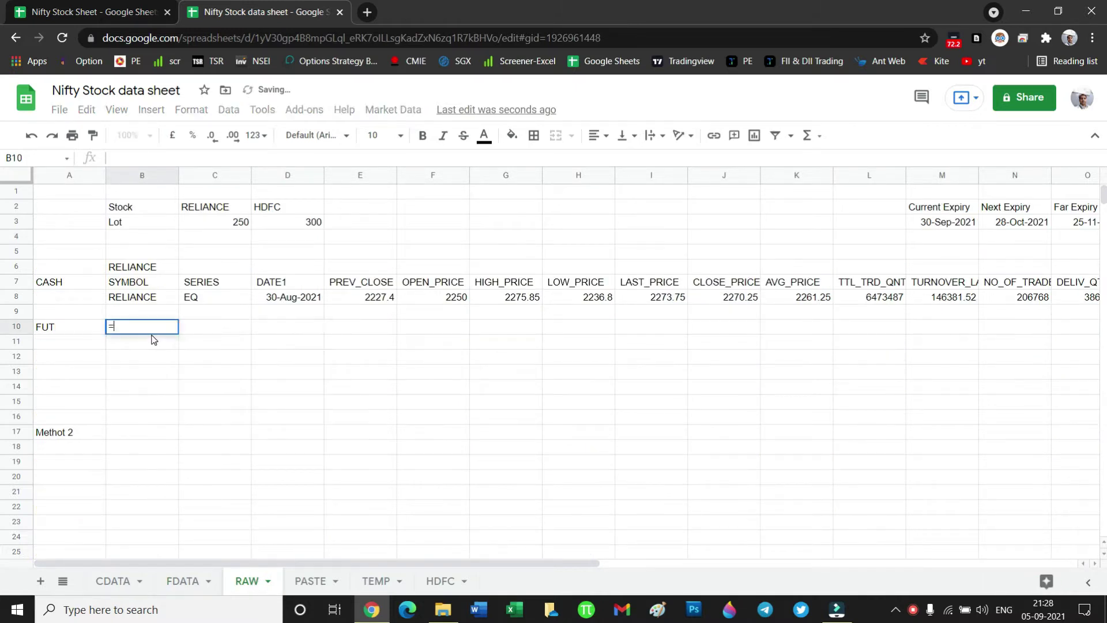
text(Filter)
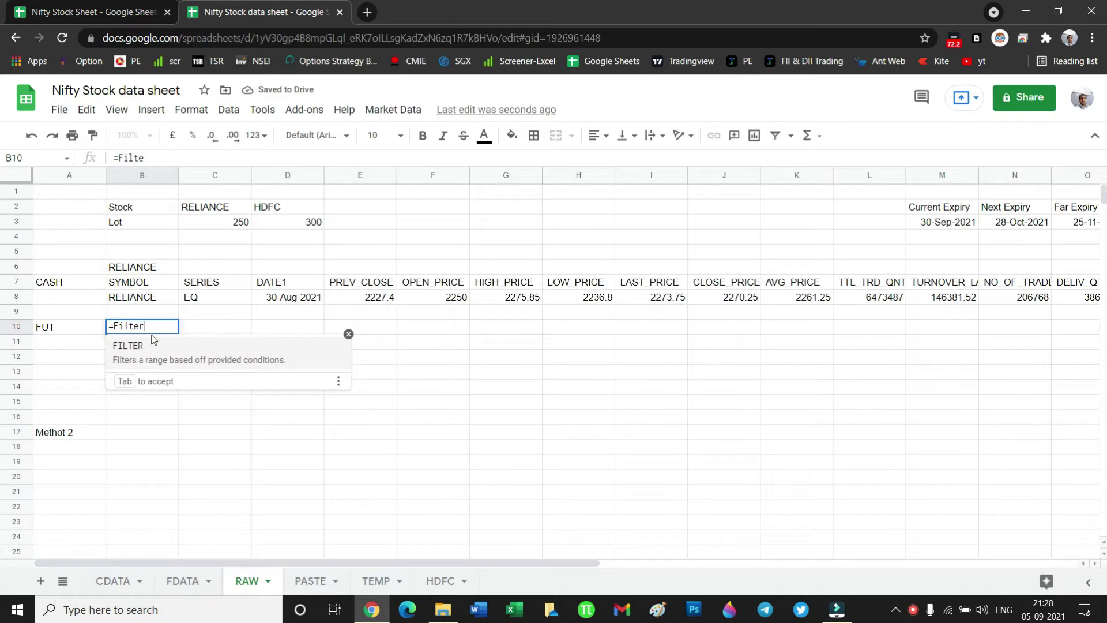
key(Tab)
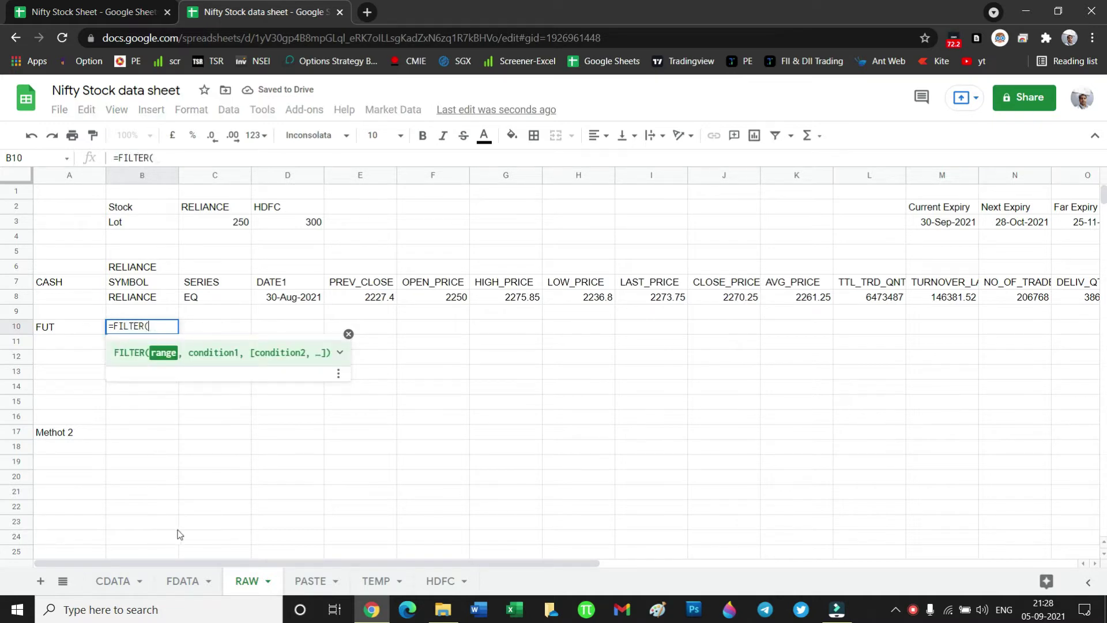
click(184, 581)
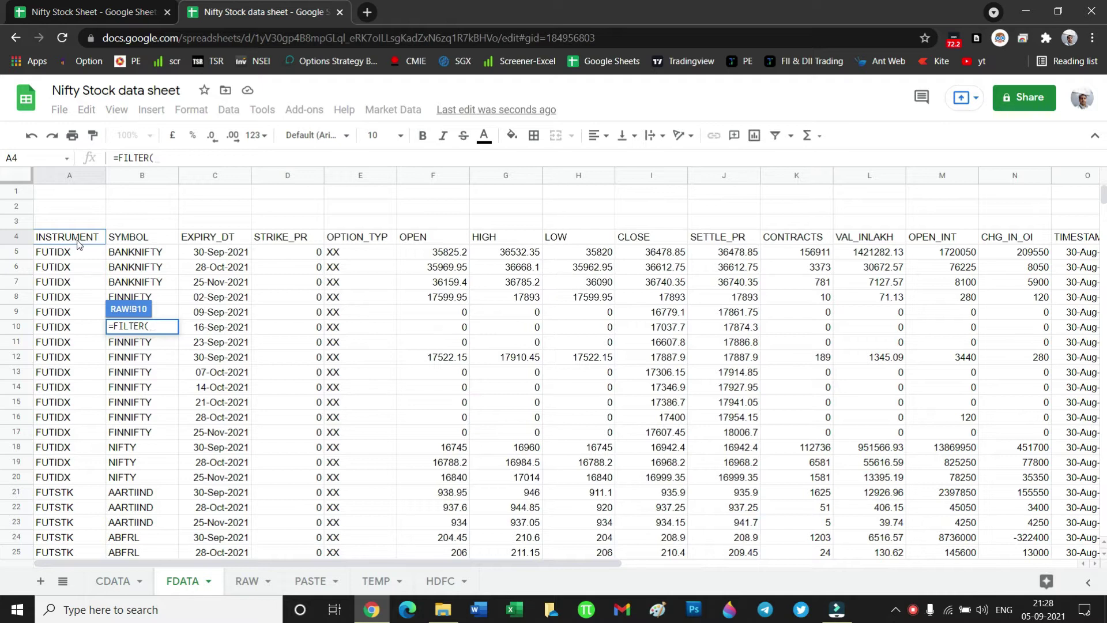
drag(75, 241, 1064, 365)
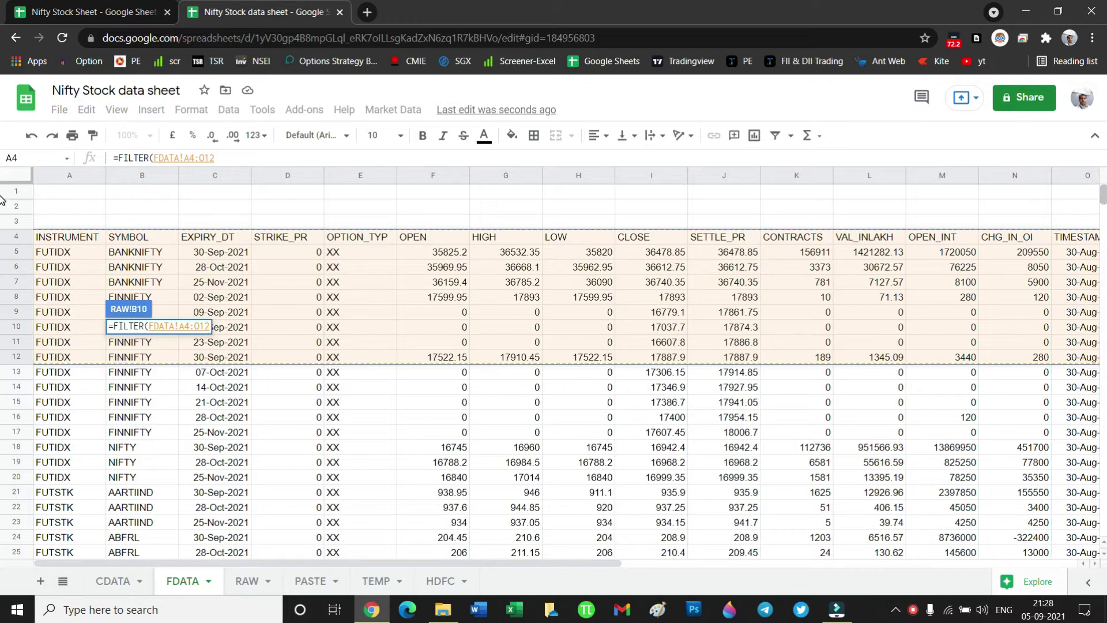
drag(1102, 199, 1103, 297)
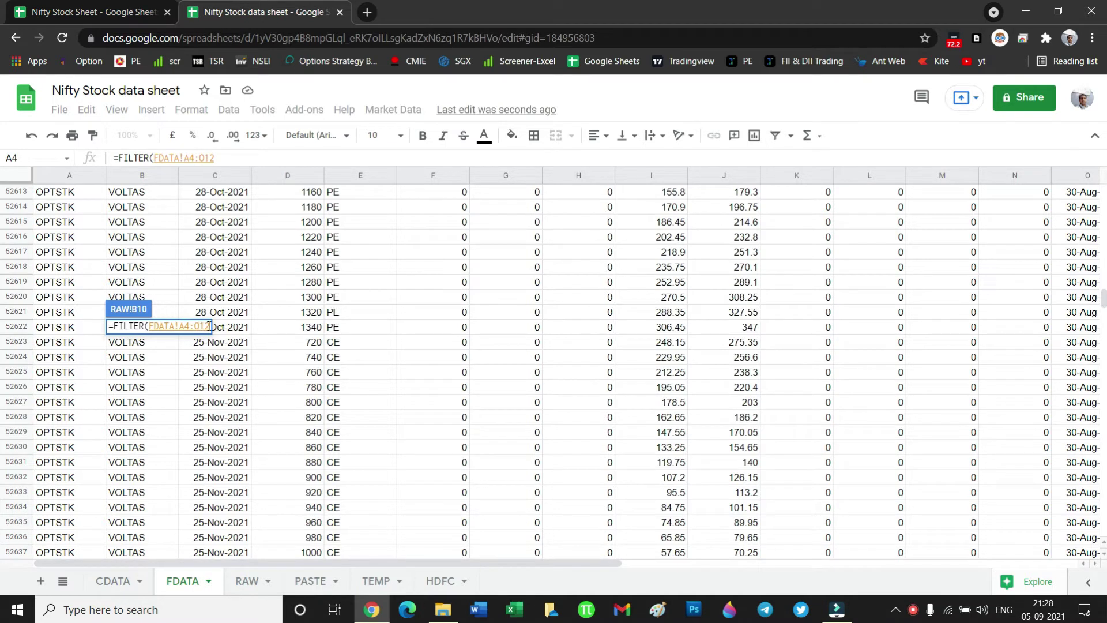
key(BackSpace)
key(BackSpace)
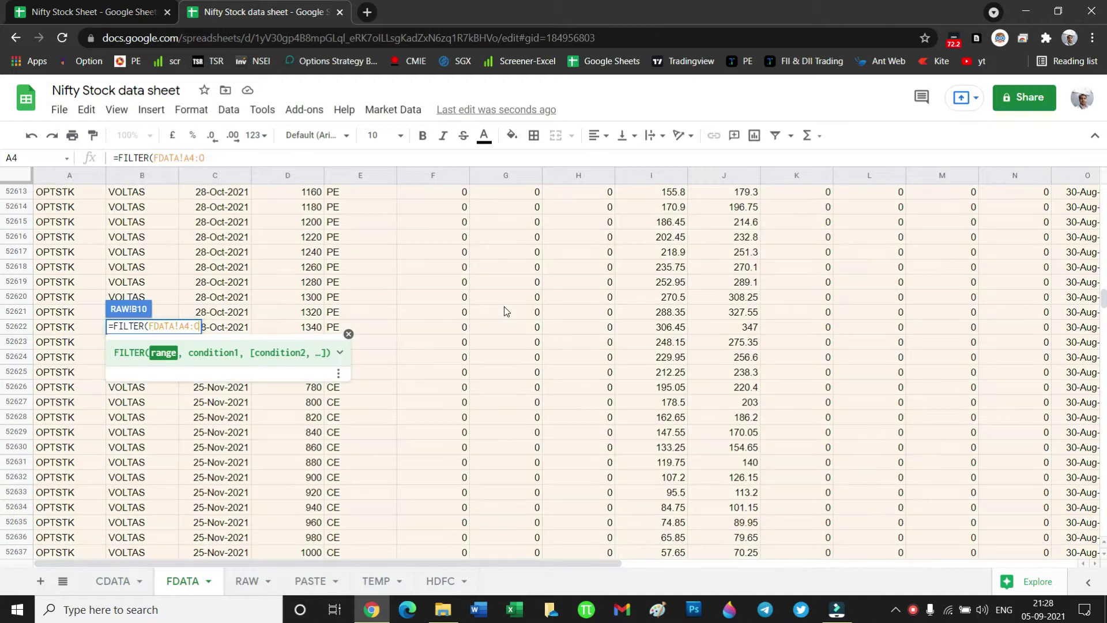
text(60000)
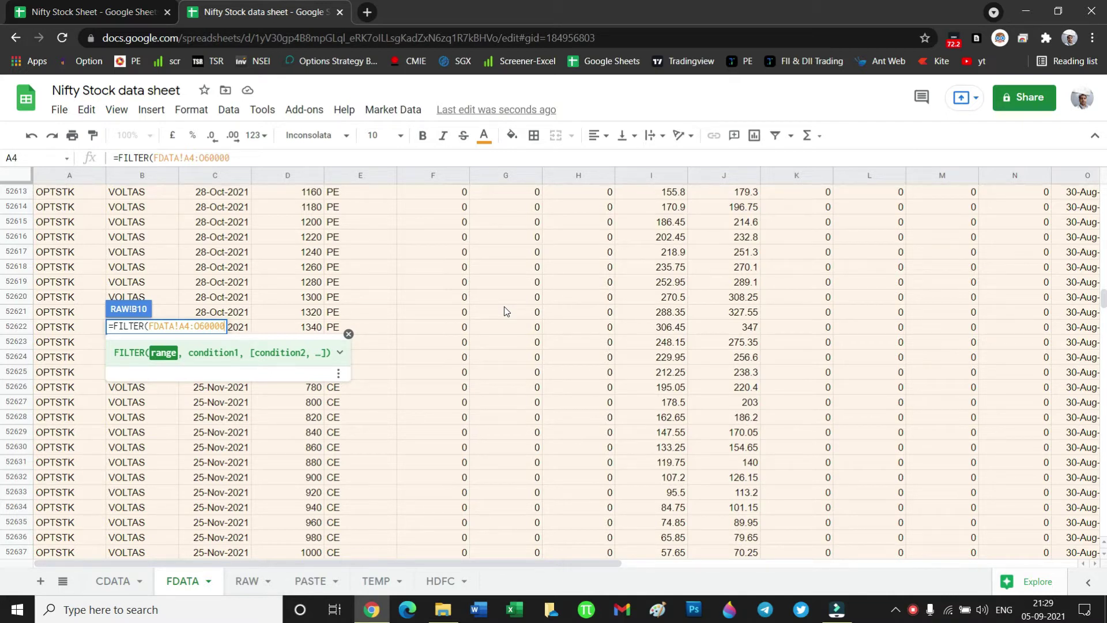
key(F4)
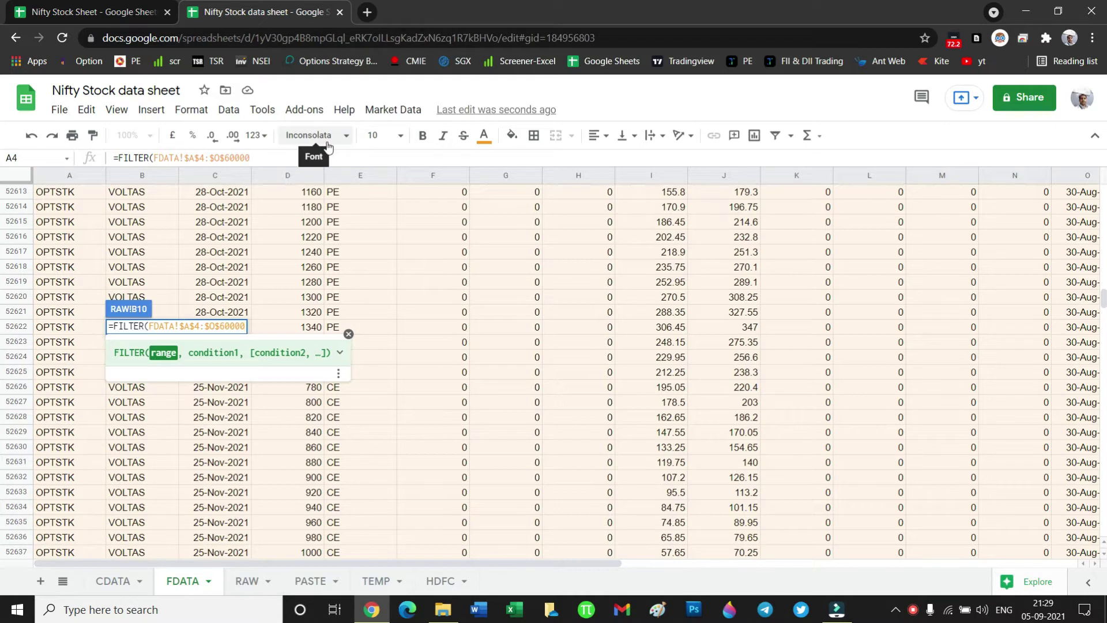
Begin the formula's first condition with the SYMBOL column as absolute range FDATA!$B$4:$B$60000, followed by an equals sign.
text(,)
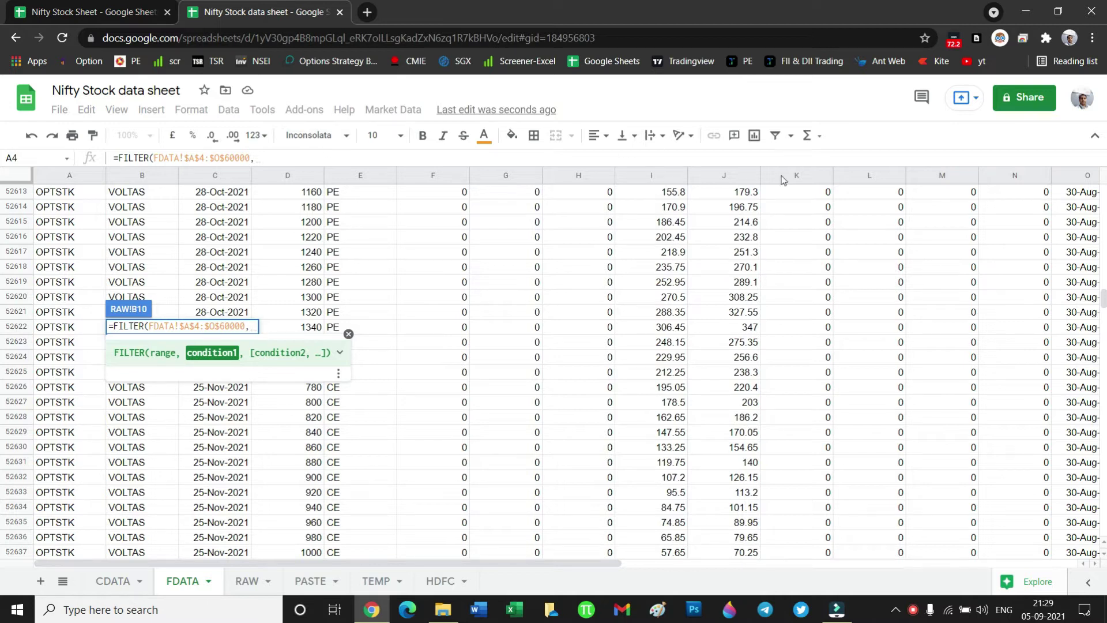
drag(1102, 306, 1102, 187)
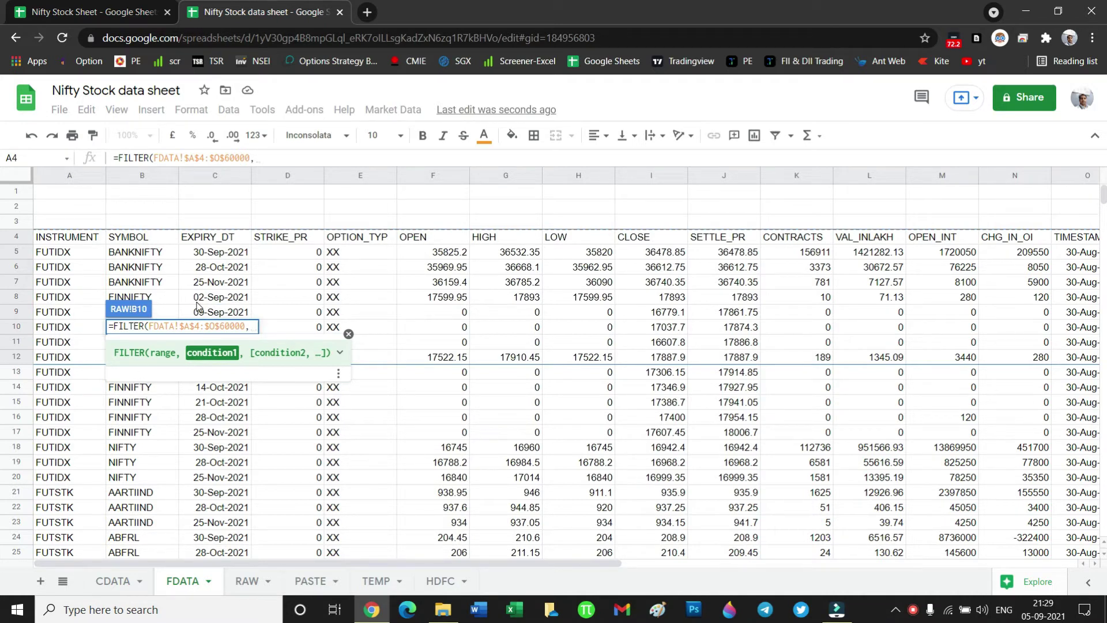
click(147, 240)
drag(148, 240, 130, 452)
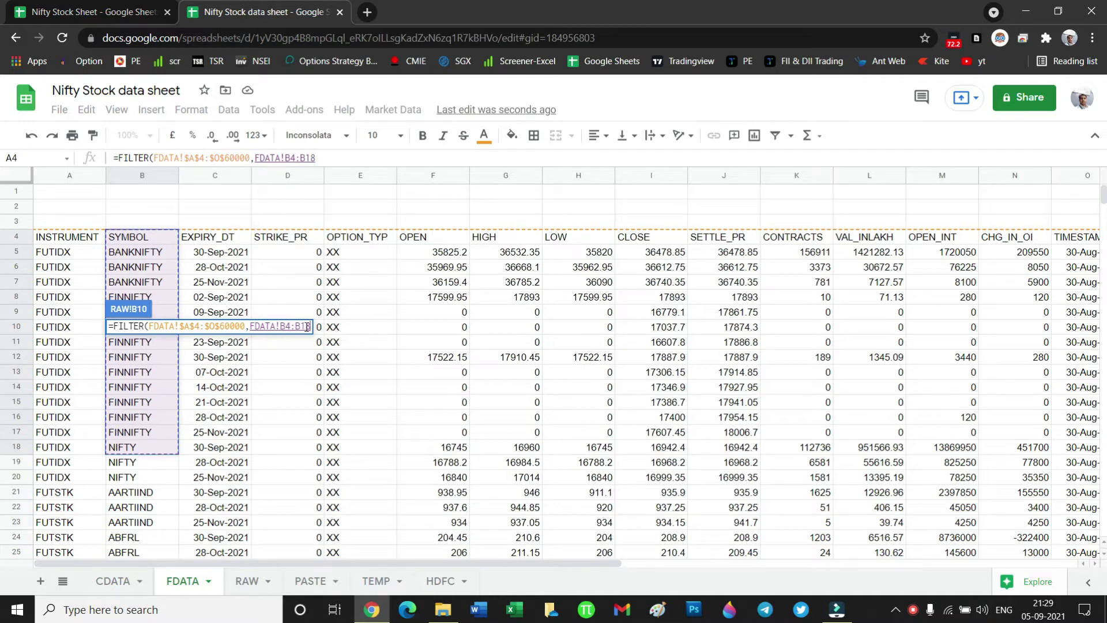
key(BackSpace)
key(BackSpace)
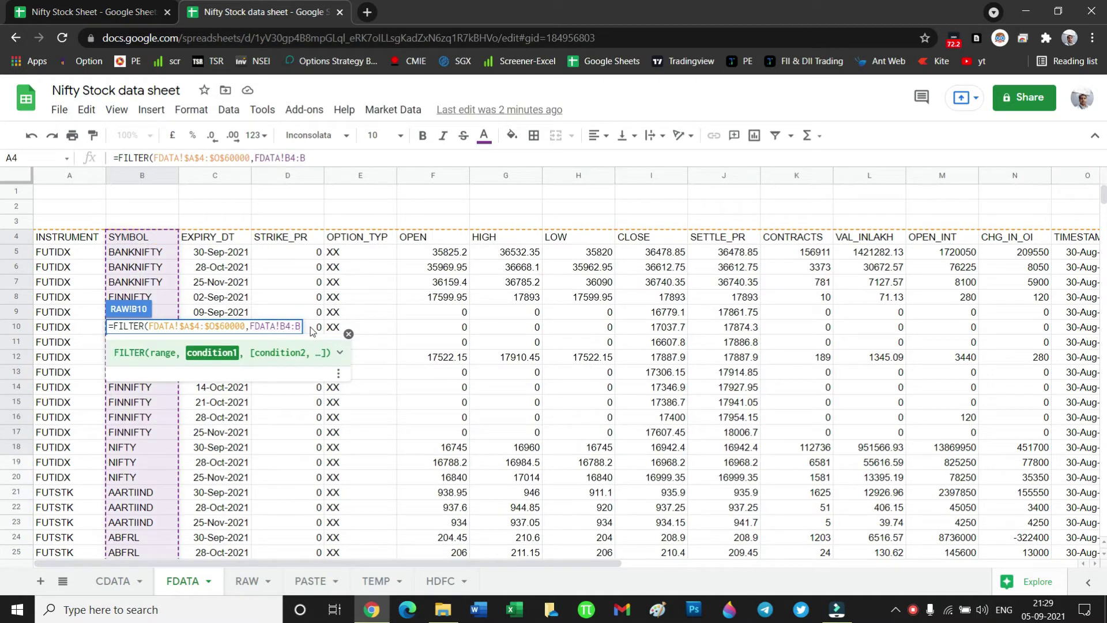
text(60000)
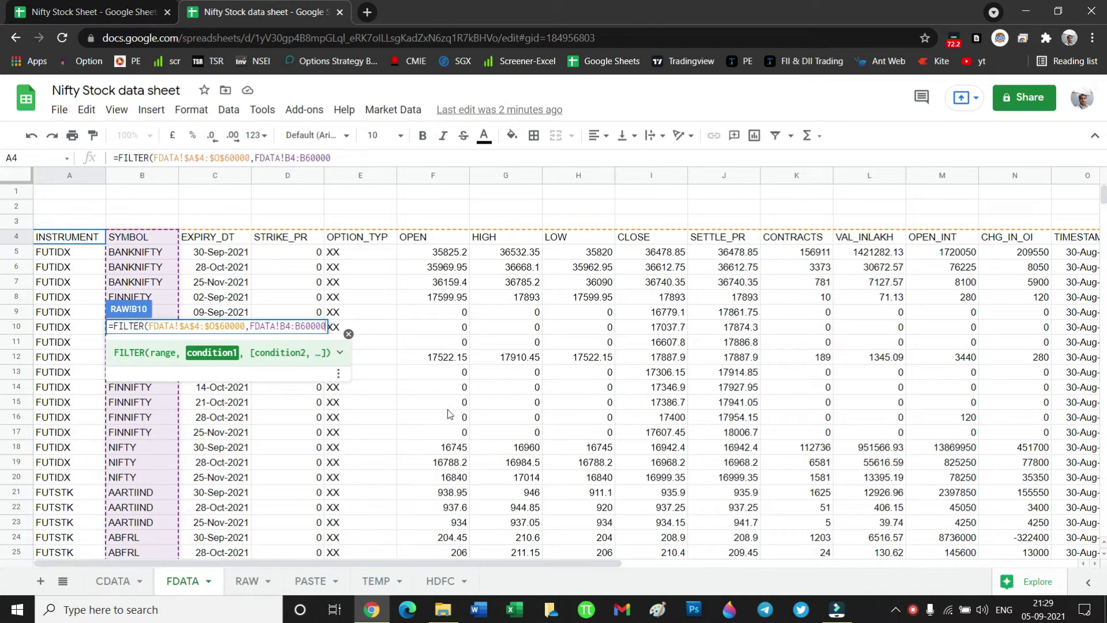
key(F4)
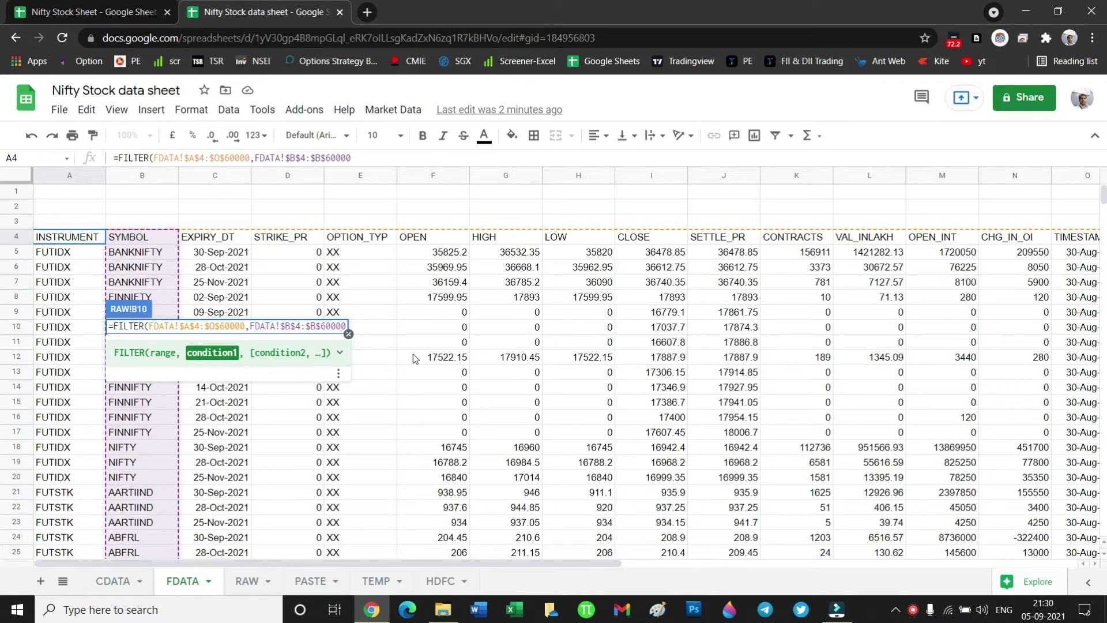
text(=)
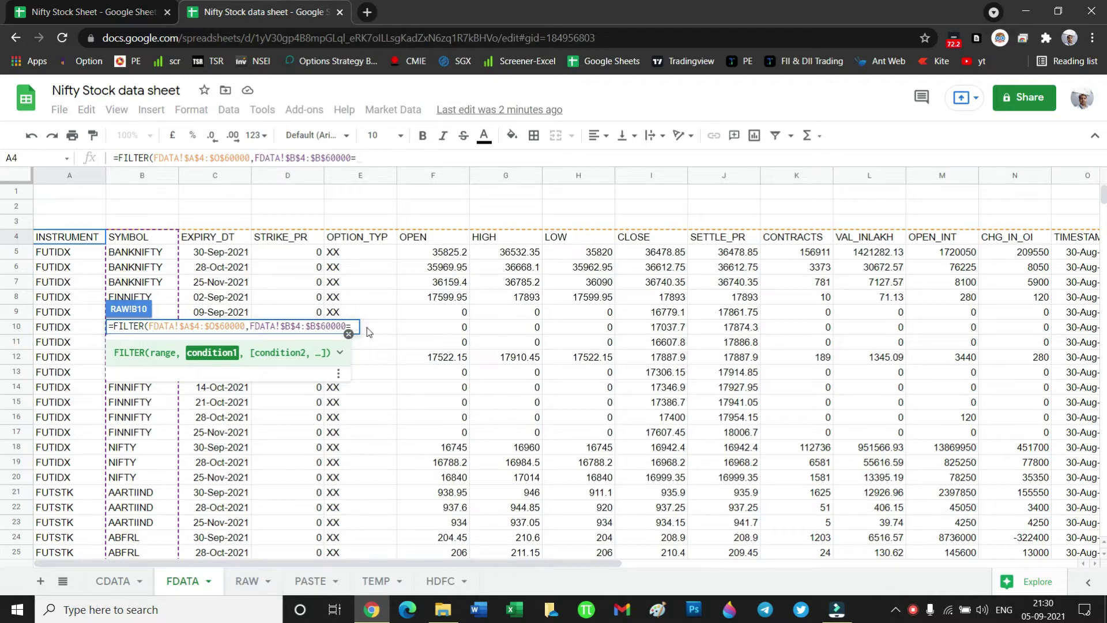
text("RE)
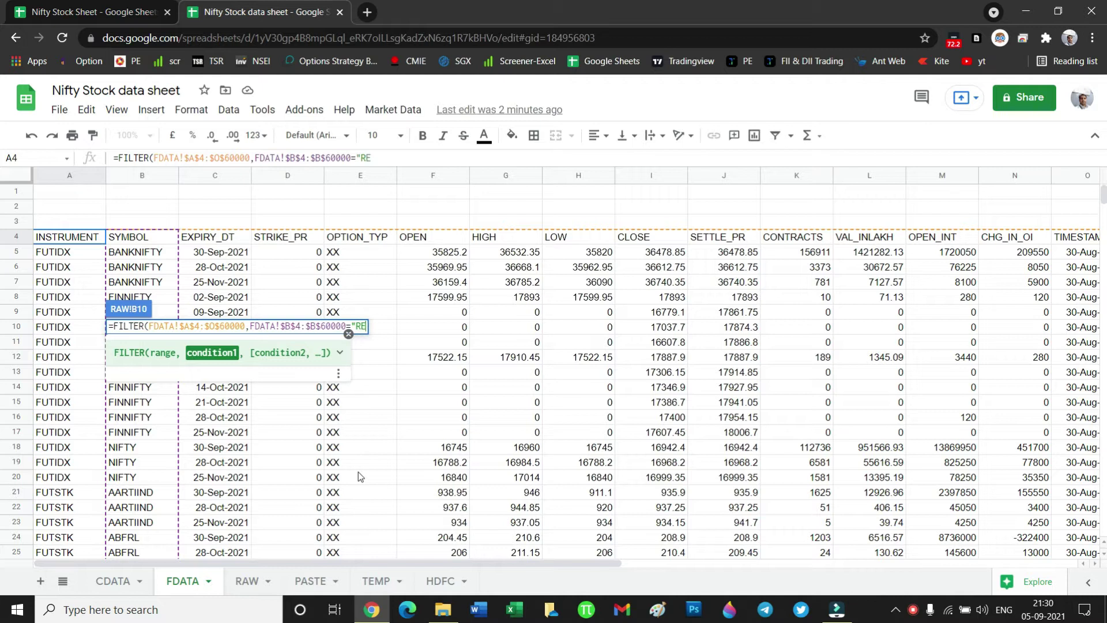
key(BackSpace)
key(BackSpace)
key(BackSpace)
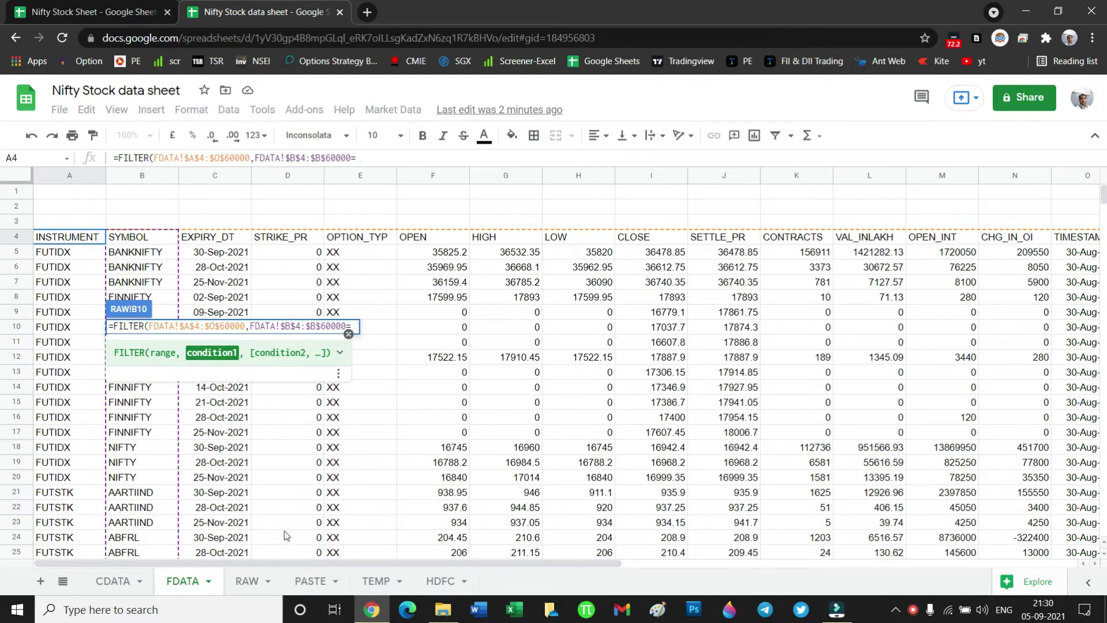
Complete the first condition with RAW cell B6 as the symbol to match, then close and enter the FILTER formula.
click(246, 582)
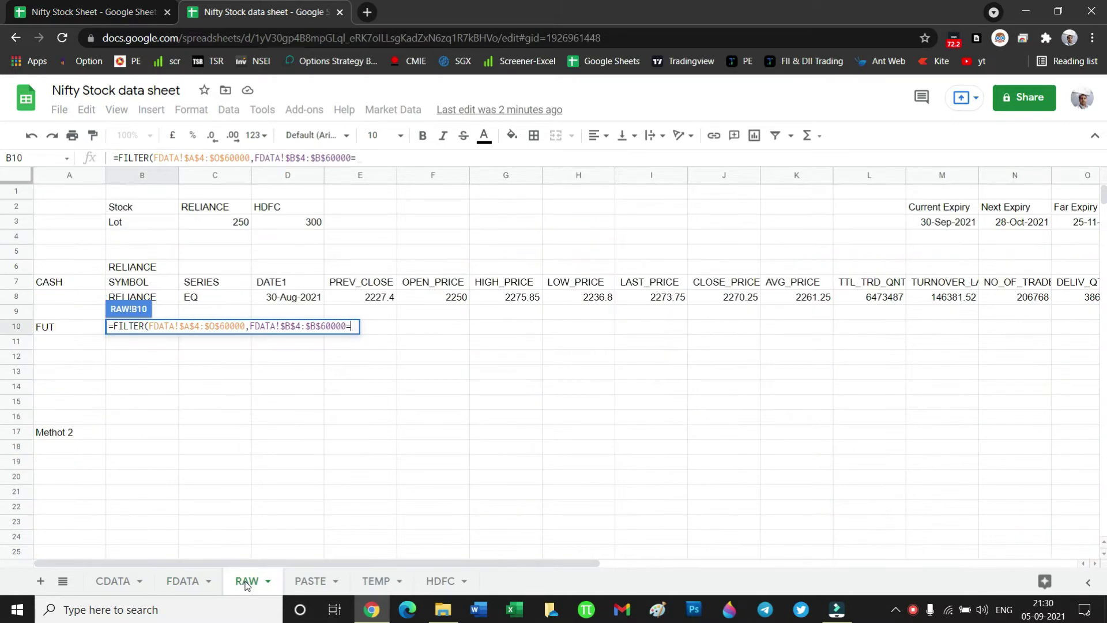
click(124, 271)
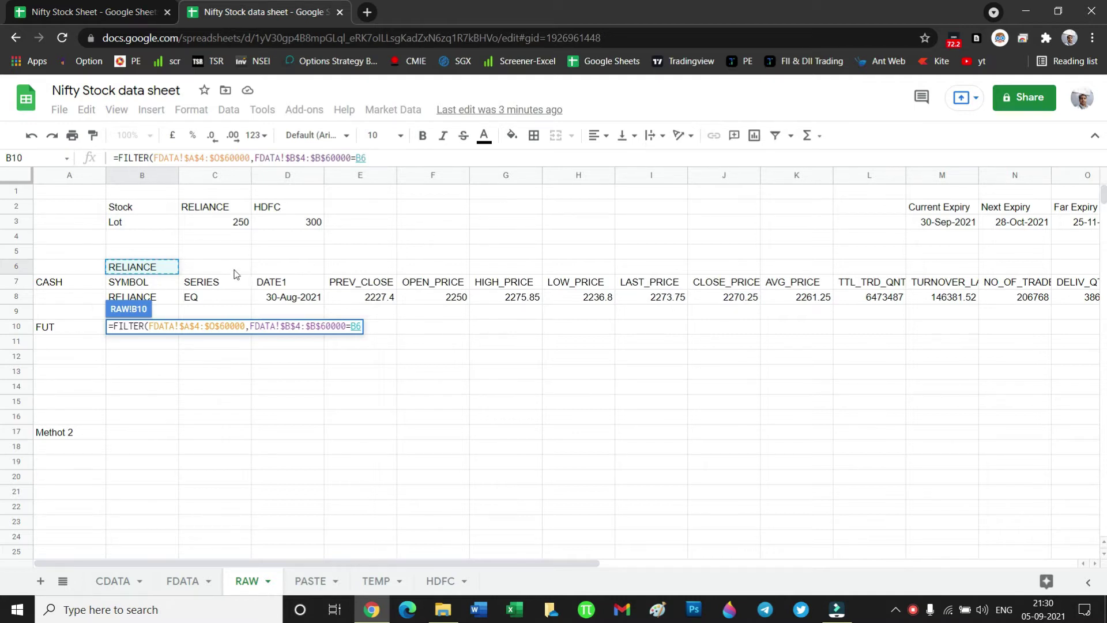
click(414, 162)
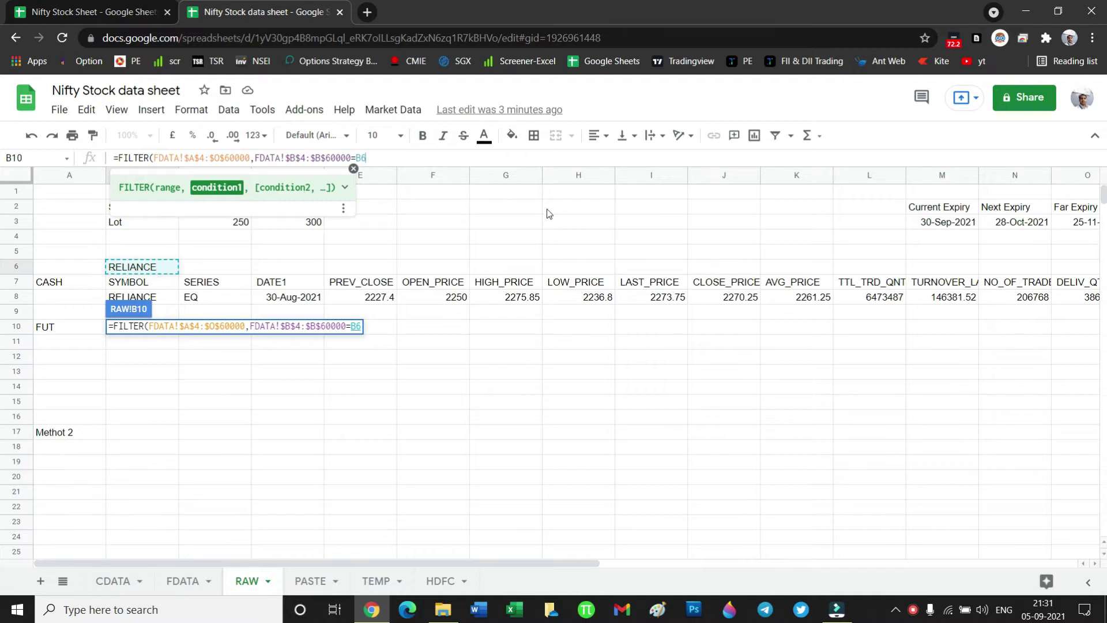
text(,)
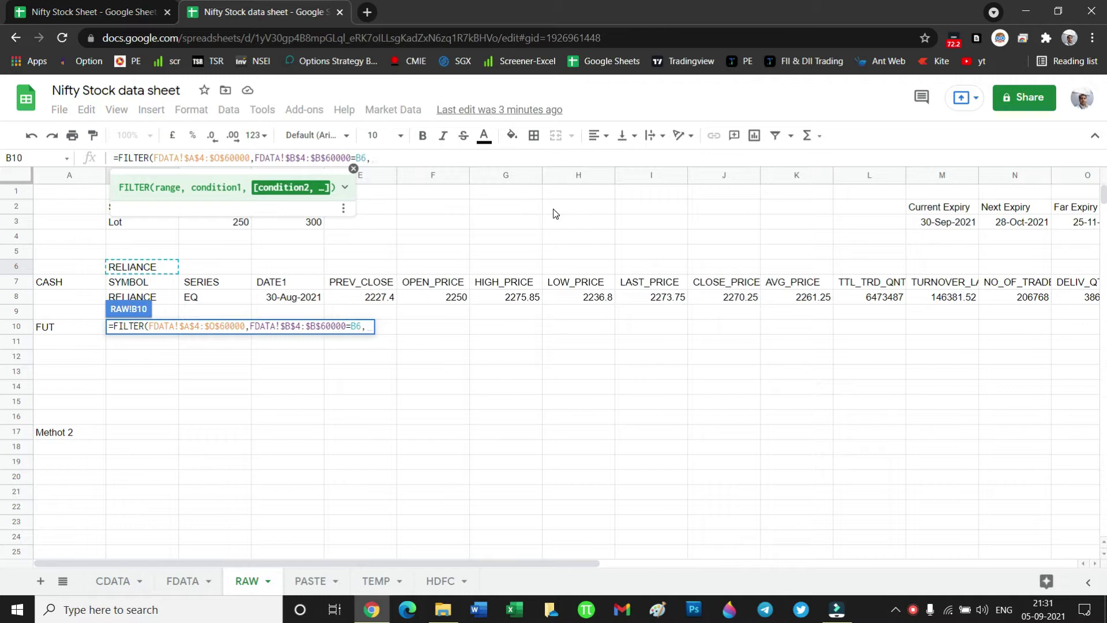
drag(456, 561, 400, 551)
key(BackSpace)
key(BackSpace)
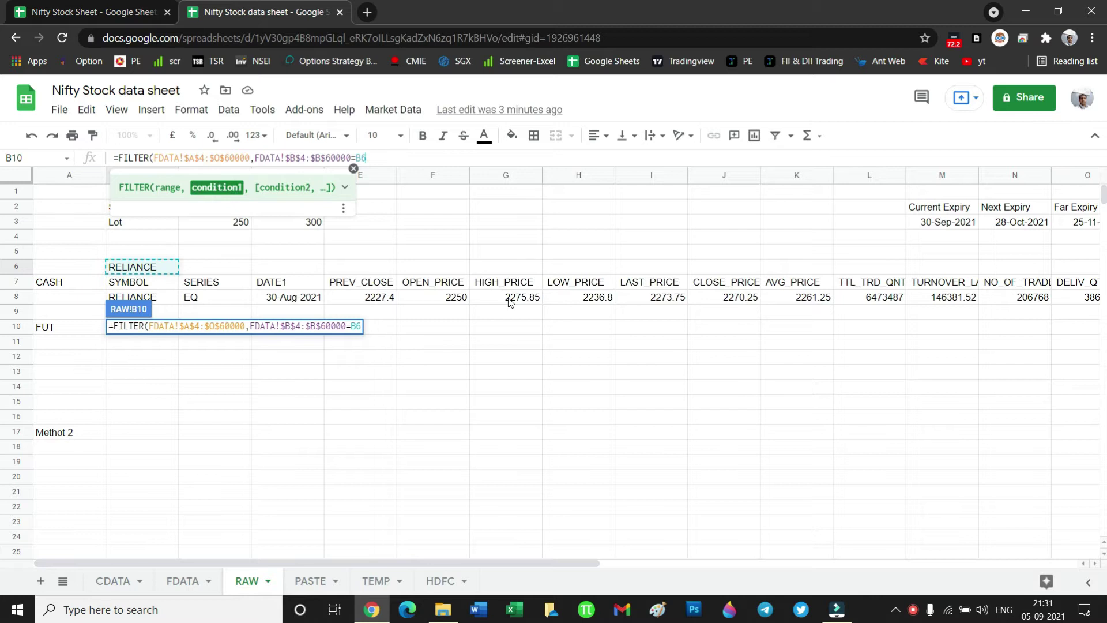
text())
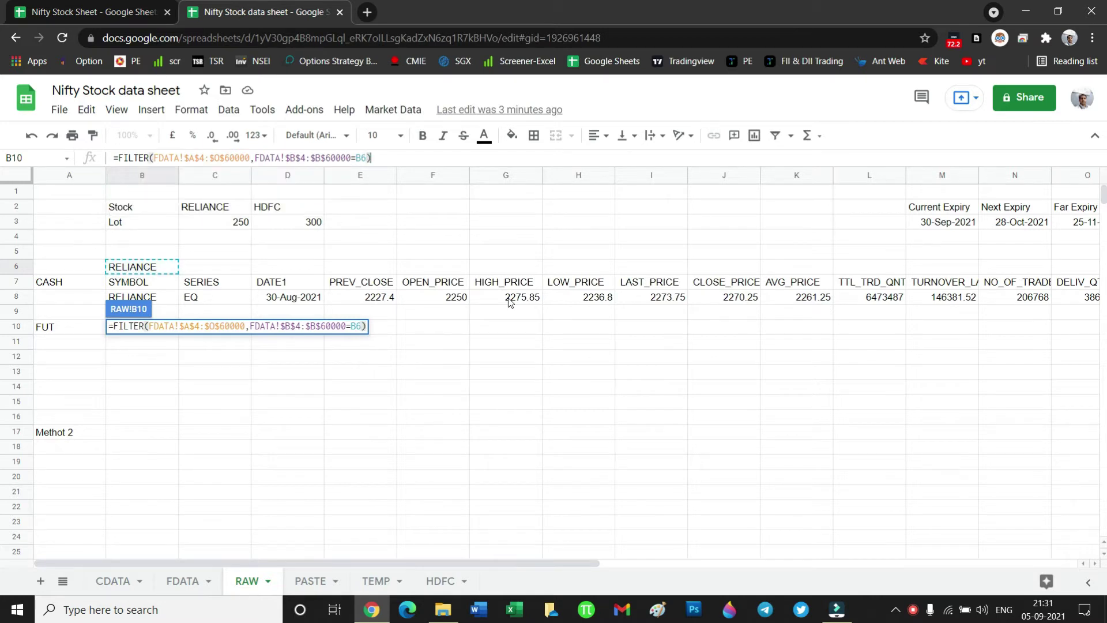
key(Return)
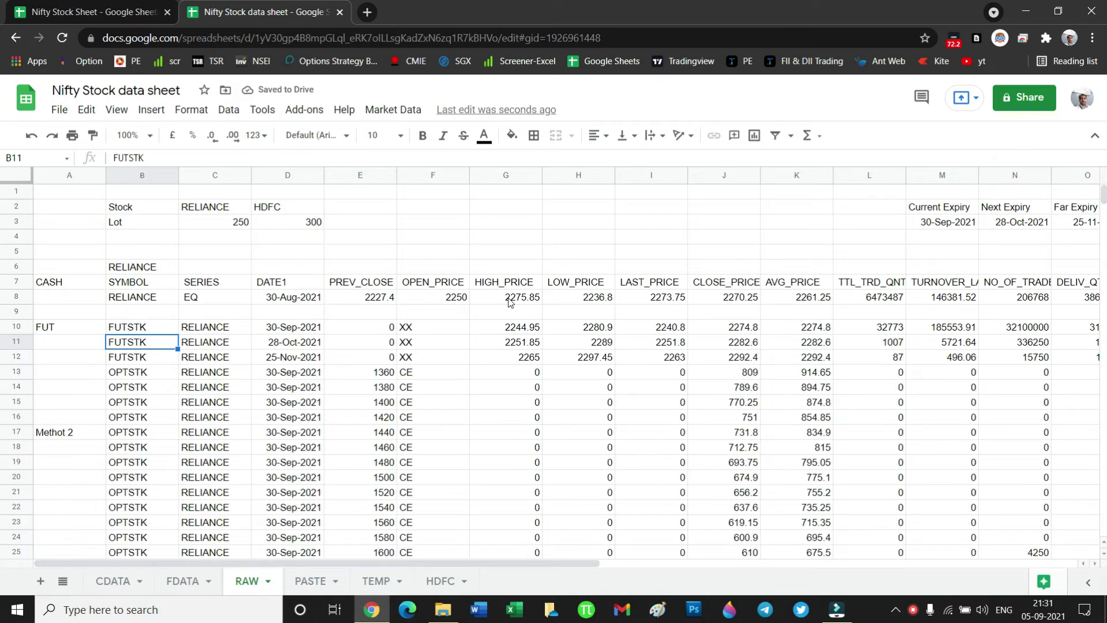
Reopen the FILTER formula in RAW cell B10 and add a second condition referencing the INSTRUMENT column on the FDATA sheet.
click(510, 300)
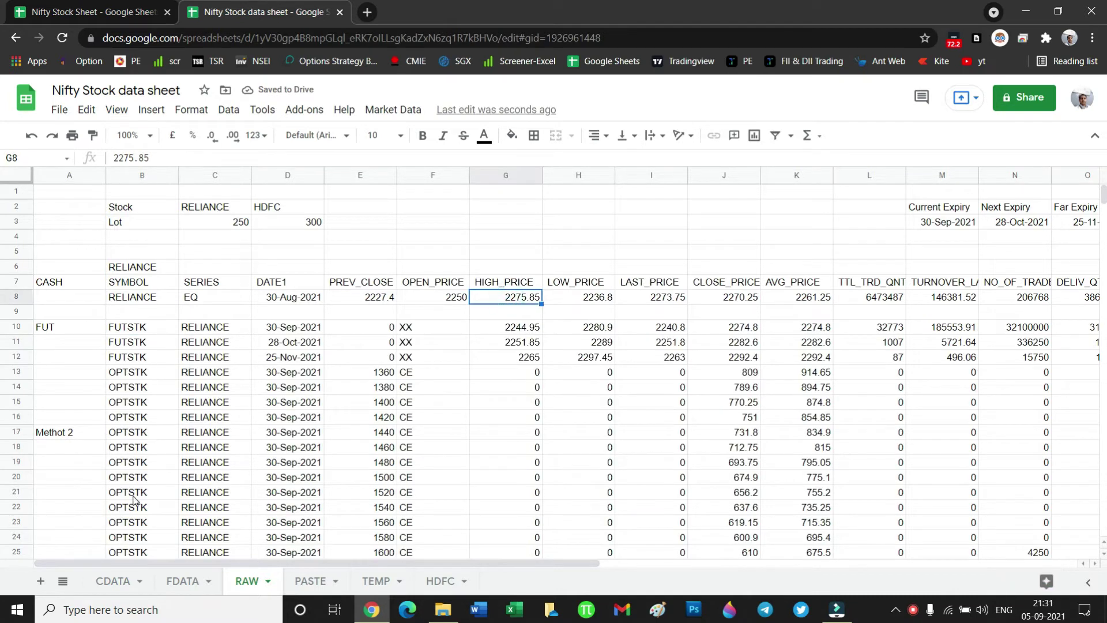
click(141, 327)
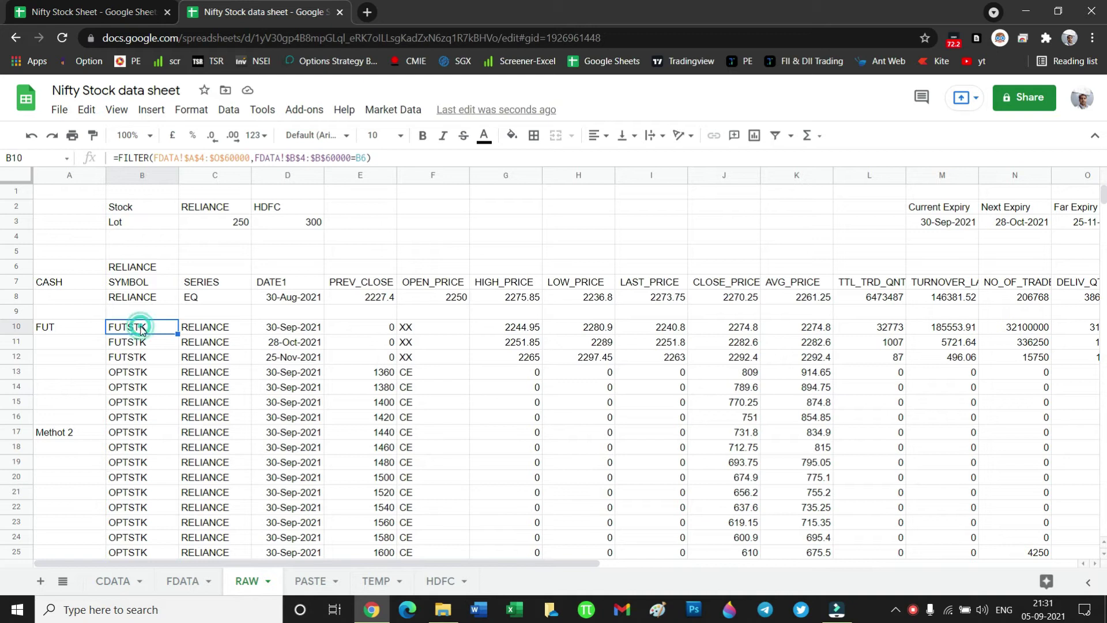
click(366, 158)
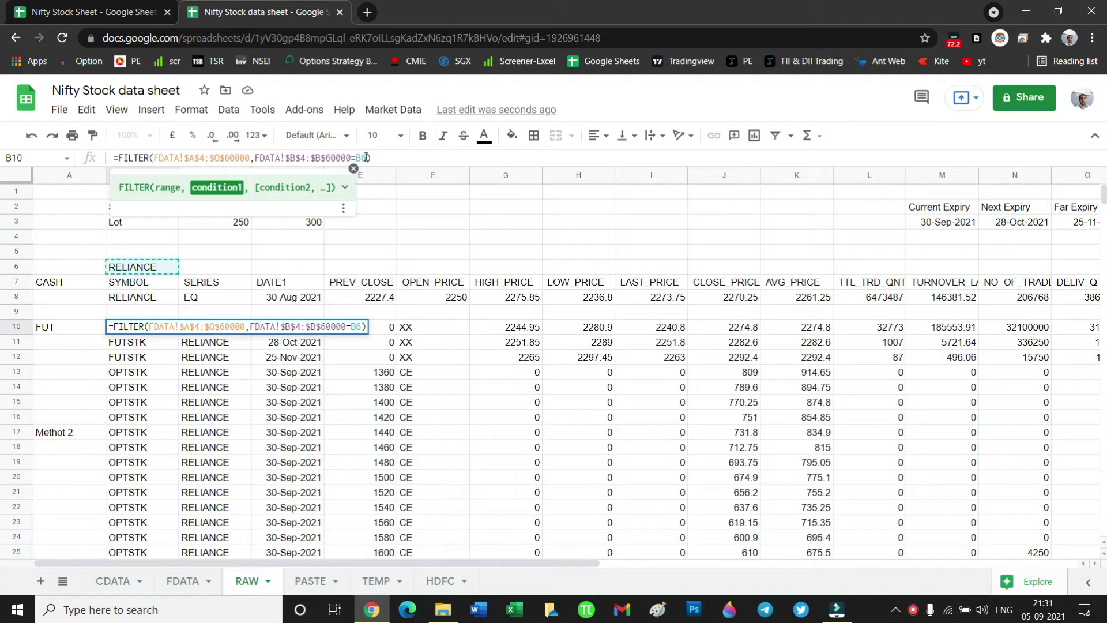
text(,)
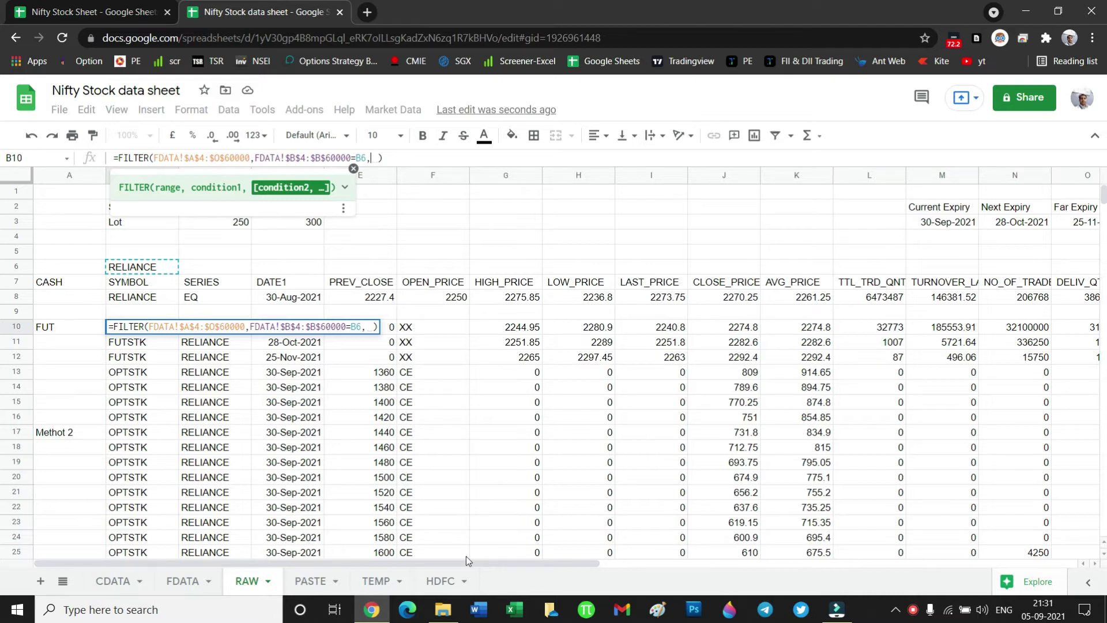
drag(464, 565, 678, 564)
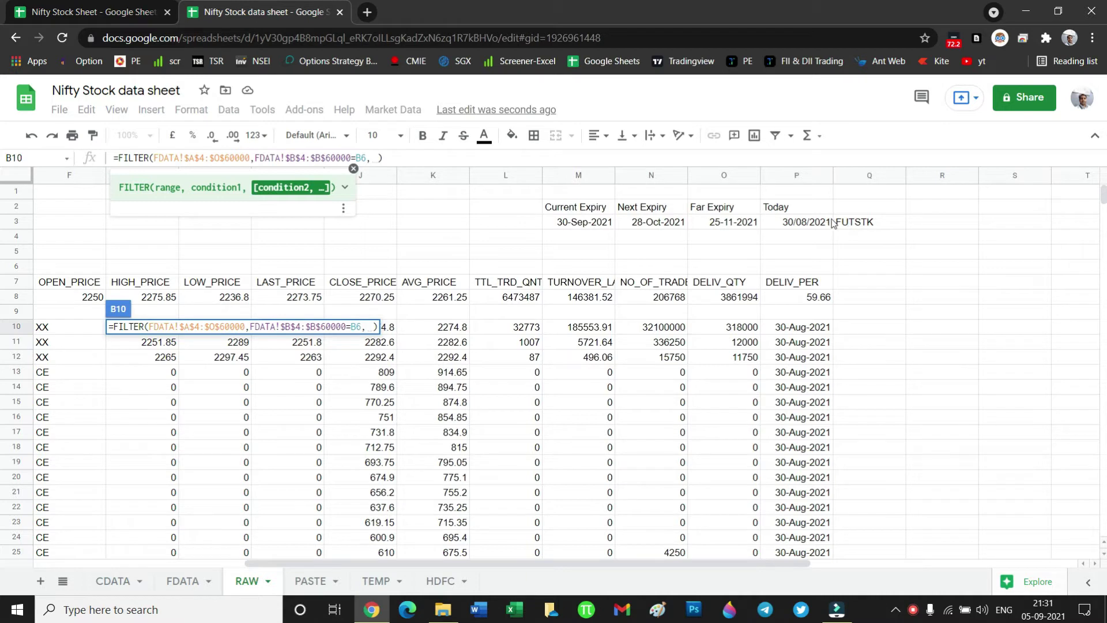
drag(559, 565, 358, 566)
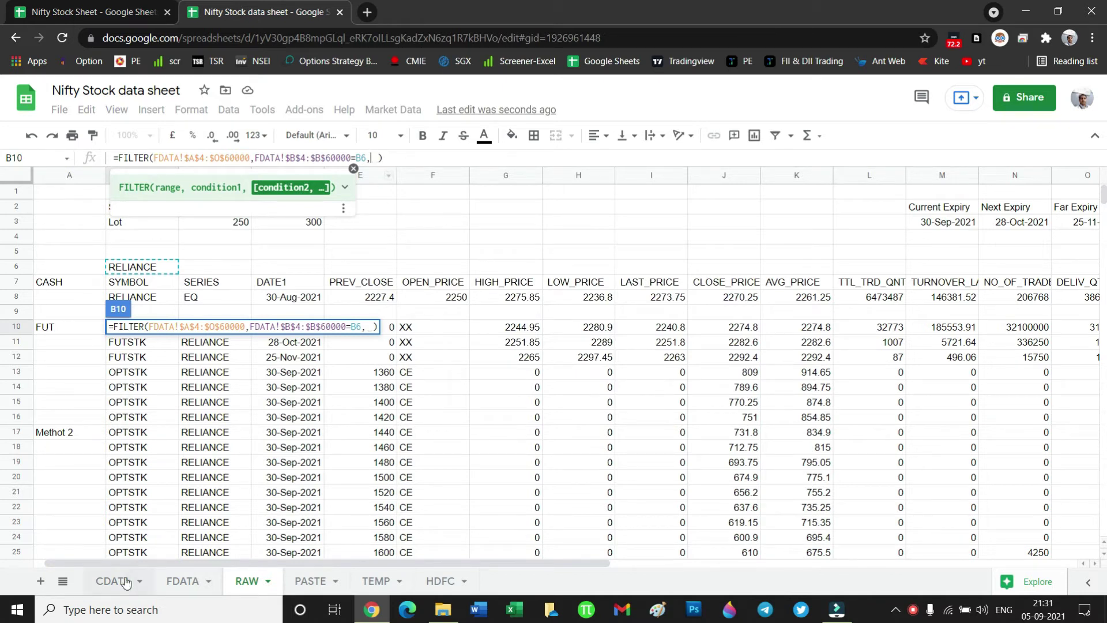
click(172, 585)
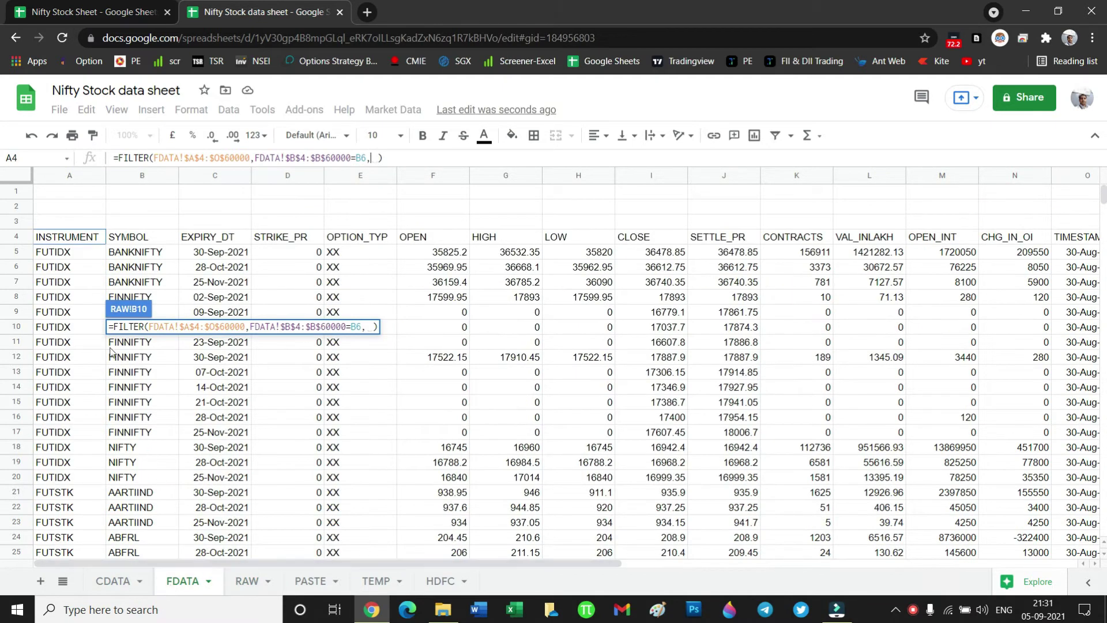
drag(79, 241, 75, 373)
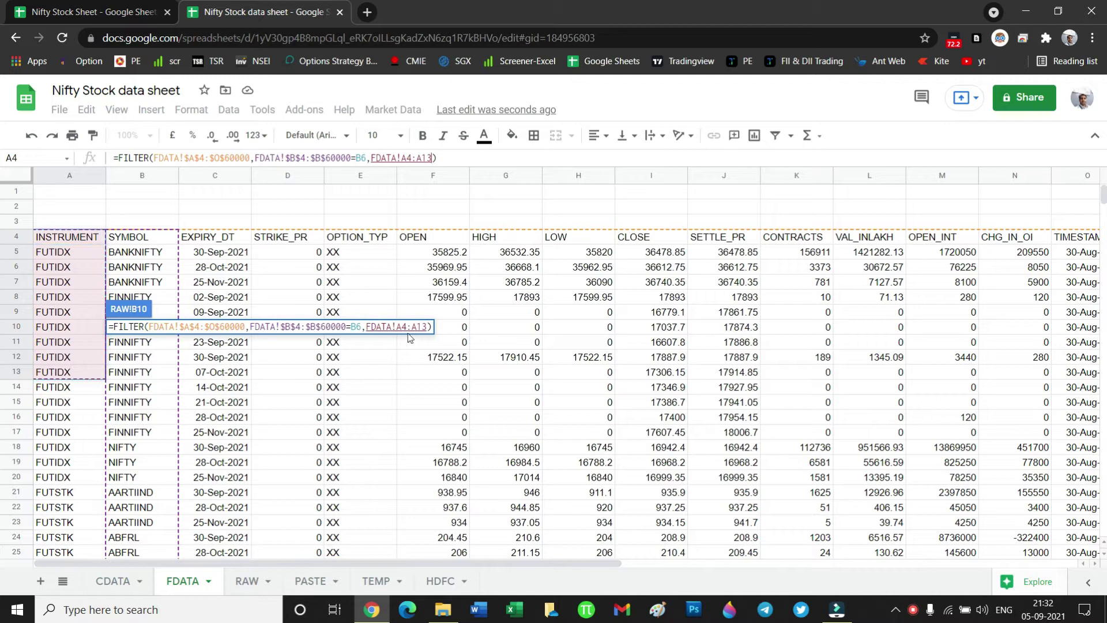
Extend the second condition's range to row 60000, make it absolute as FDATA!$A$4:$A$60000, and append an equals sign.
click(428, 327)
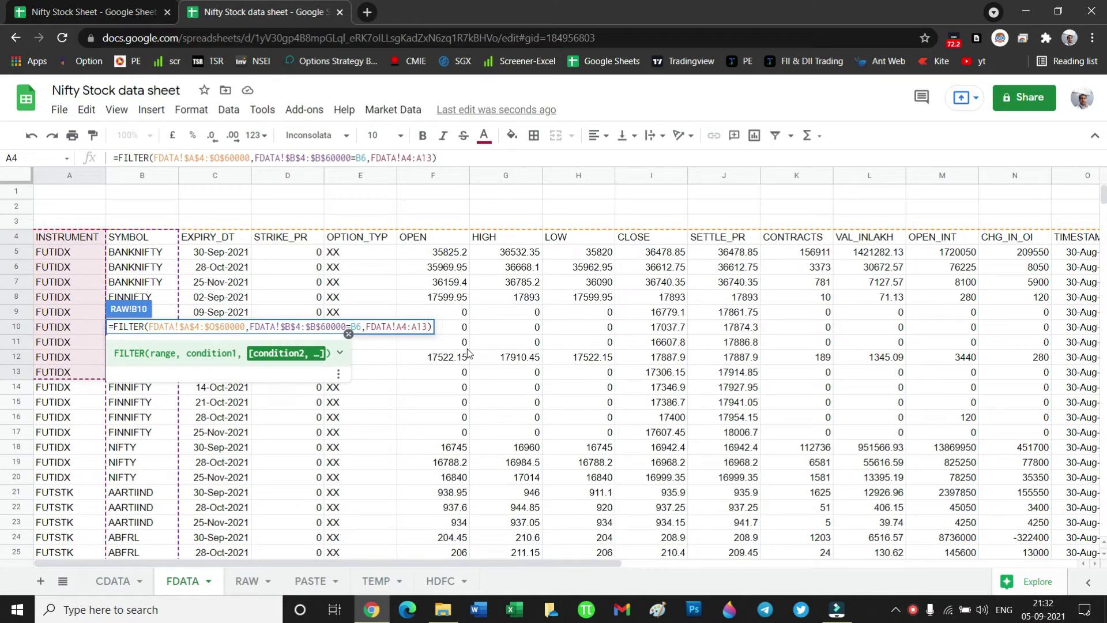
key(BackSpace)
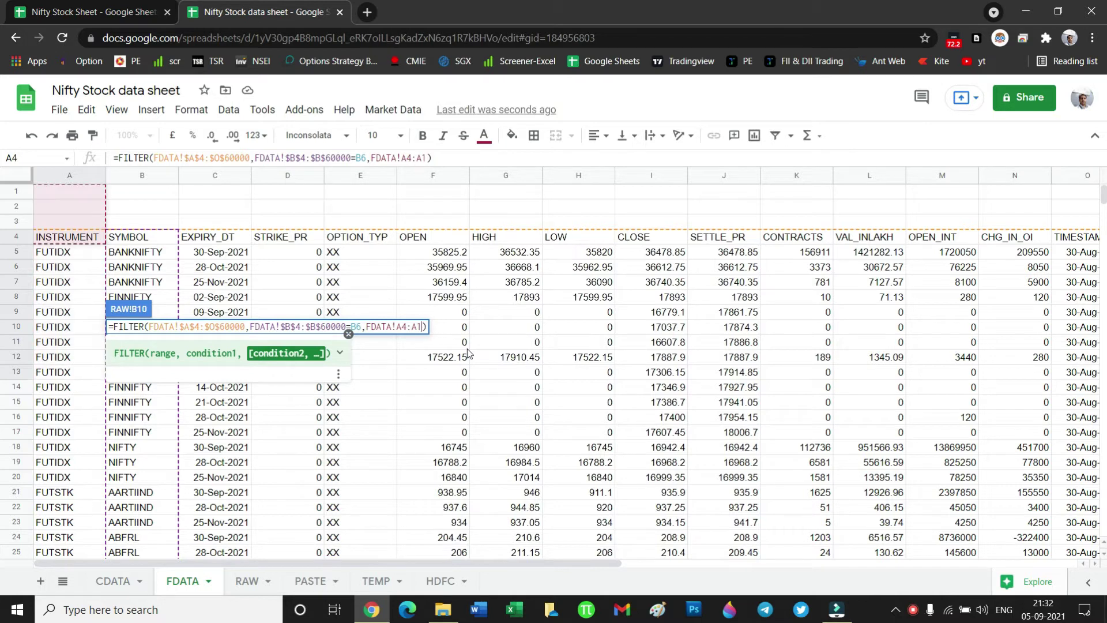
key(BackSpace)
text(6000)
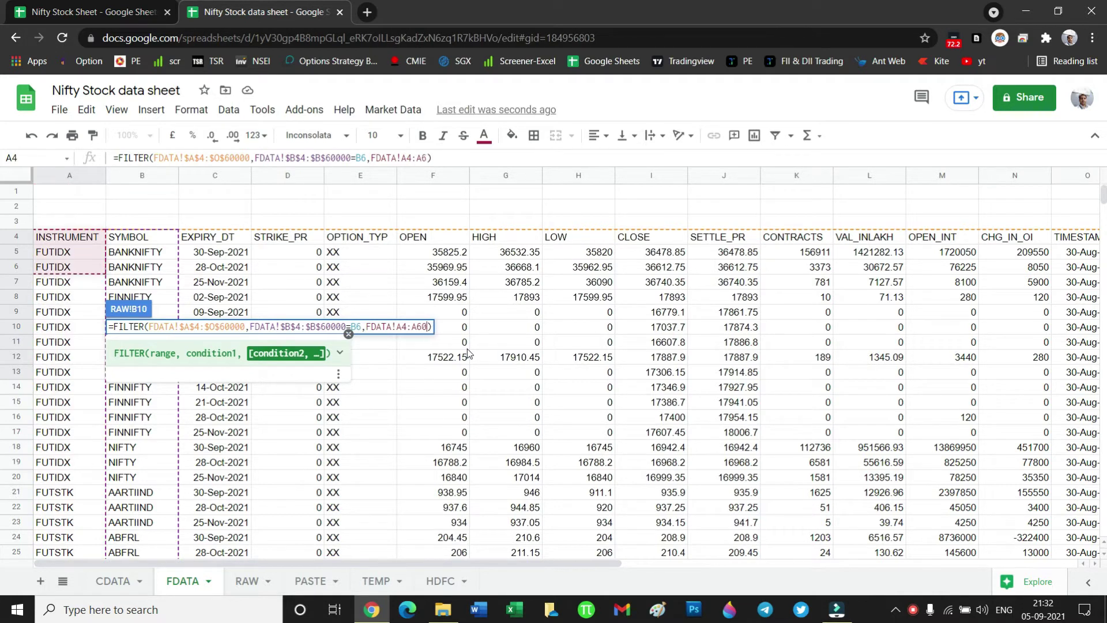
text(0)
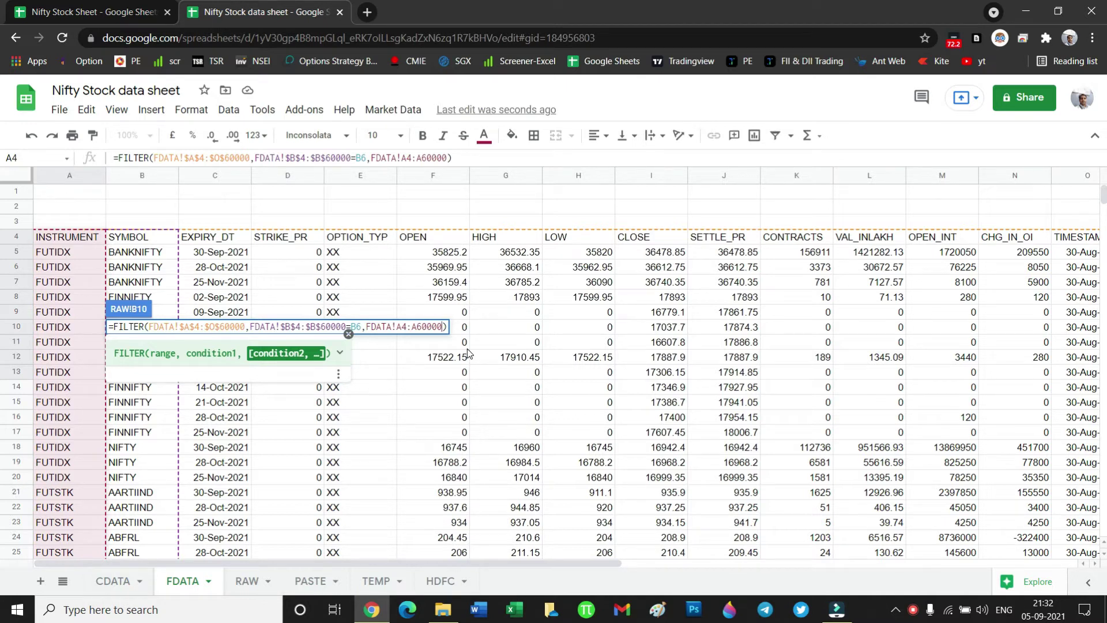
key(F4)
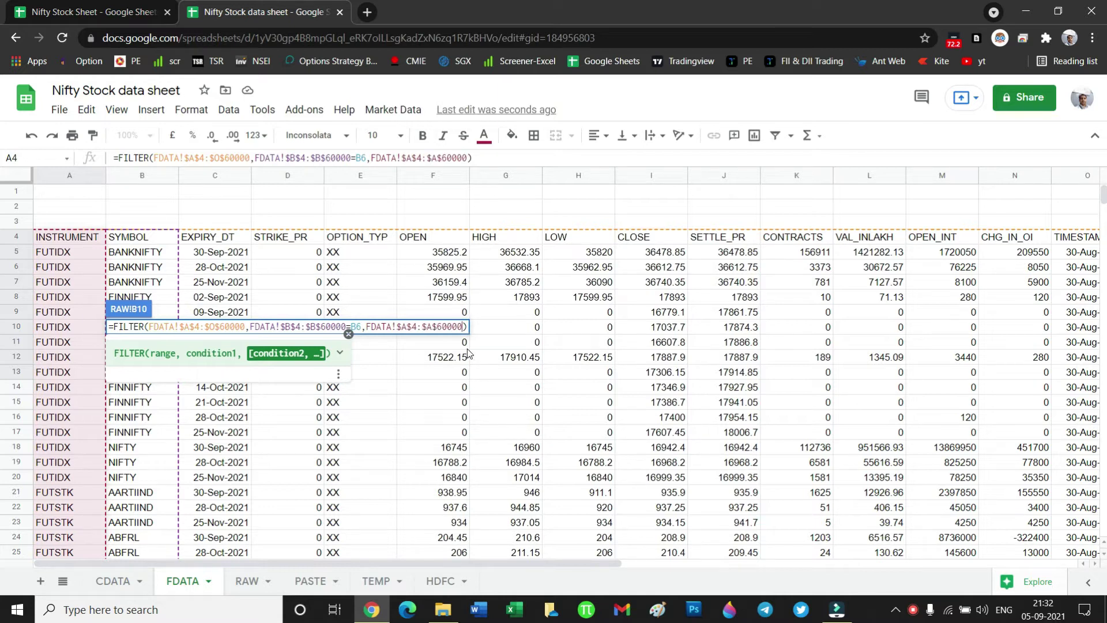
text(=)
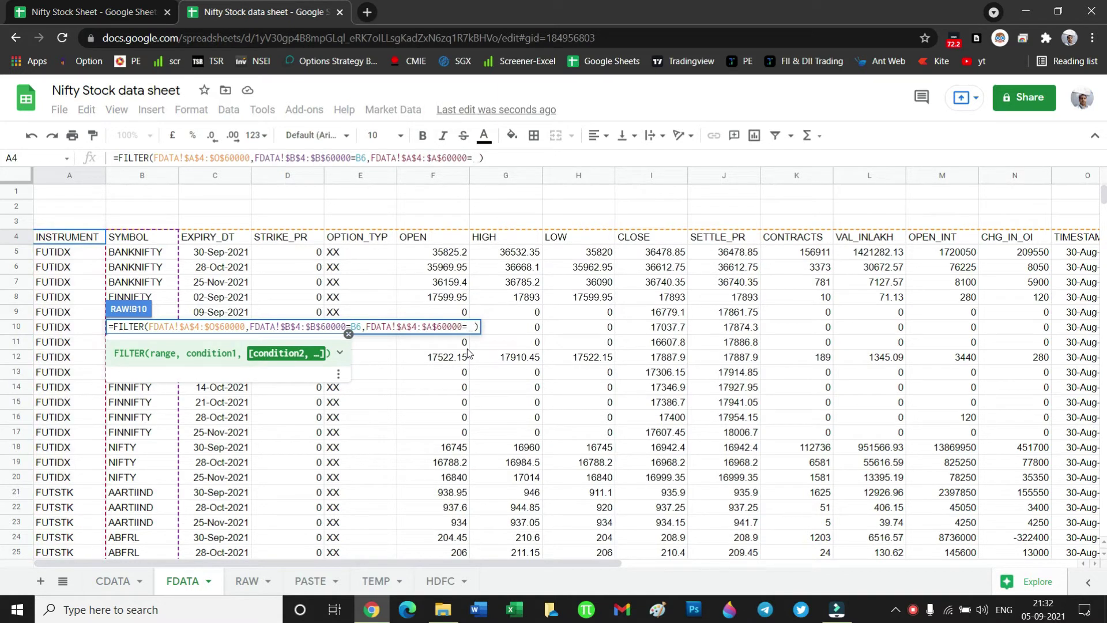
Complete the second condition with RAW cell Q3, which holds FUTSTK, and enter the formula.
click(248, 581)
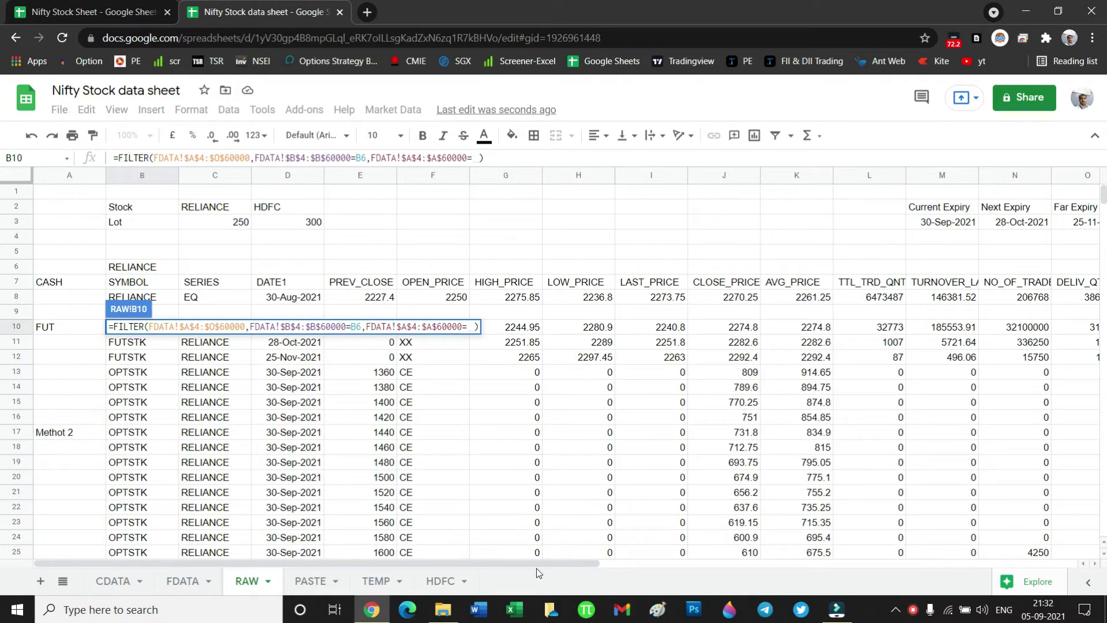
drag(534, 565, 681, 563)
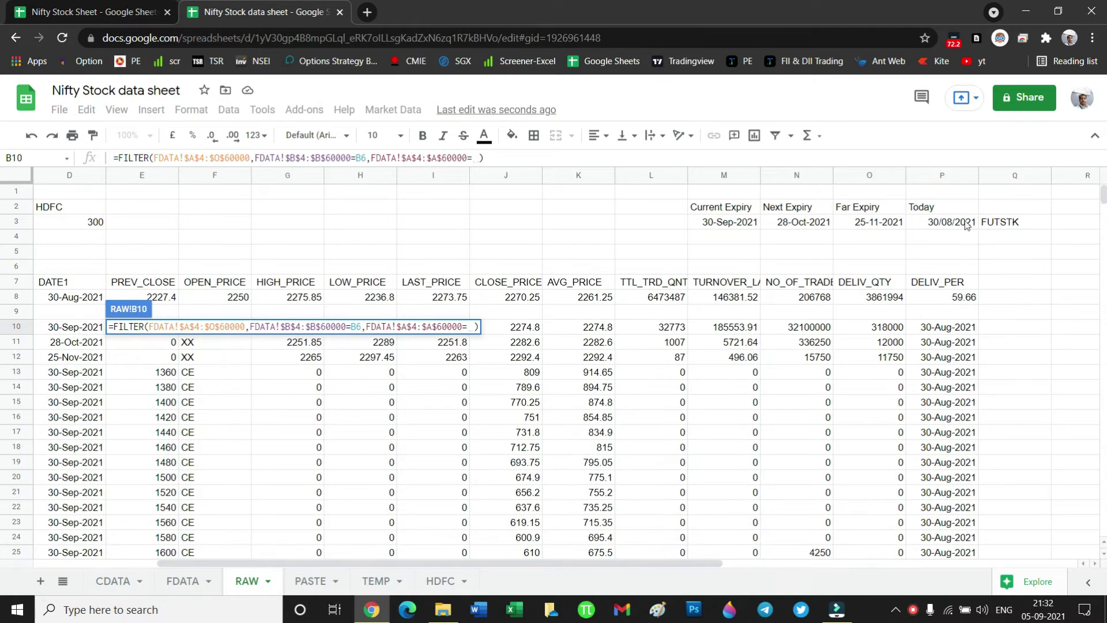
click(987, 224)
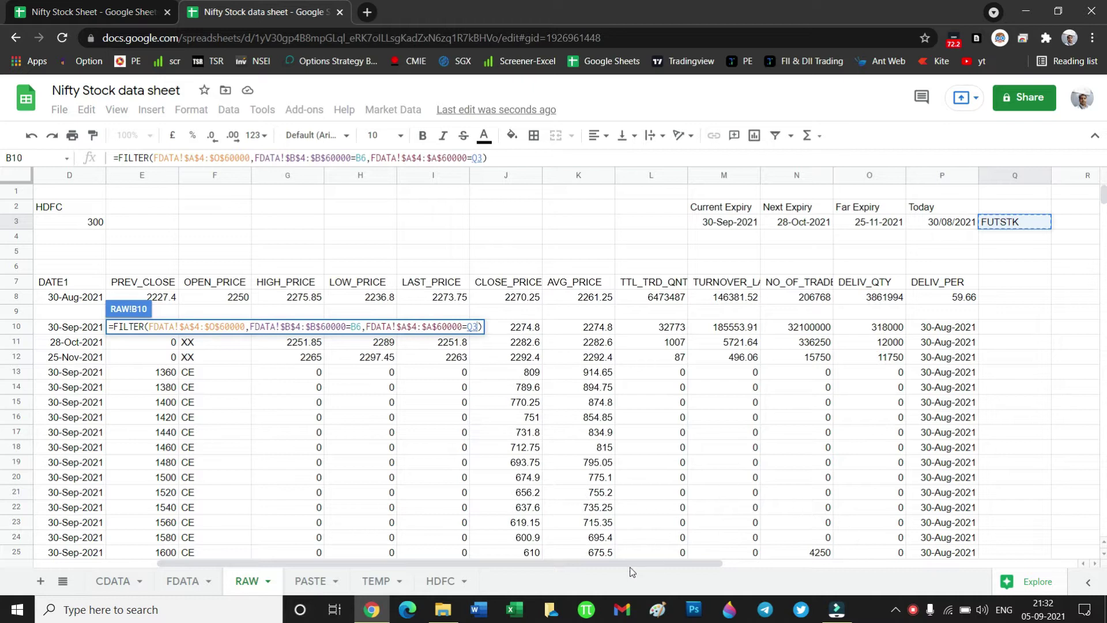
drag(632, 567, 499, 563)
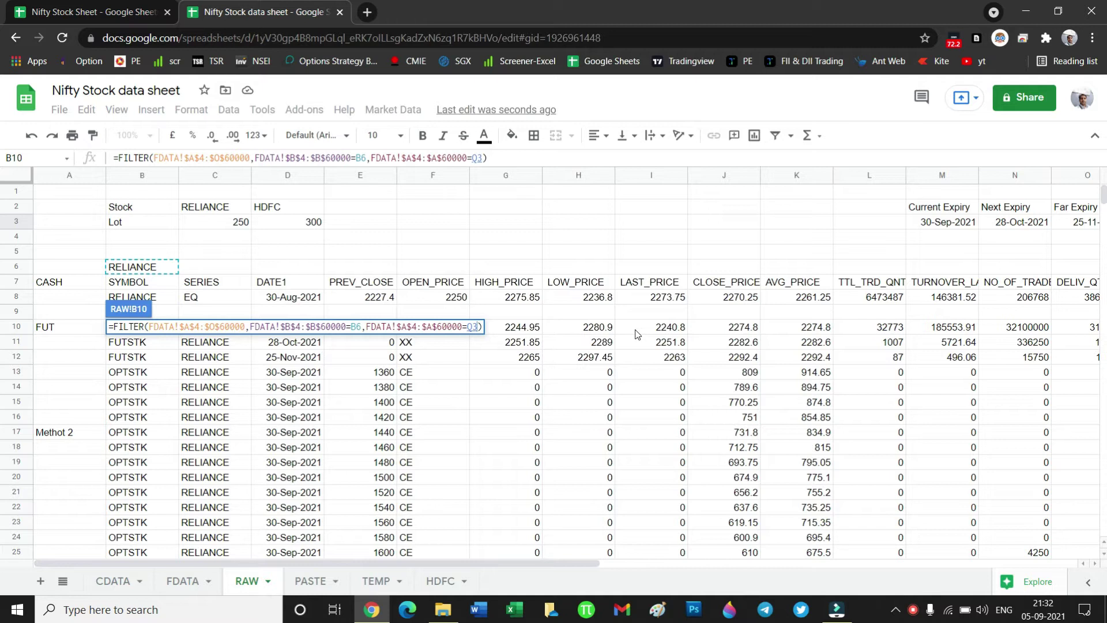
key(Return)
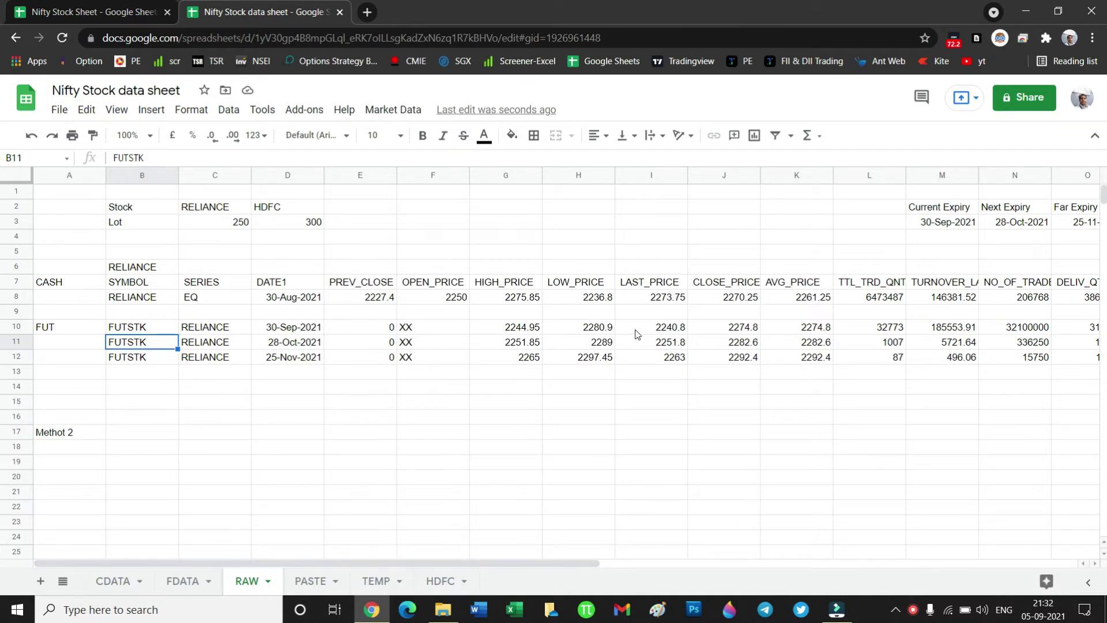
Examine the filtered futures rows and their expiry dates on RAW, and check the current and far expiry cells on the PASTE sheet.
click(129, 329)
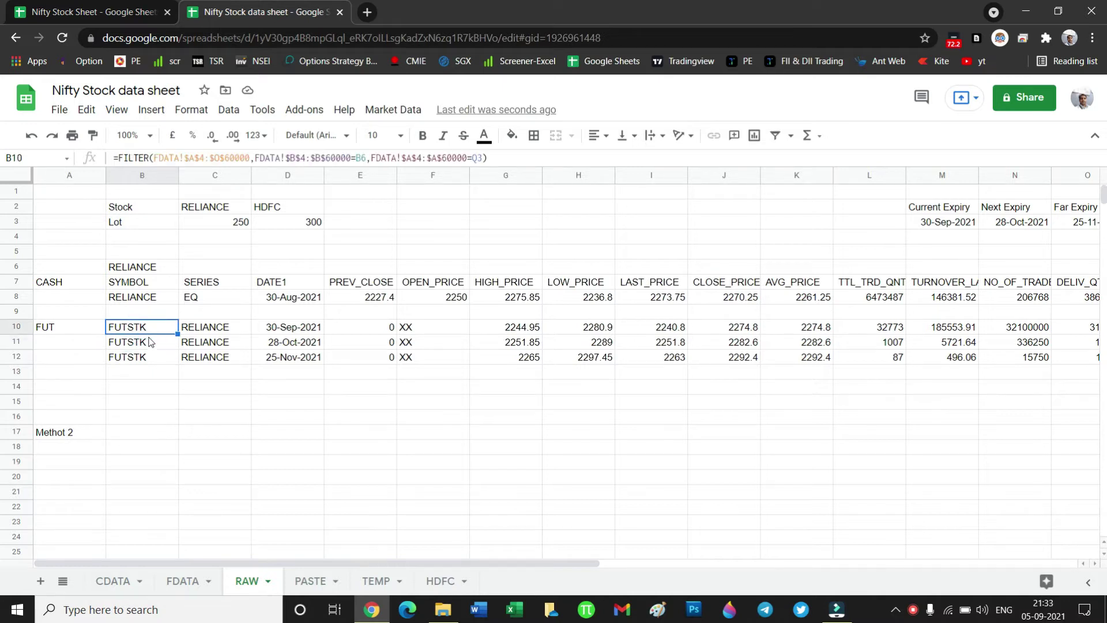
click(153, 346)
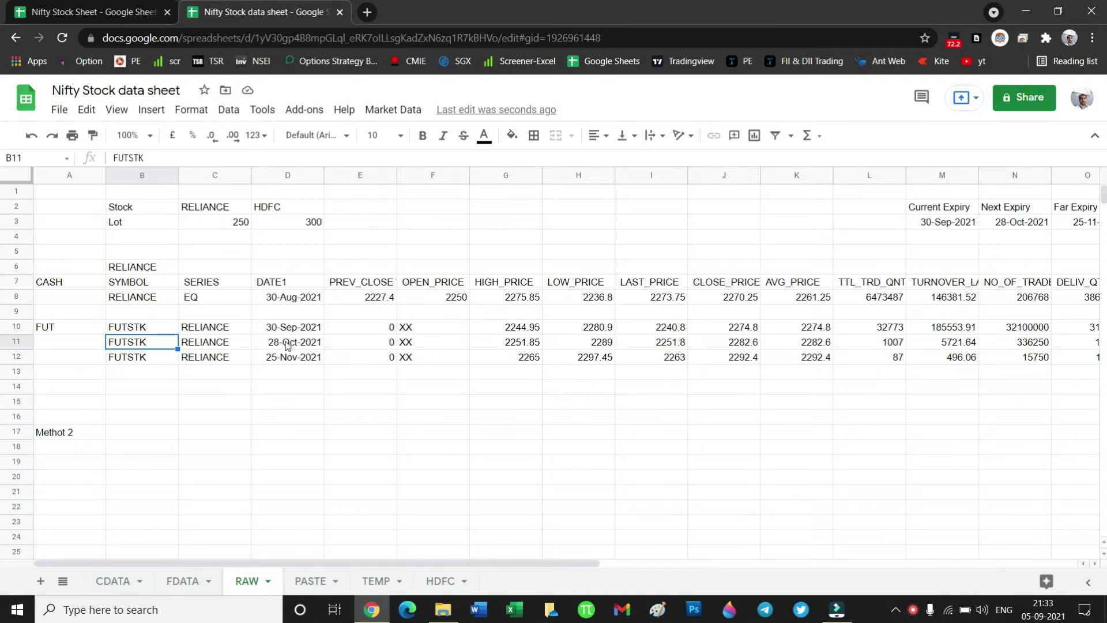
click(125, 334)
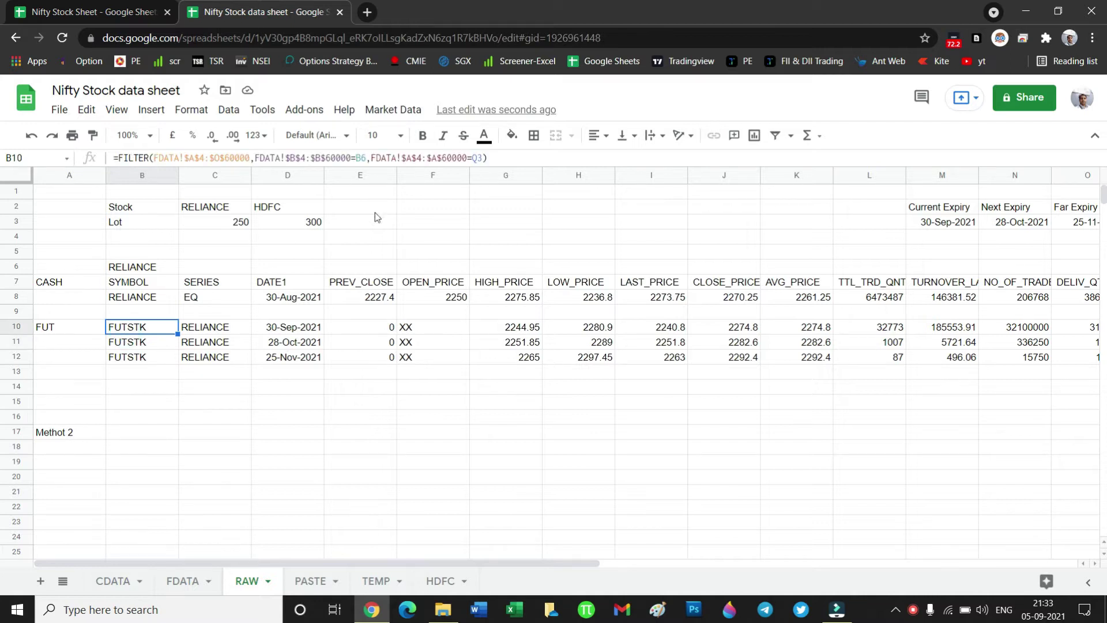
click(486, 156)
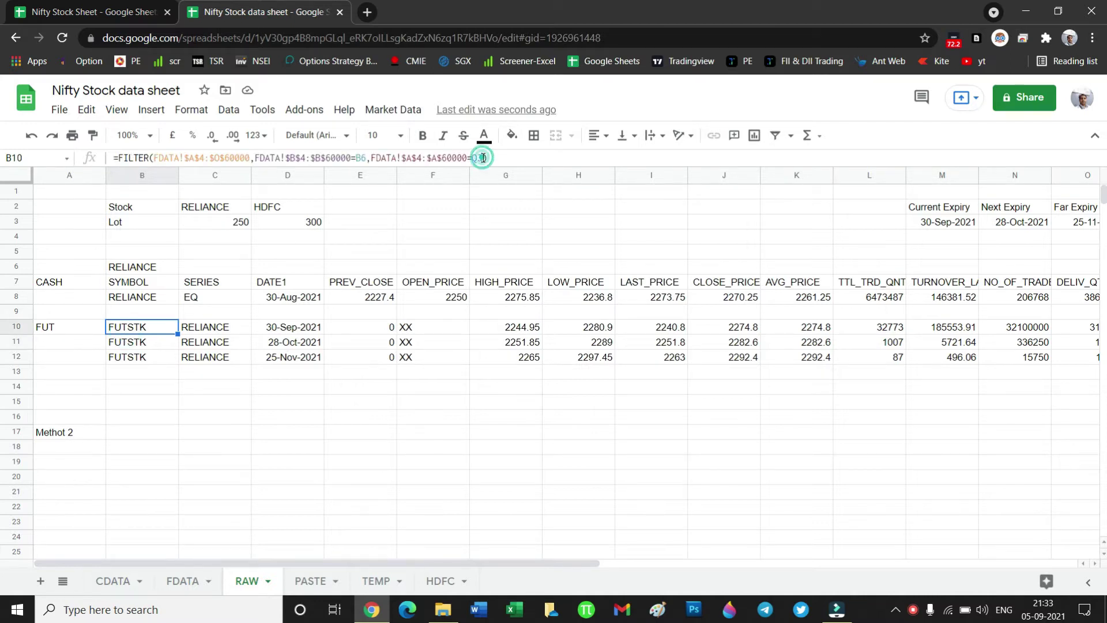
key(Escape)
click(300, 346)
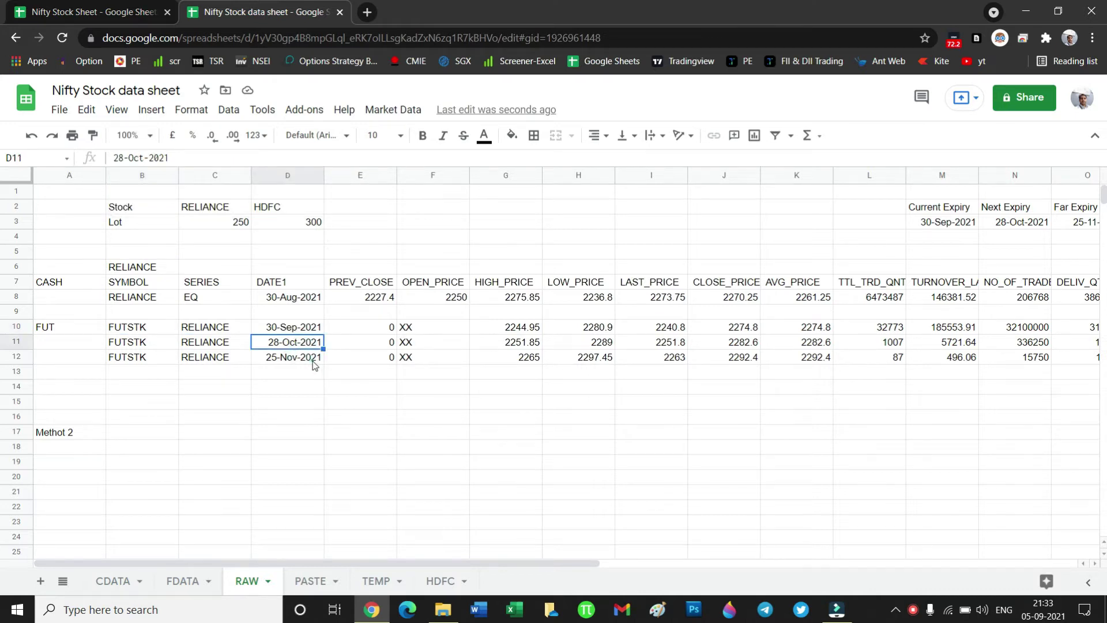
click(313, 363)
click(309, 329)
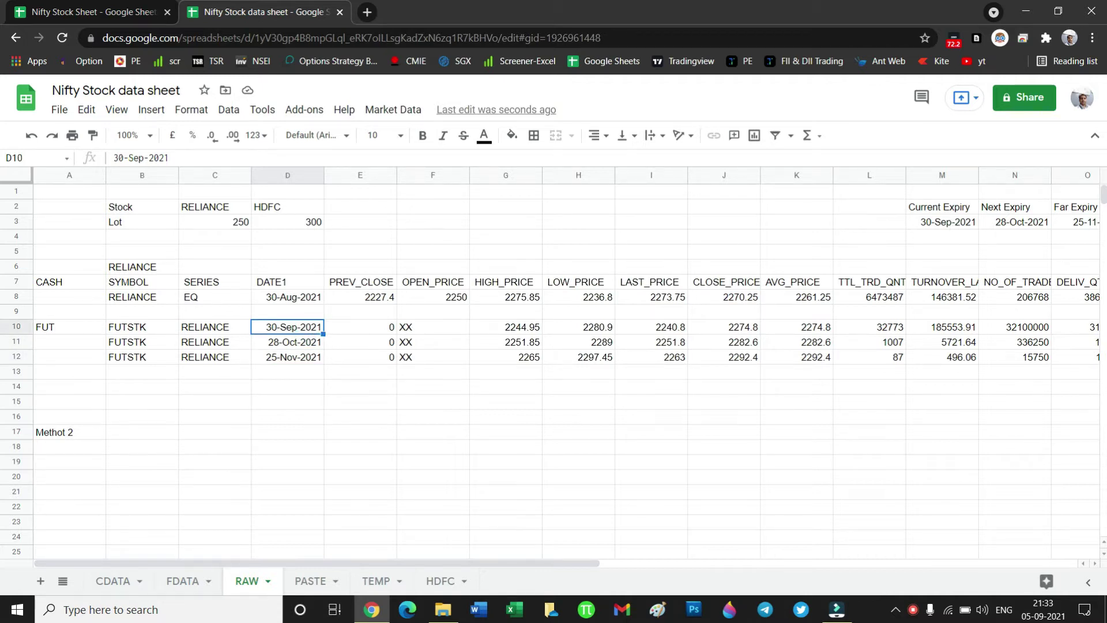
click(312, 581)
click(971, 226)
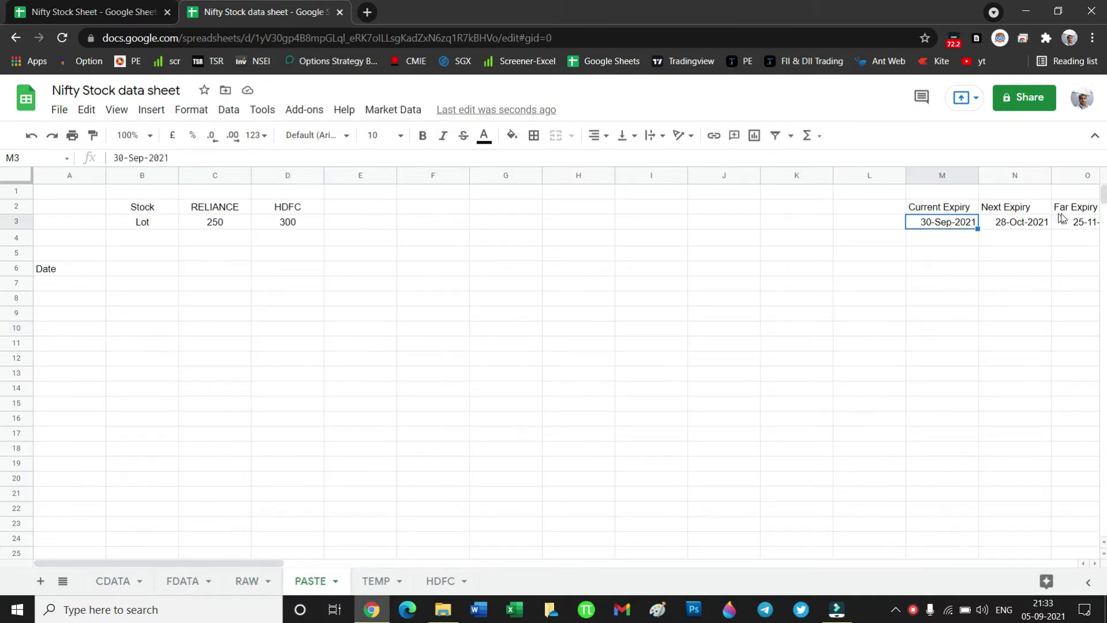
click(1055, 223)
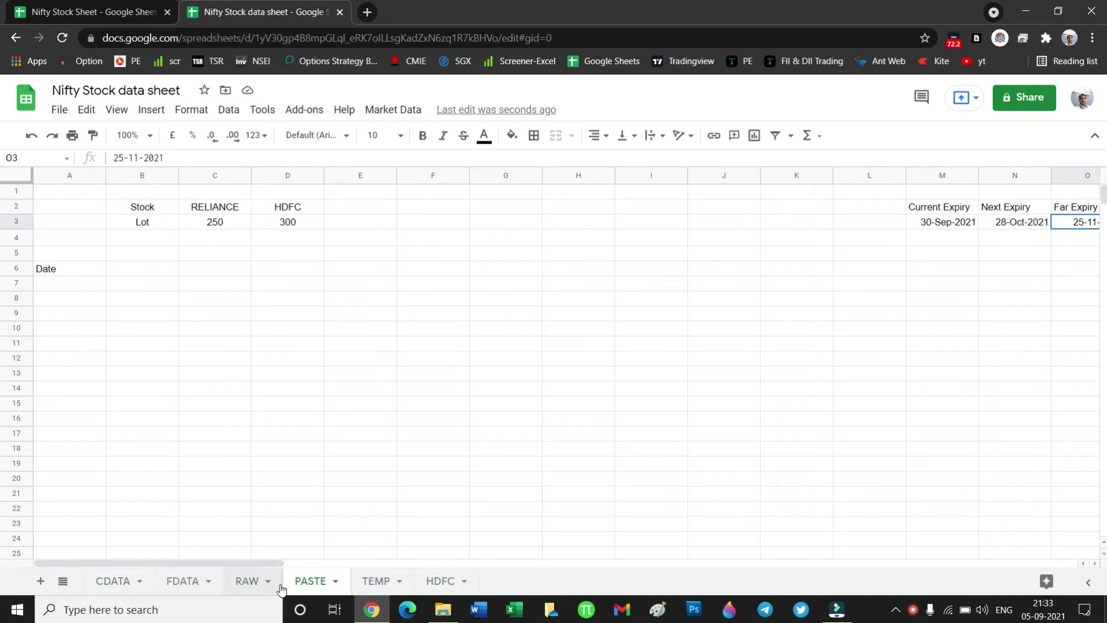
click(247, 580)
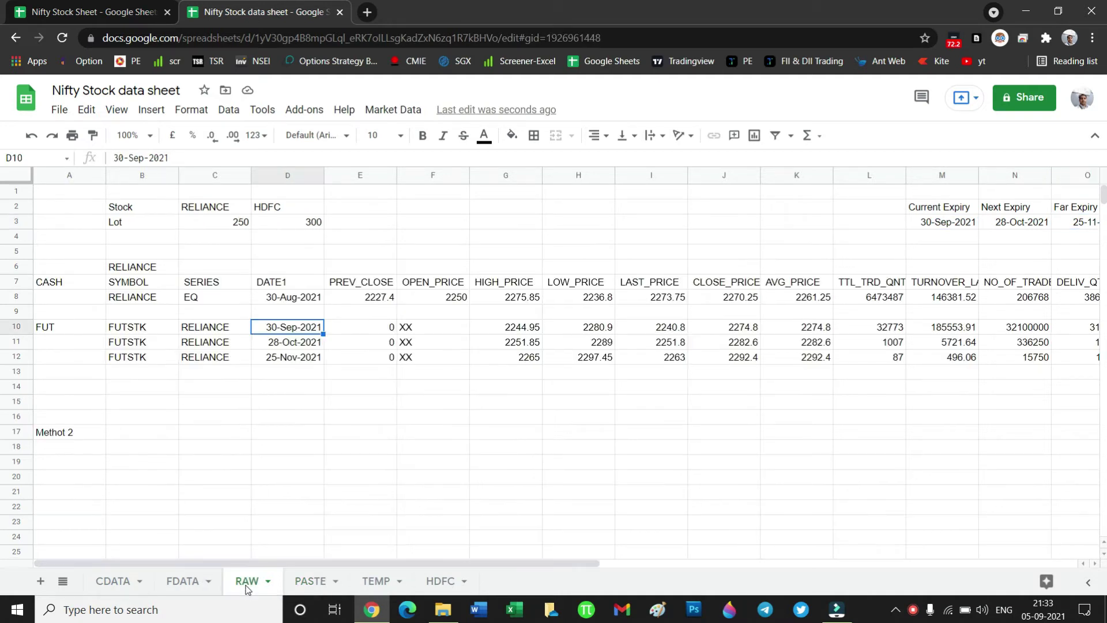
Enter a formula in PASTE cell M4, under the current expiry, that references the first futures expiry in RAW cell D10.
click(948, 226)
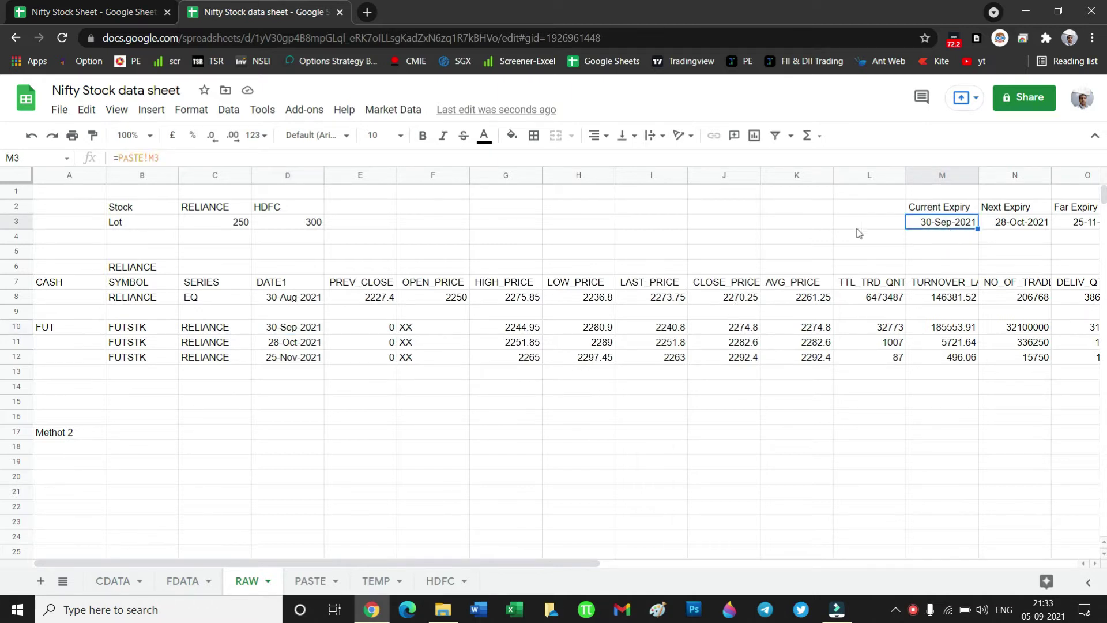
click(301, 582)
click(940, 247)
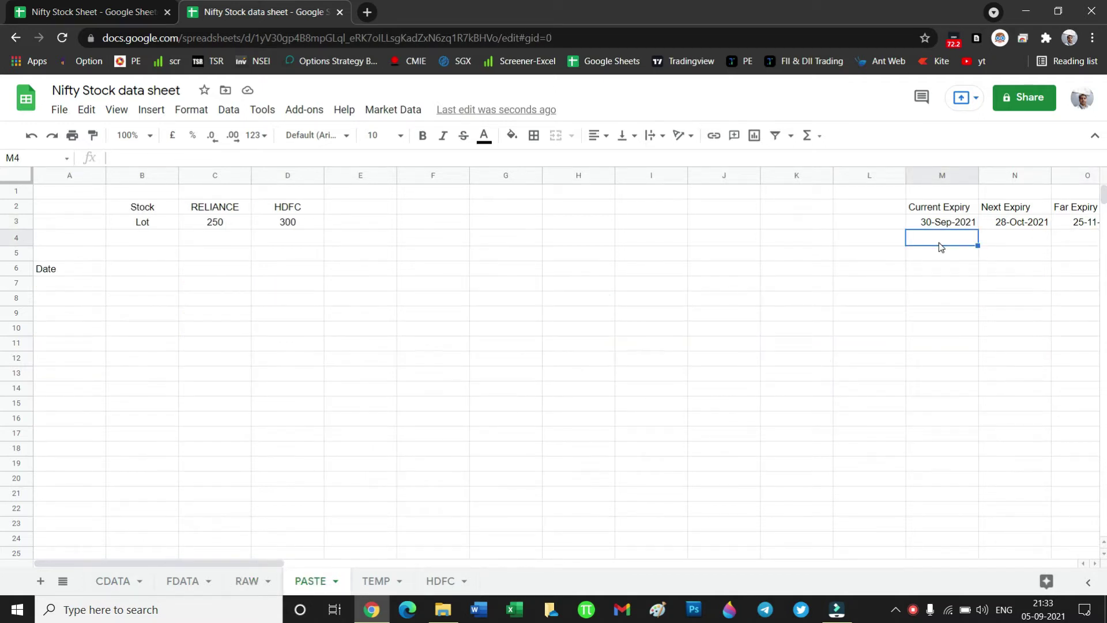
text(=)
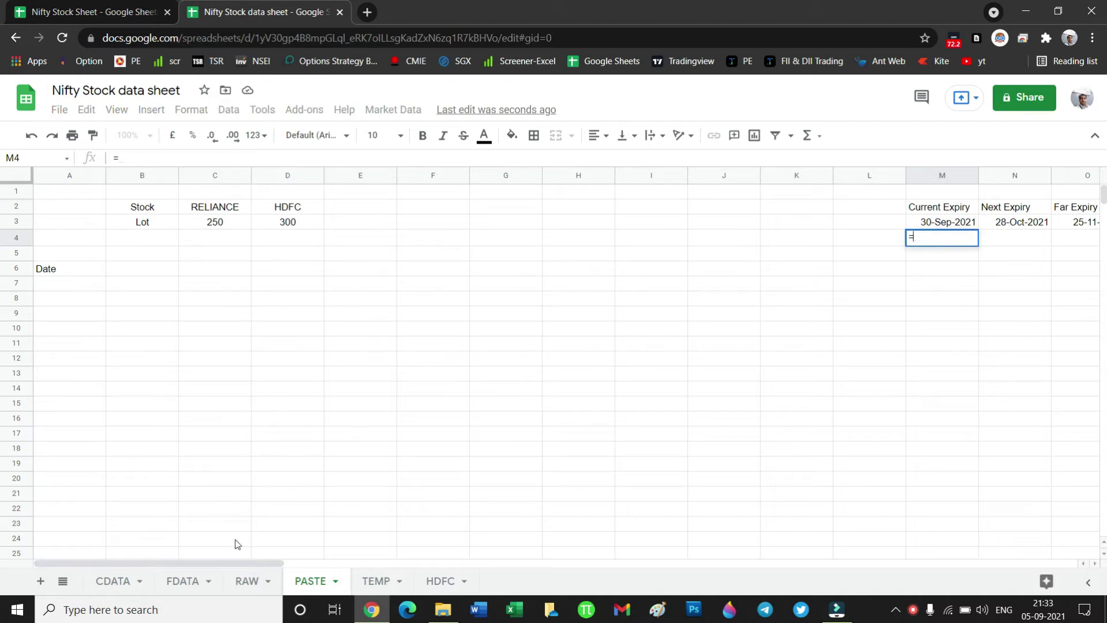
click(185, 583)
click(252, 582)
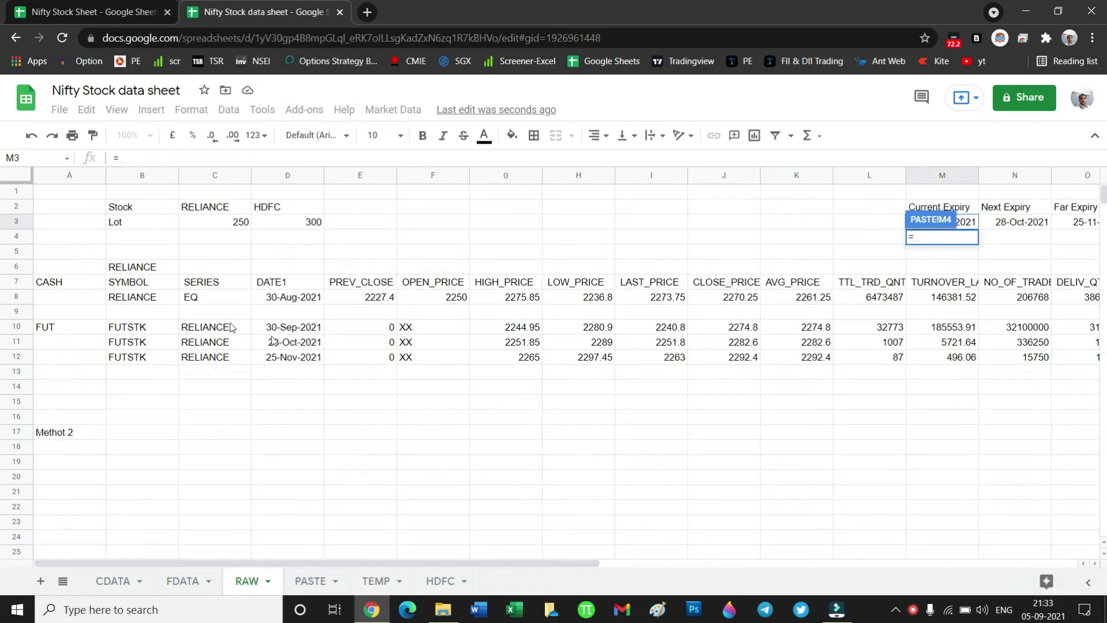
click(304, 327)
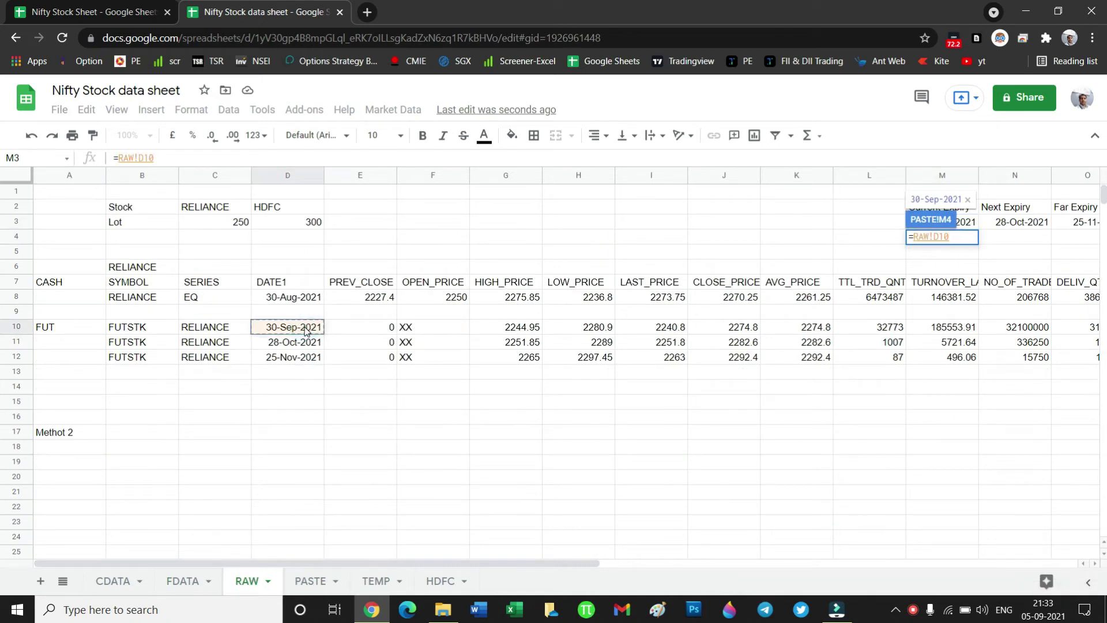
key(Return)
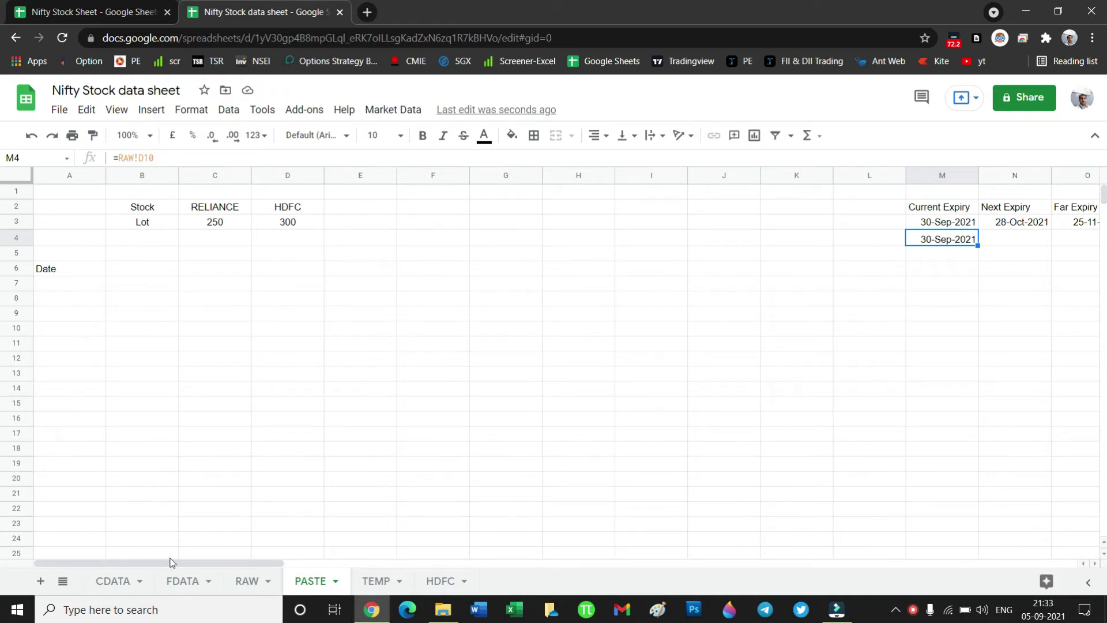
Compare the current expiry in PASTE cell M3 with the FDATA and RAW sheets, and delete the formula in PASTE cell M4.
click(183, 581)
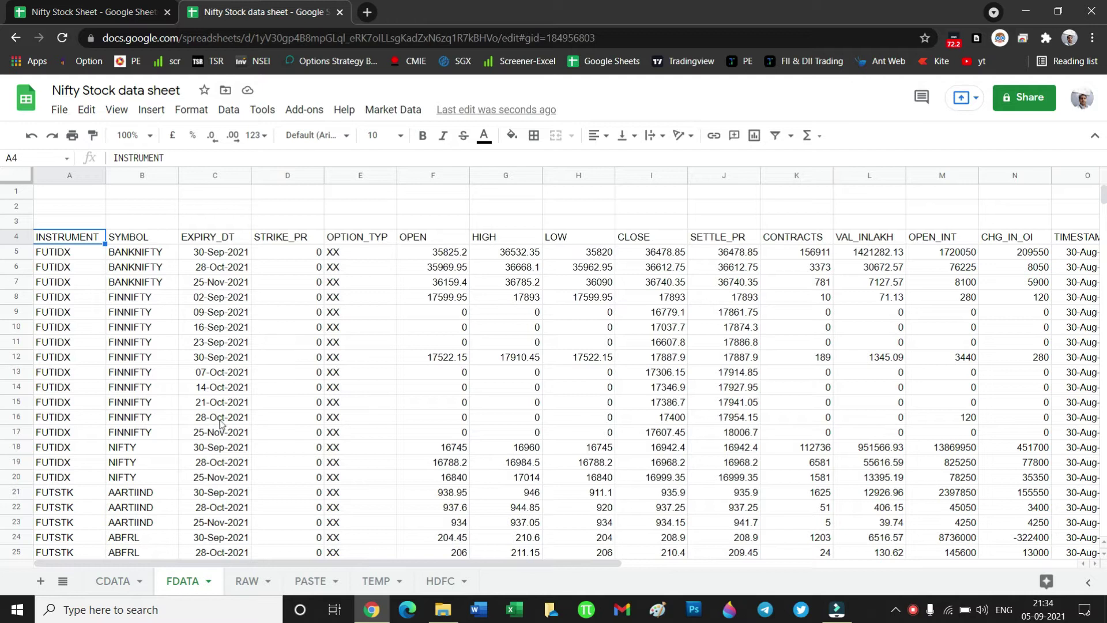
click(312, 581)
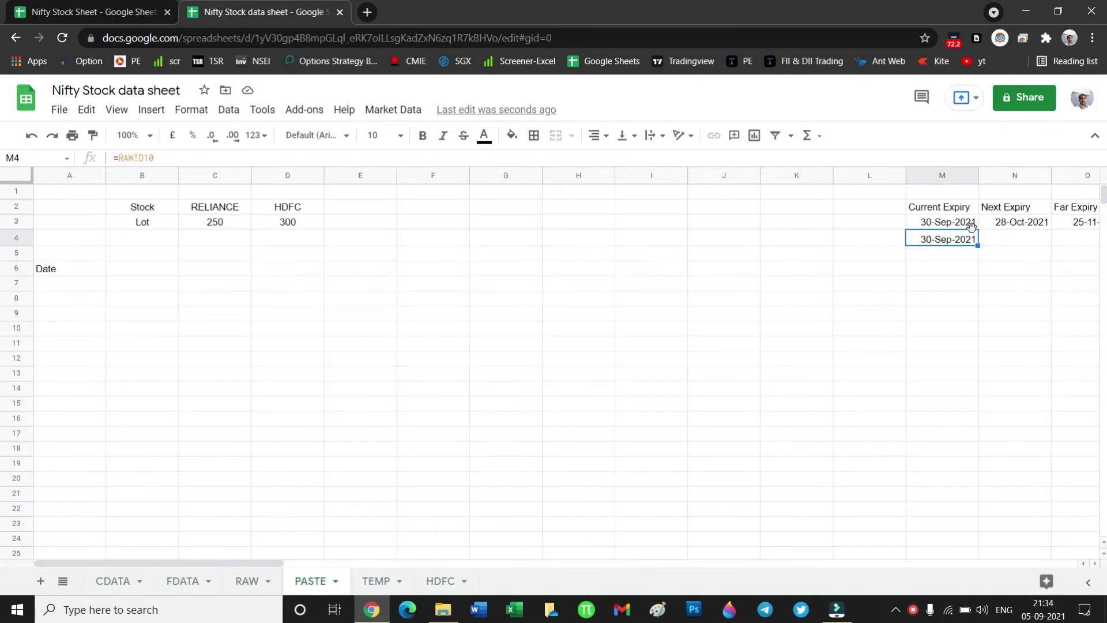
click(949, 222)
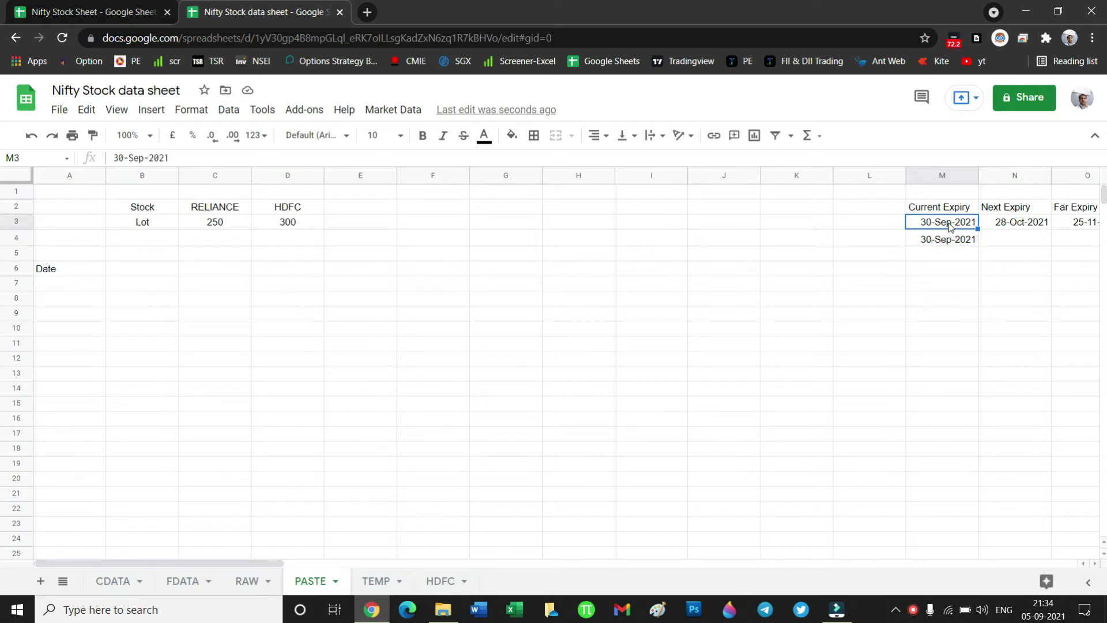
click(179, 582)
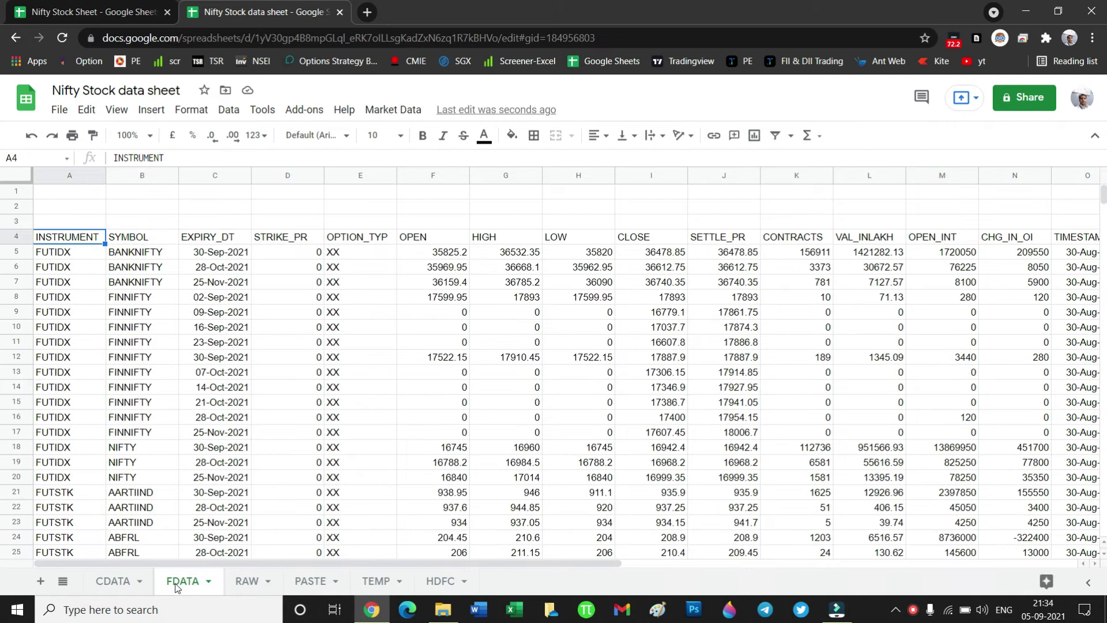
click(249, 581)
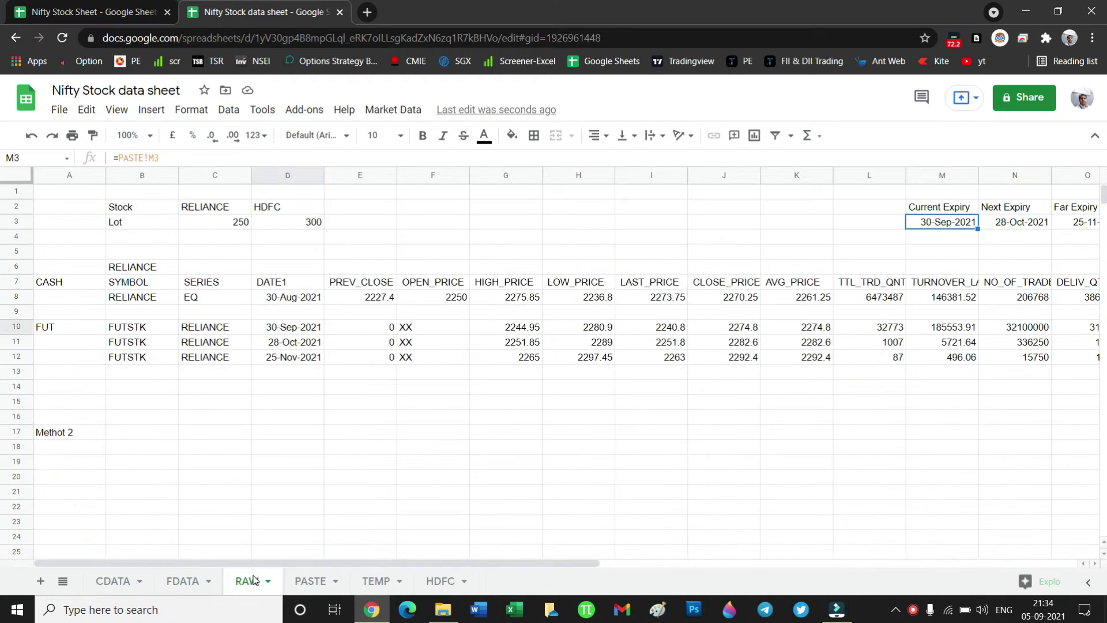
click(314, 581)
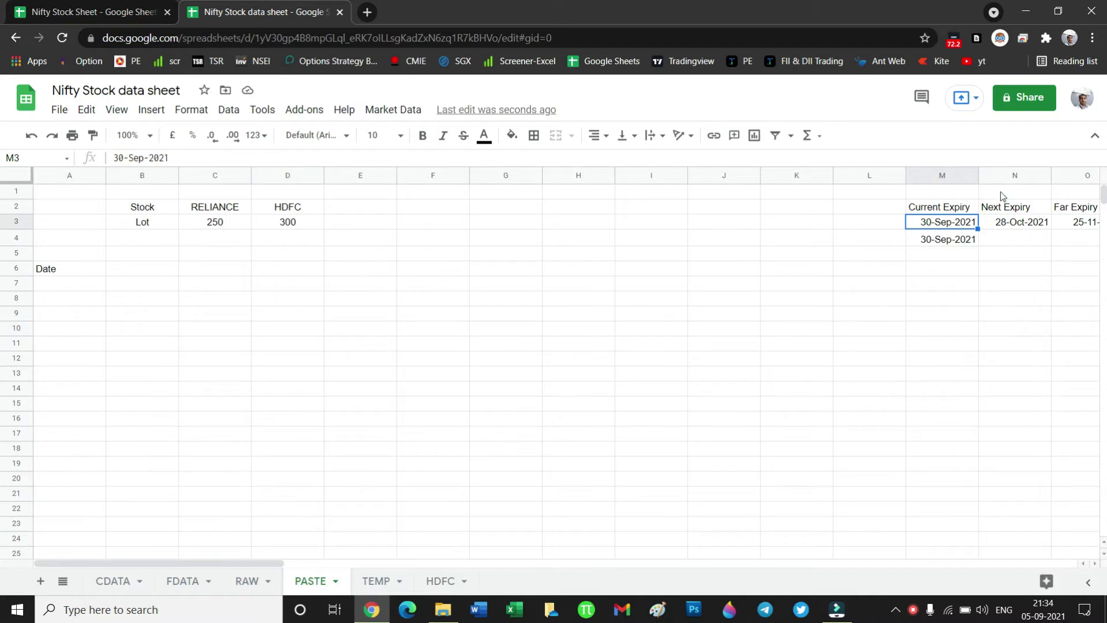
click(956, 241)
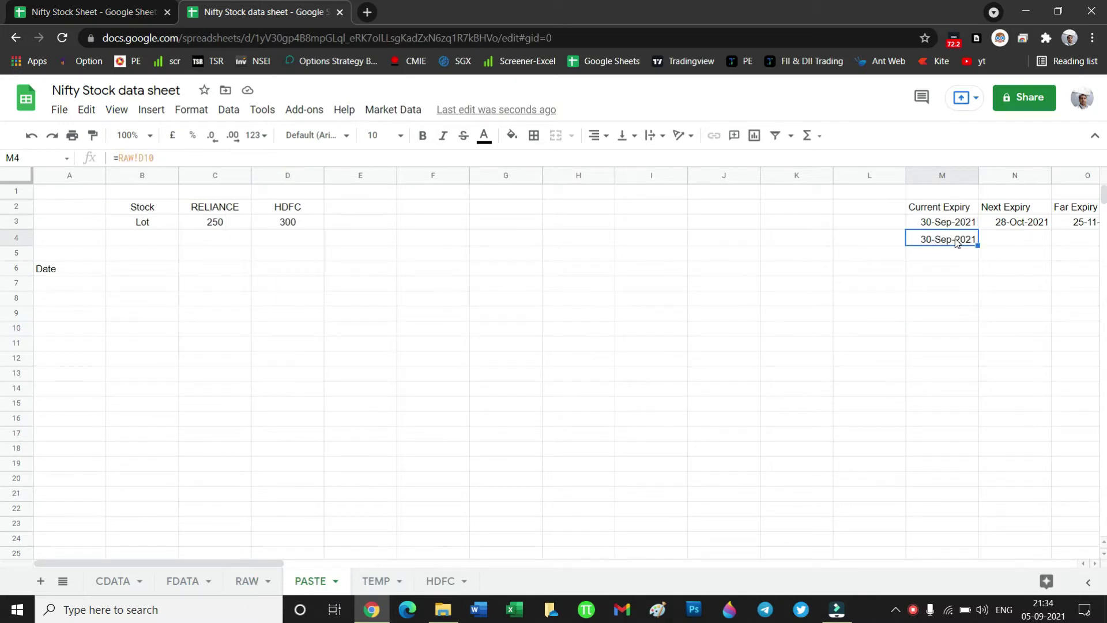
key(Delete)
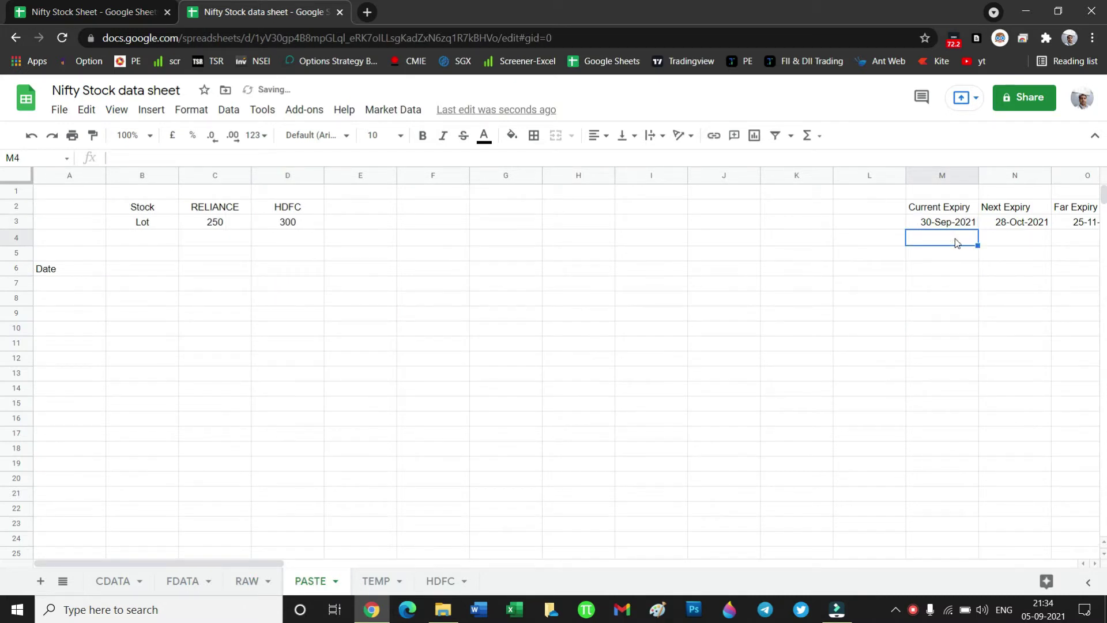
Examine the FDATA column headers and the cash and futures rows on RAW across to column P.
click(183, 581)
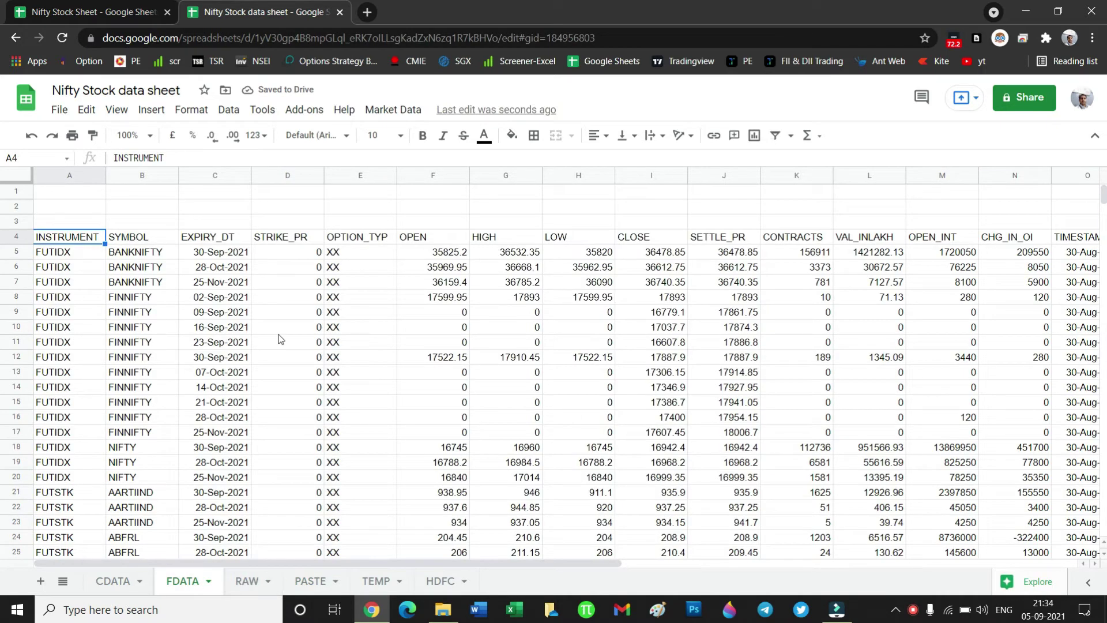
click(253, 585)
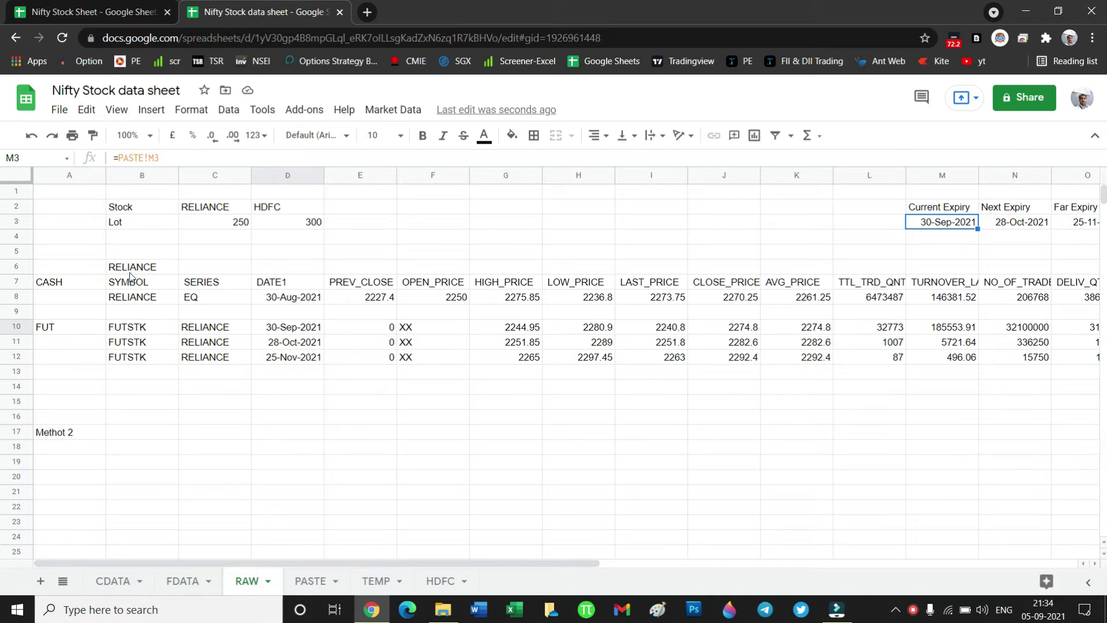
drag(62, 273, 1083, 355)
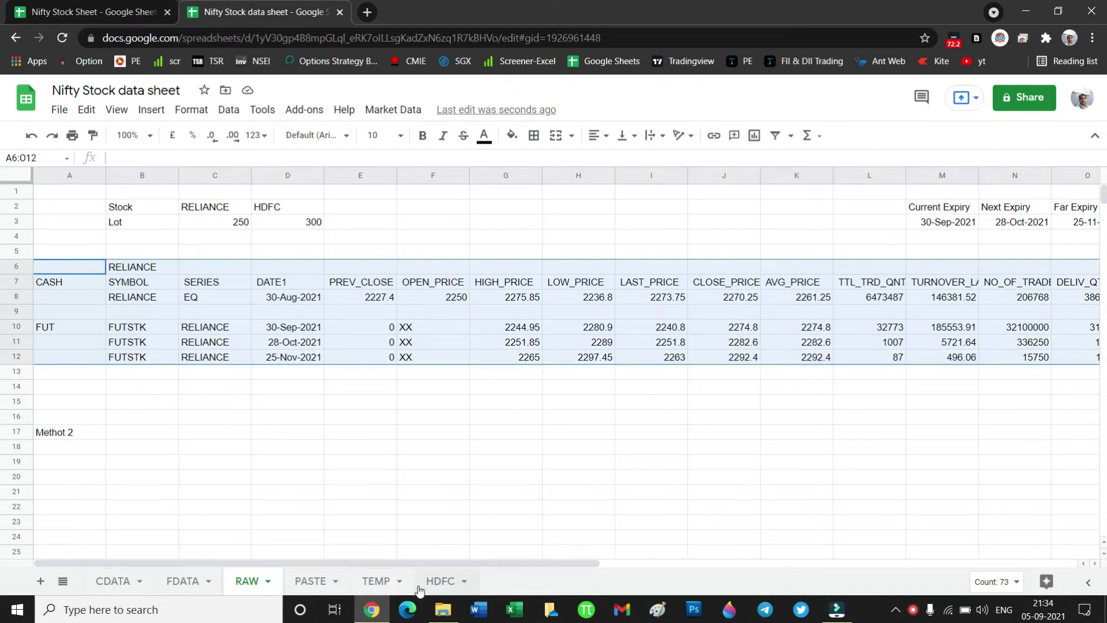
drag(435, 562, 604, 549)
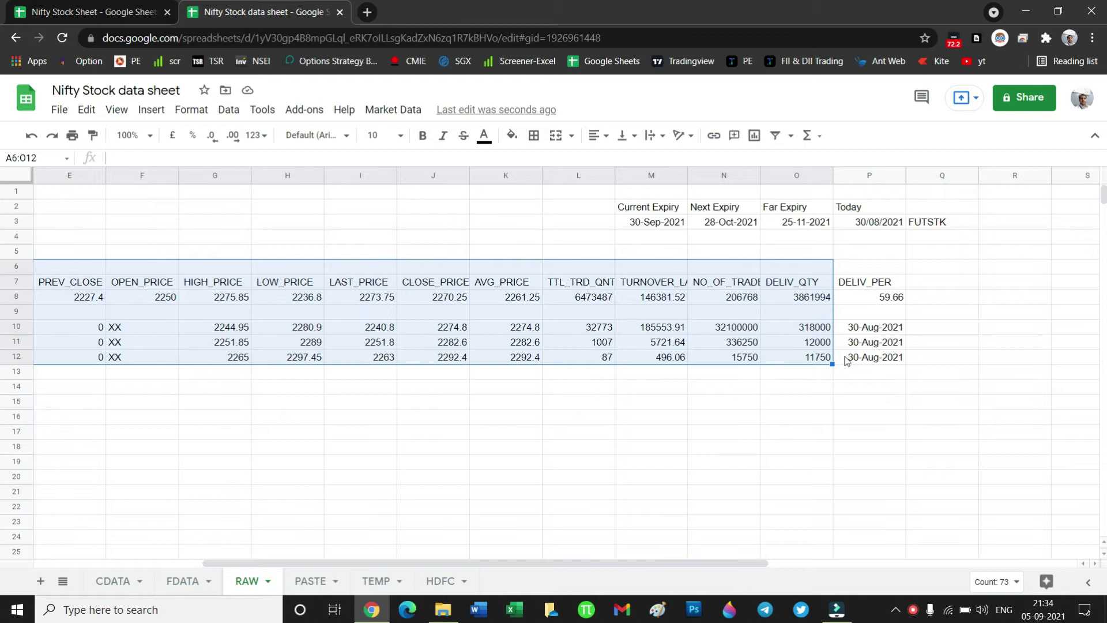
click(891, 359)
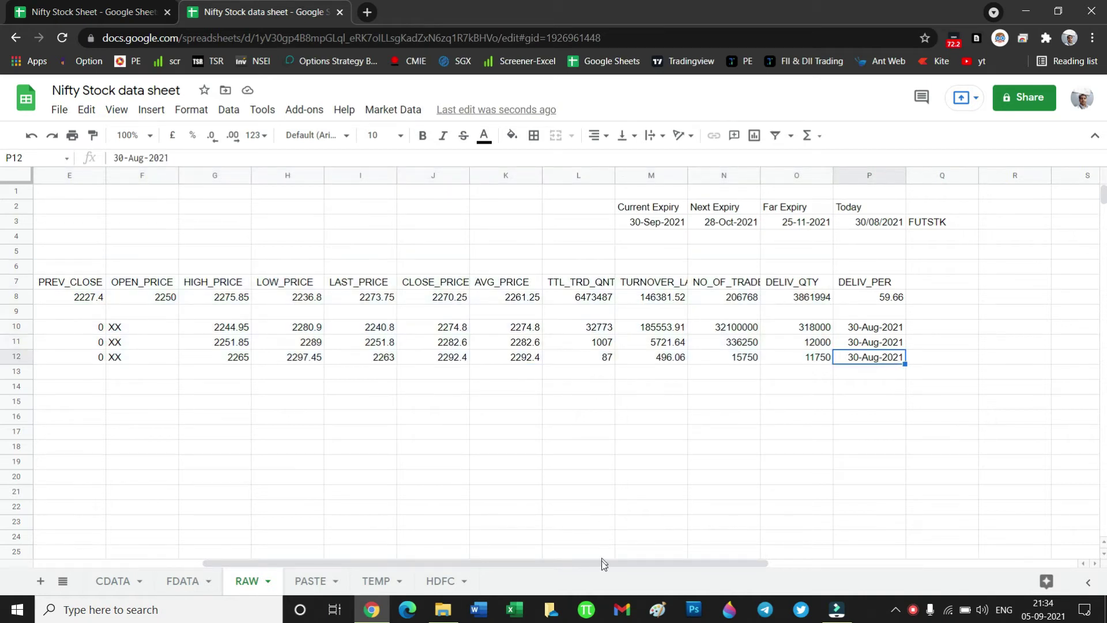
drag(602, 562, 268, 568)
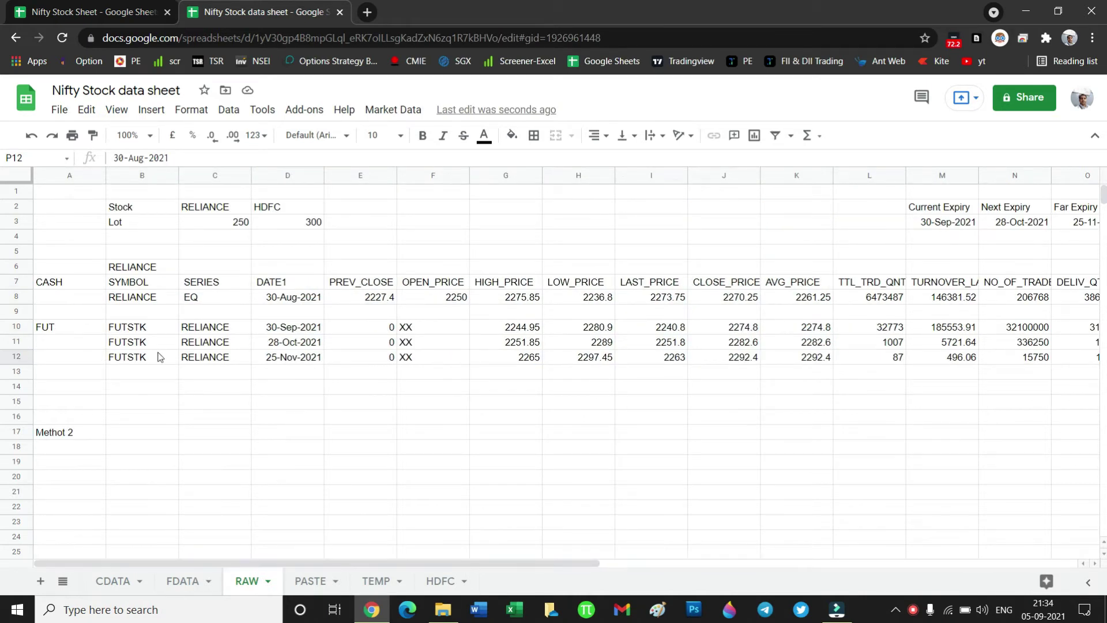
Insert a row above row 10 on RAW and move the FUT label up into cell A10.
click(60, 333)
right_click(56, 327)
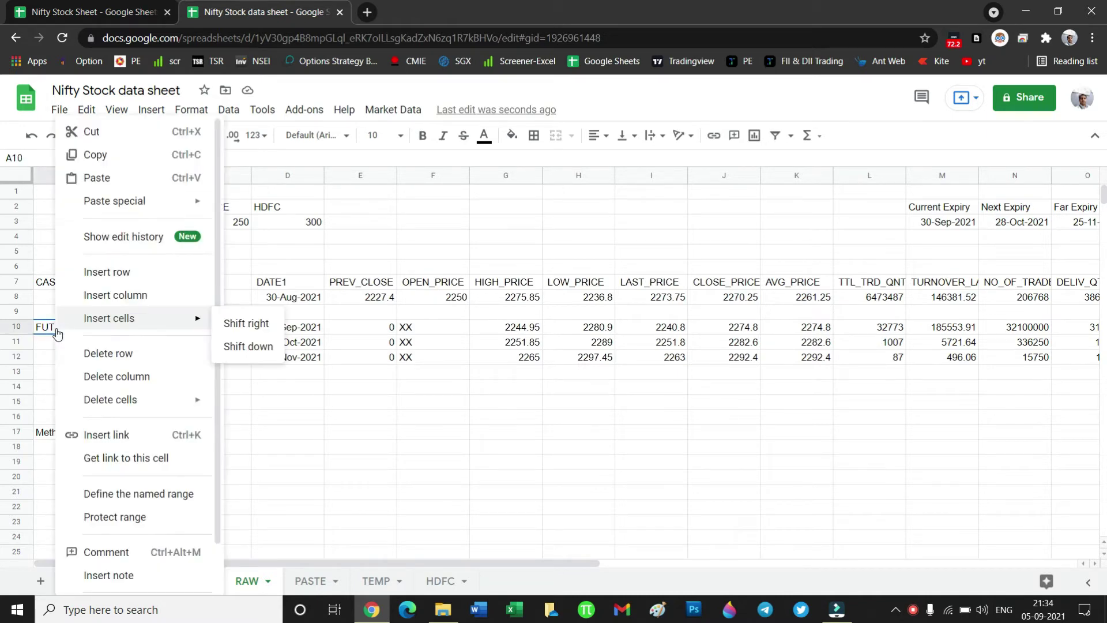
click(139, 273)
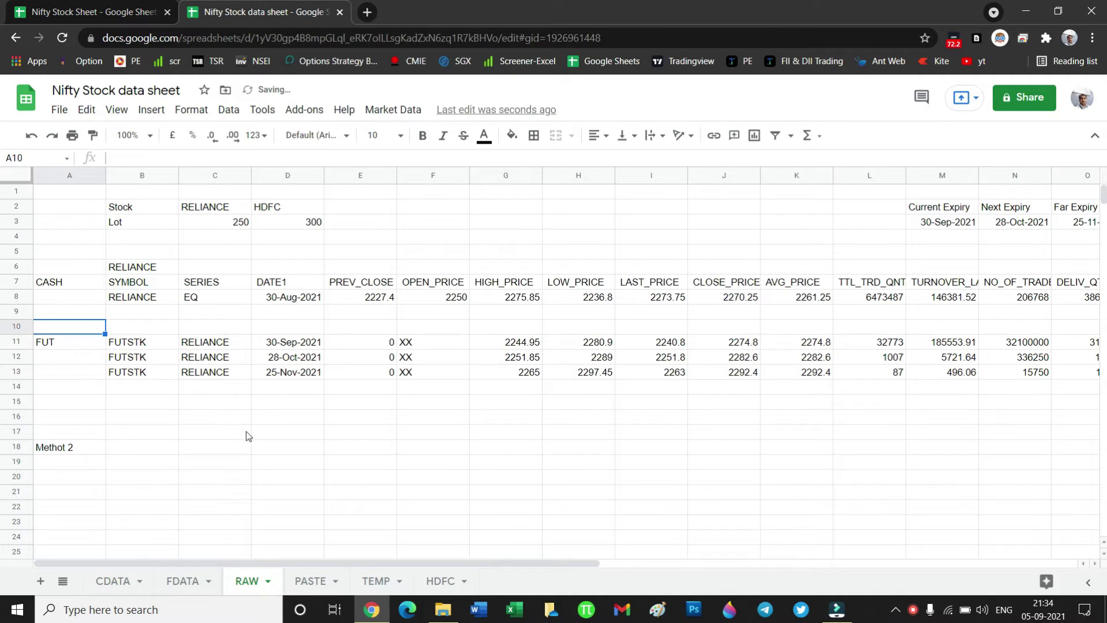
click(49, 348)
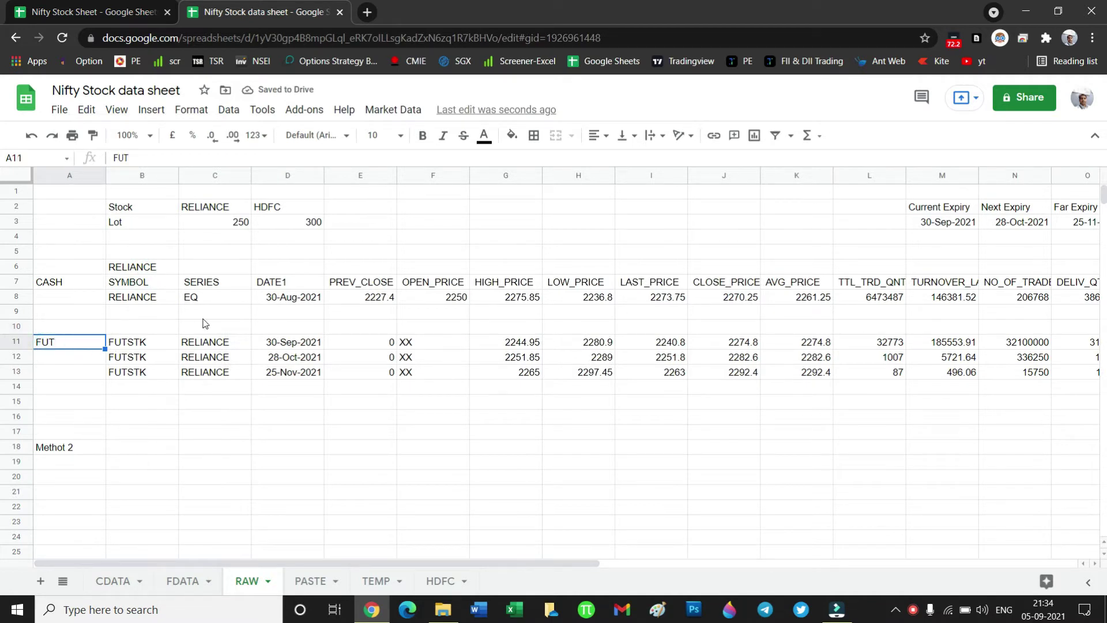
click(95, 329)
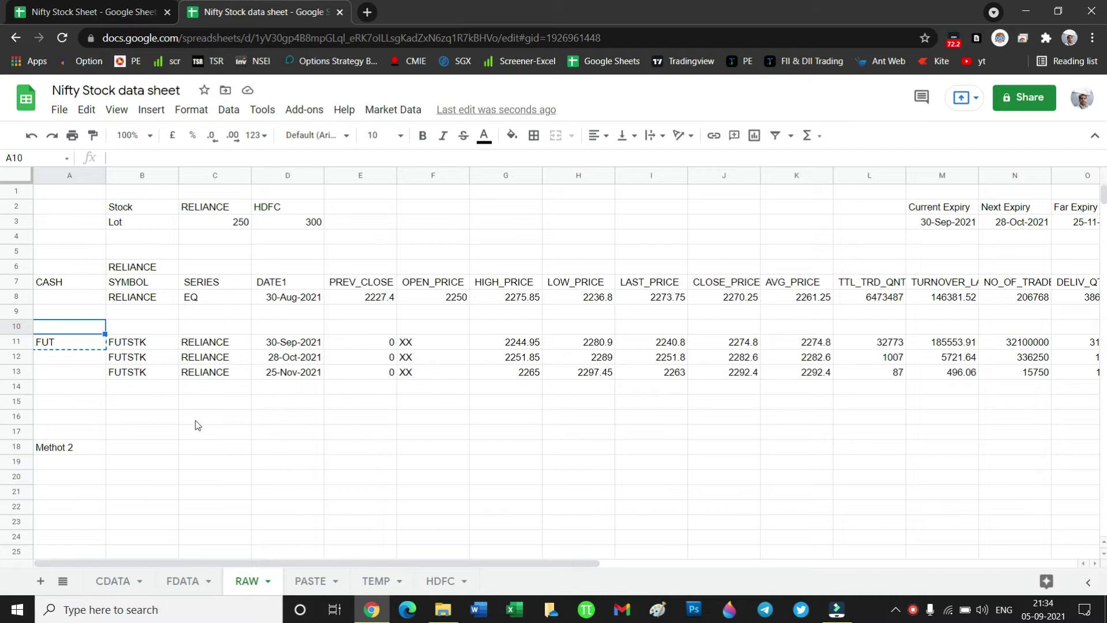
text(FUT)
Copy the header cells A4:O4, INSTRUMENT to TIMESTAMP, from FDATA and paste them into RAW starting at cell B10.
click(144, 331)
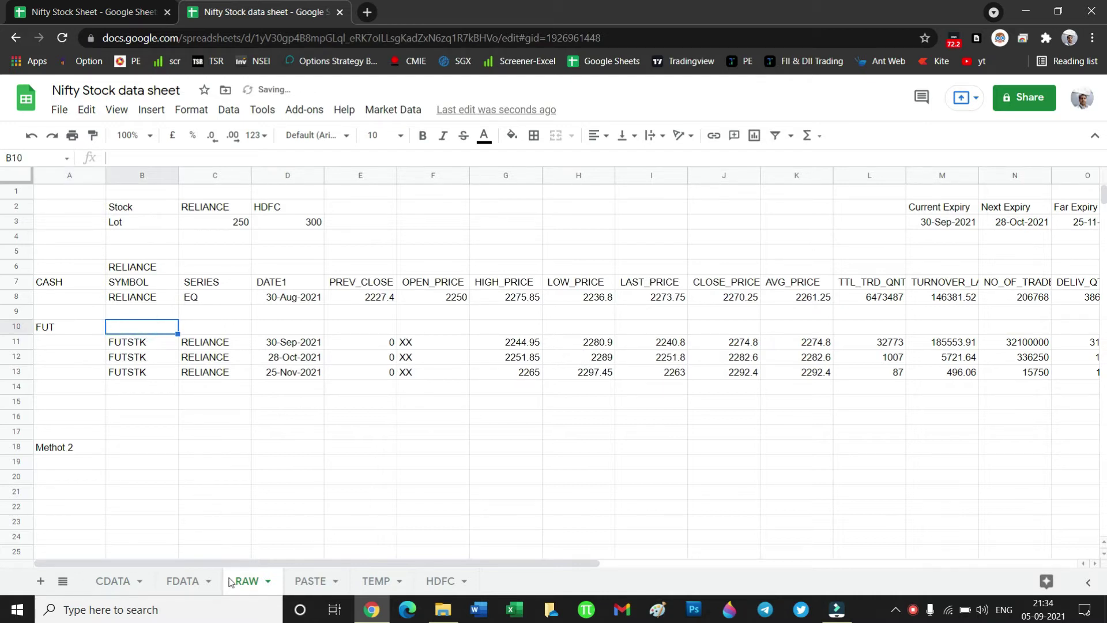
click(182, 580)
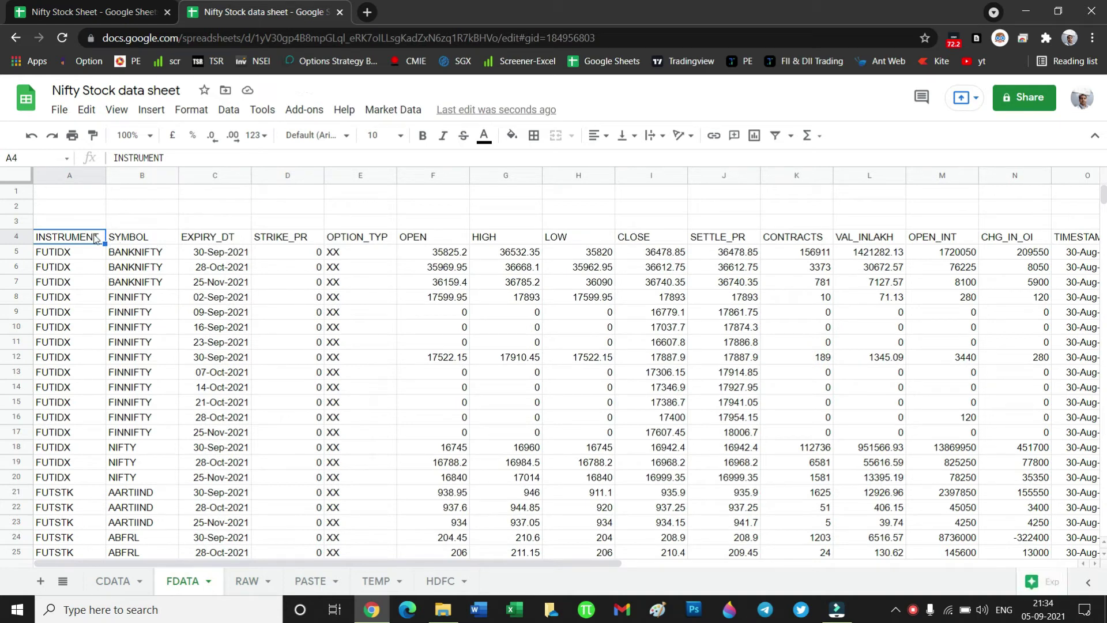
key(shift+Right)
key(shift+Right)
key(shift+Right)
key(shift+Right)
key(shift+Right)
key(shift+Right)
key(shift+Right)
key(shift+Right)
key(shift+Right)
key(shift+Right)
key(shift+Right)
key(shift+Right)
key(shift+Right)
key(shift+Right)
key(shift+Right)
key(shift+Right)
key(shift+Right)
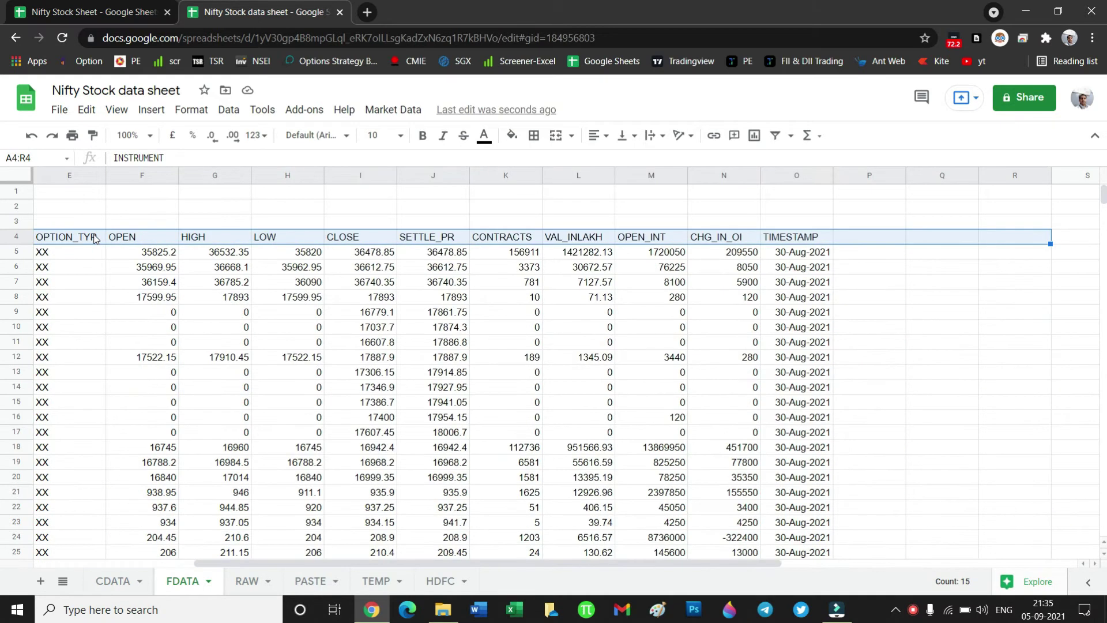
key(shift+Left)
key(shift+Left)
key(shift+Left)
key(ctrl+c)
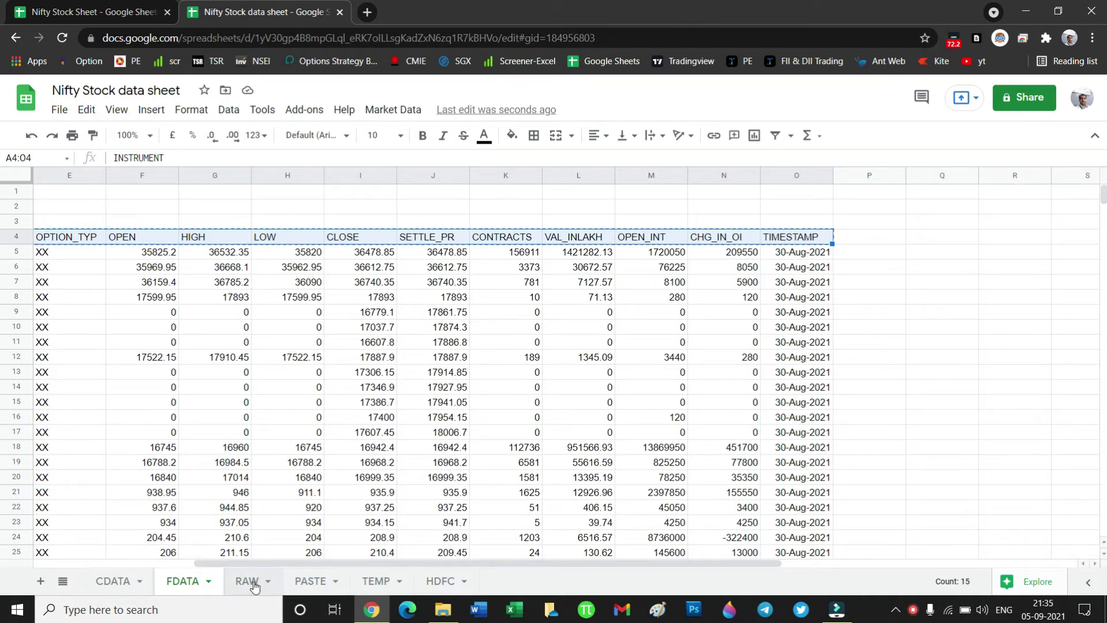
scroll(370, 561, left, 4)
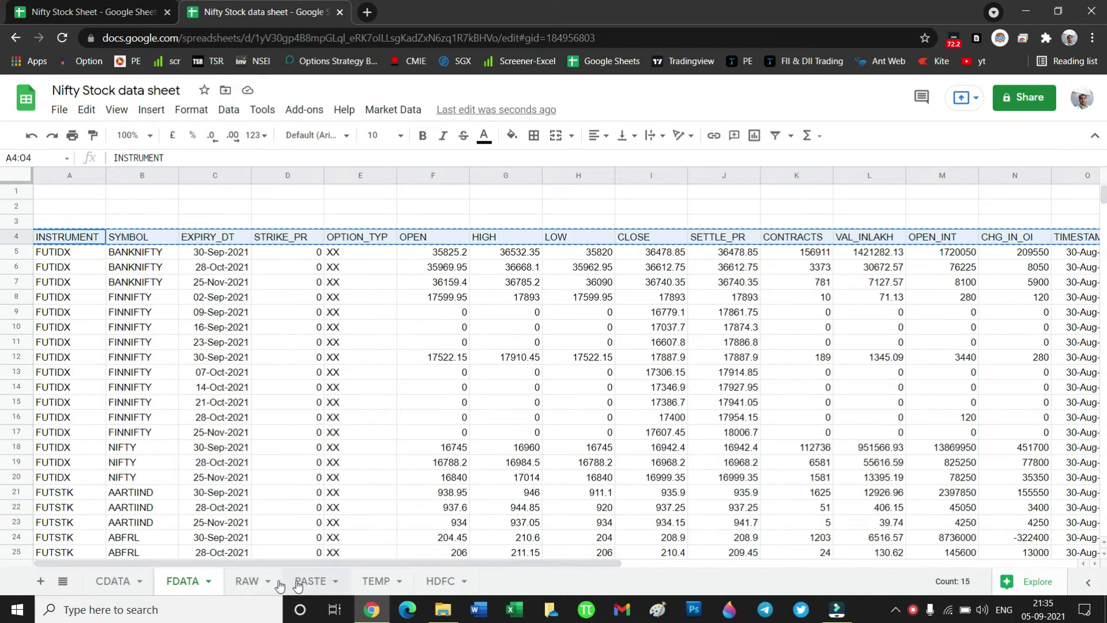
click(254, 583)
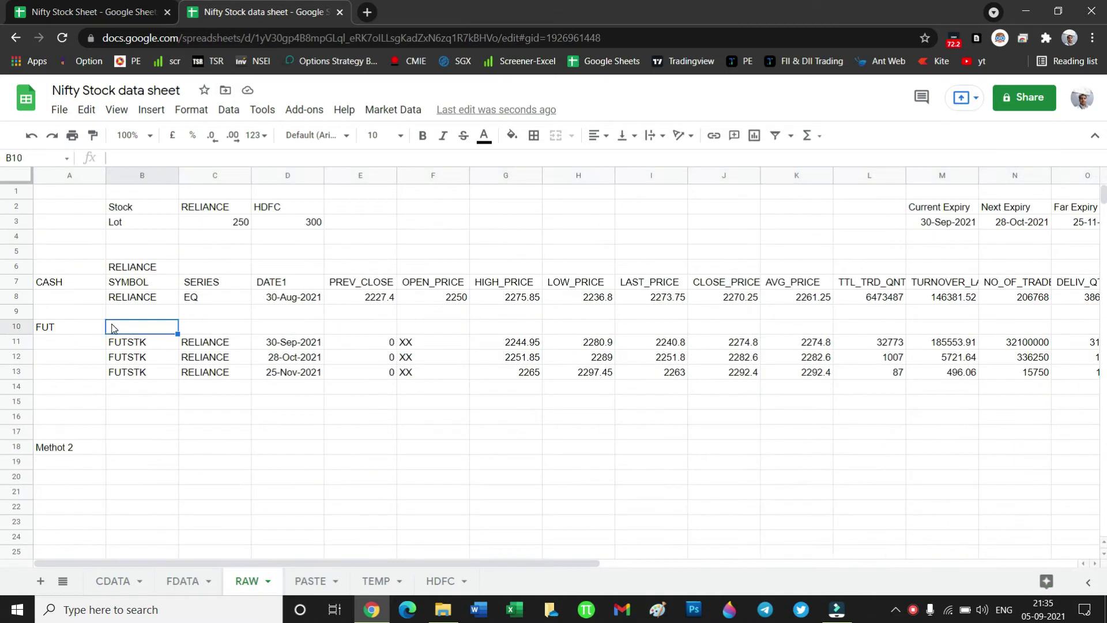
key(ctrl+v)
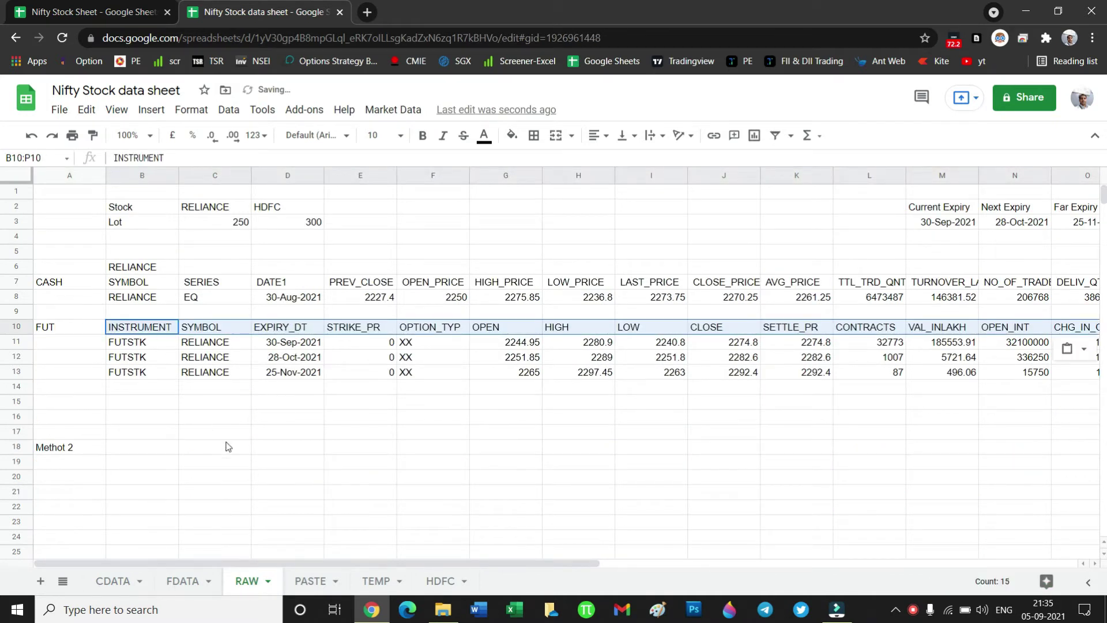
click(248, 454)
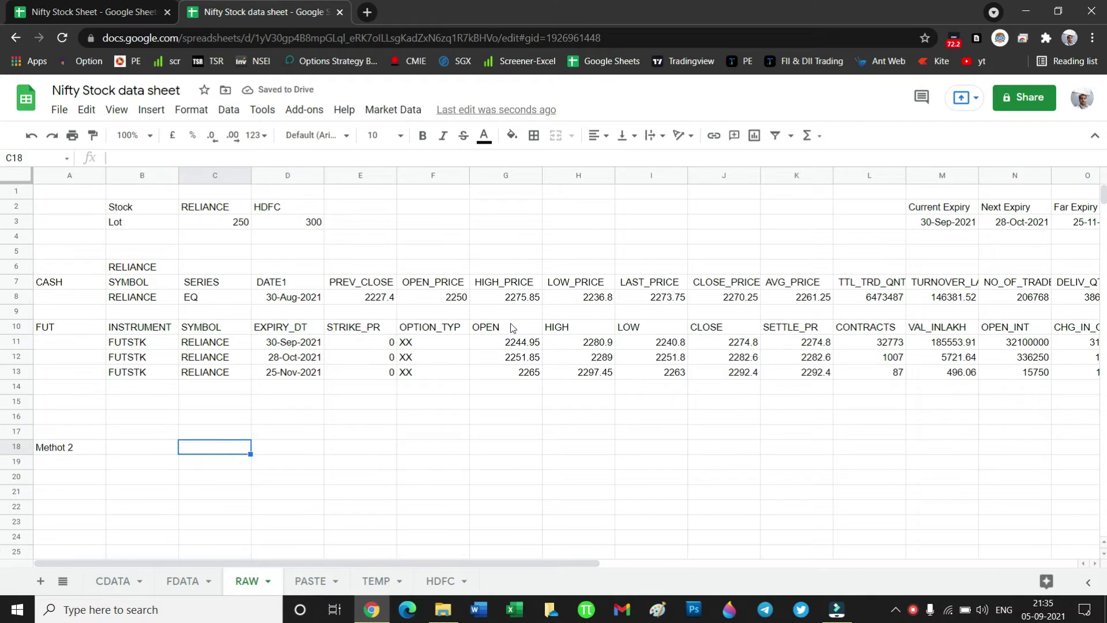
click(737, 417)
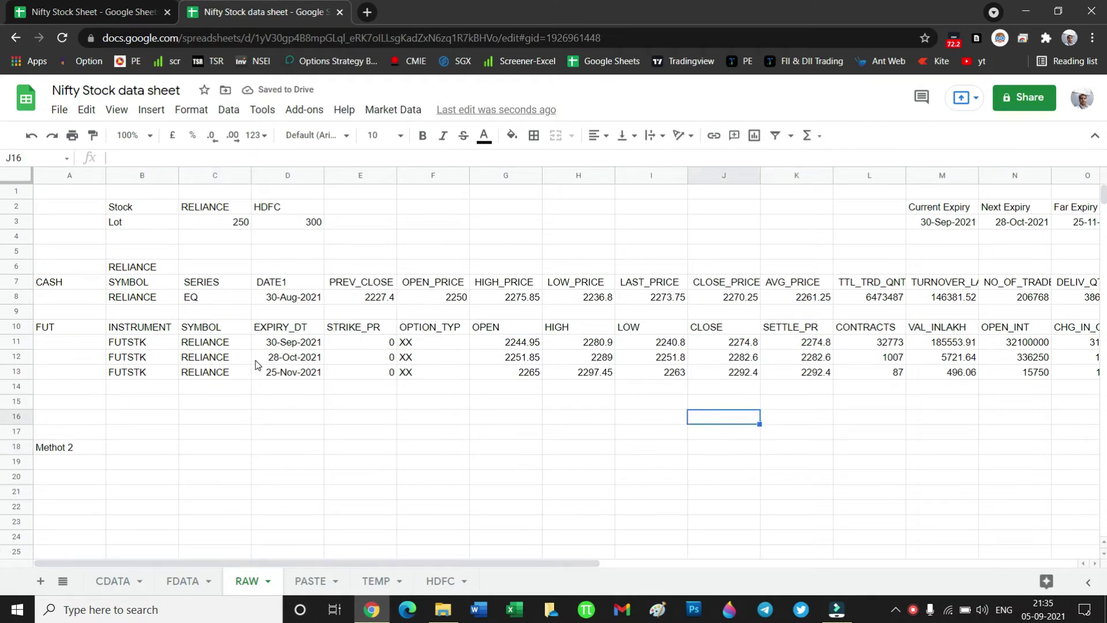
Try all borders on the cash and futures block A7:P13 of RAW and remove them again.
click(51, 271)
drag(50, 281, 1093, 392)
drag(2, 383, 902, 372)
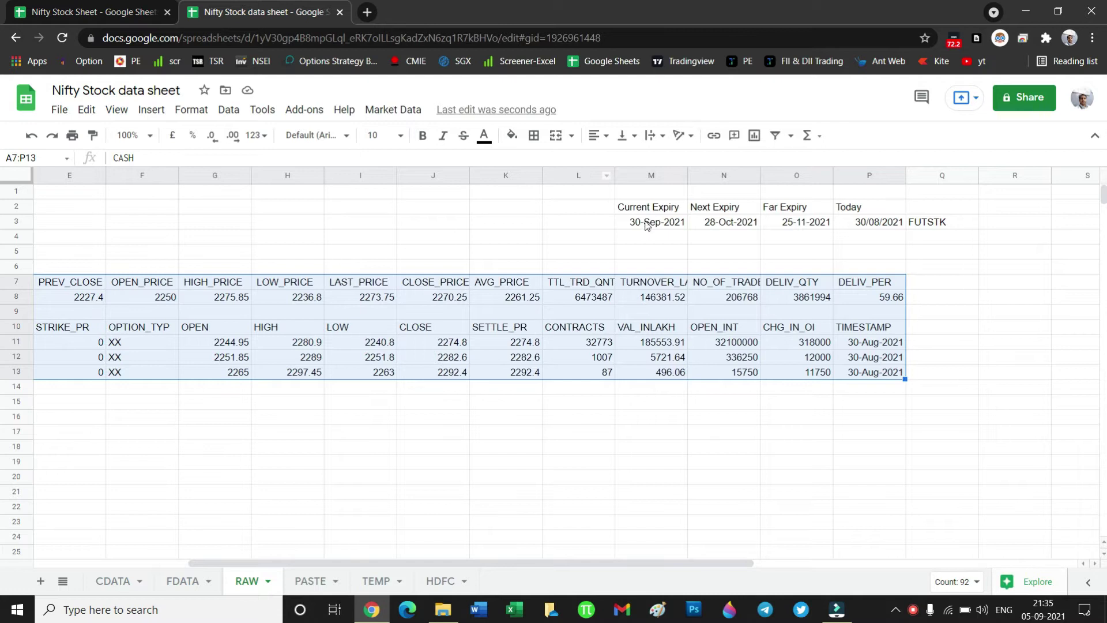
click(534, 135)
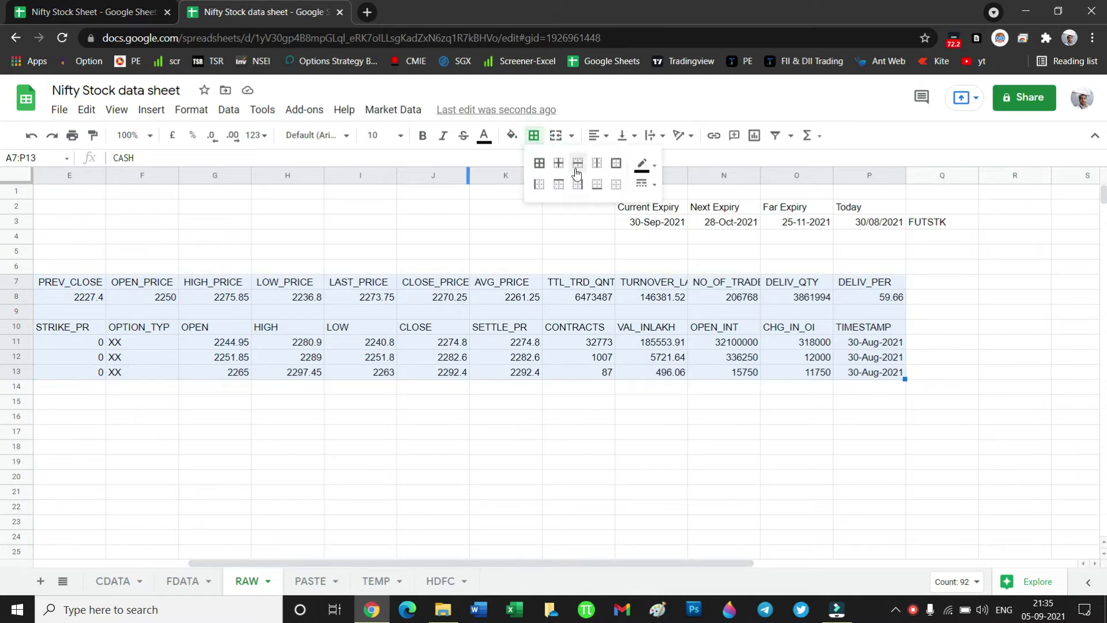
click(539, 164)
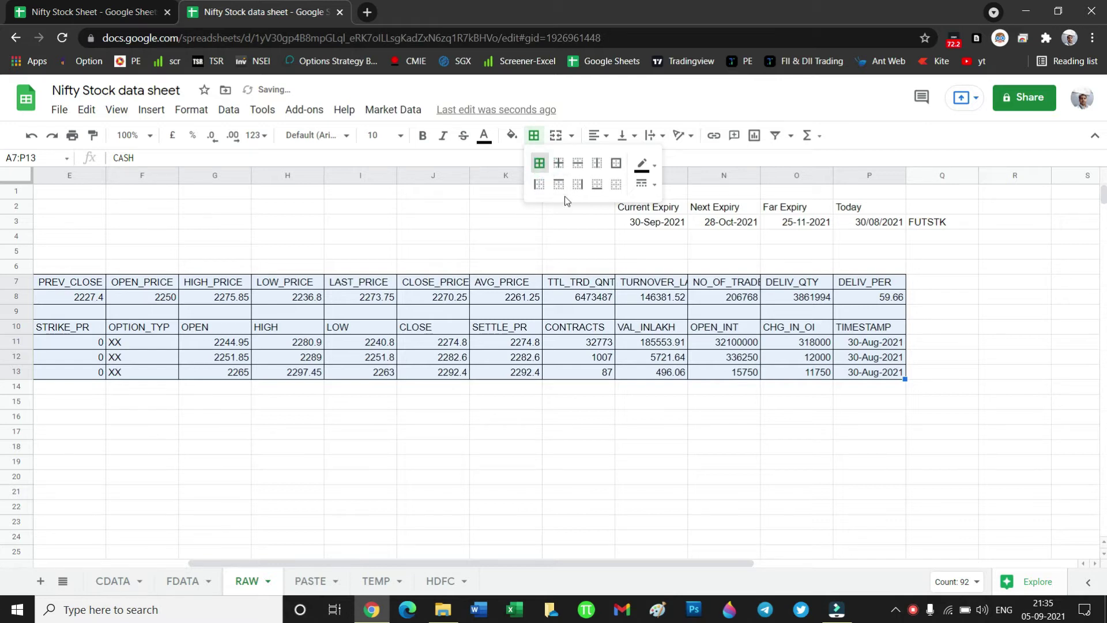
click(614, 184)
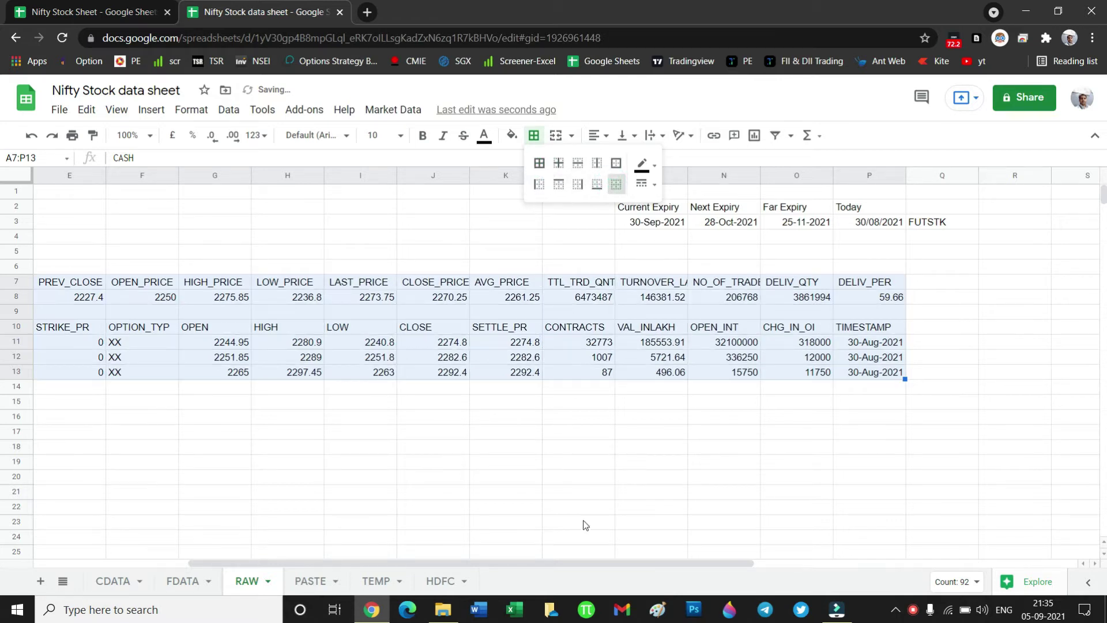
drag(586, 568, 364, 544)
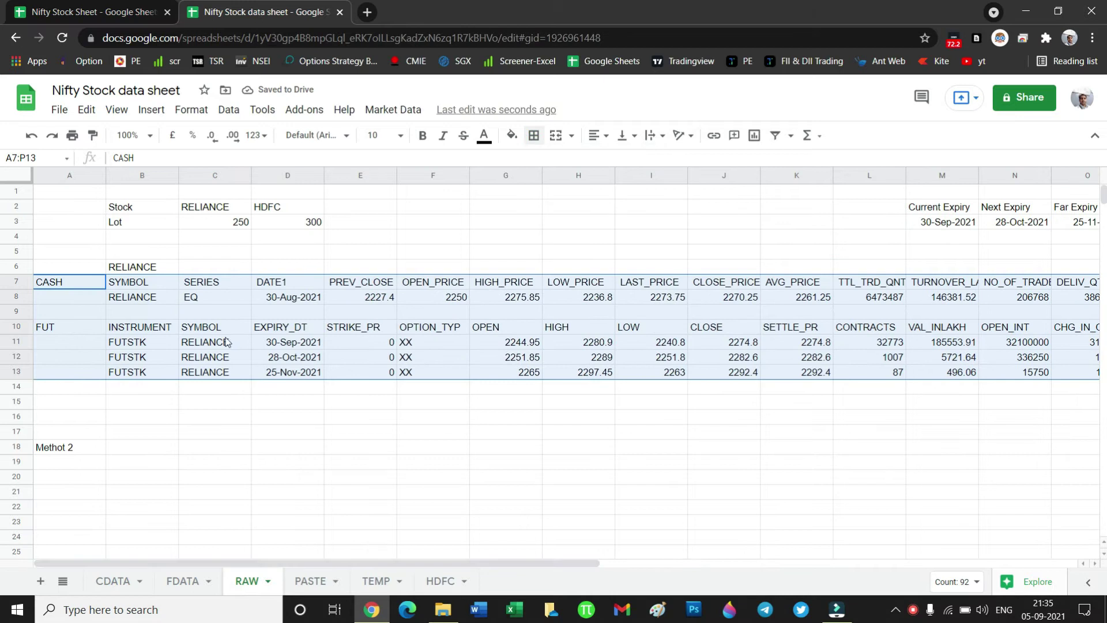
Fill the stock name cell B6 on RAW with orange.
click(190, 299)
click(135, 266)
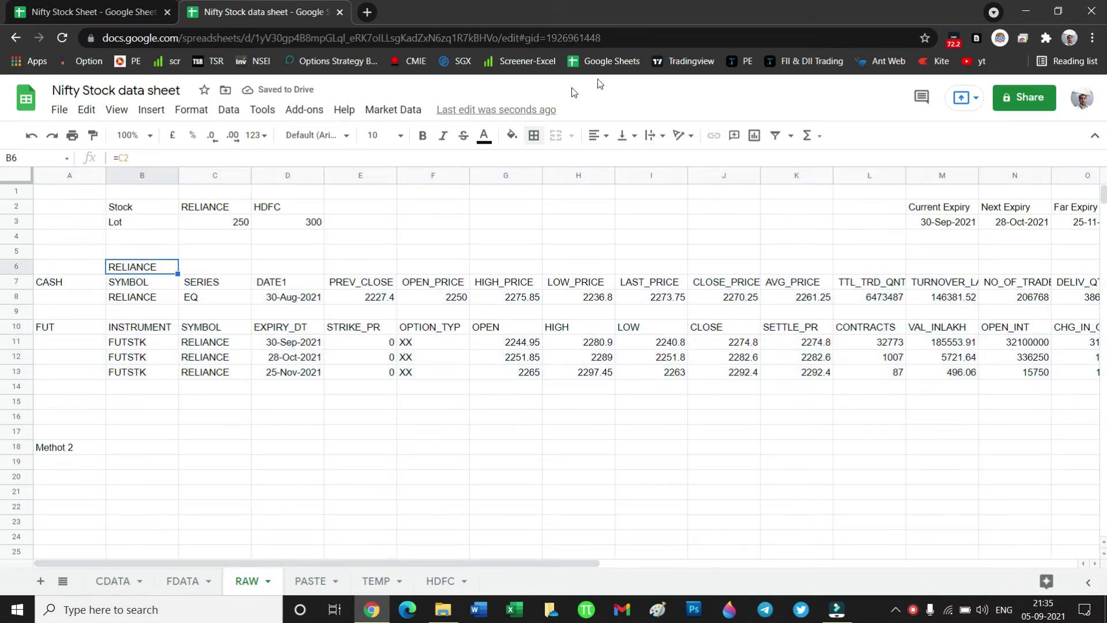
click(512, 135)
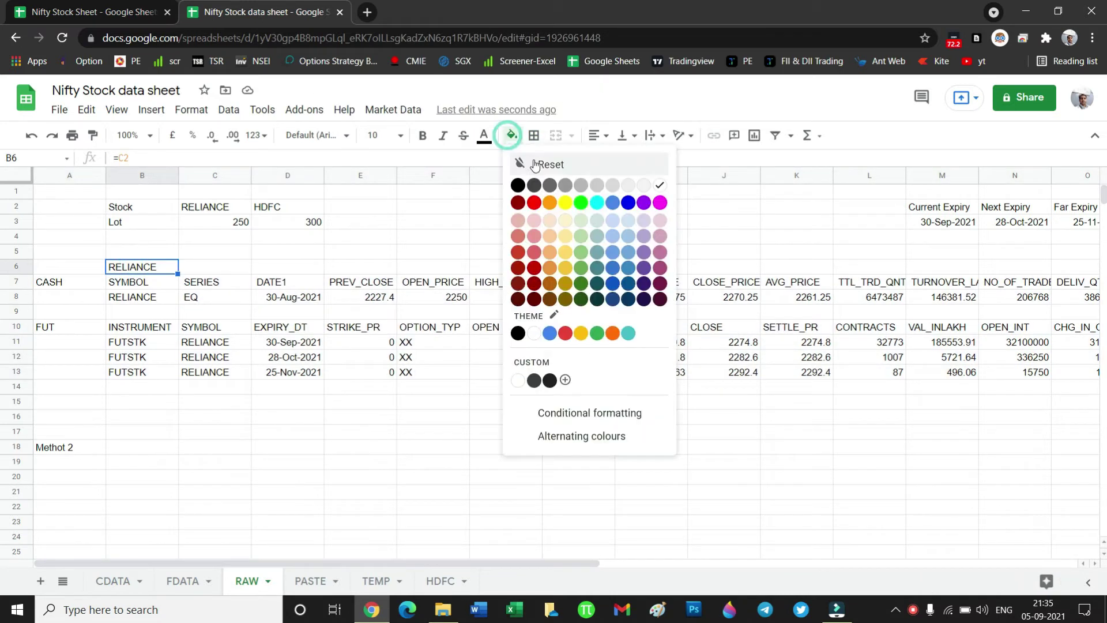
click(548, 207)
click(216, 416)
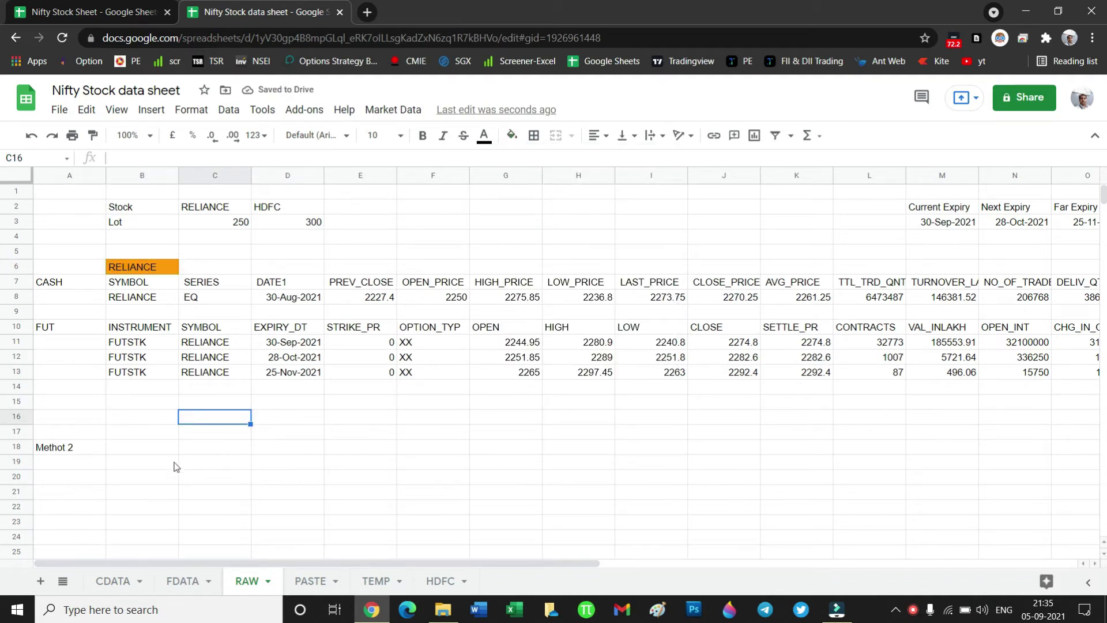
Delete the "Methot 2" label from cell A18 on RAW.
click(99, 452)
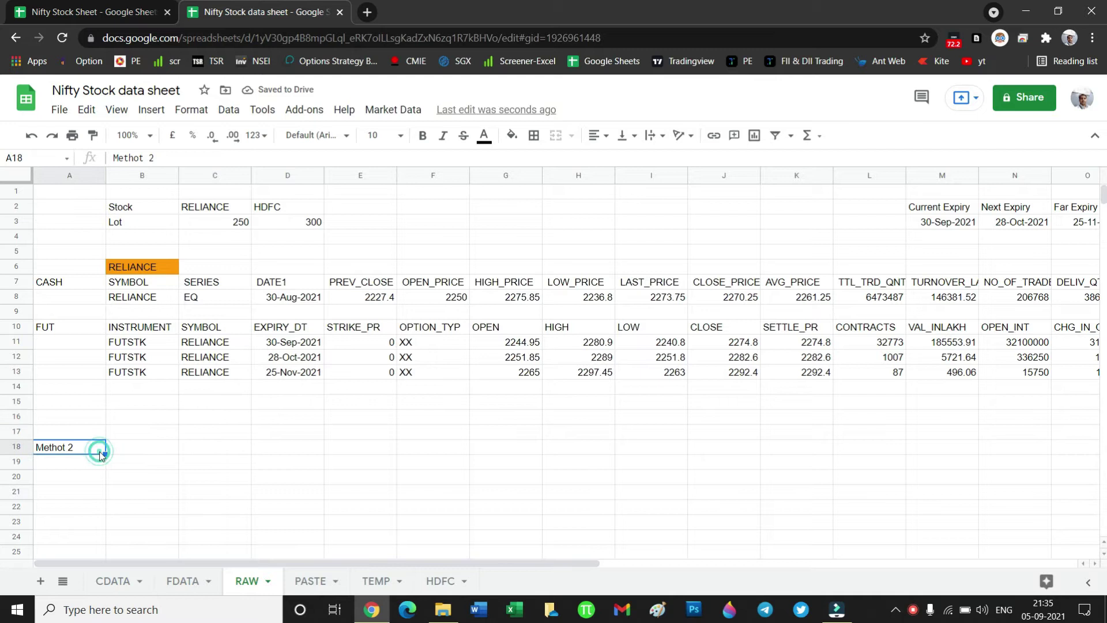
key(Delete)
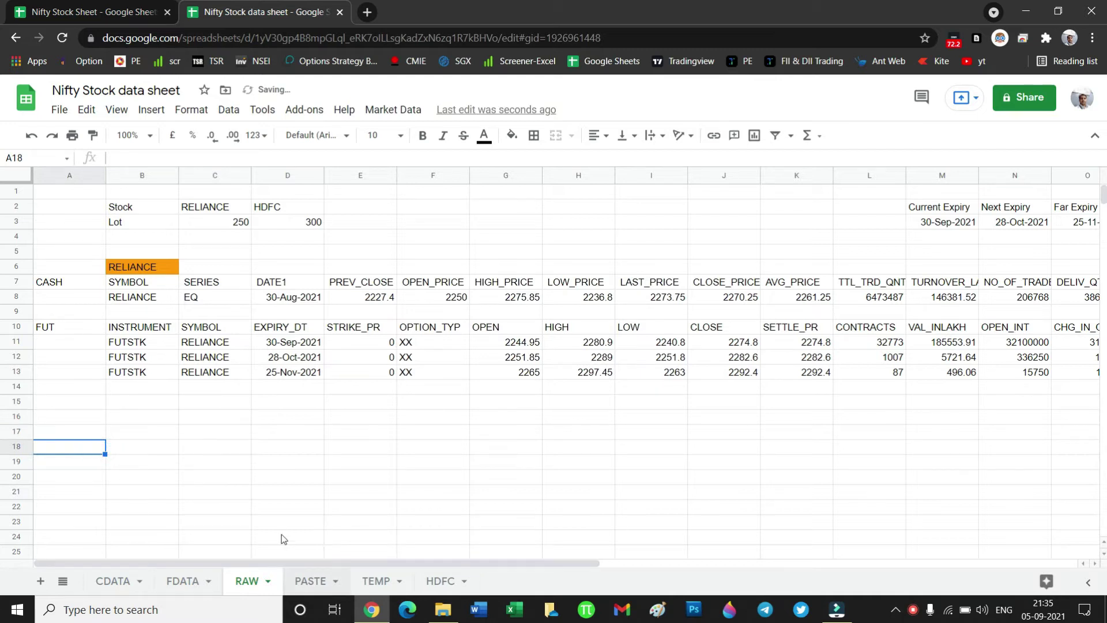
click(215, 327)
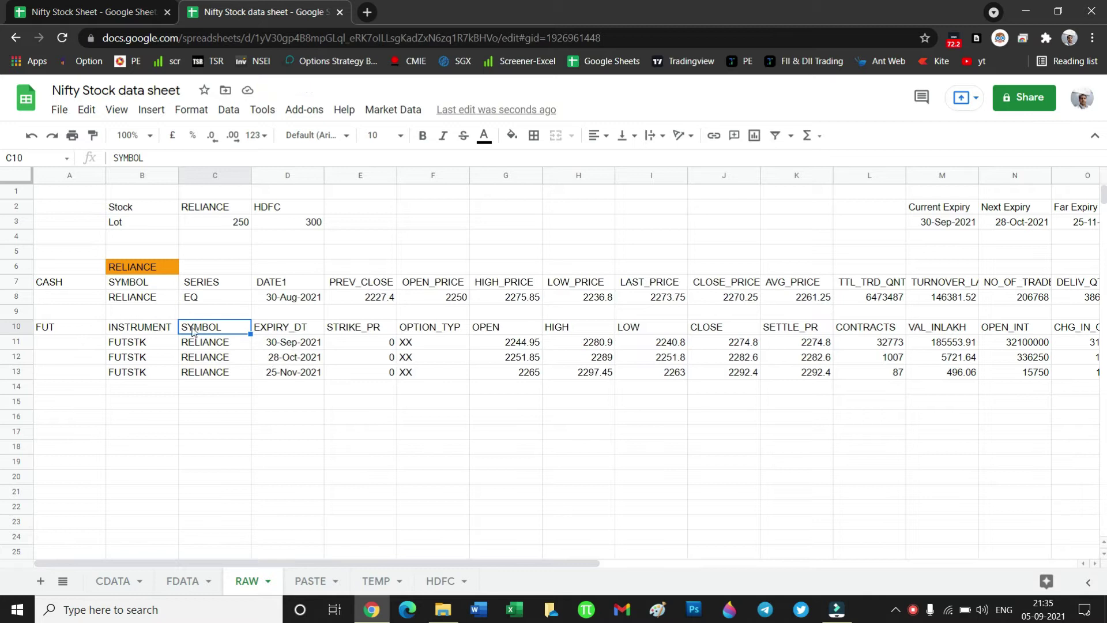
Insert three empty rows above the Date row on the PASTE sheet, moving the Date label down to A9.
click(301, 583)
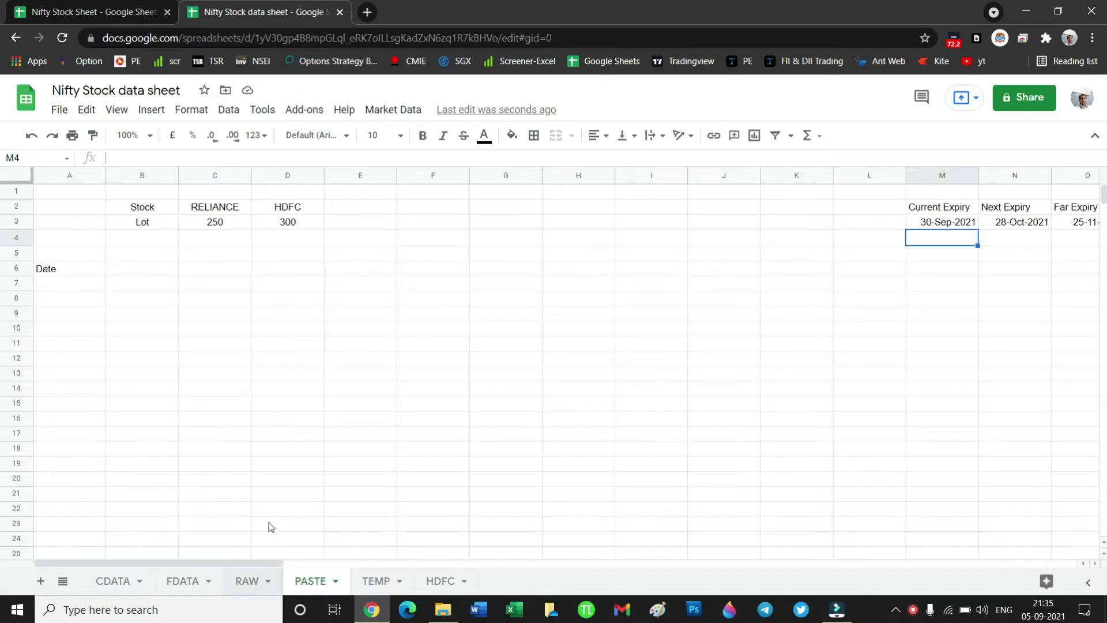
click(153, 274)
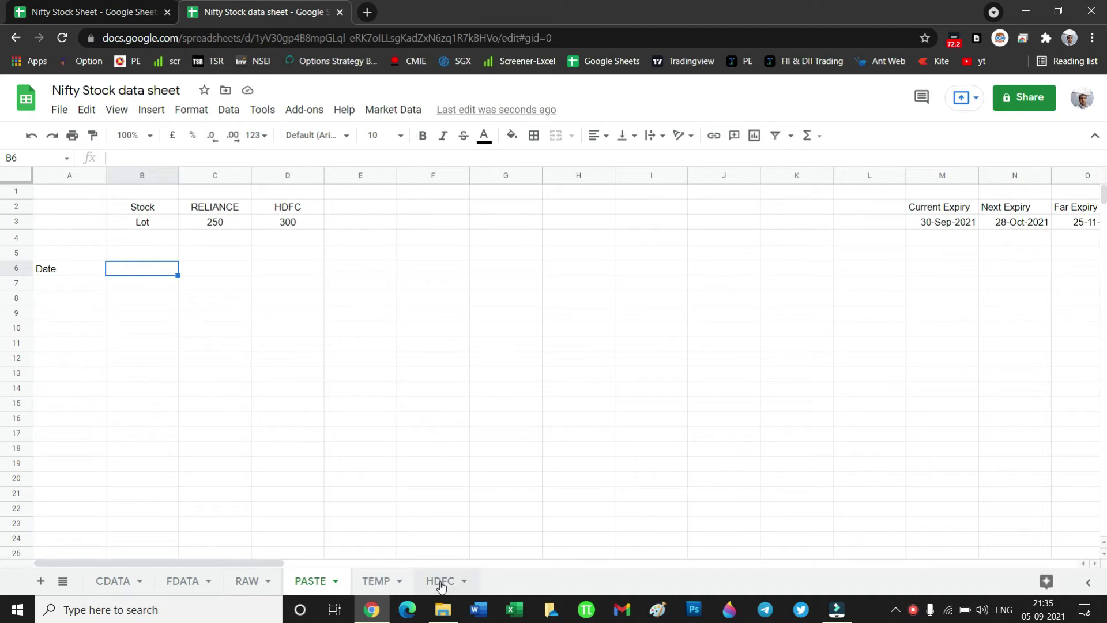
click(94, 287)
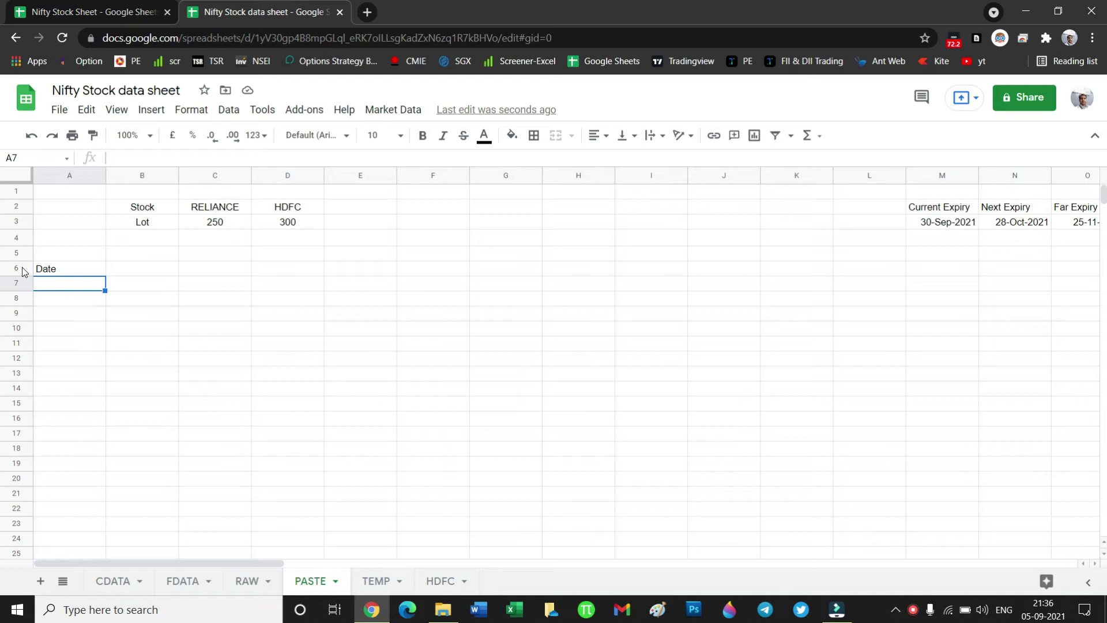
click(159, 273)
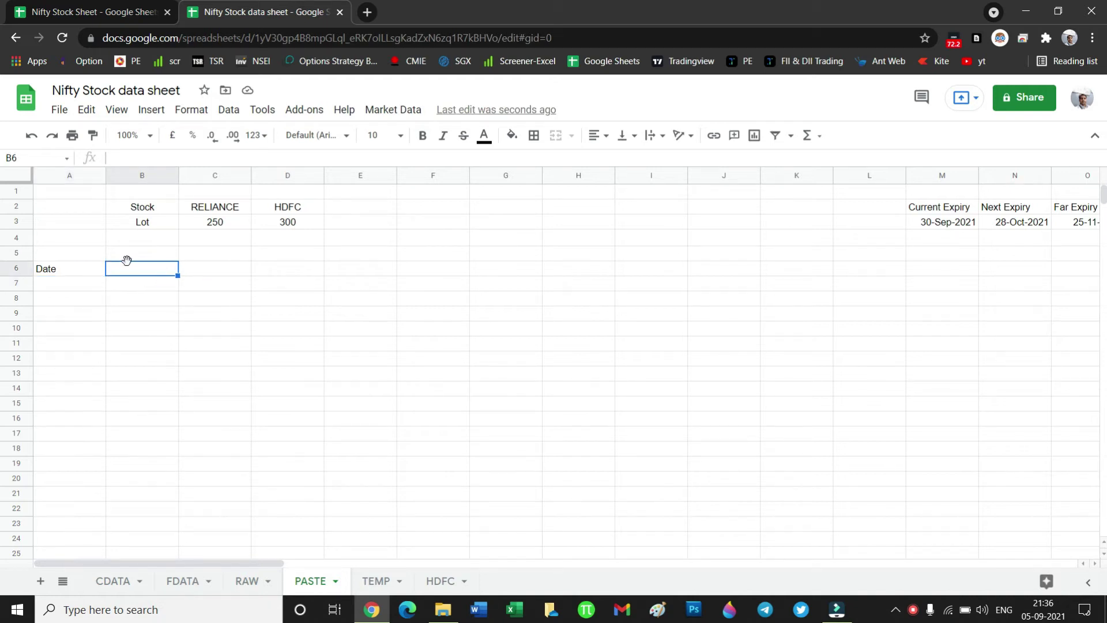
click(14, 256)
right_click(15, 256)
click(65, 265)
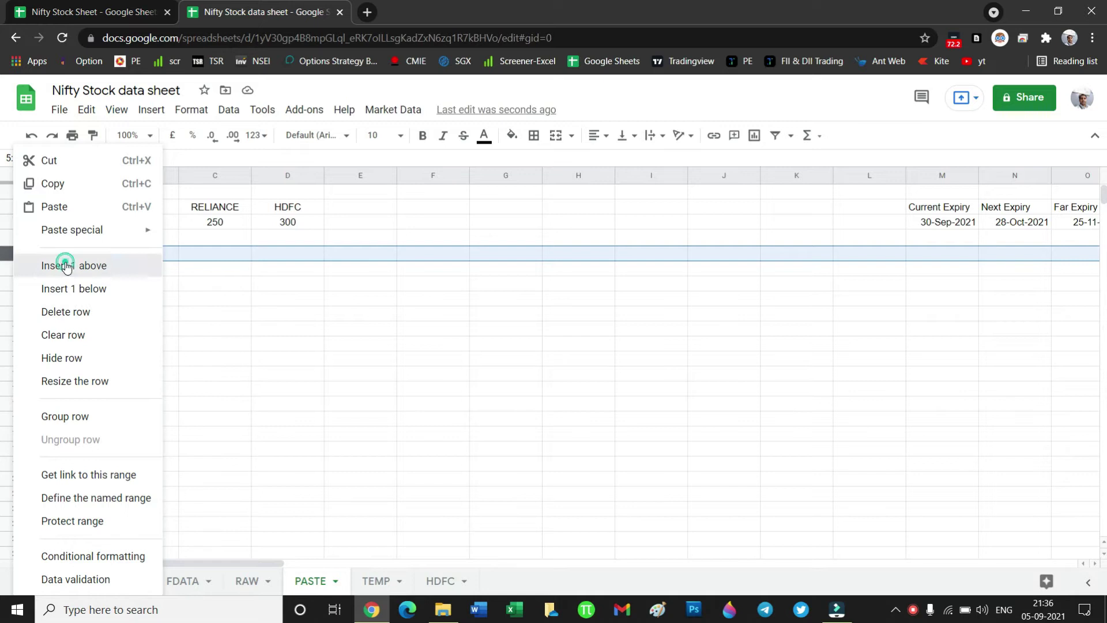
click(16, 266)
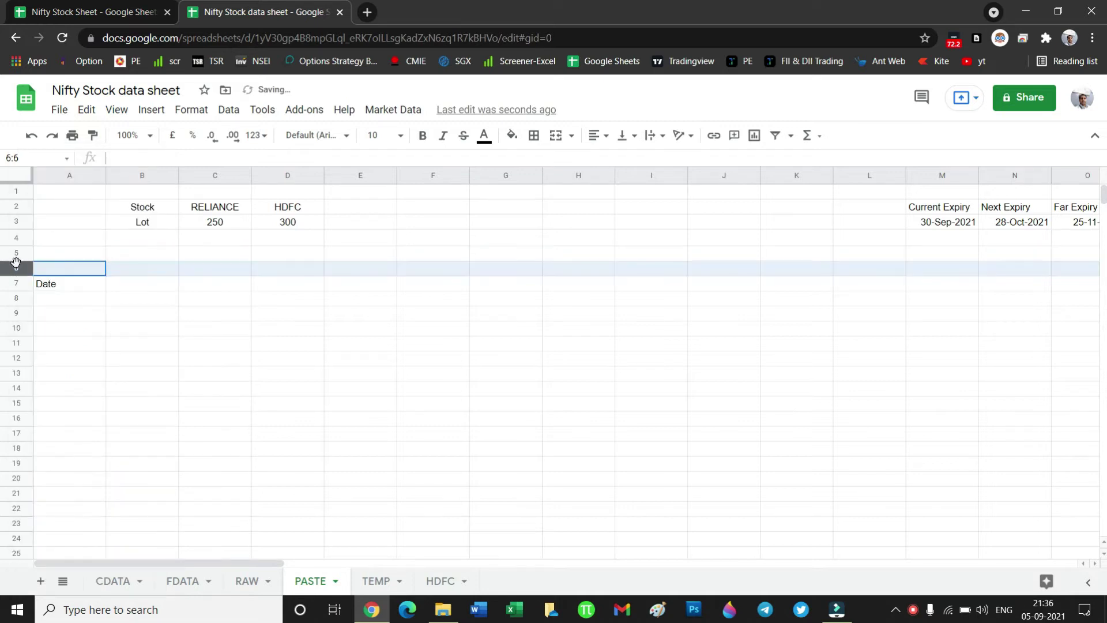
drag(15, 263, 15, 254)
right_click(16, 254)
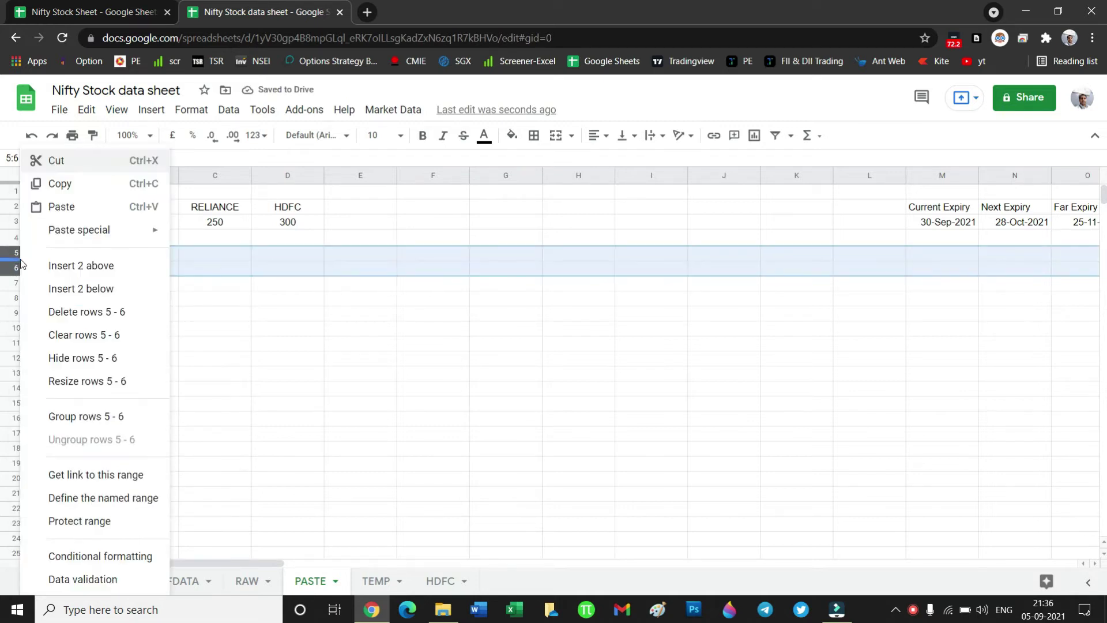
click(65, 267)
click(165, 315)
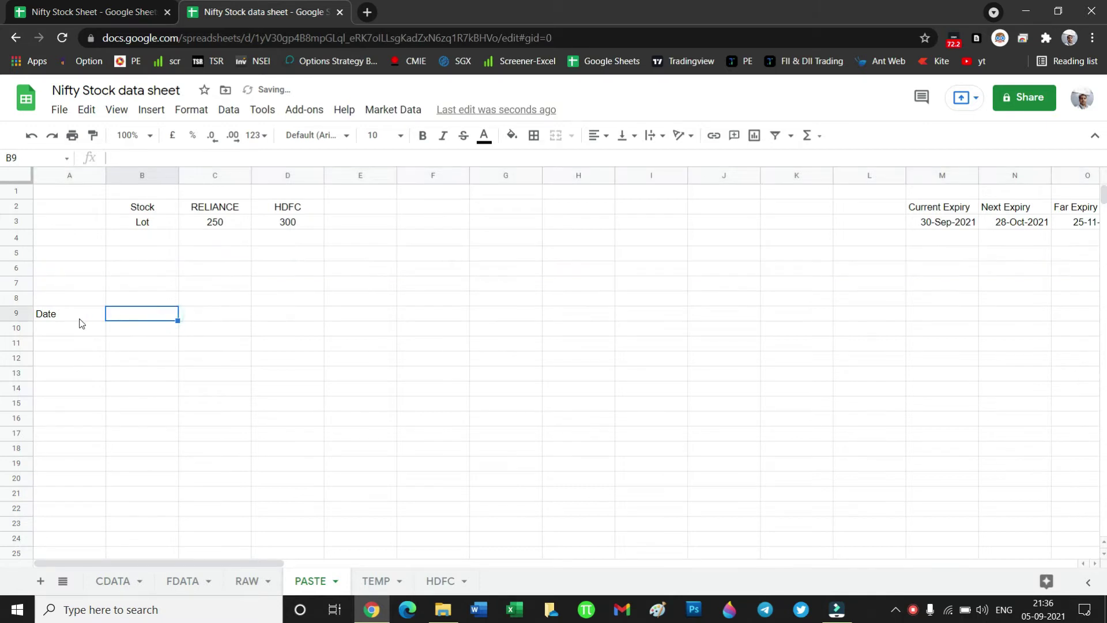
text(OPEN)
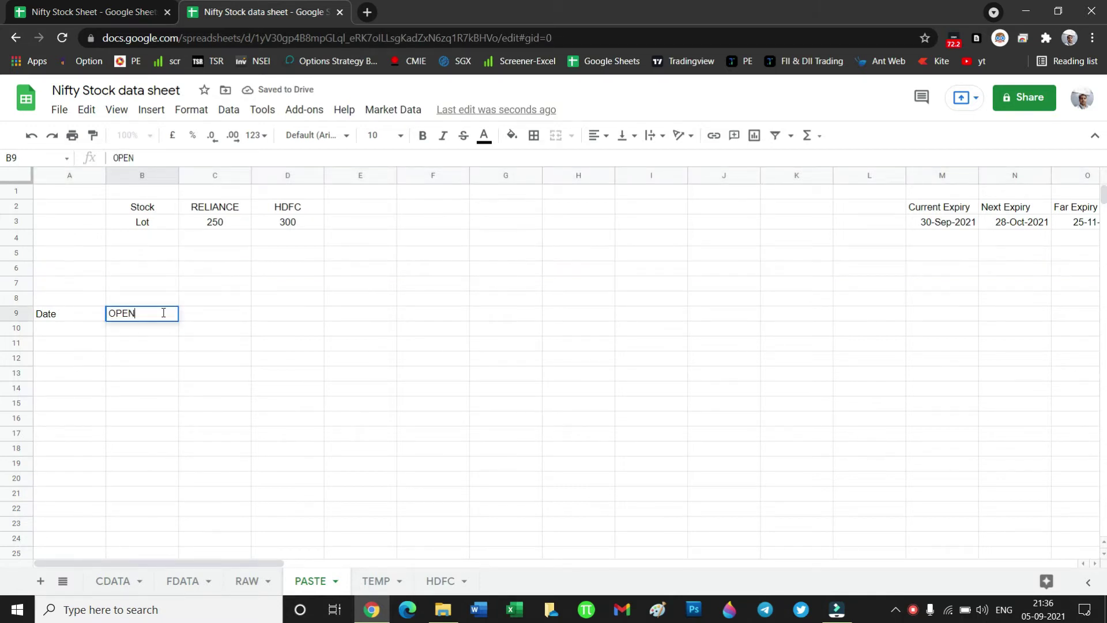
key(BackSpace)
key(BackSpace)
key(BackSpace)
key(BackSpace)
key(Escape)
Copy header rows 5:6 from the PASTE sheet of Nifty Stock Sheet and paste them at A8 on PASTE in Nifty Stock data sheet.
click(90, 5)
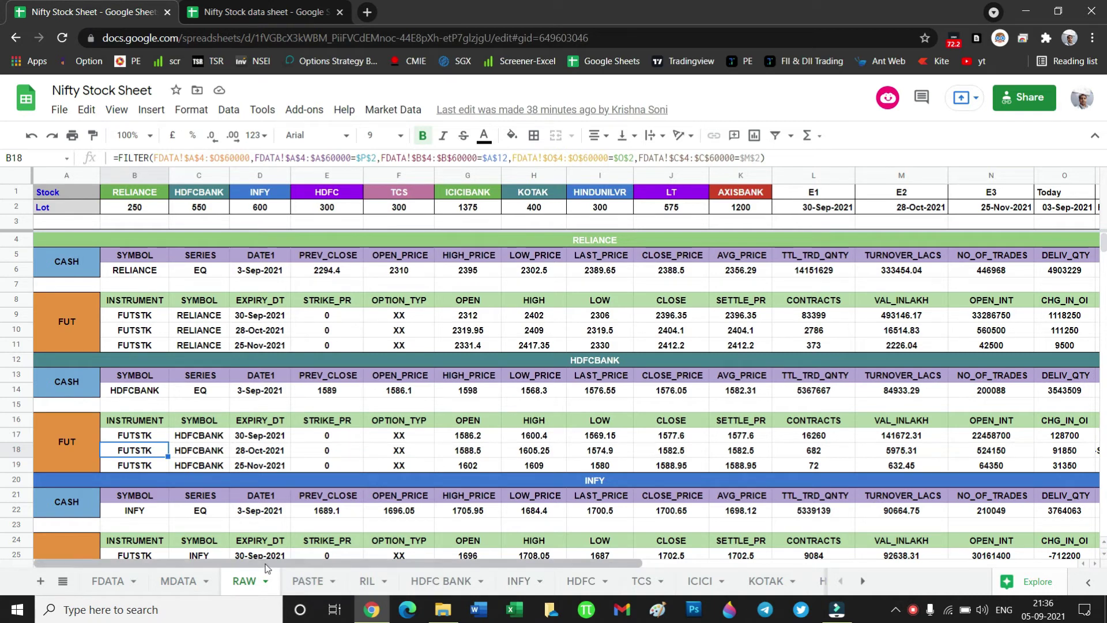
click(308, 580)
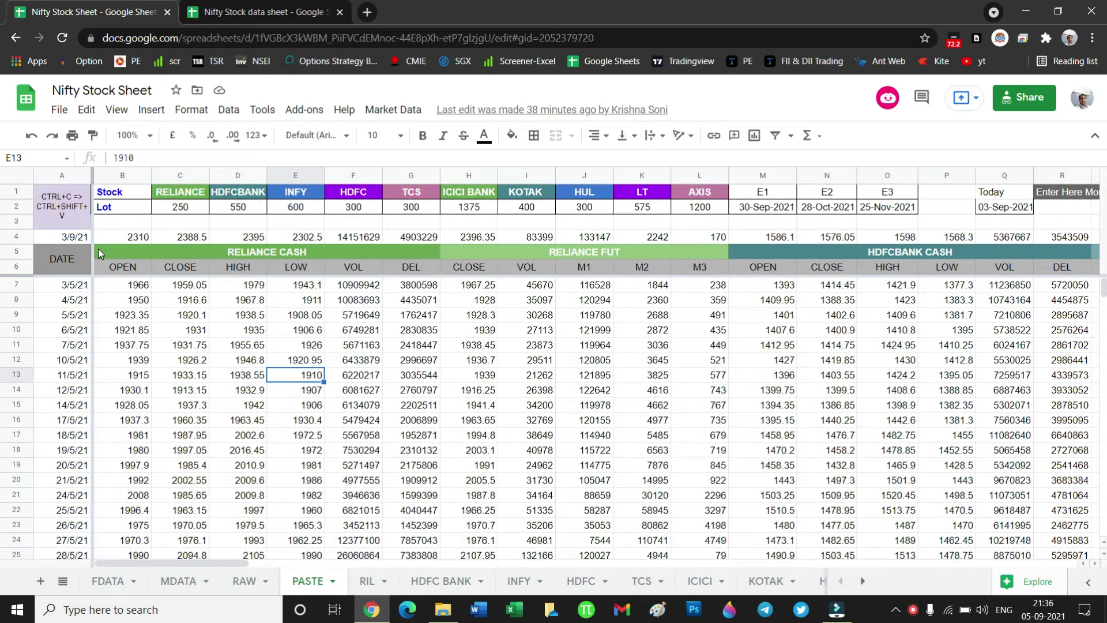
click(18, 252)
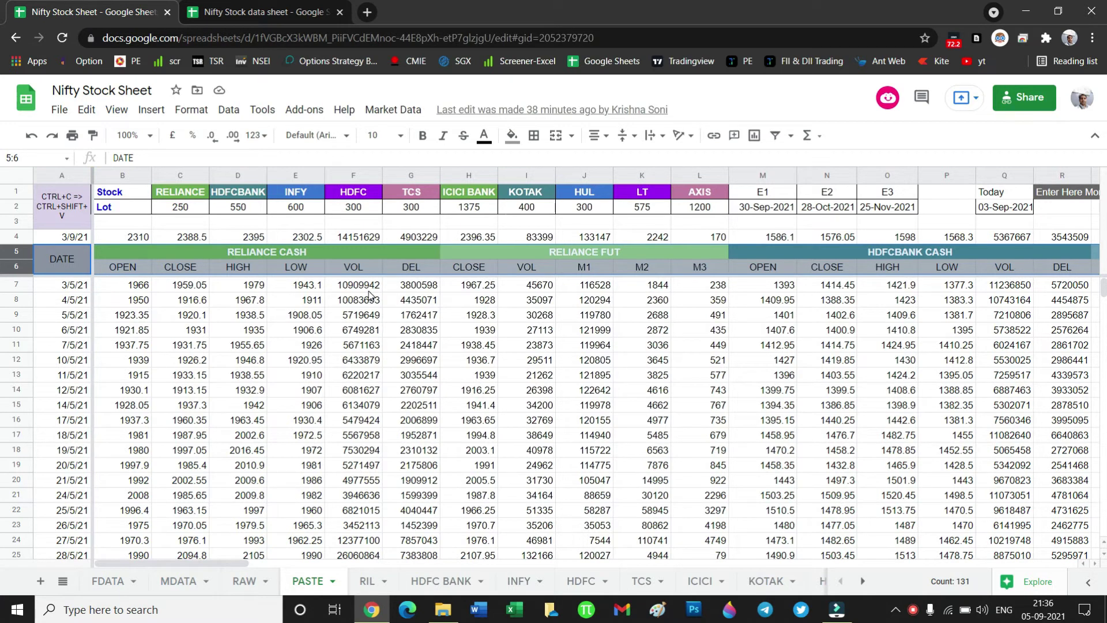
key(ctrl+c)
click(363, 582)
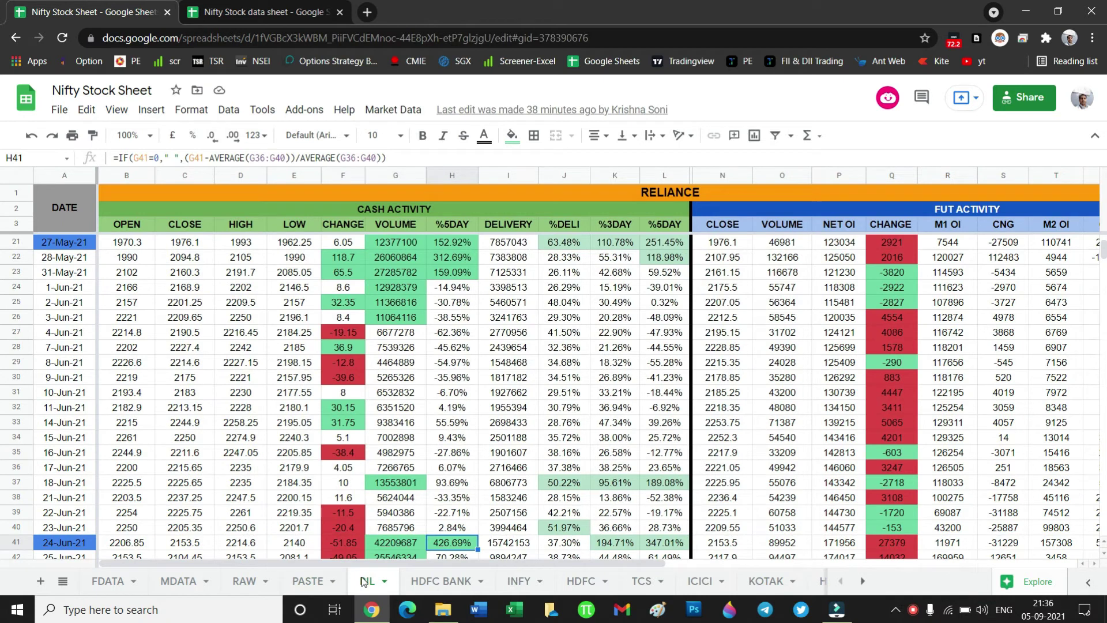
click(259, 11)
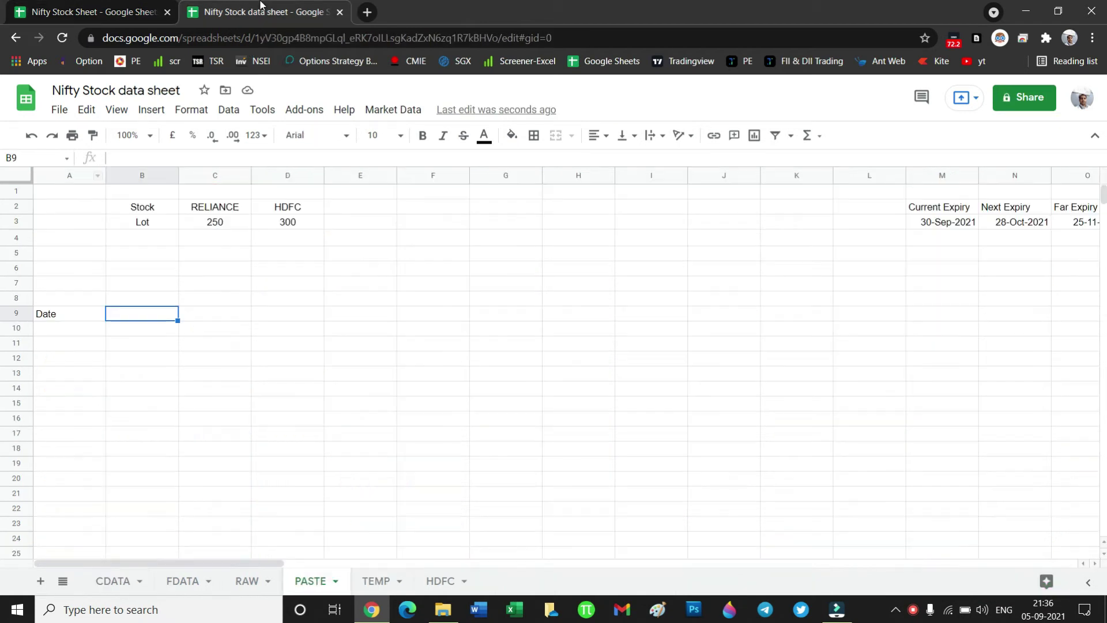
click(15, 297)
key(ctrl+v)
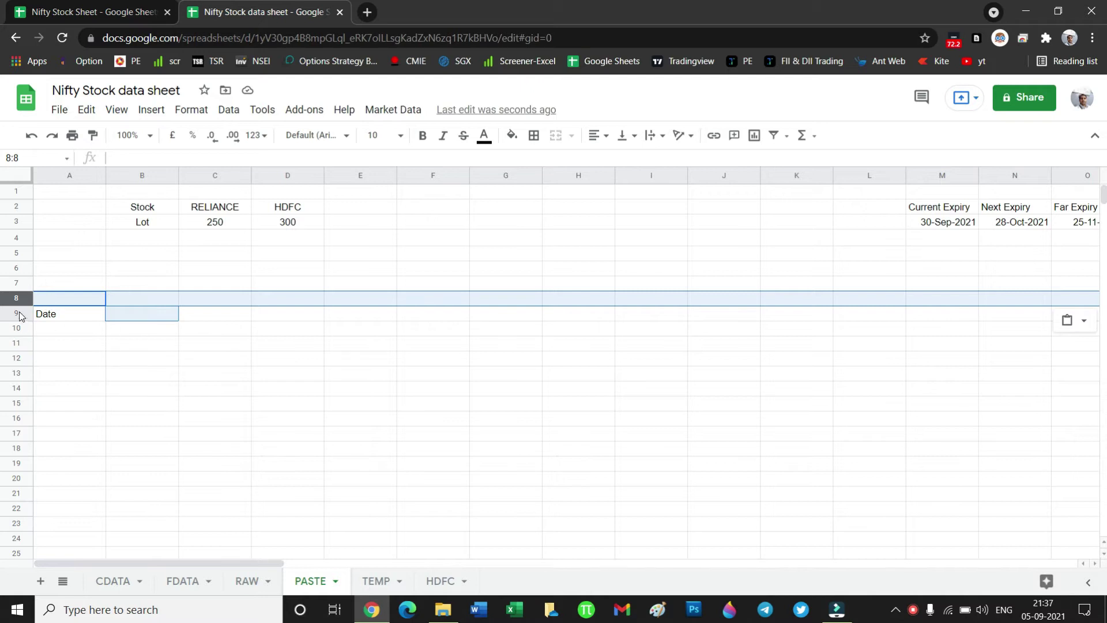
click(57, 298)
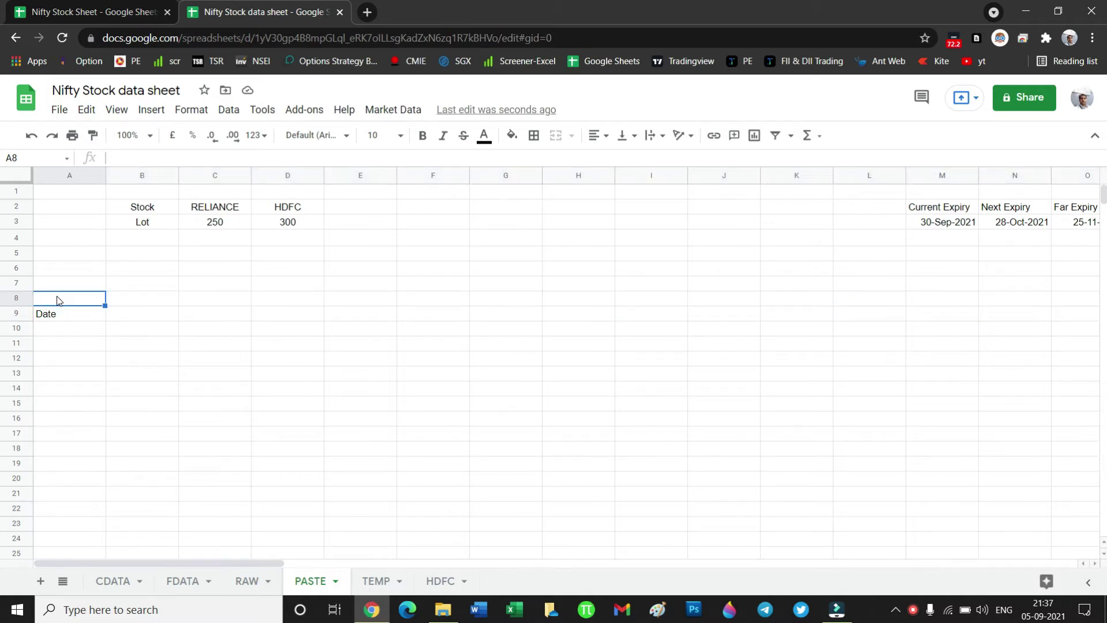
key(ctrl+v)
click(245, 479)
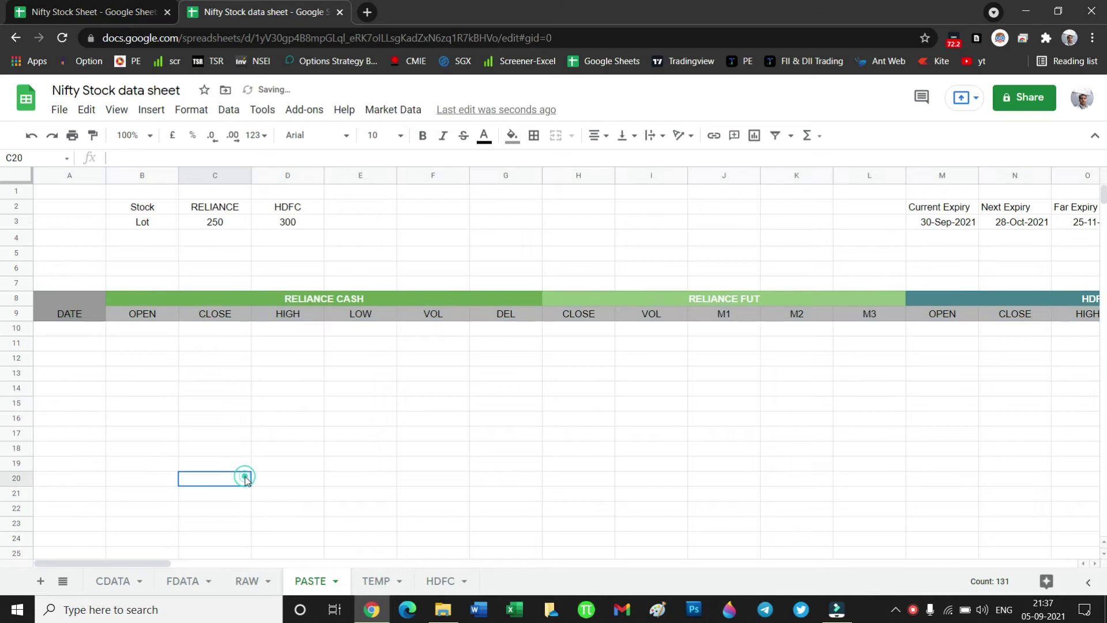
Link cell B6 on PASTE to the cash OPEN_PRICE value with the formula =RAW!F8.
click(285, 301)
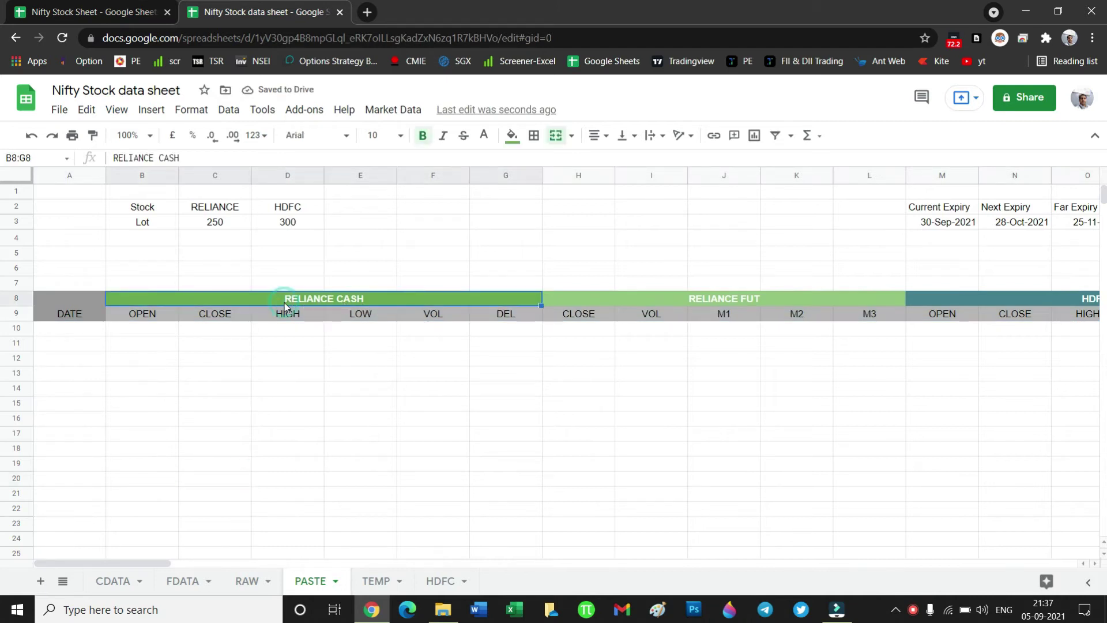
click(165, 331)
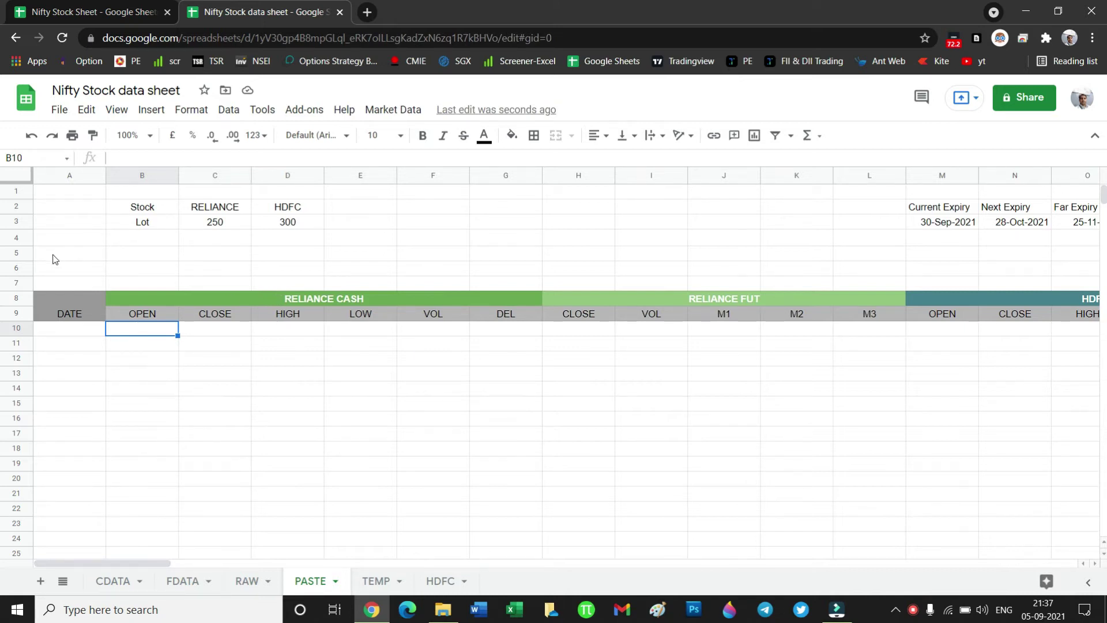
click(153, 273)
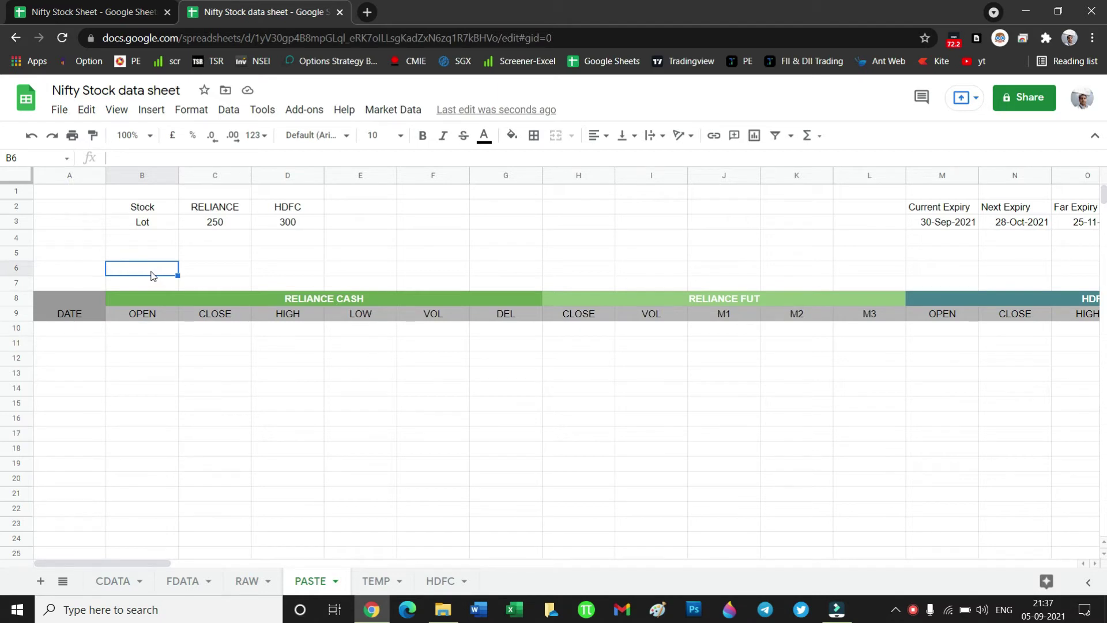
text(=)
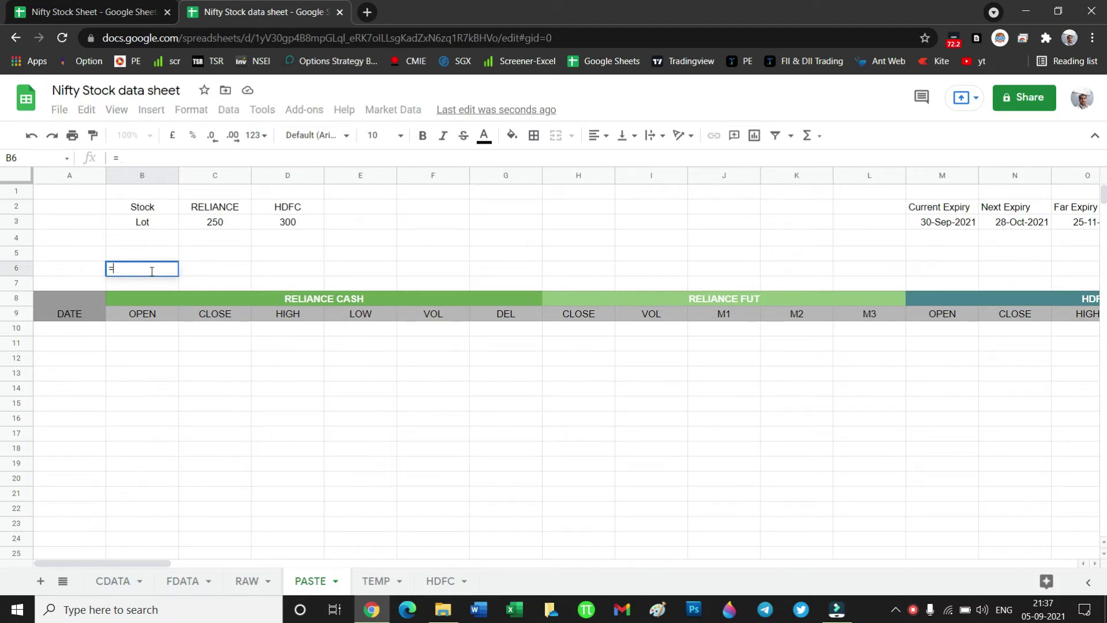
click(254, 582)
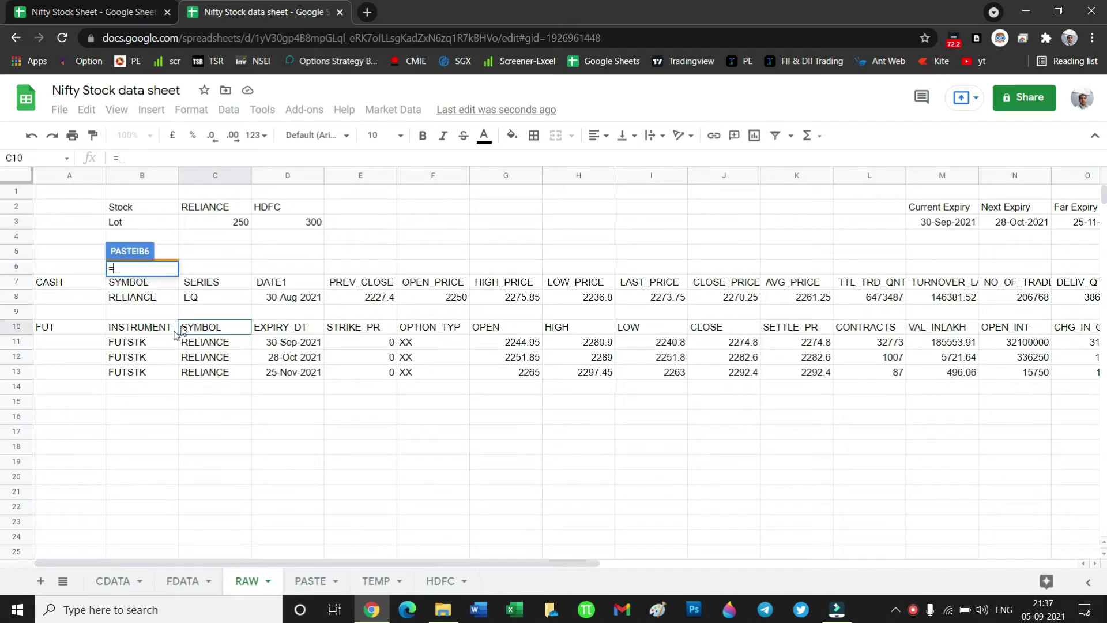
click(448, 298)
key(Return)
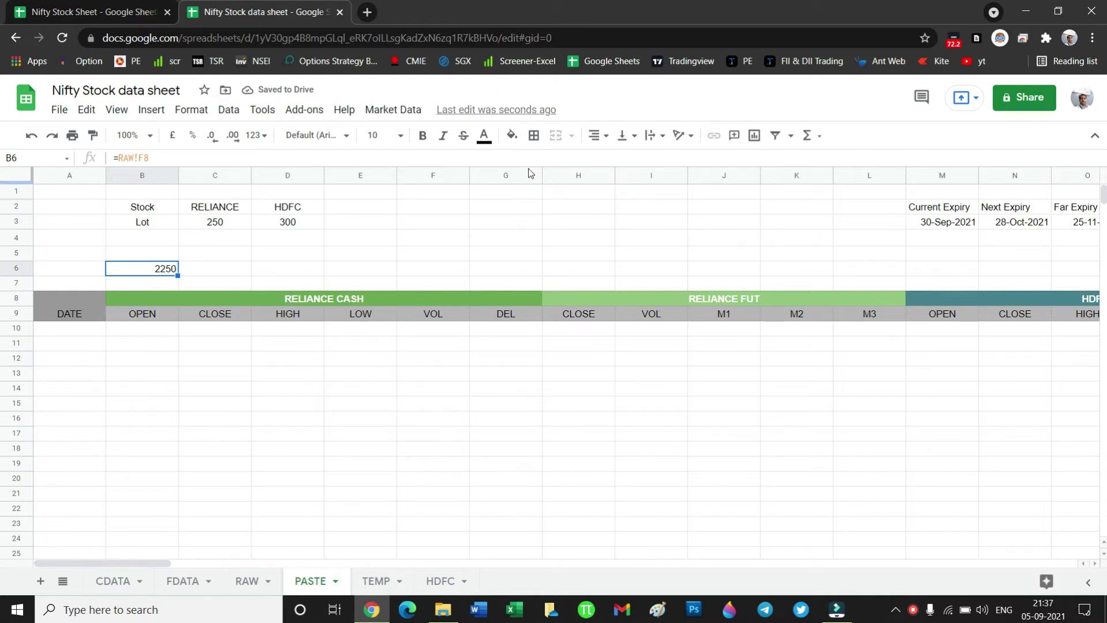
click(257, 299)
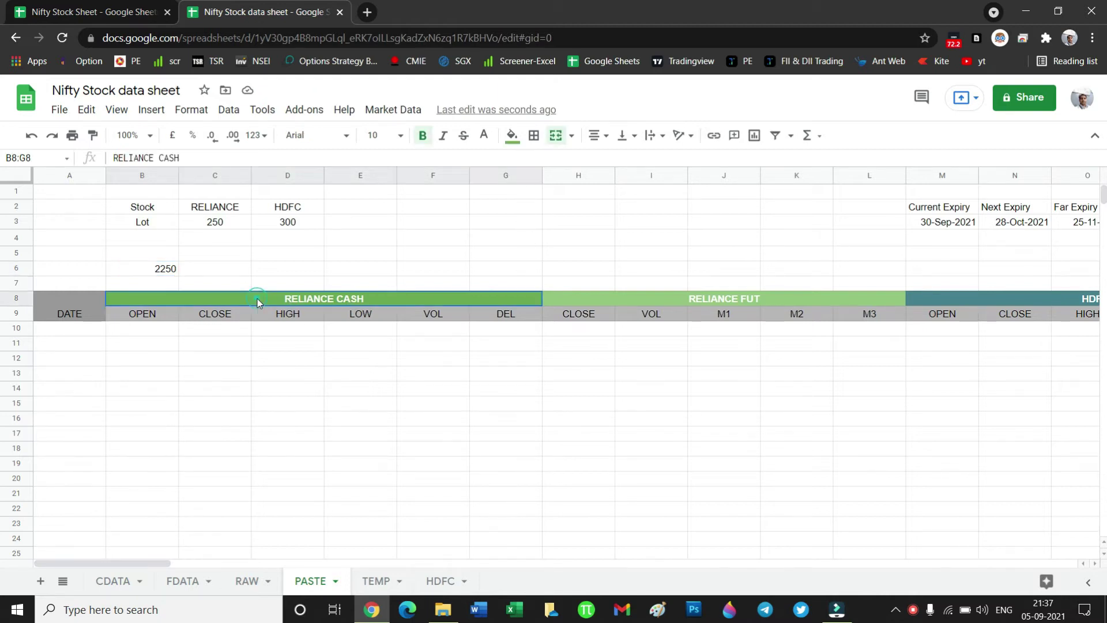
click(245, 581)
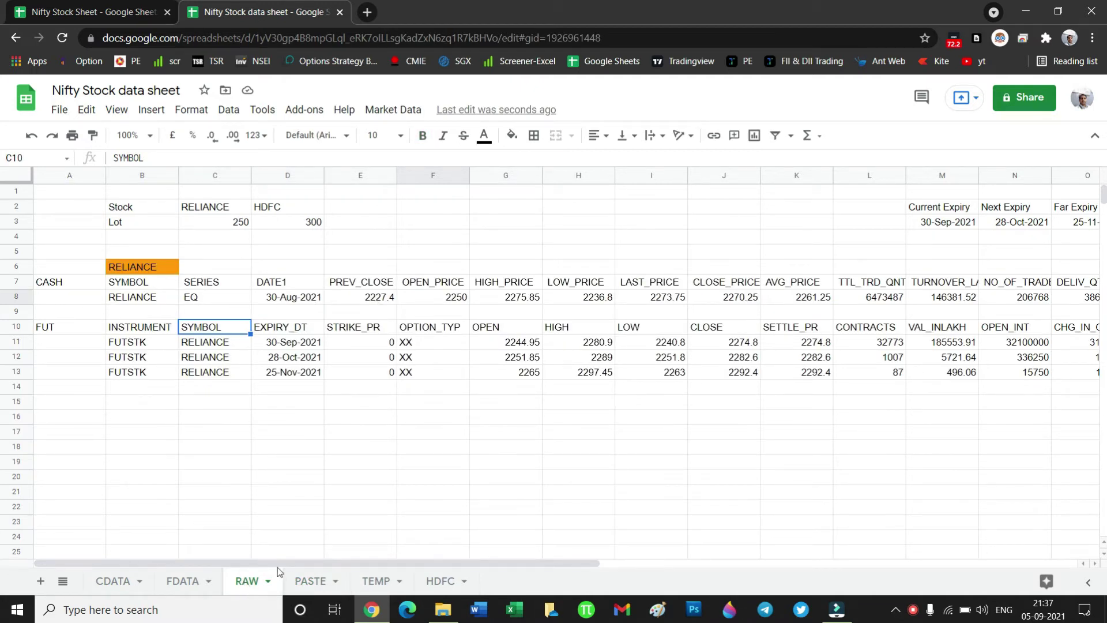
click(312, 579)
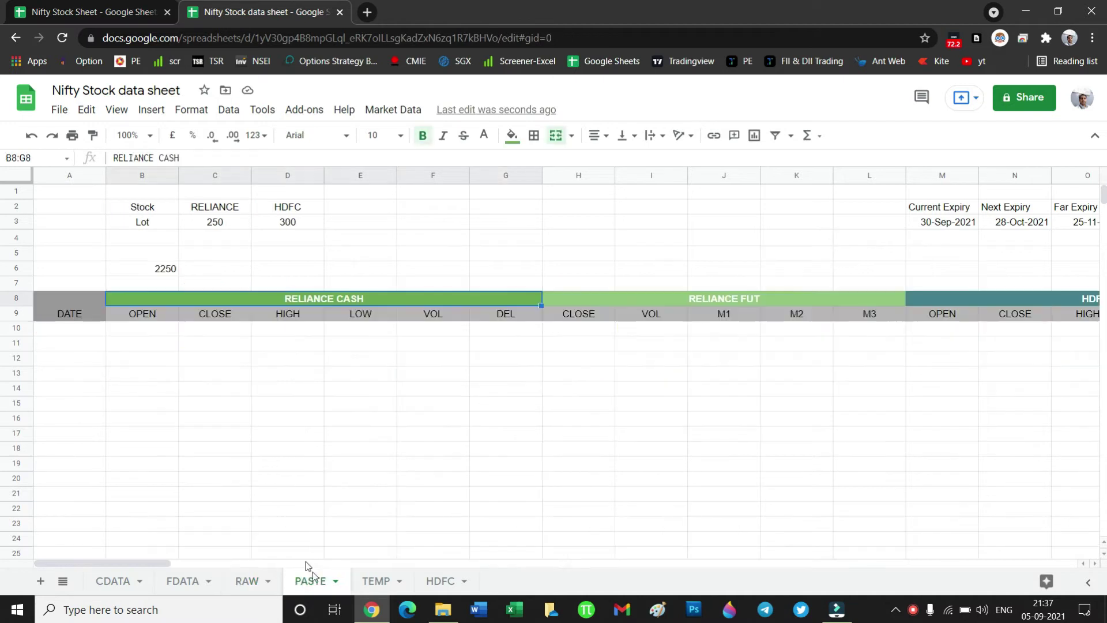
click(262, 582)
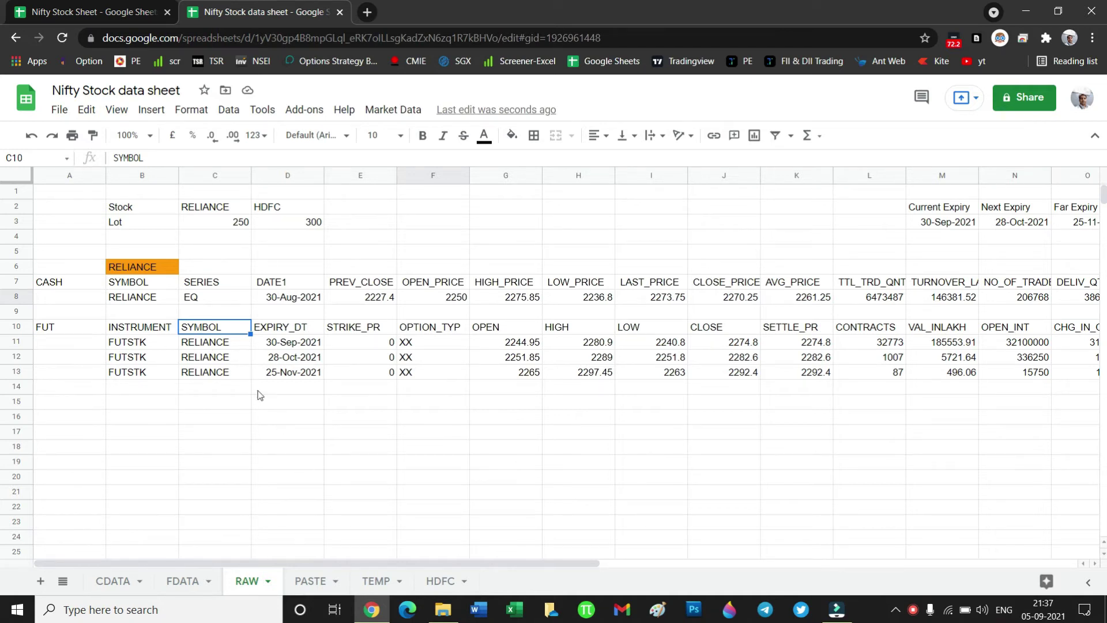
click(305, 586)
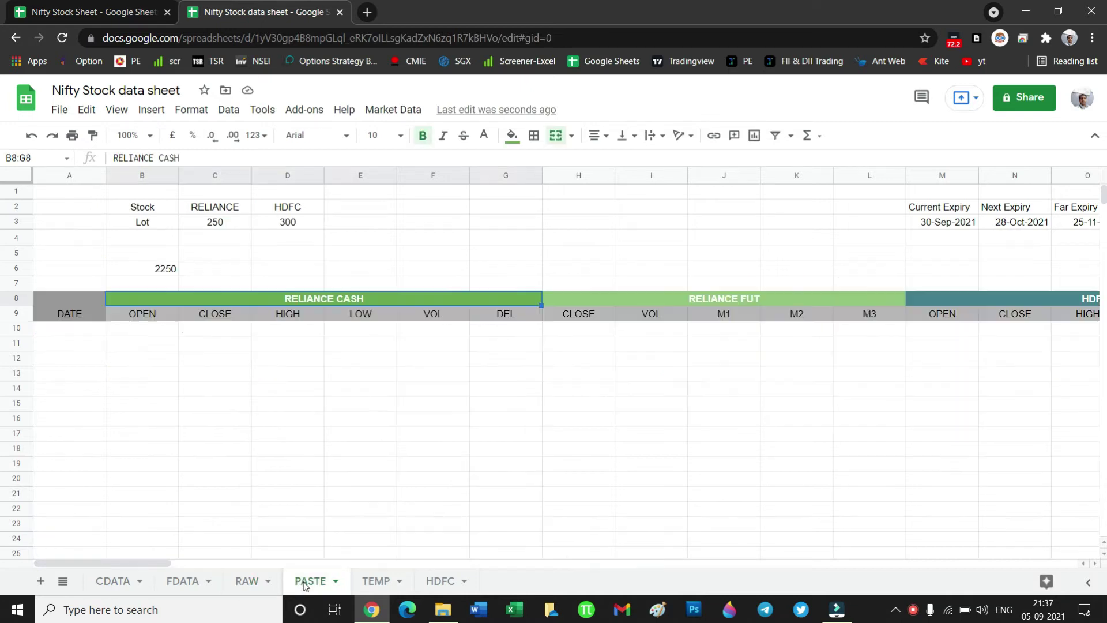
Link cell C6 on PASTE to the cash CLOSE_PRICE value with the formula =RAW!J8.
click(210, 274)
text(=)
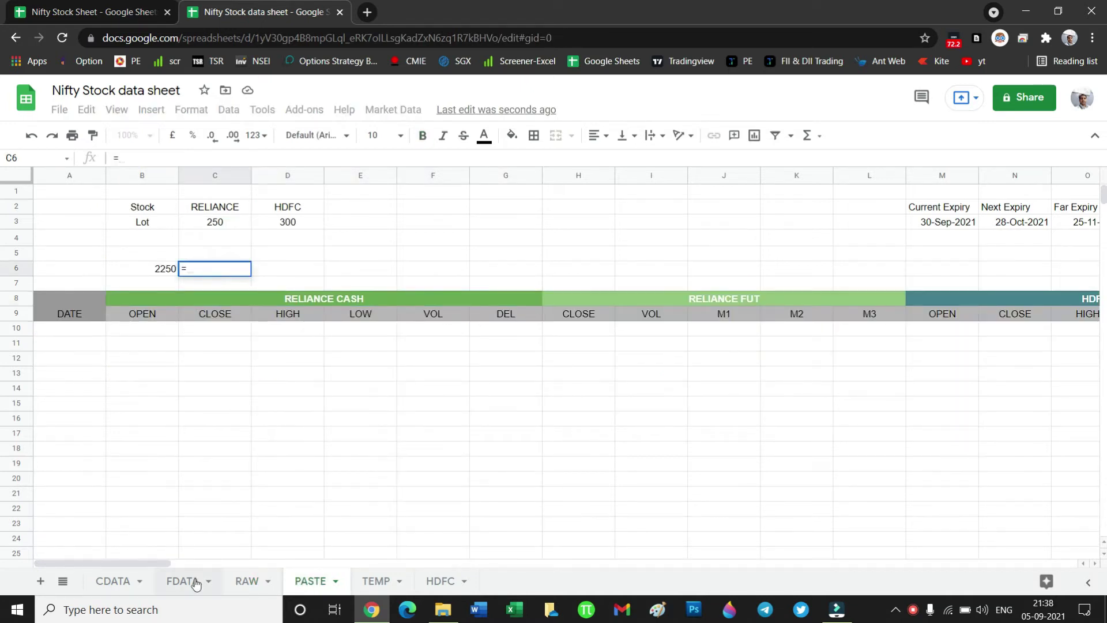
click(233, 593)
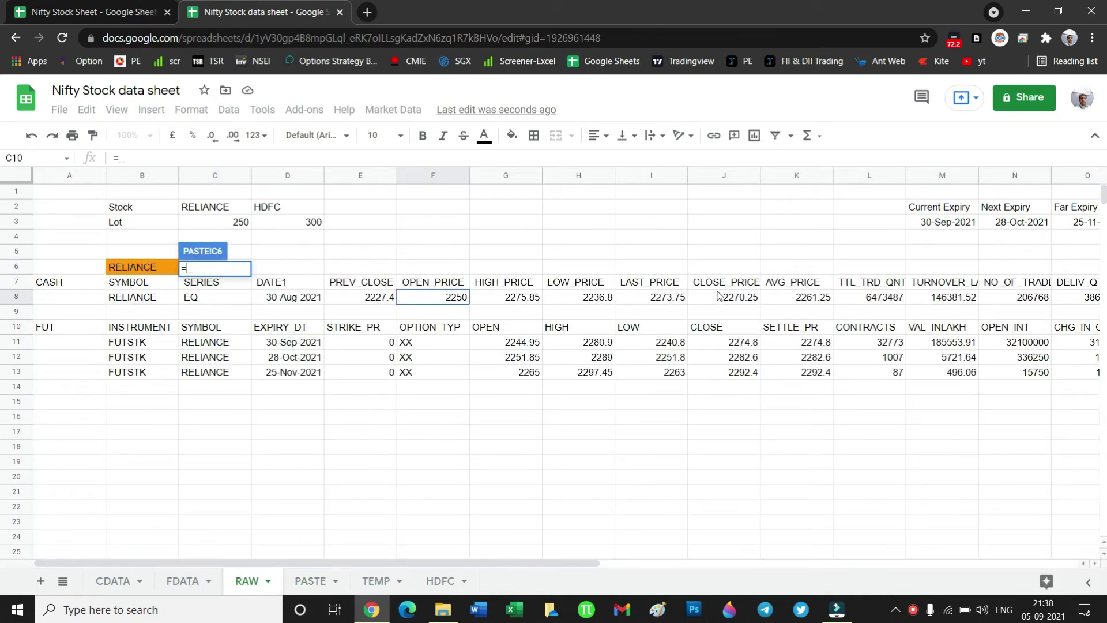
click(718, 295)
key(Return)
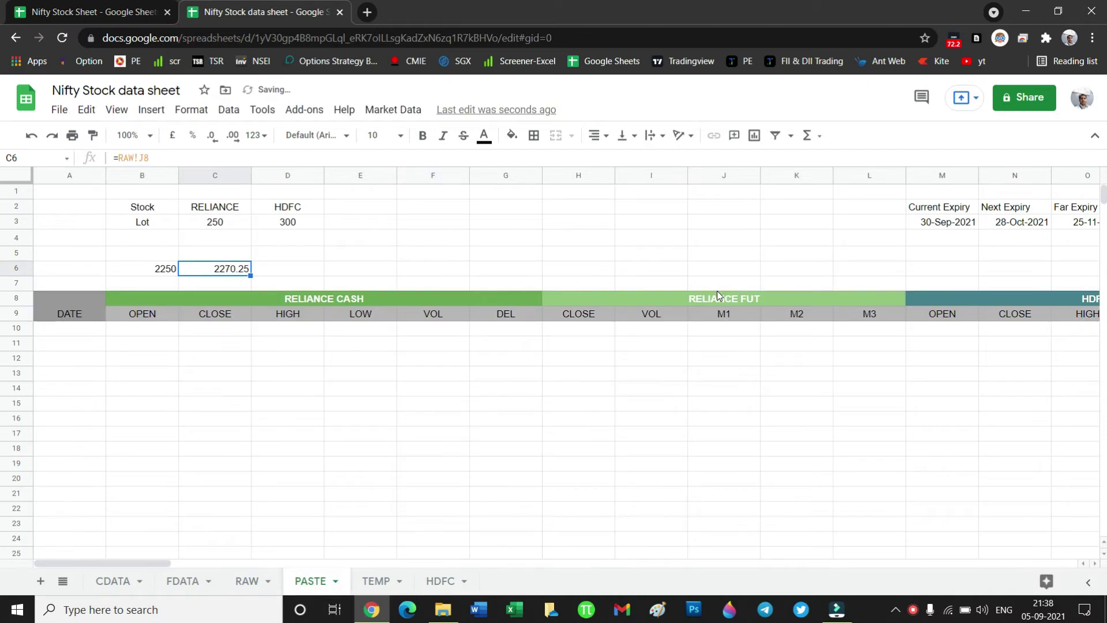
Link cell D6 on PASTE to the cash HIGH_PRICE value with the formula =RAW!G8.
click(302, 268)
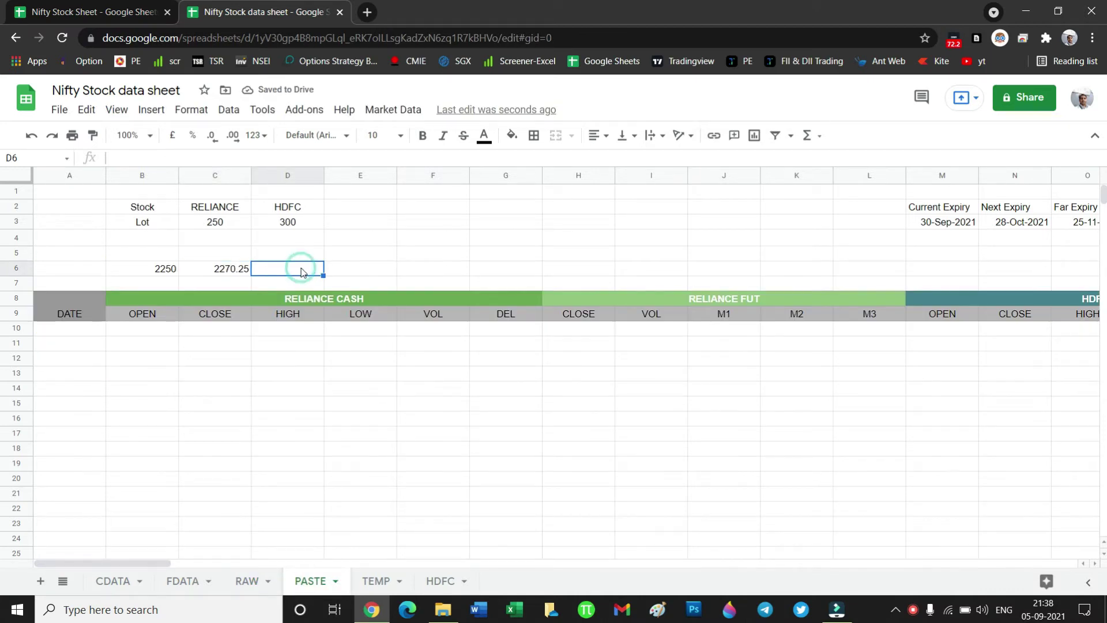
text(=)
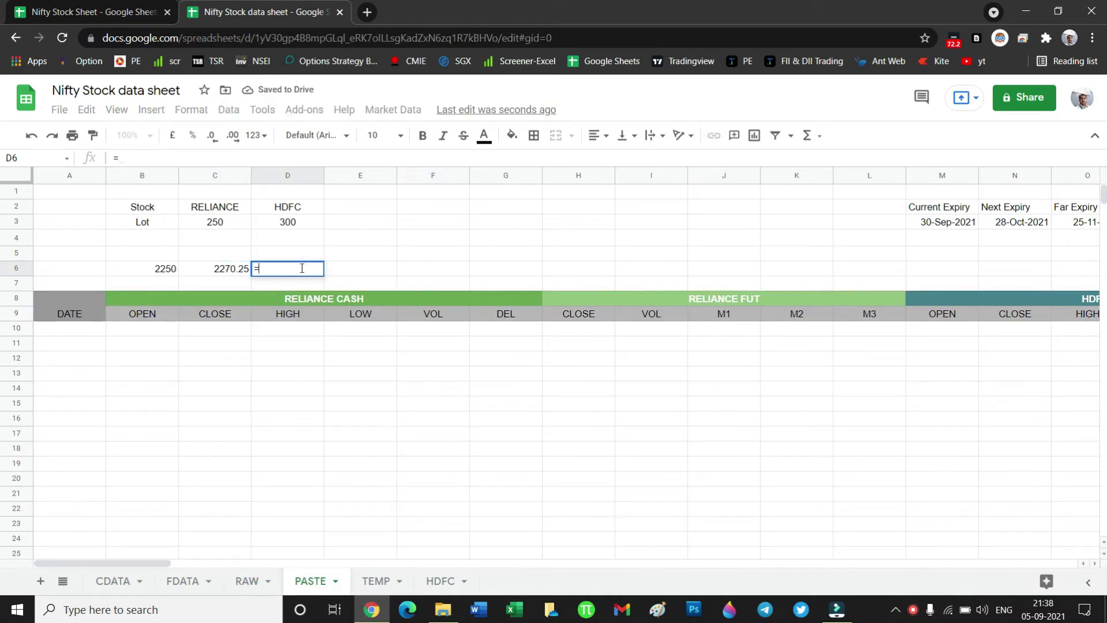
click(247, 581)
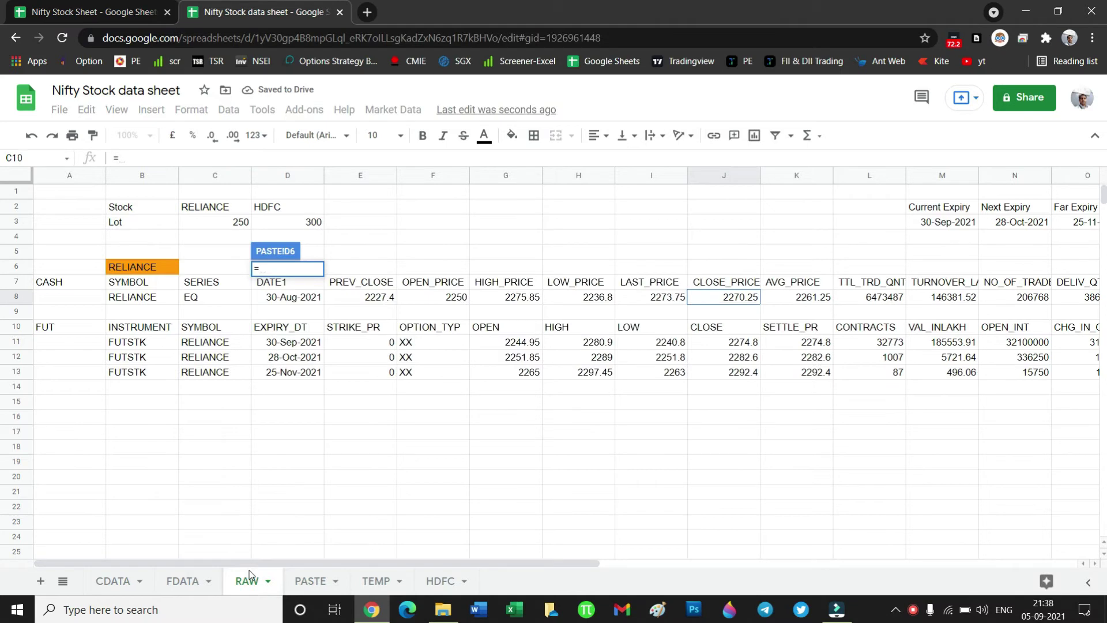
click(498, 296)
key(Return)
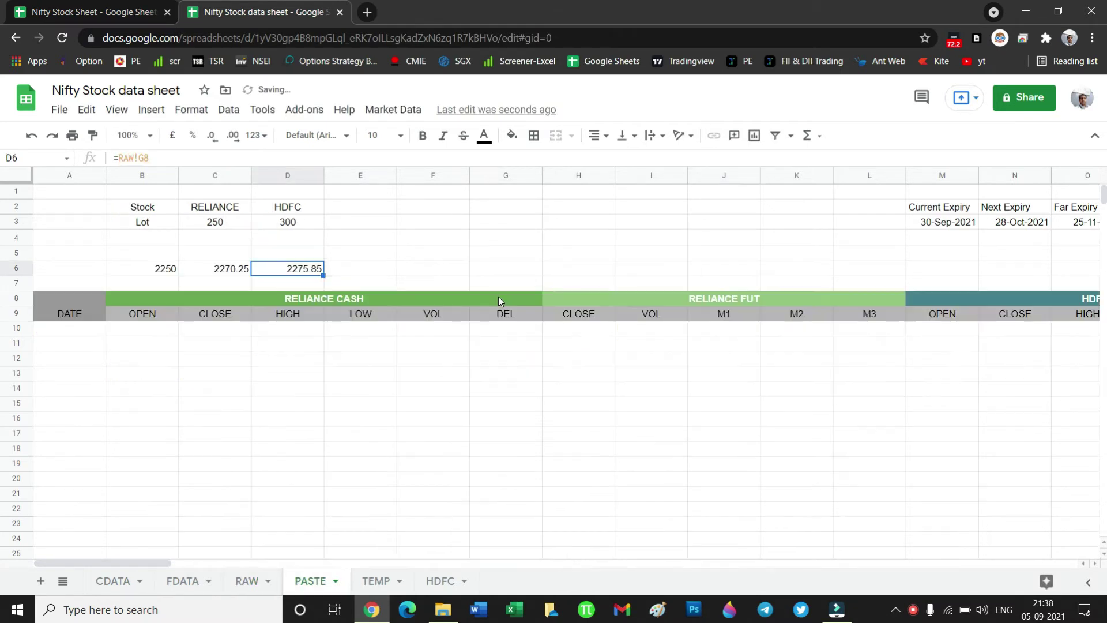
Link cell E6 on PASTE to the cash LOW_PRICE value with the formula =RAW!H8.
click(355, 267)
text(=)
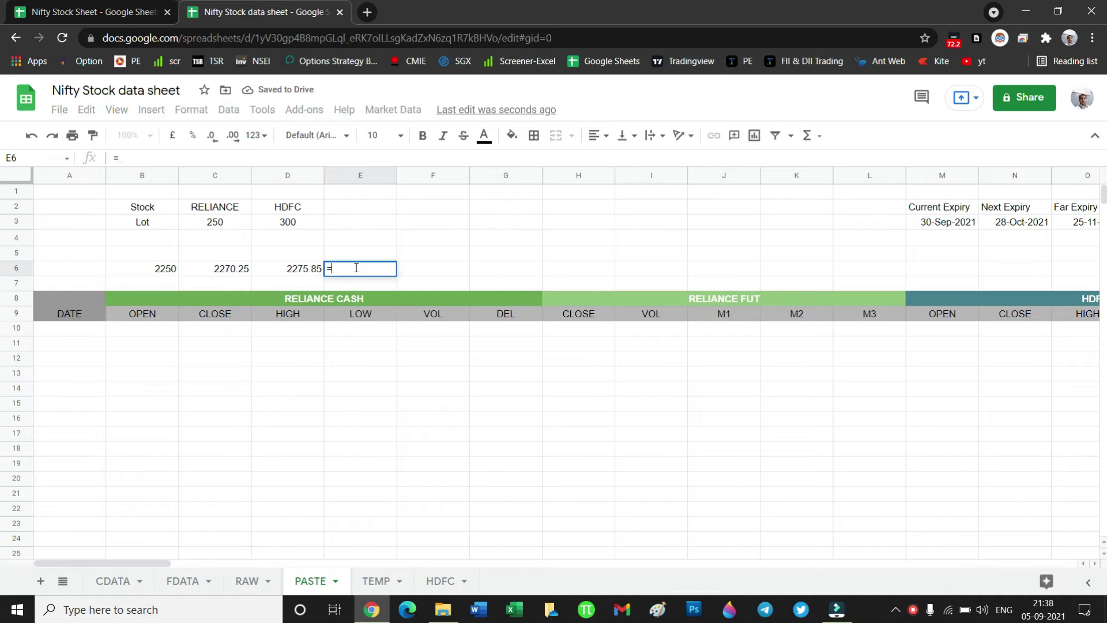
click(247, 580)
click(590, 298)
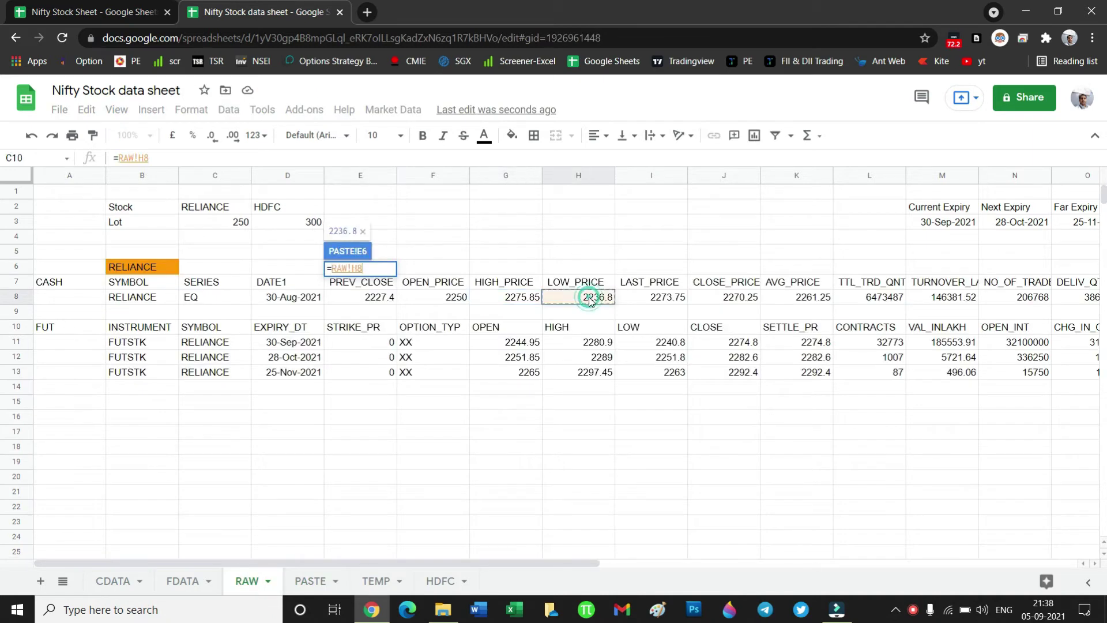
key(Return)
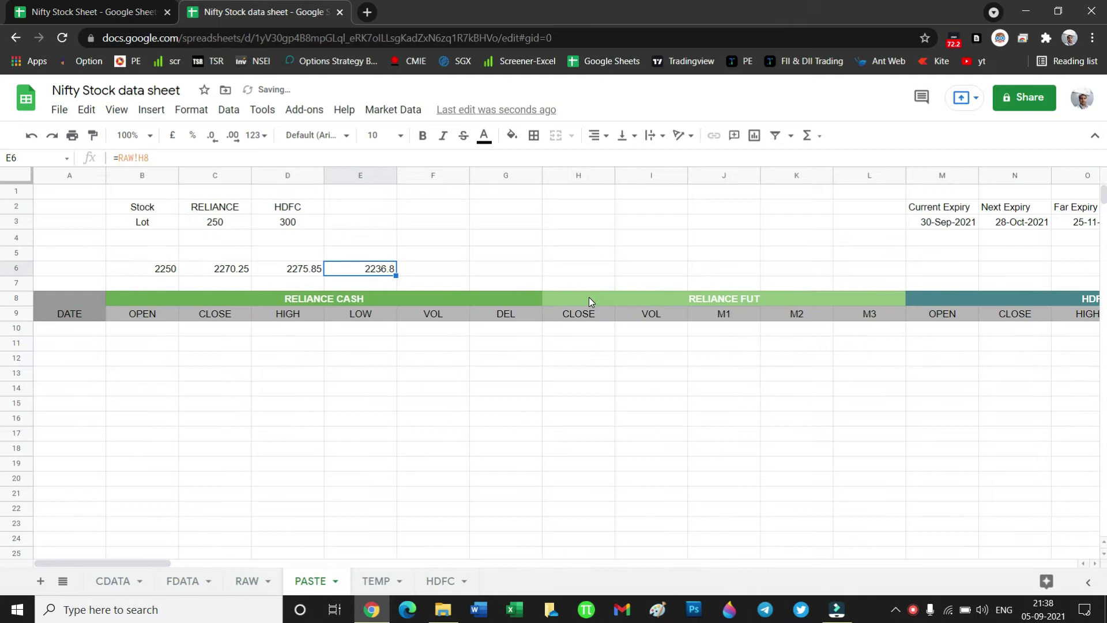
Link cell F6 on PASTE to the cash total traded quantity with the formula =RAW!L8.
click(445, 268)
text(=)
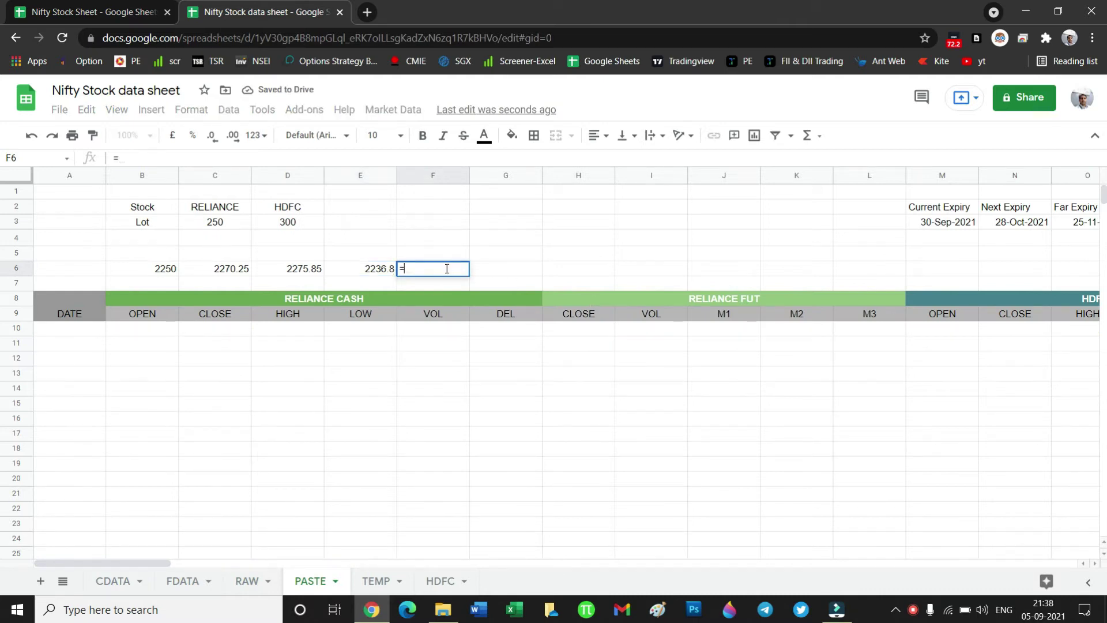
click(237, 582)
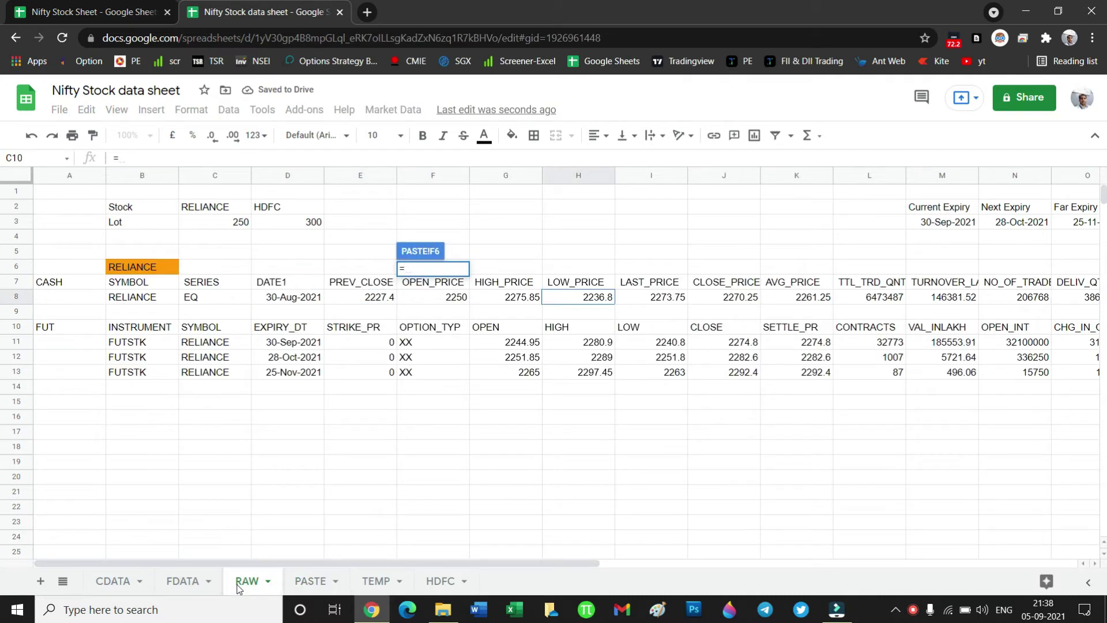
click(894, 296)
key(Return)
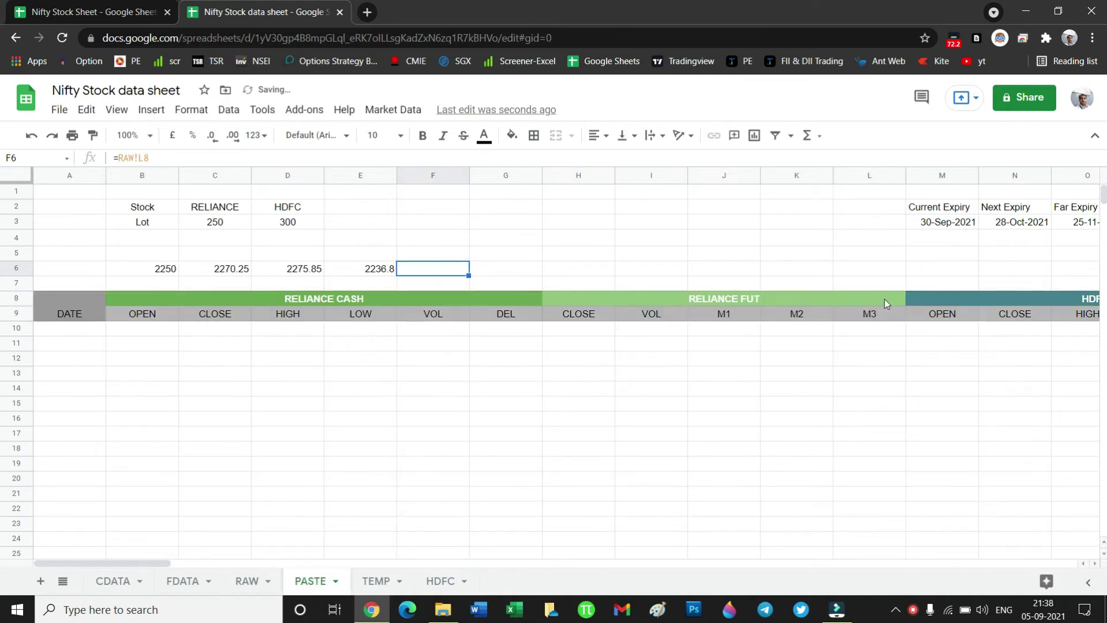
Link cell G6 on PASTE to the cash DELIV_QTY value with the formula =RAW!O8.
click(500, 272)
text(=)
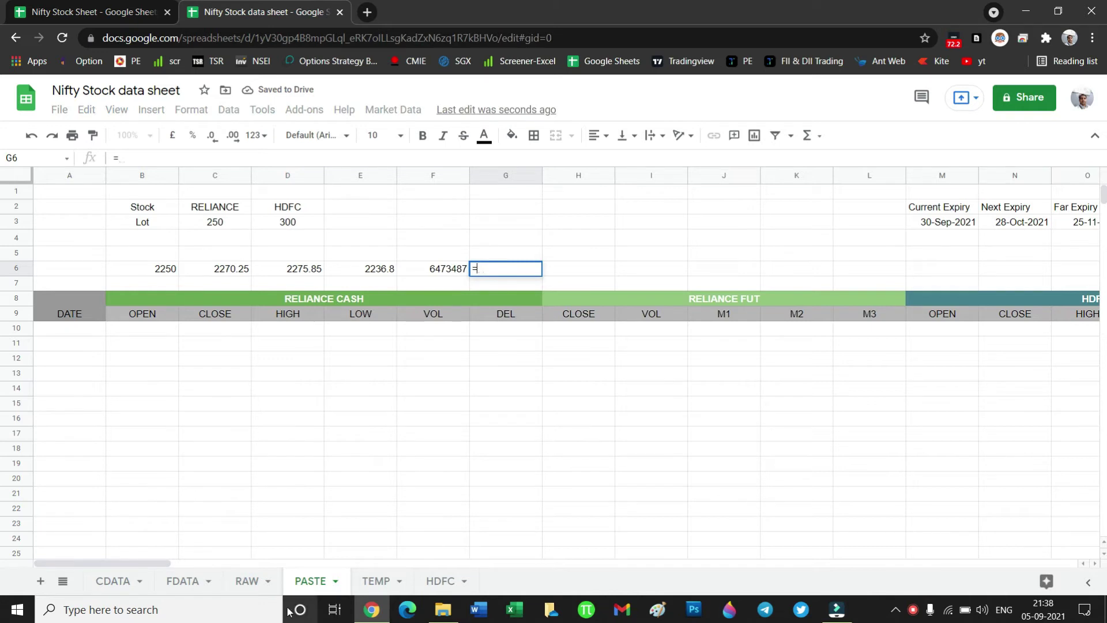
click(254, 581)
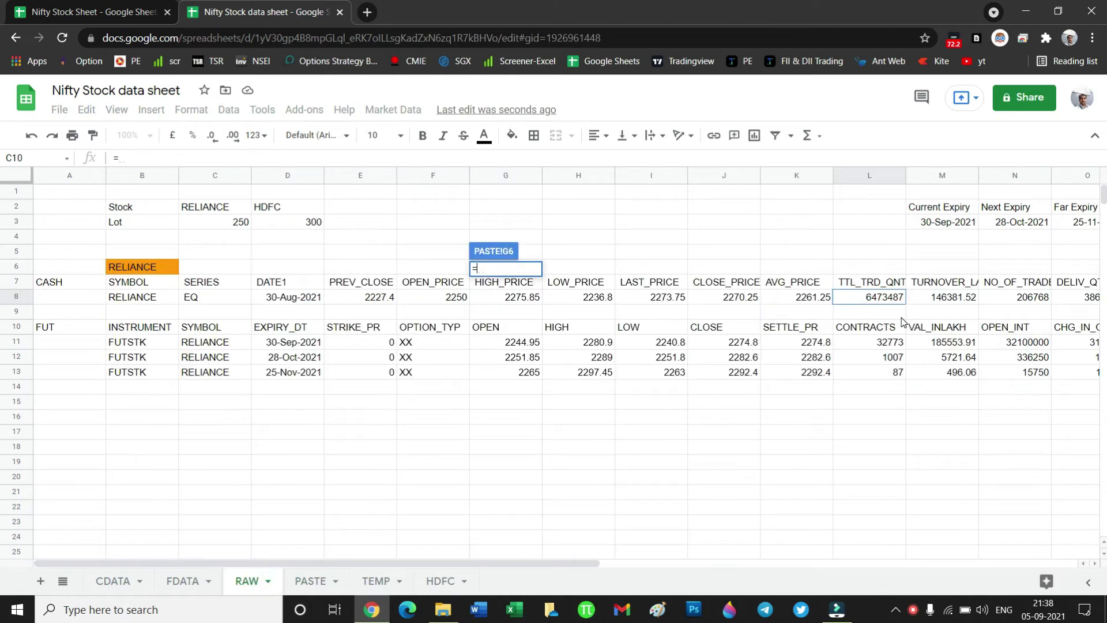
click(1083, 299)
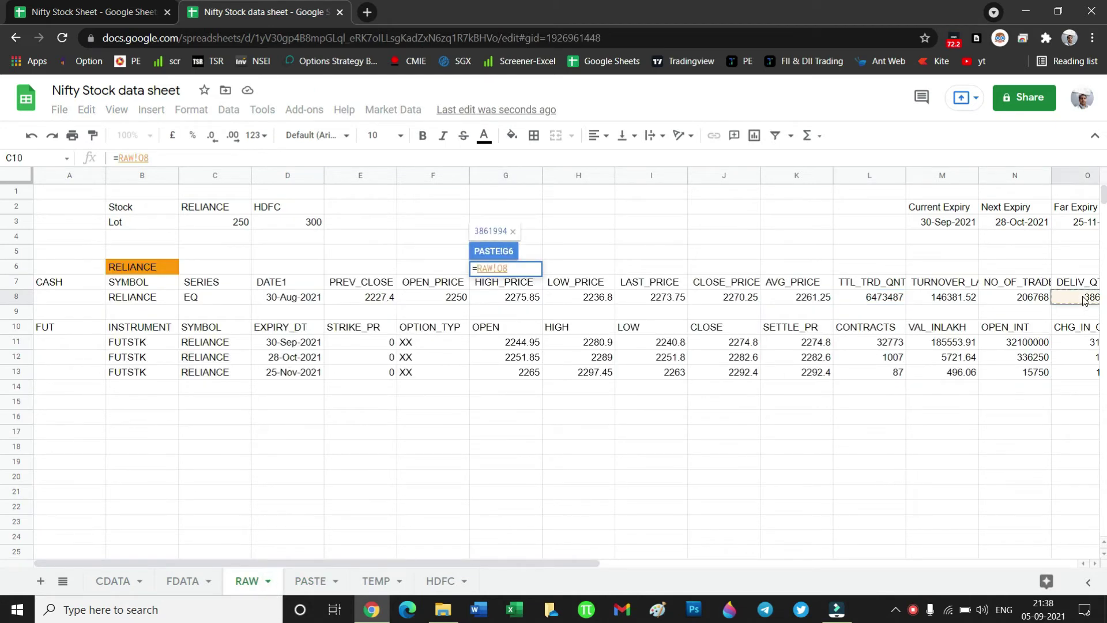
drag(590, 562, 646, 562)
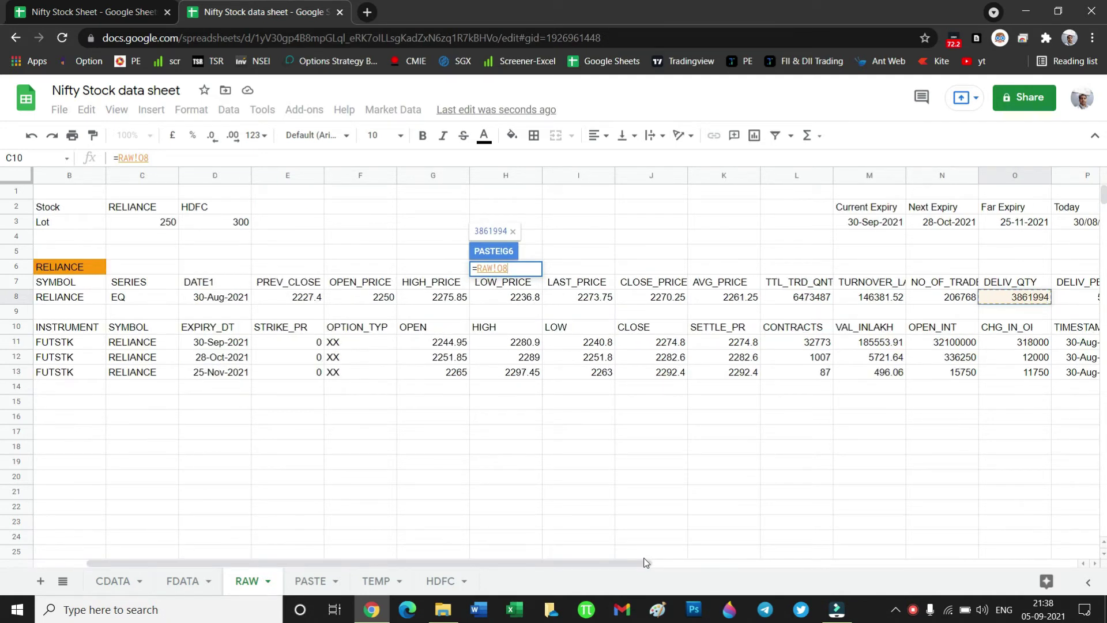
key(Return)
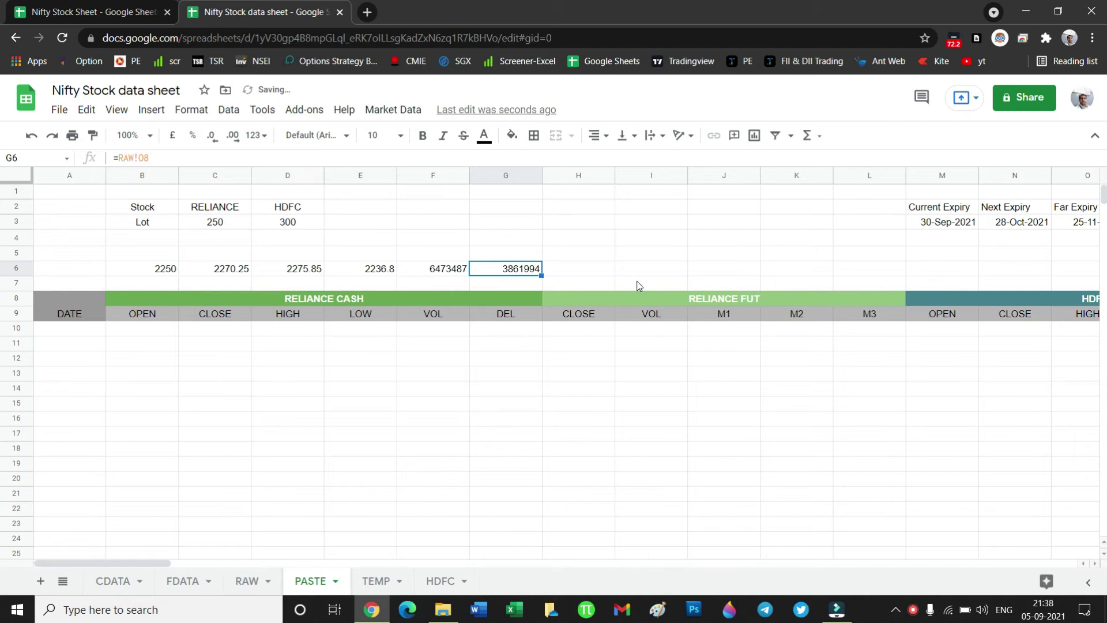
Link the futures close cell H6 on PASTE to the 30-Sep-2021 contract's SETTLE_PR value with the formula =RAW!K11.
click(570, 268)
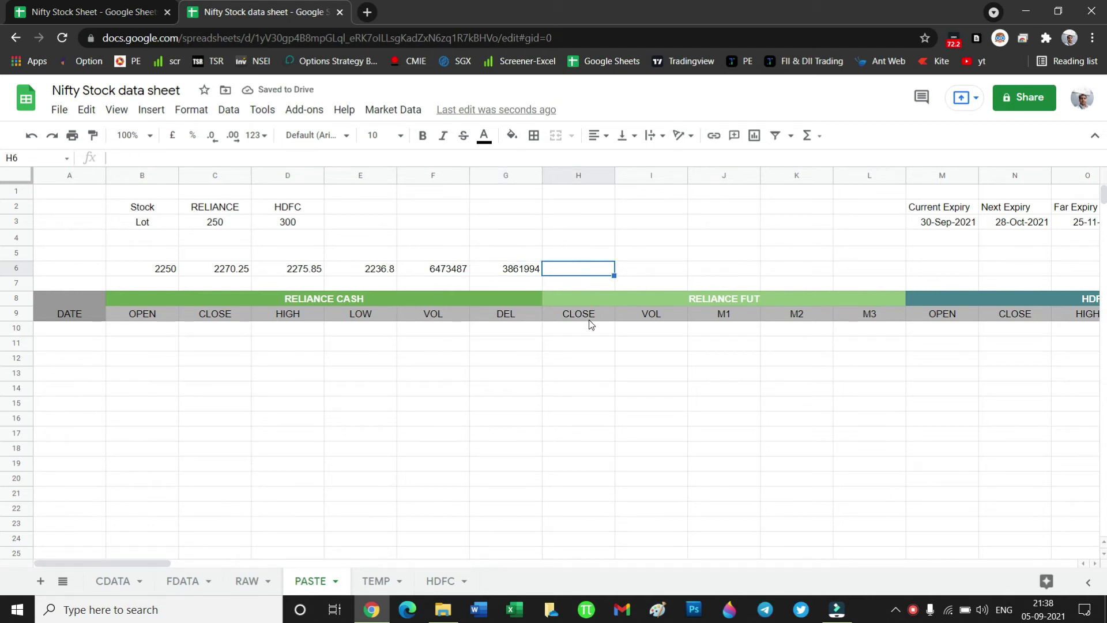
click(708, 301)
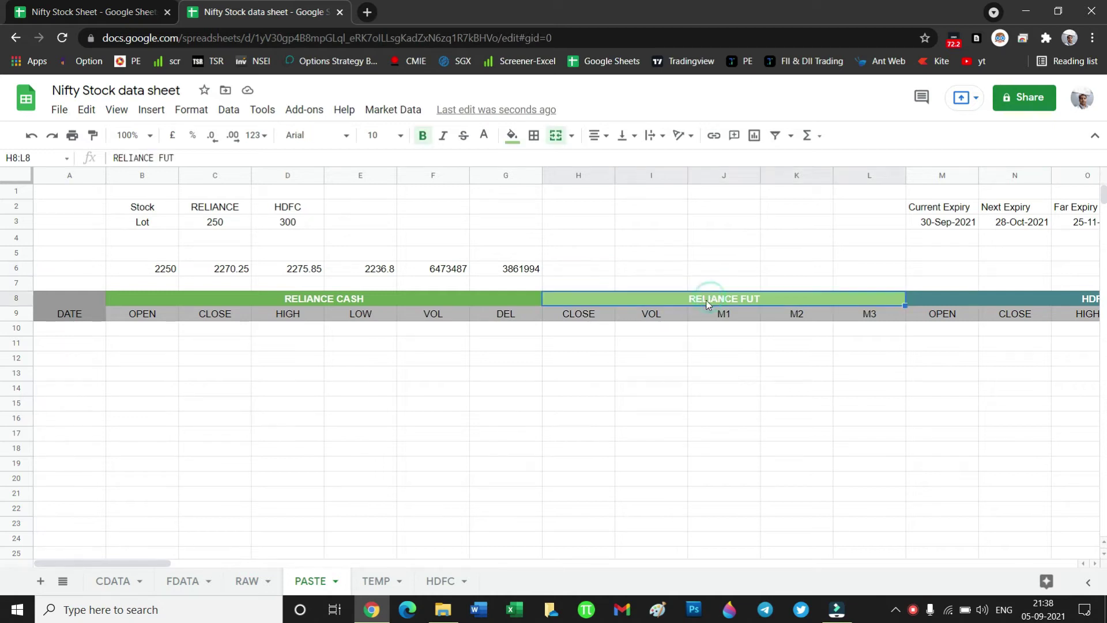
click(575, 268)
click(593, 270)
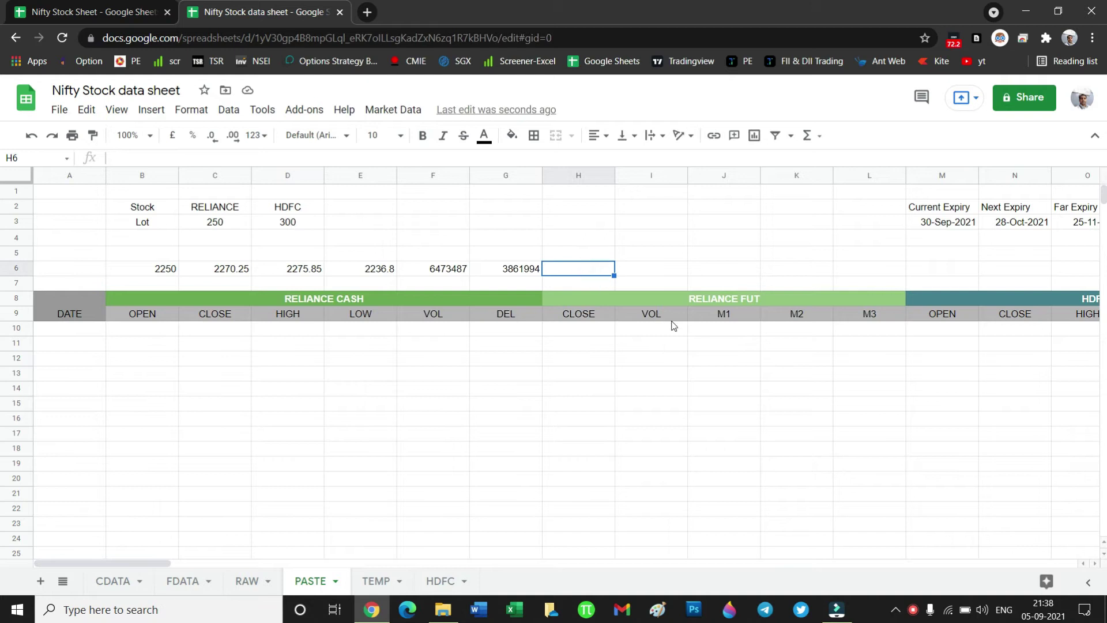
text(=)
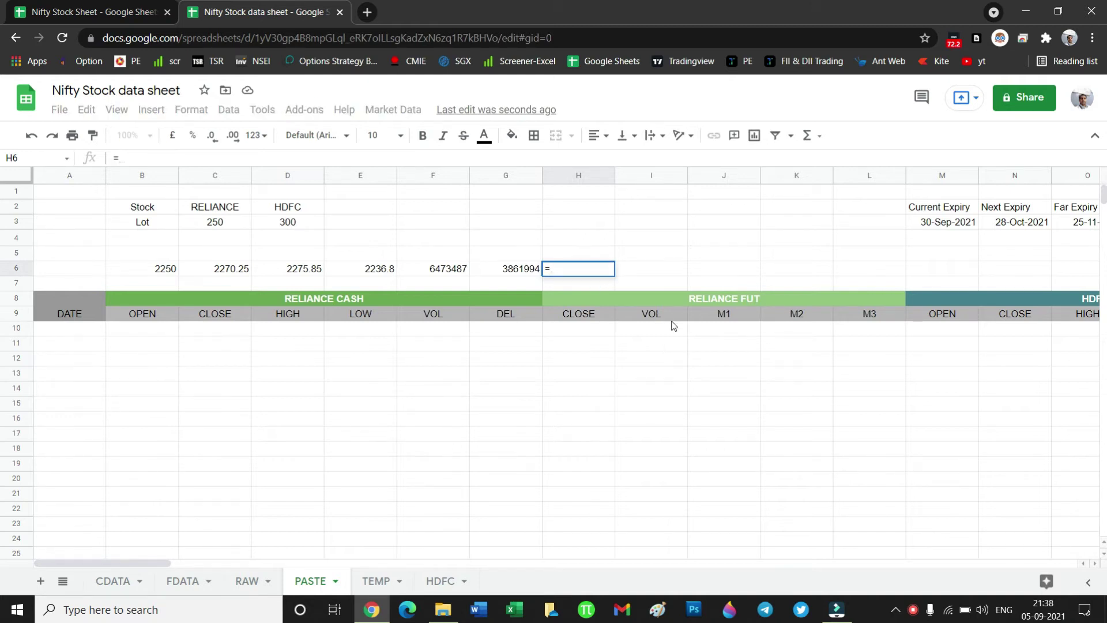
click(259, 581)
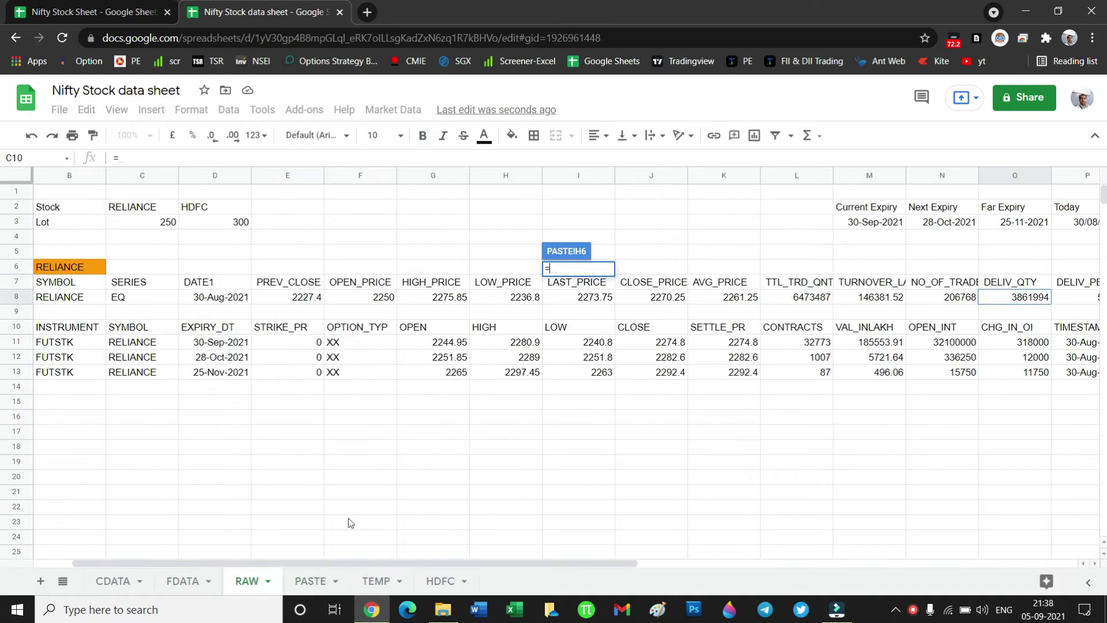
click(719, 342)
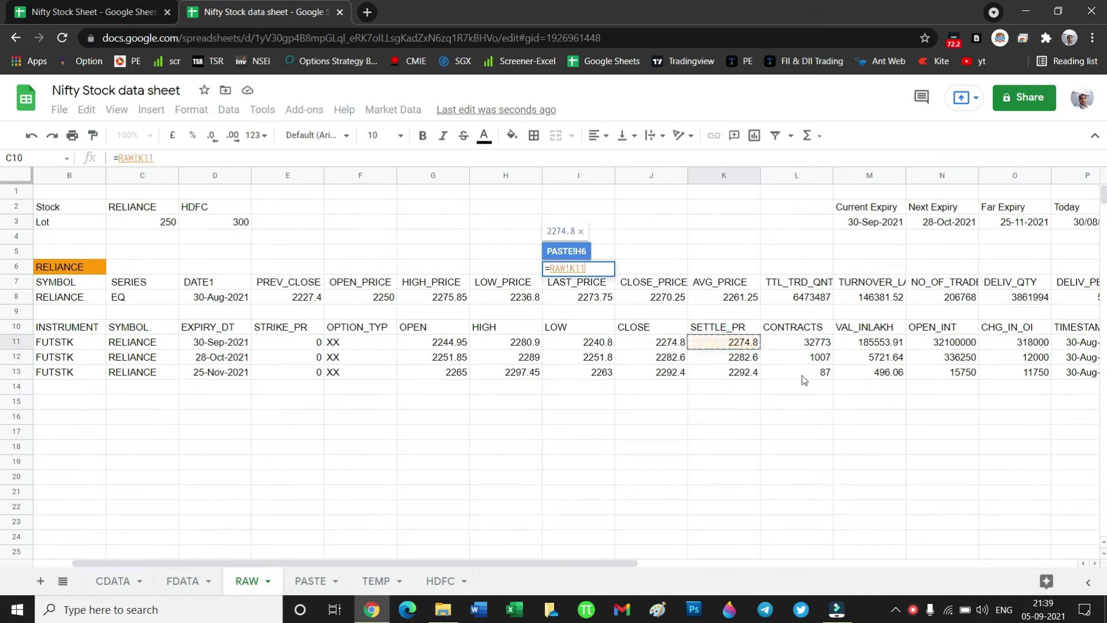
key(Return)
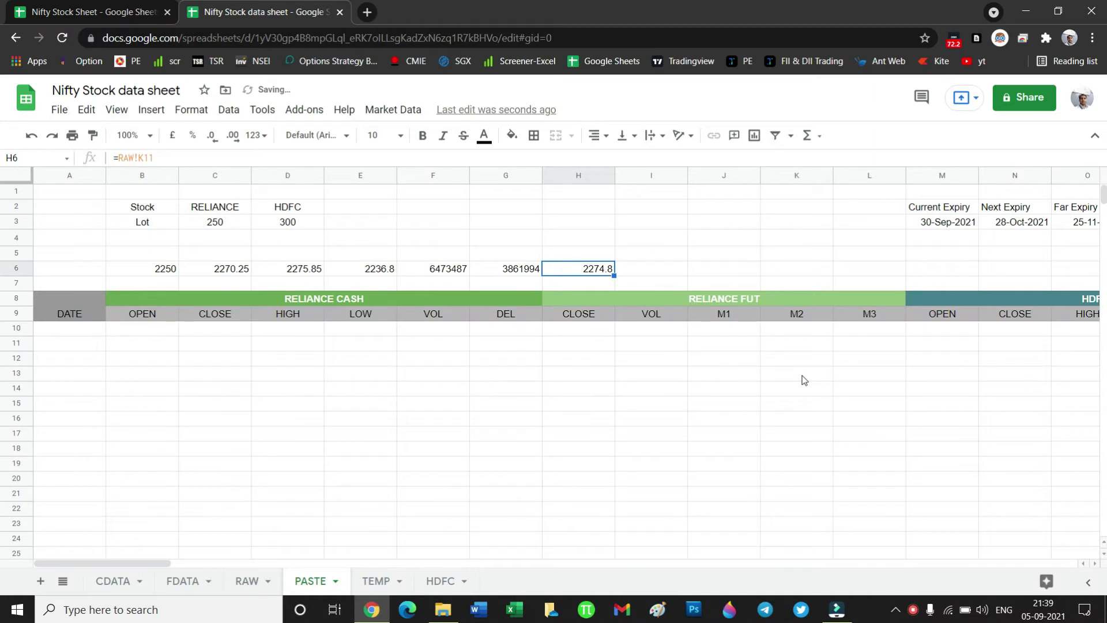
Link the futures volume cell I6 on PASTE to the 30-Sep-2021 contract's CONTRACTS value with the formula =RAW!L11.
click(635, 271)
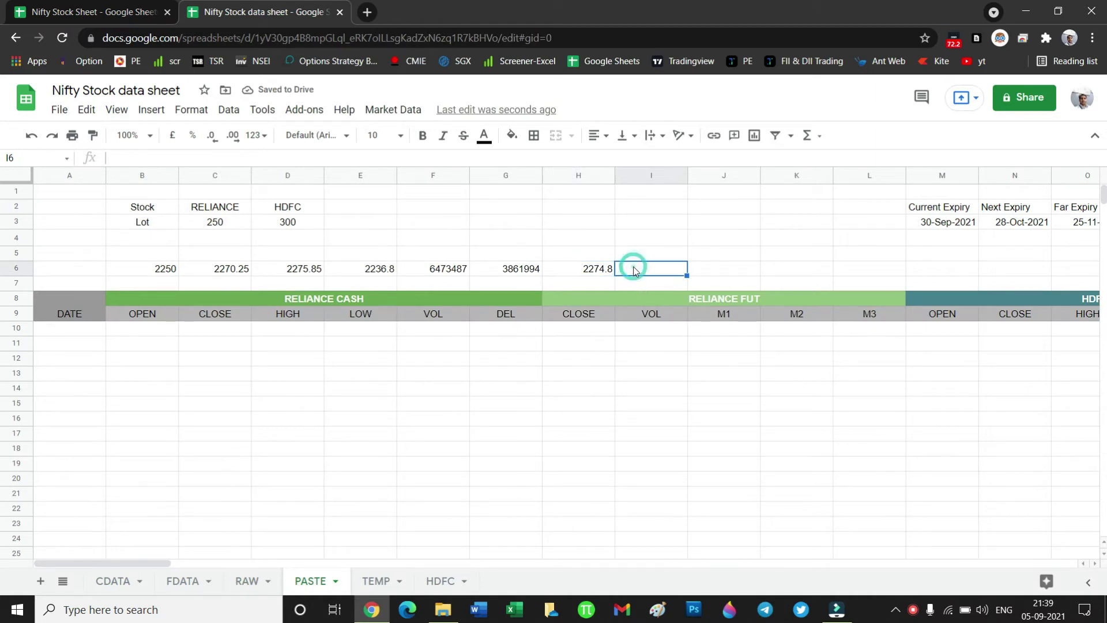
text(=)
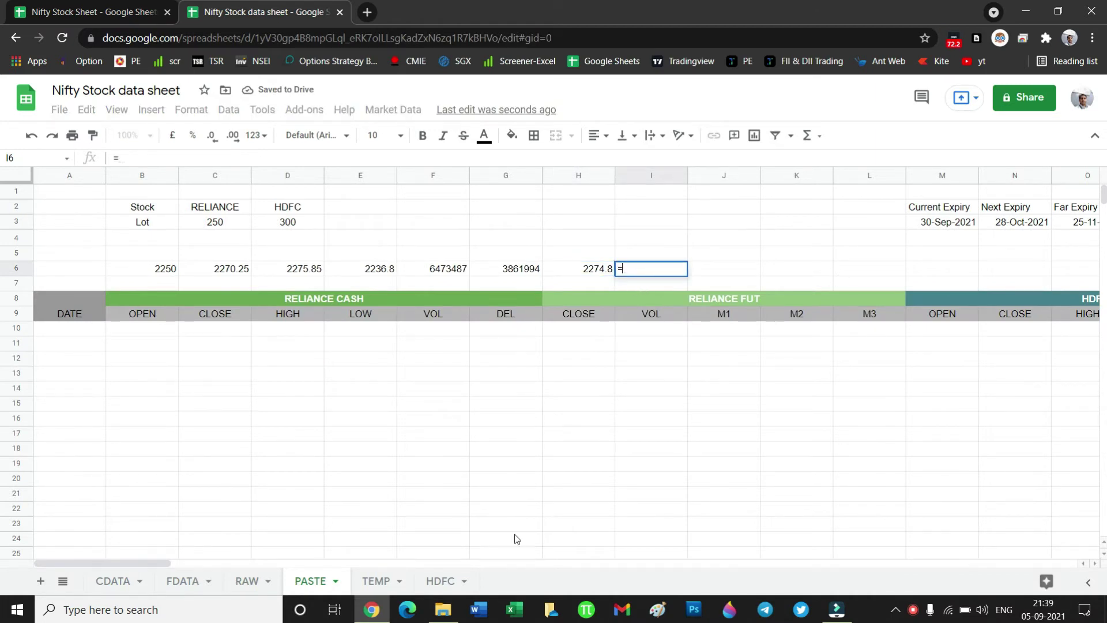
click(243, 583)
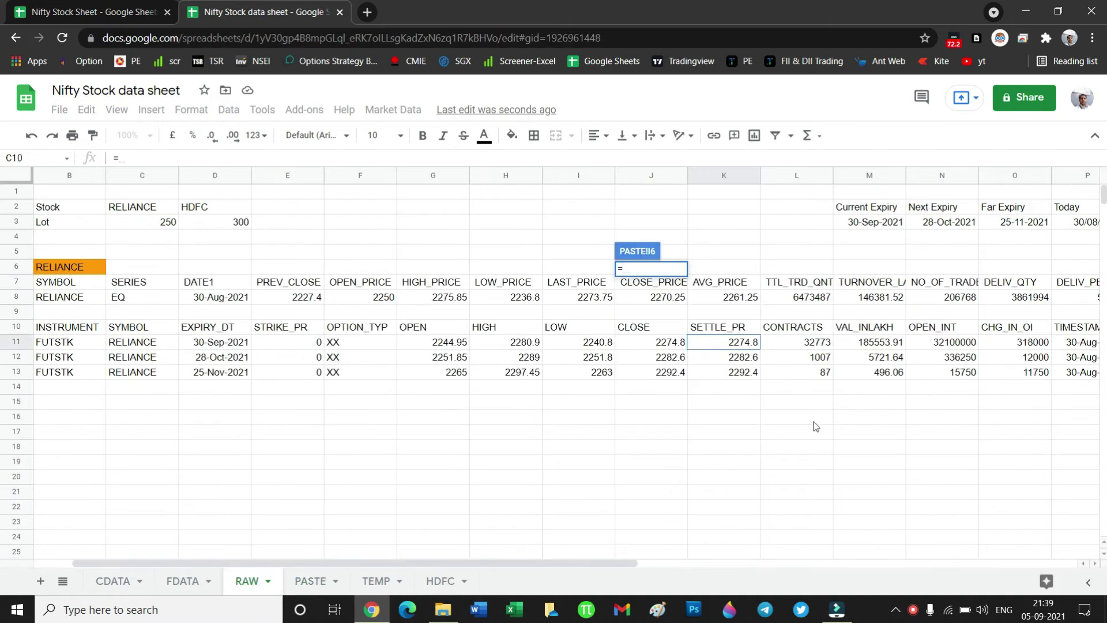
click(829, 345)
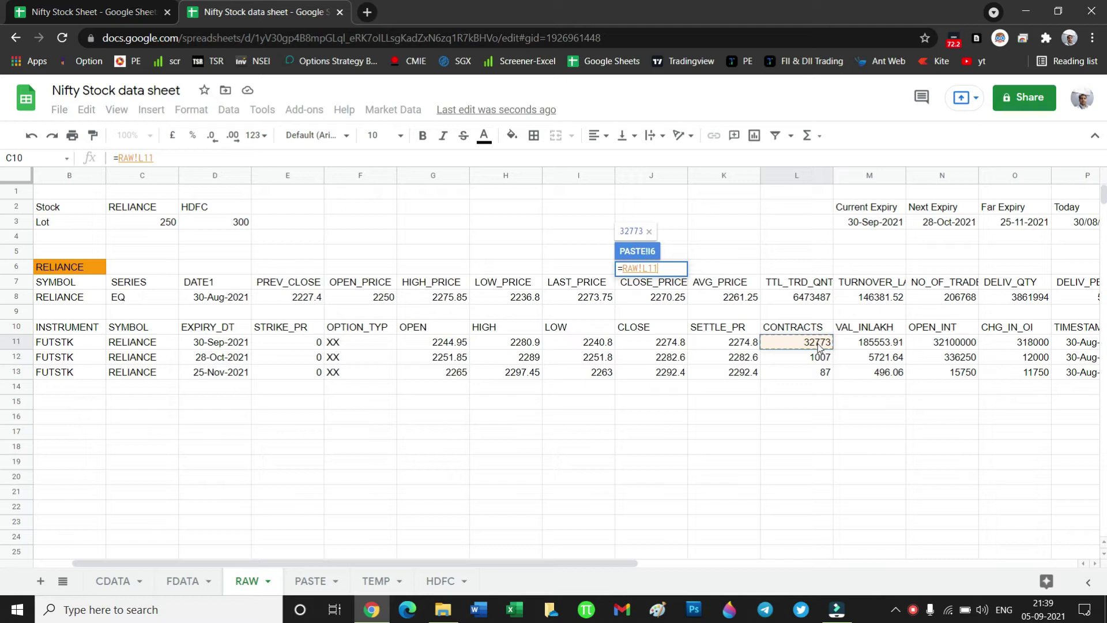
key(Return)
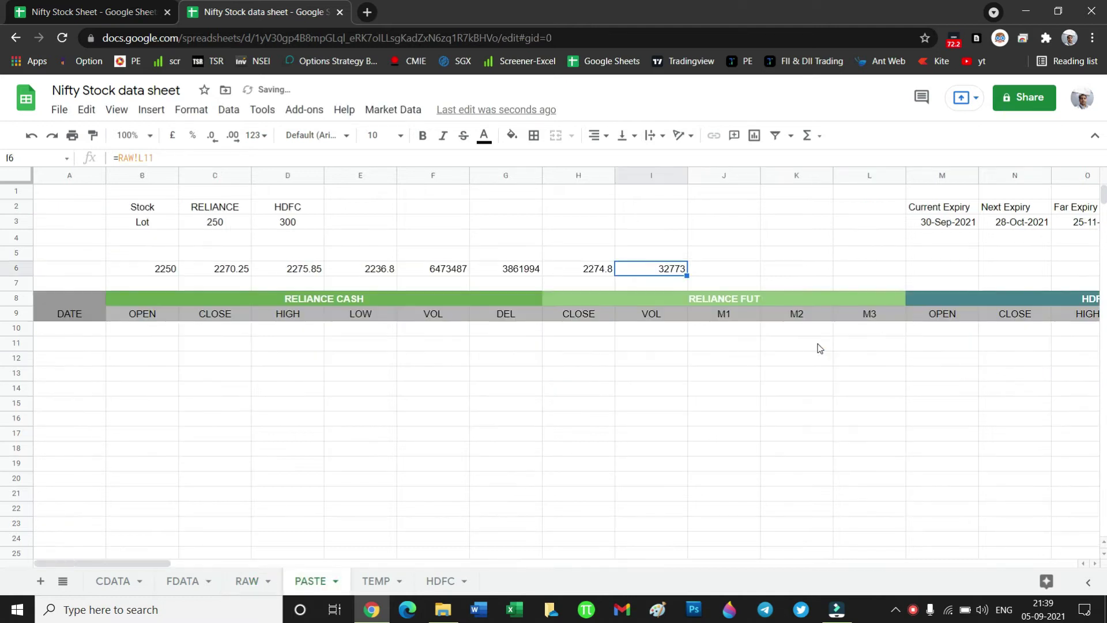
Link the M1 cell J6 on PASTE to the 30-Sep-2021 contract's OPEN_INT value with the formula =RAW!N11.
click(707, 268)
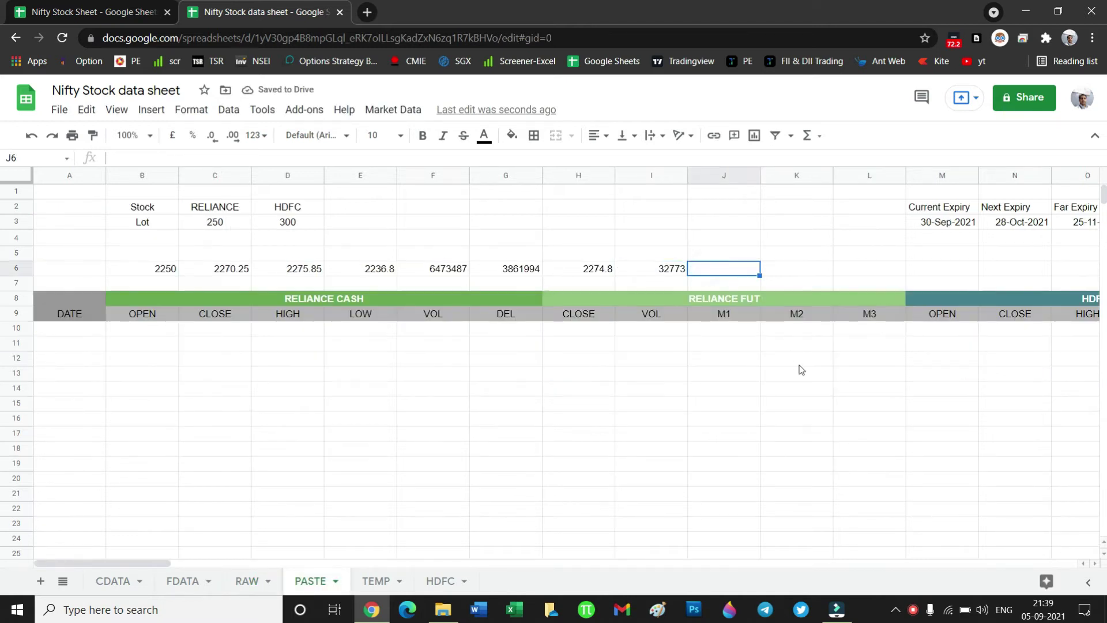
text(=)
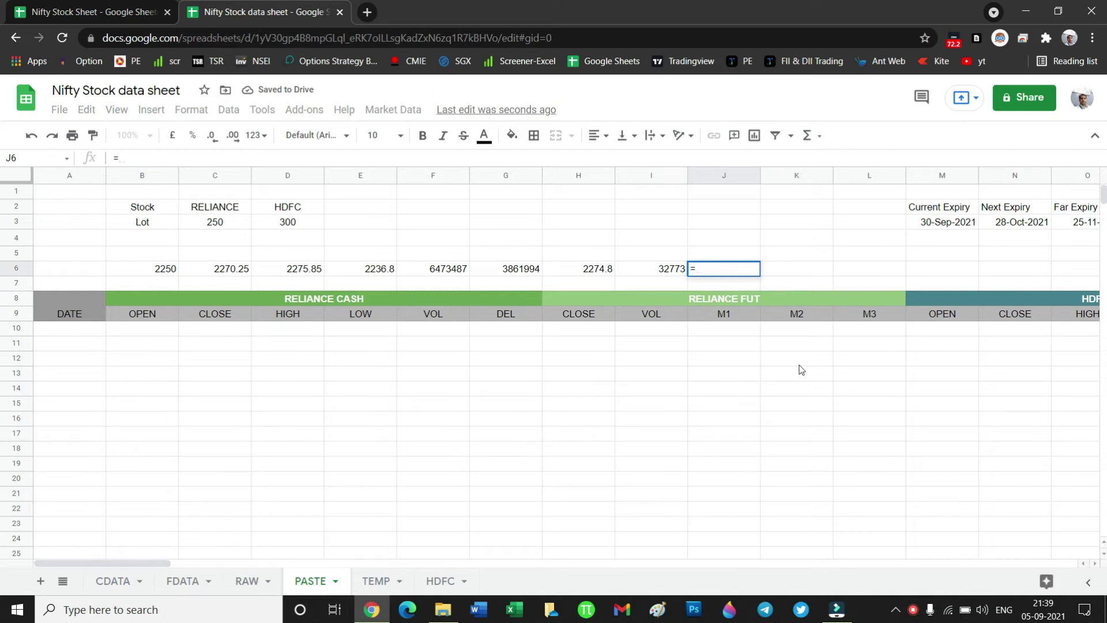
click(261, 582)
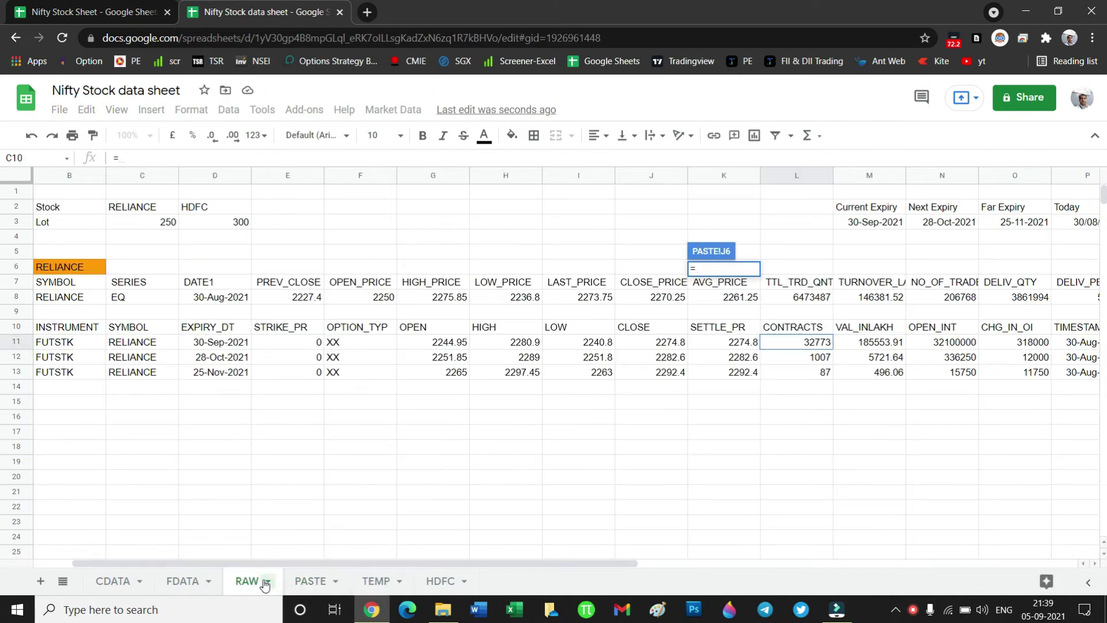
click(960, 344)
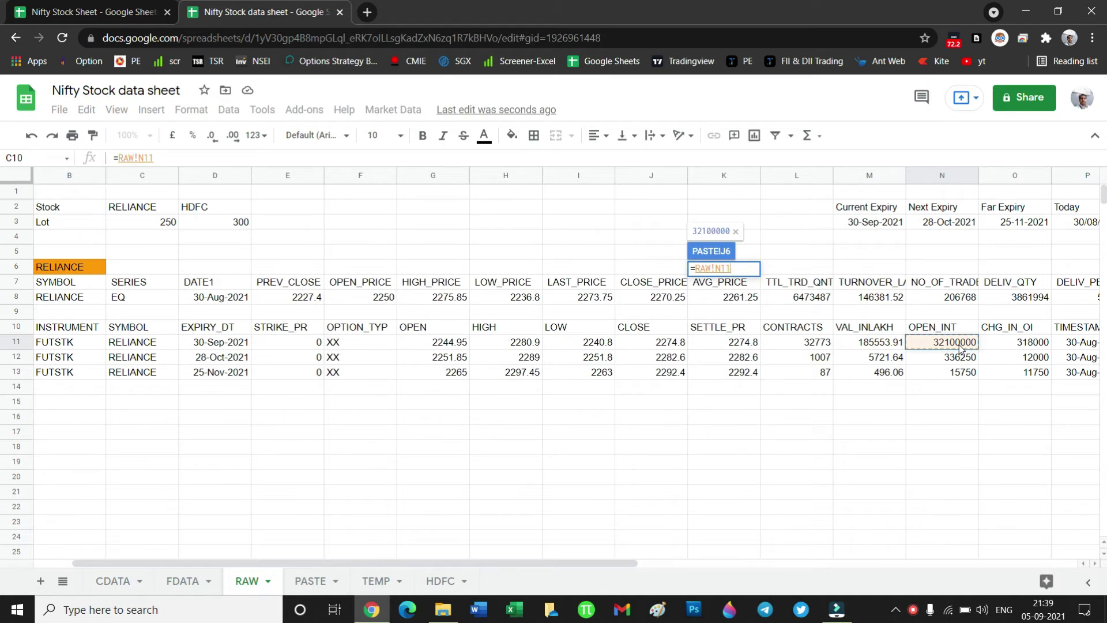
key(Return)
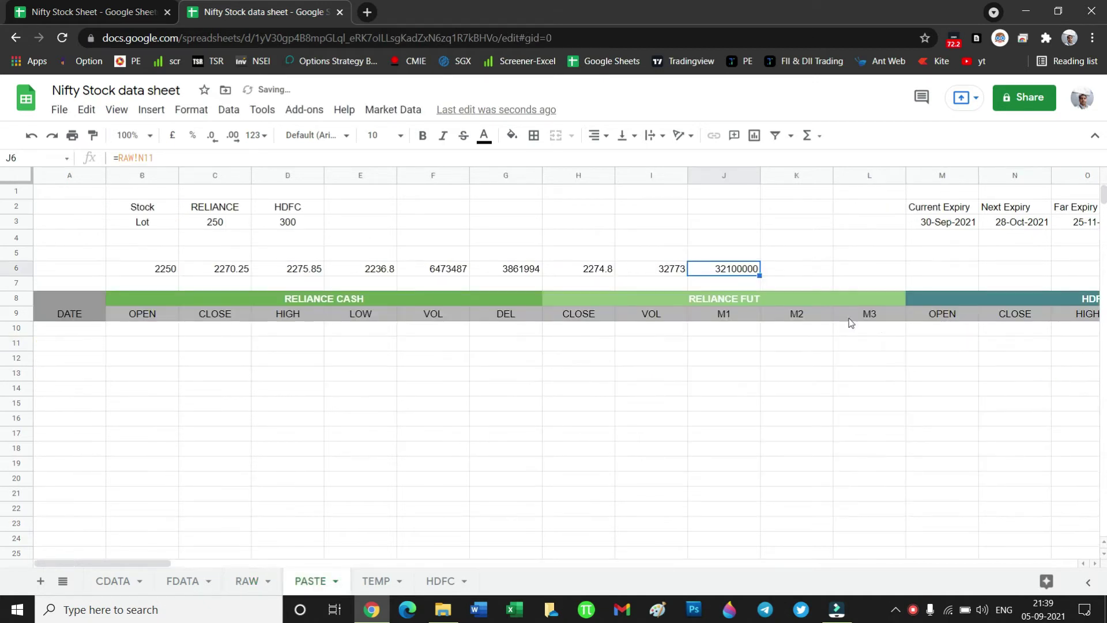
Change the M1 cell J6 on PASTE to the 30-Sep-2021 open interest divided by the Reliance lot size, using =RAW!N11/RAW!C3.
click(788, 274)
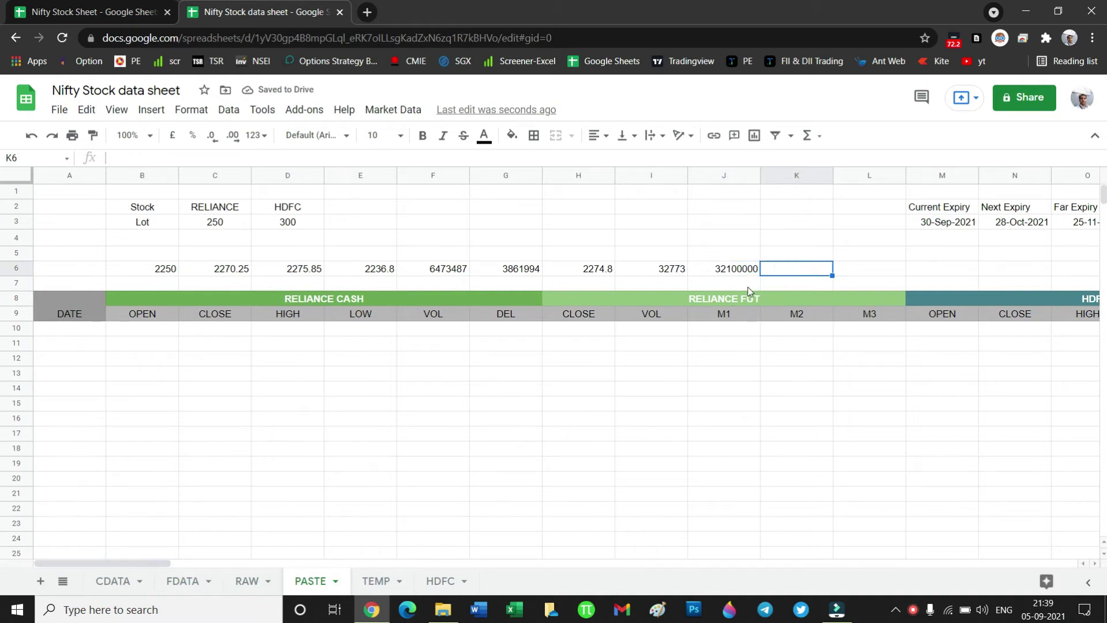
click(730, 318)
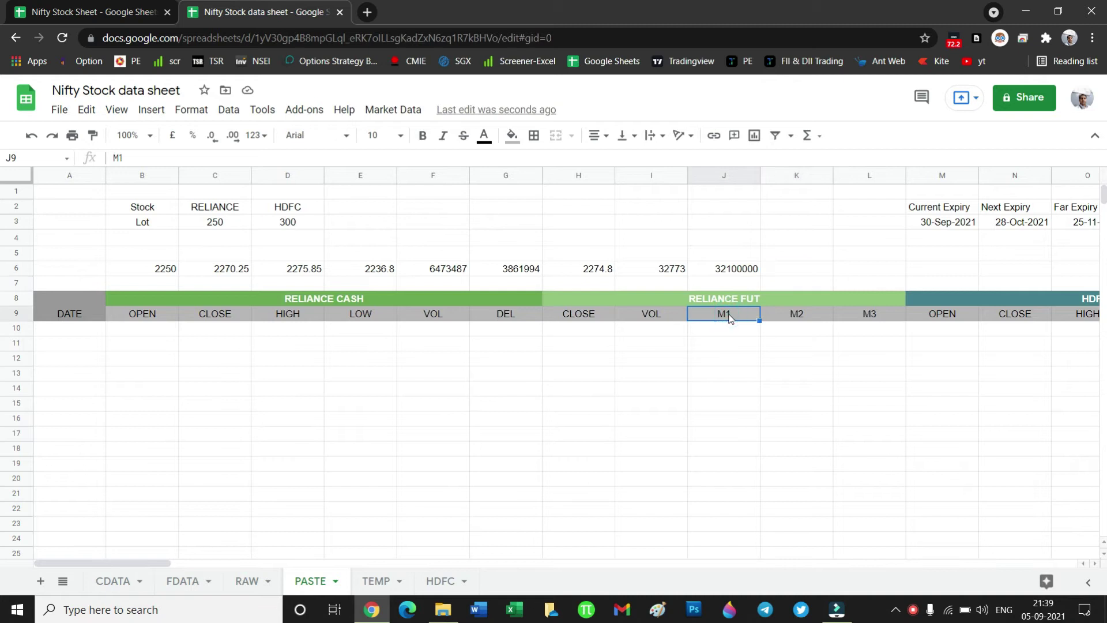
click(721, 269)
click(724, 323)
click(742, 272)
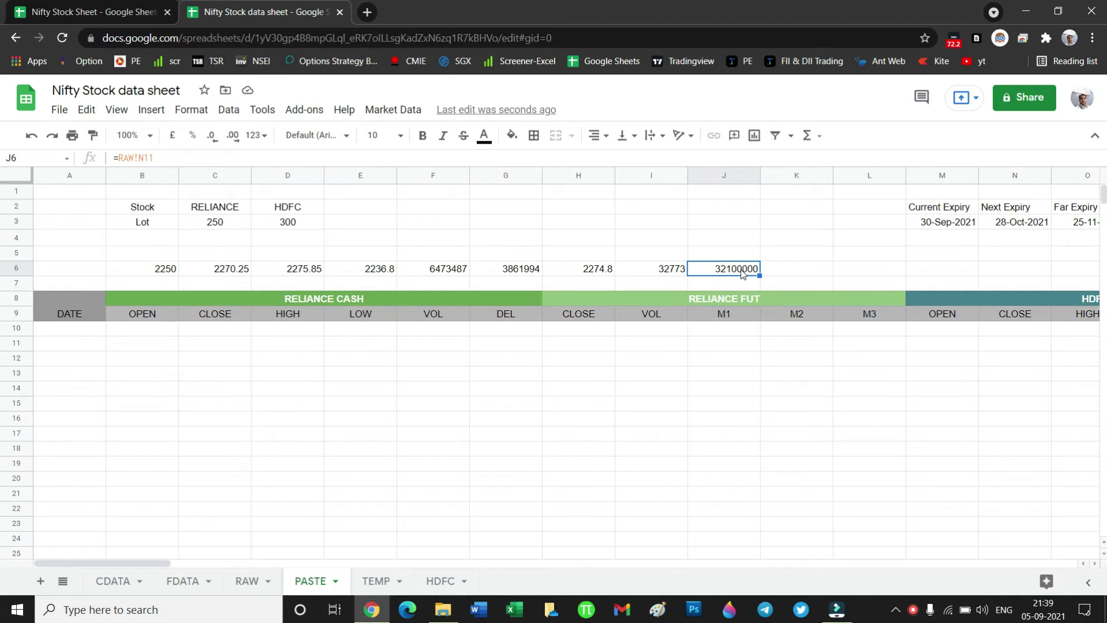
text(=)
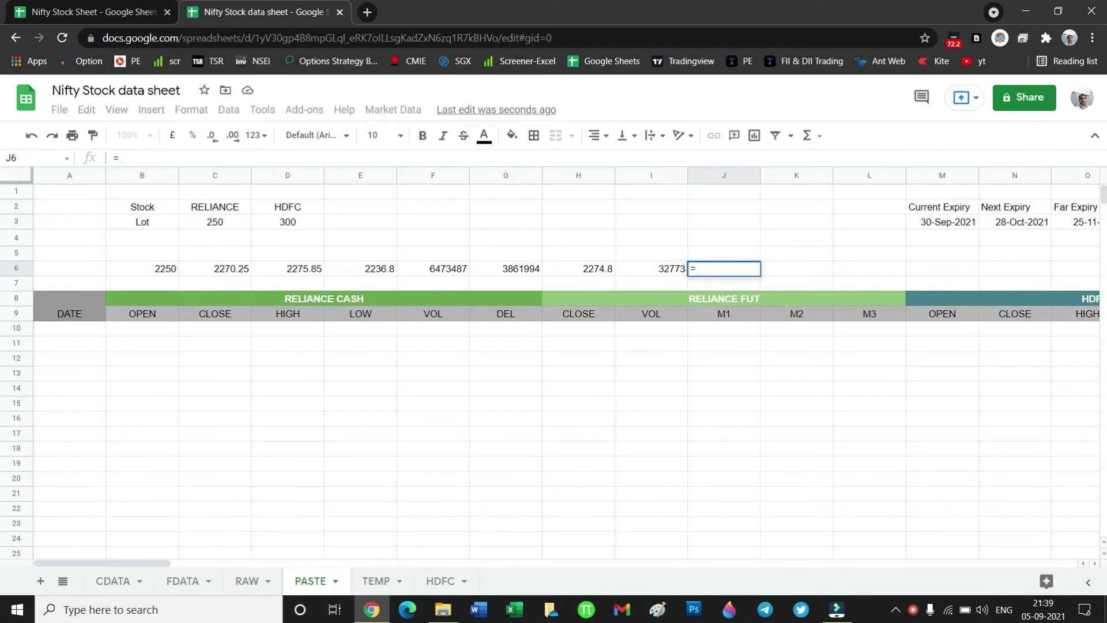
click(245, 580)
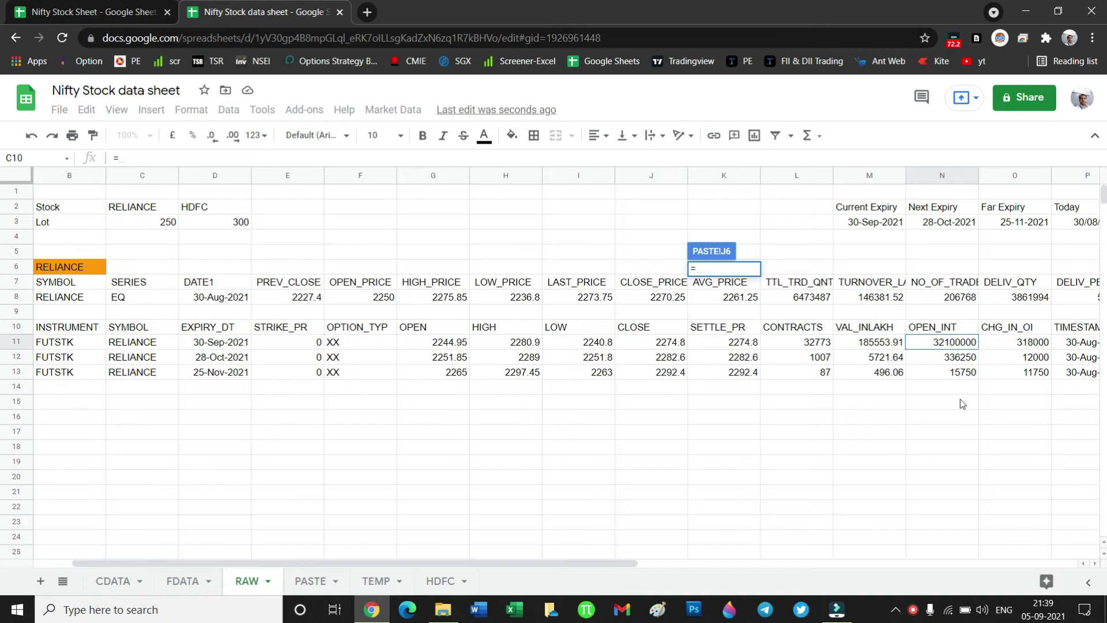
click(948, 345)
text(/)
click(167, 228)
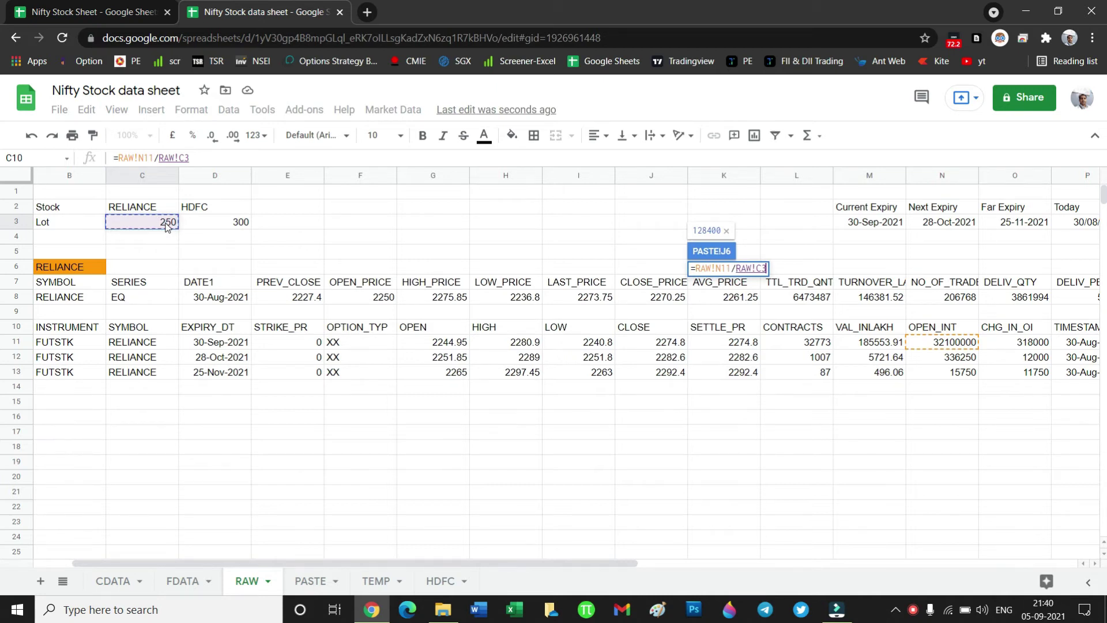
key(Return)
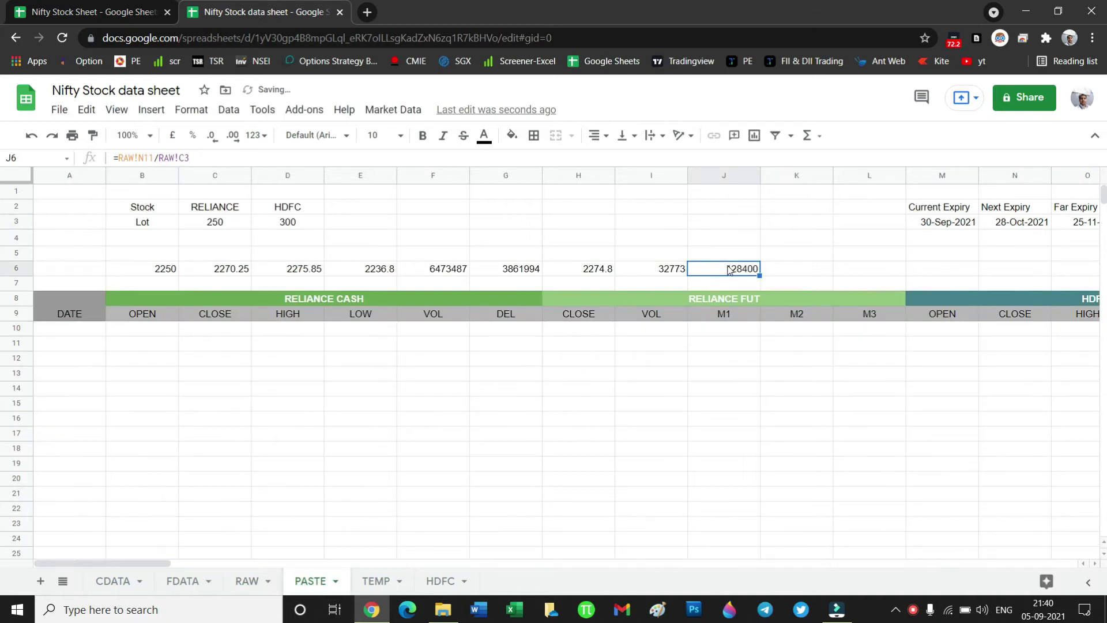
Fill the M2 cell K6 on PASTE with the 28-Oct-2021 open interest divided by the Reliance lot size, using =RAW!N12/RAW!C3.
click(776, 269)
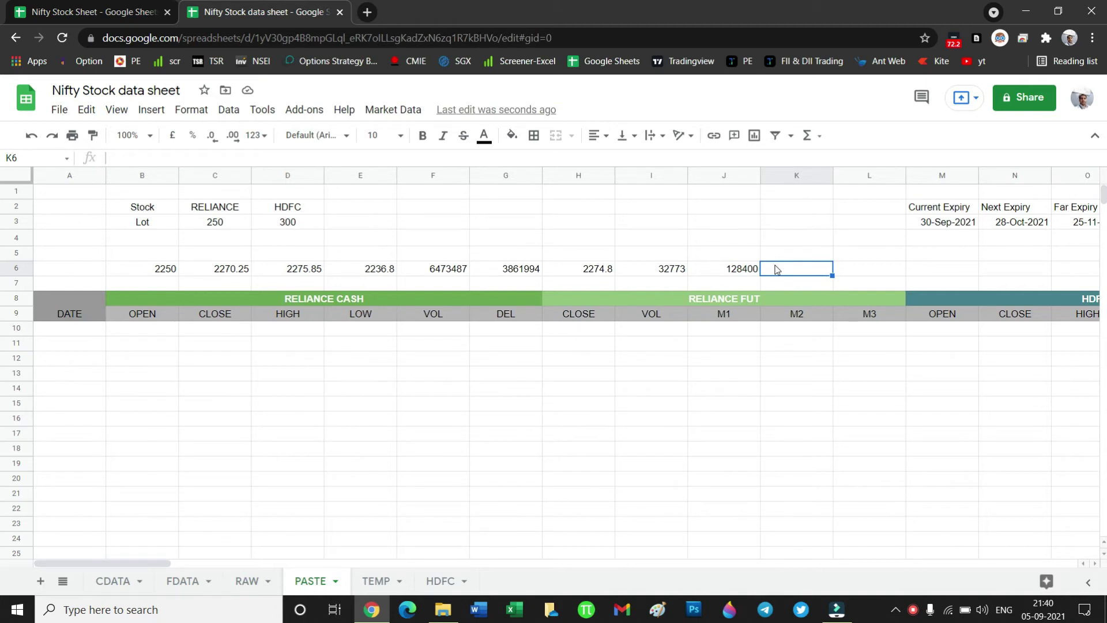
text(=)
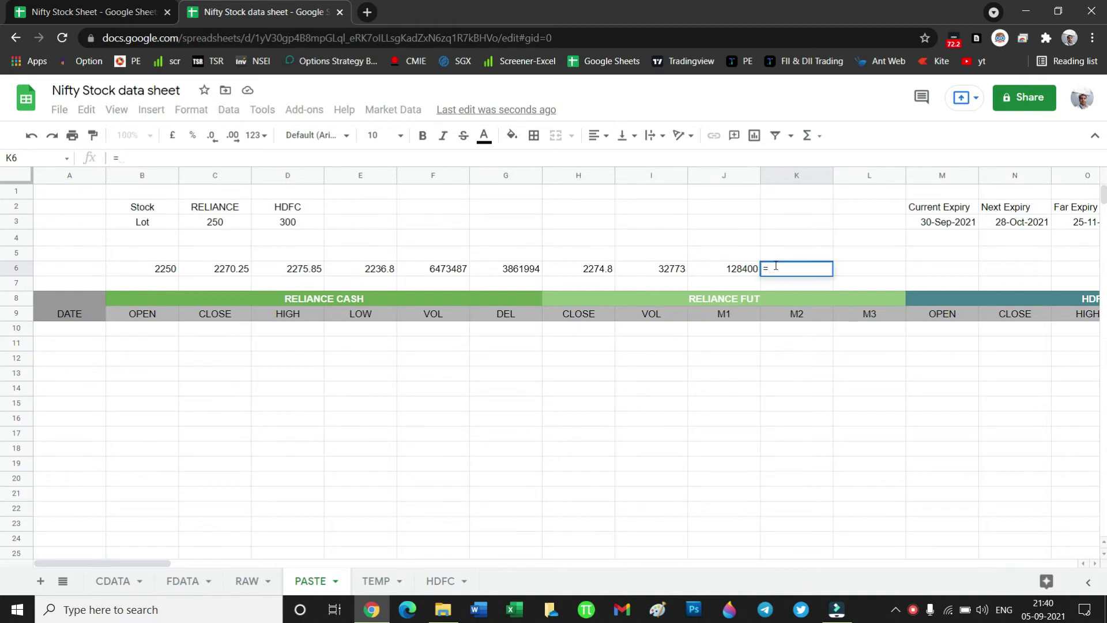
click(241, 584)
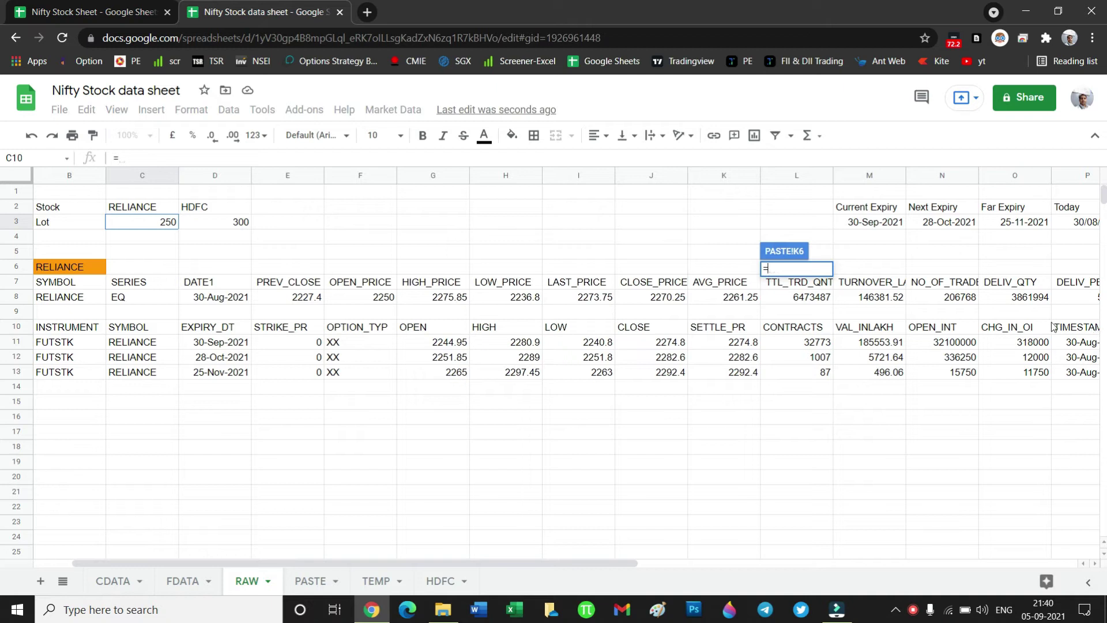
click(937, 358)
text(/)
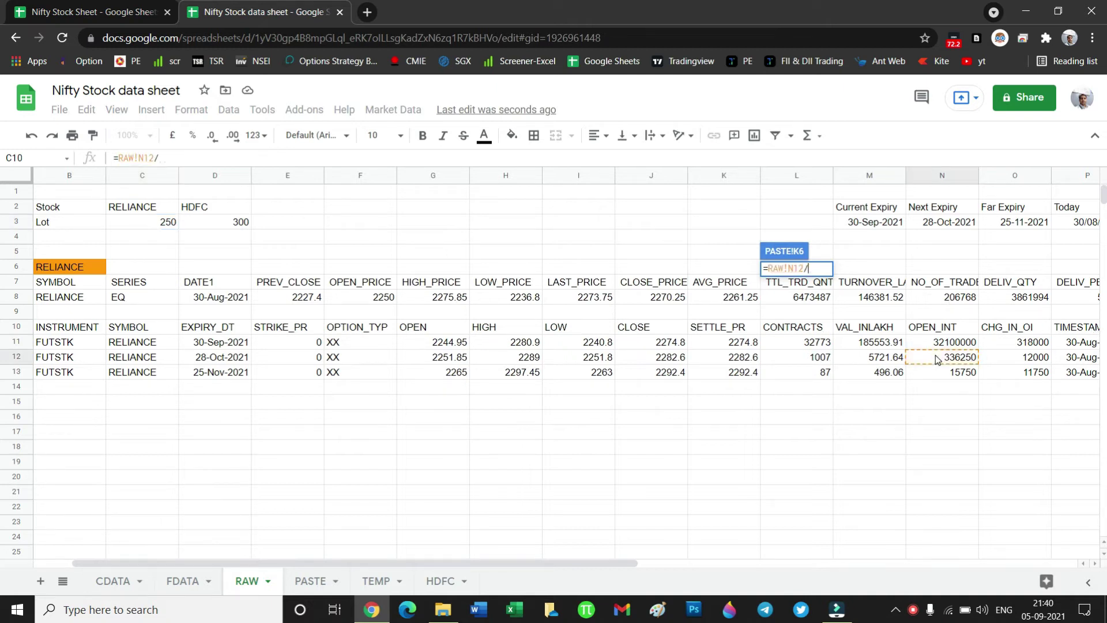
click(165, 229)
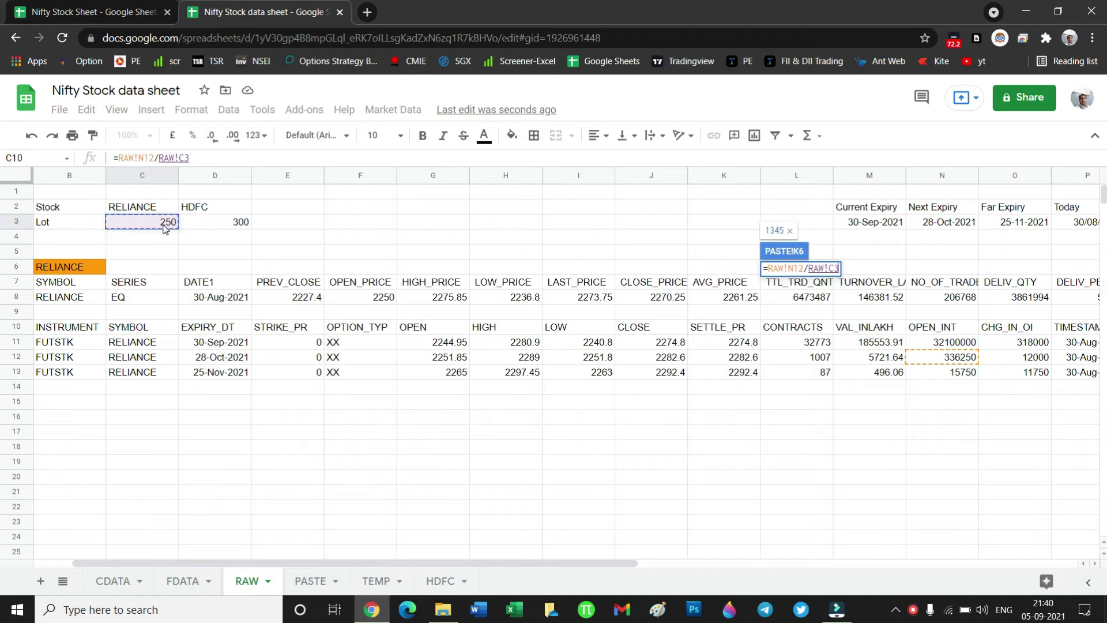
key(Return)
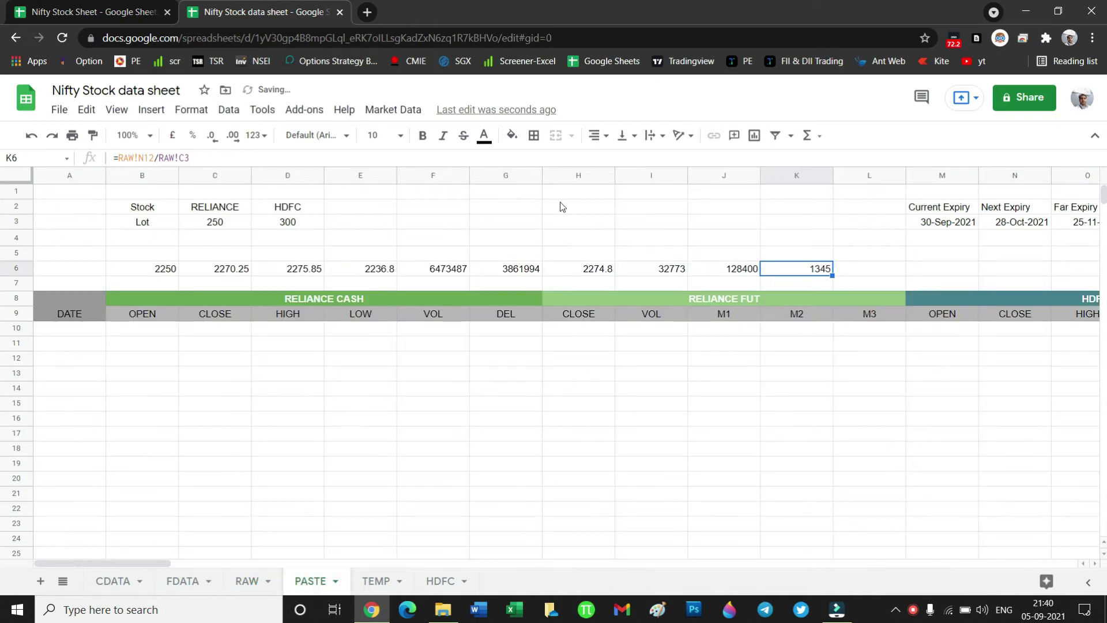
Fill the M3 cell L6 on PASTE with the 25-Nov-2021 open interest divided by the Reliance lot size, using =RAW!N13/RAW!C3.
click(863, 272)
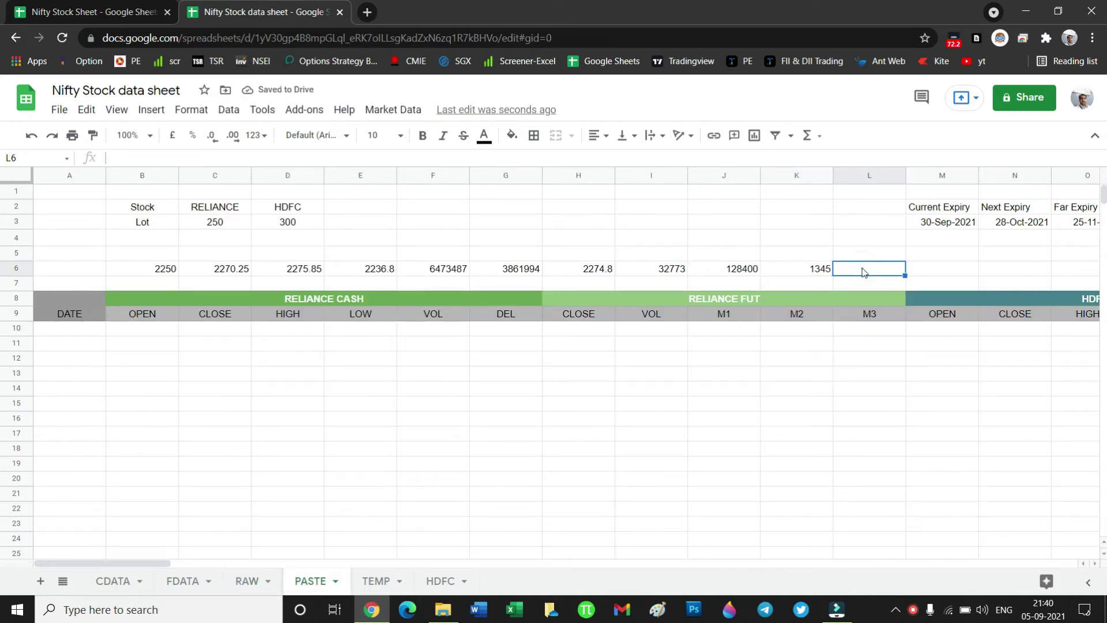
text(=)
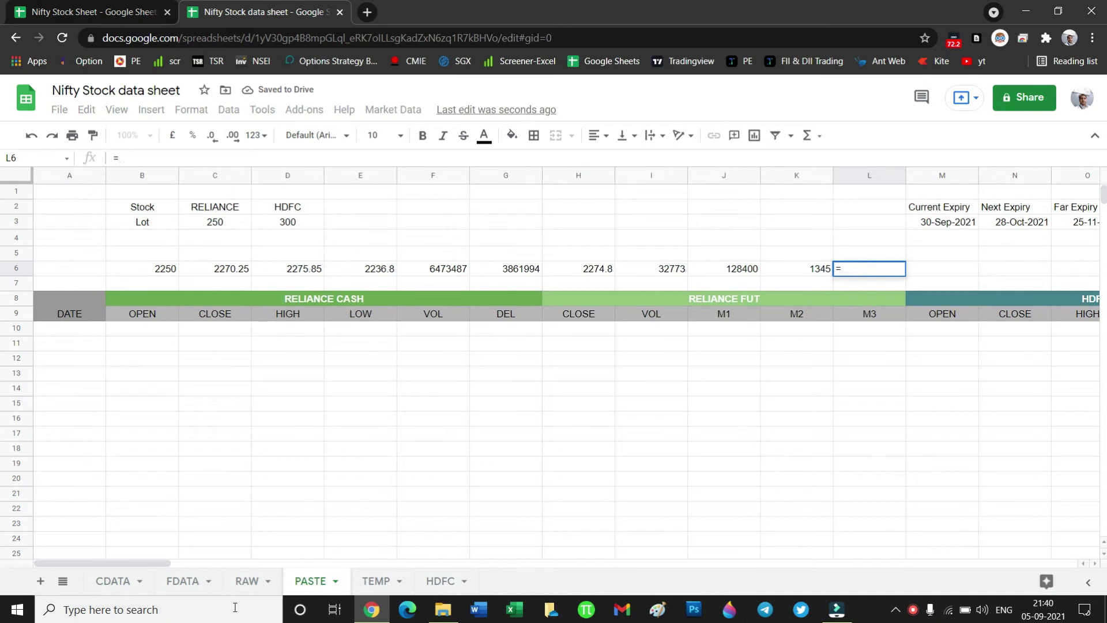
click(246, 582)
click(967, 373)
text(/)
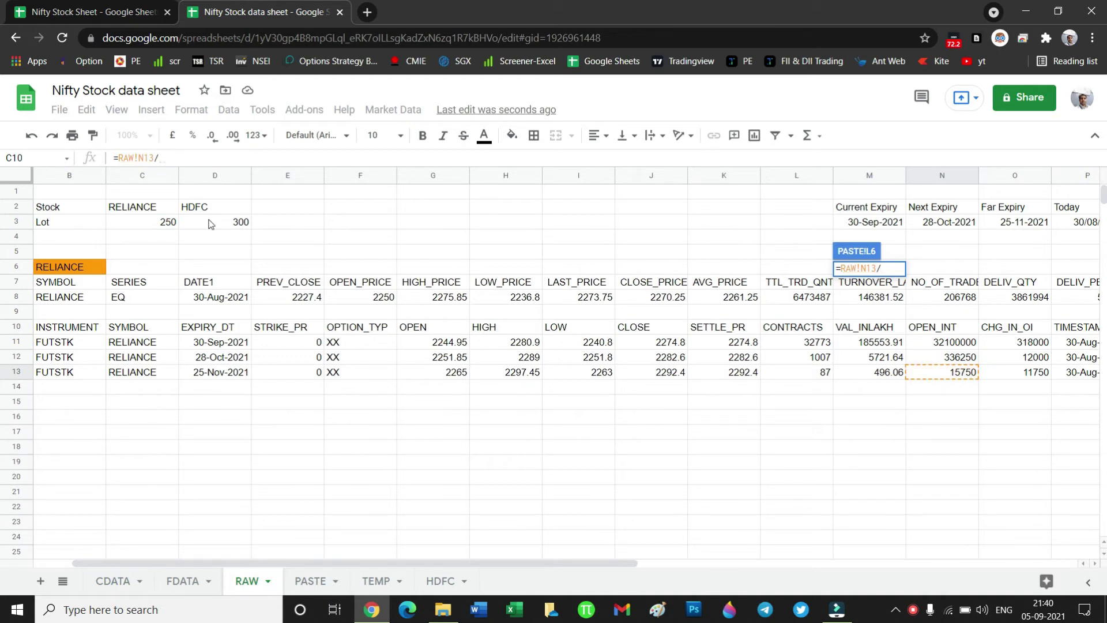
click(152, 227)
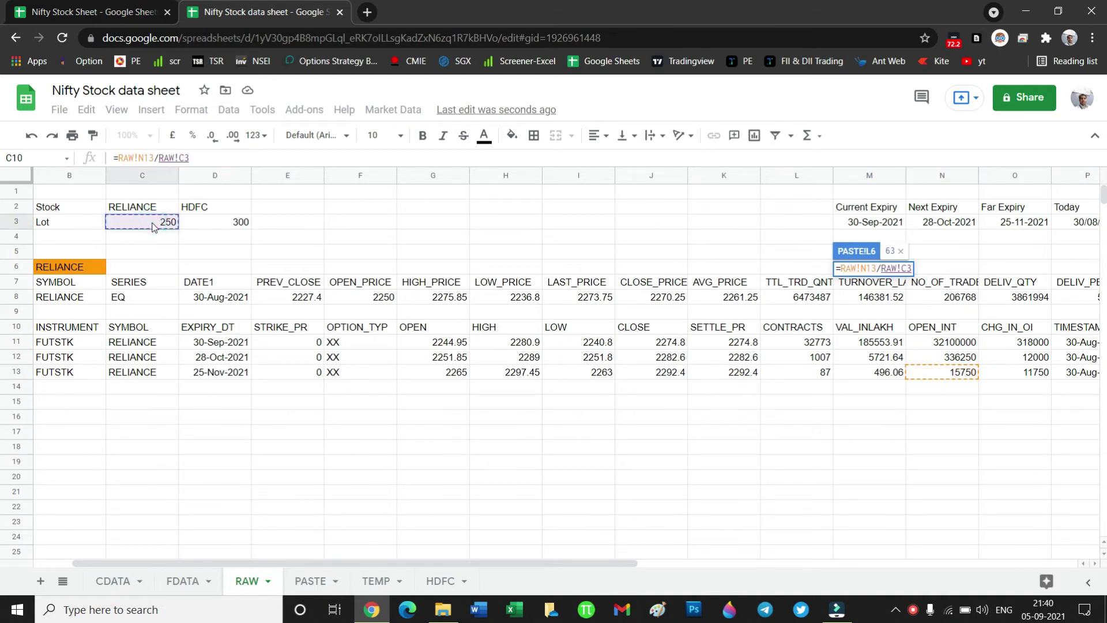
key(Return)
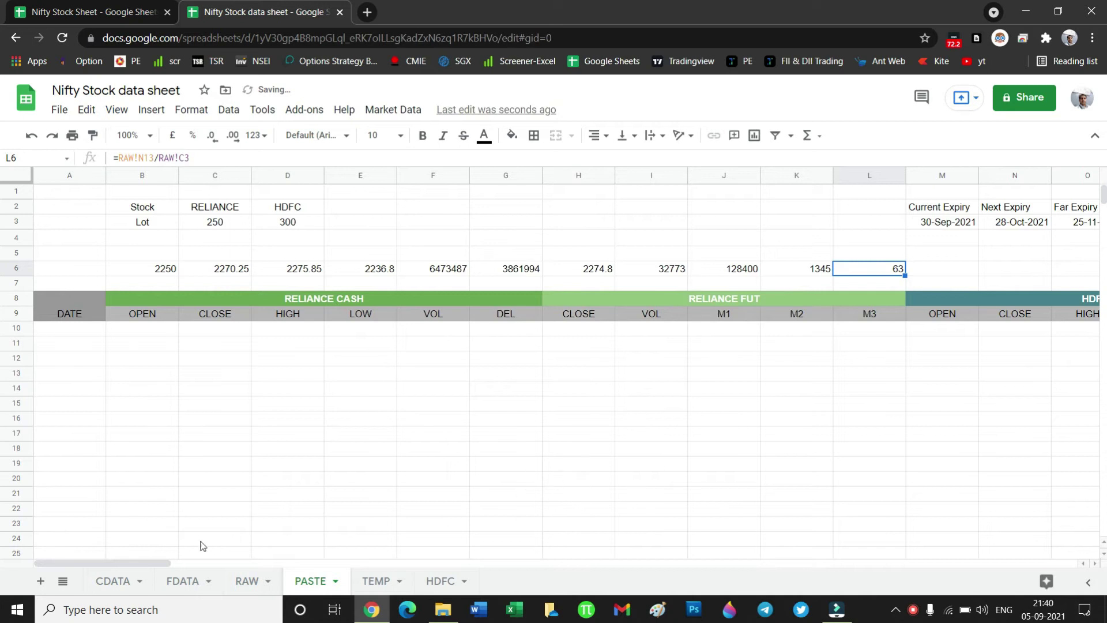
Link the date cell A6 on PASTE to the Today date with the formula =P3.
drag(153, 562, 23, 526)
drag(116, 269, 841, 280)
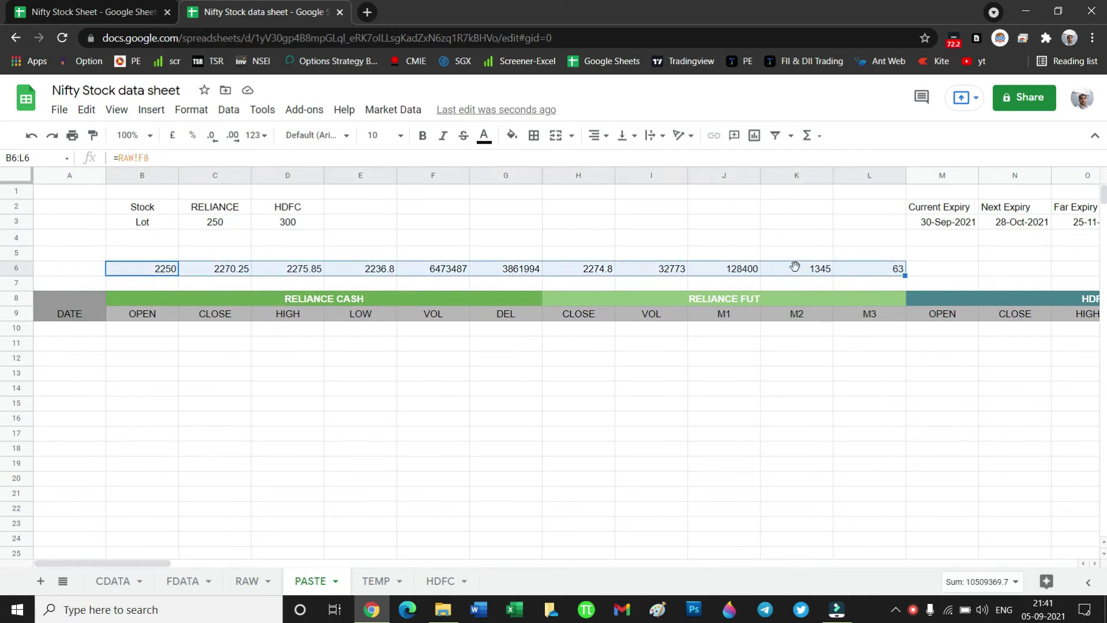
click(47, 271)
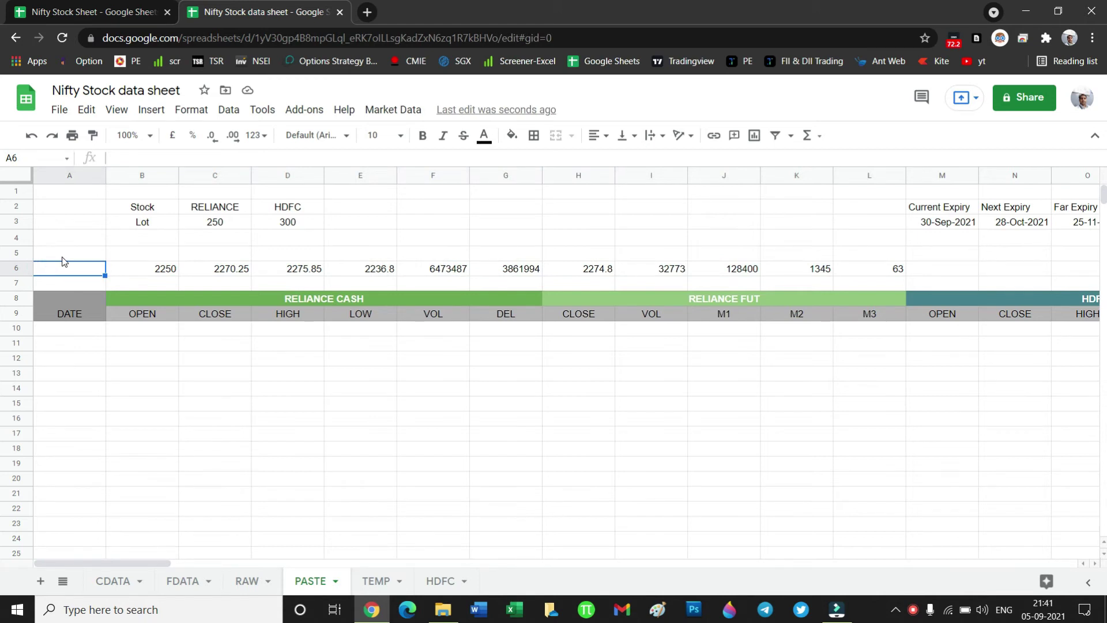
text(=)
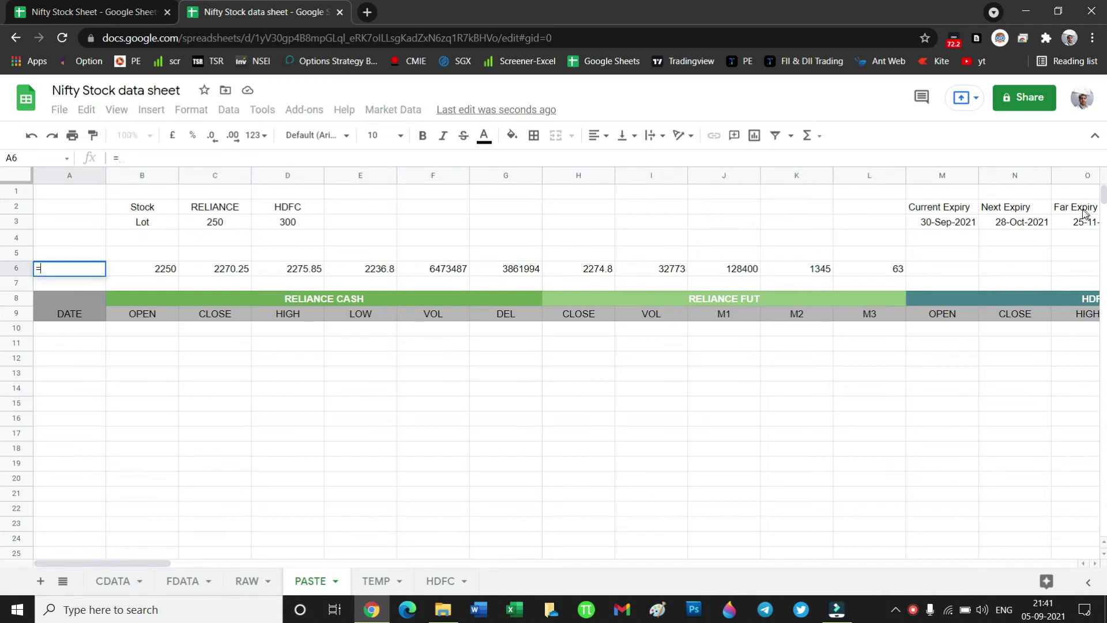
drag(149, 569, 239, 569)
click(536, 222)
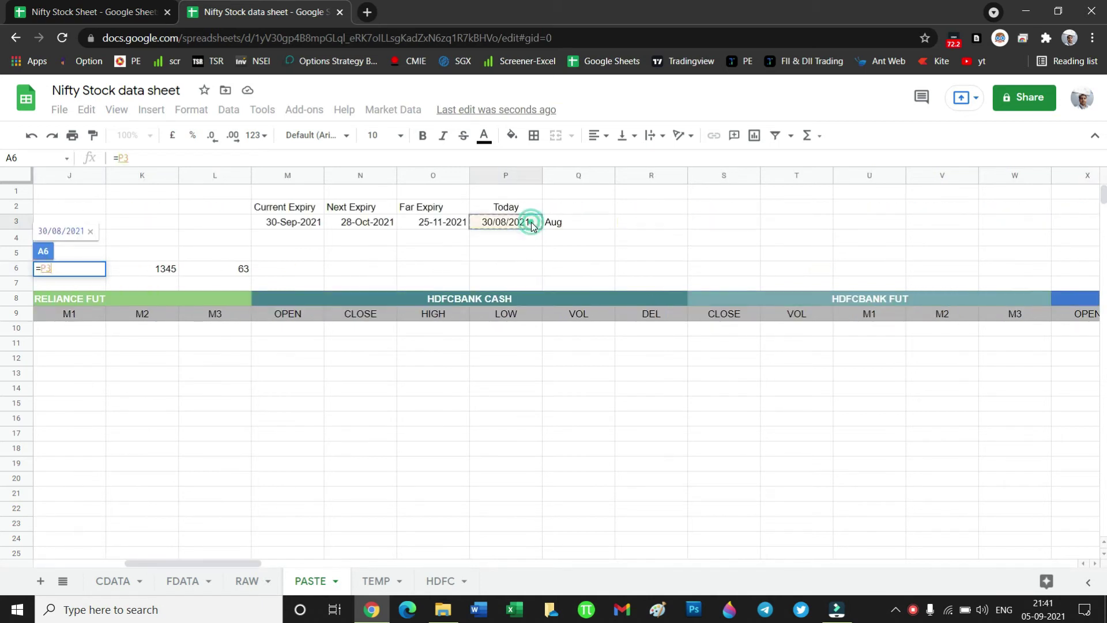
key(Return)
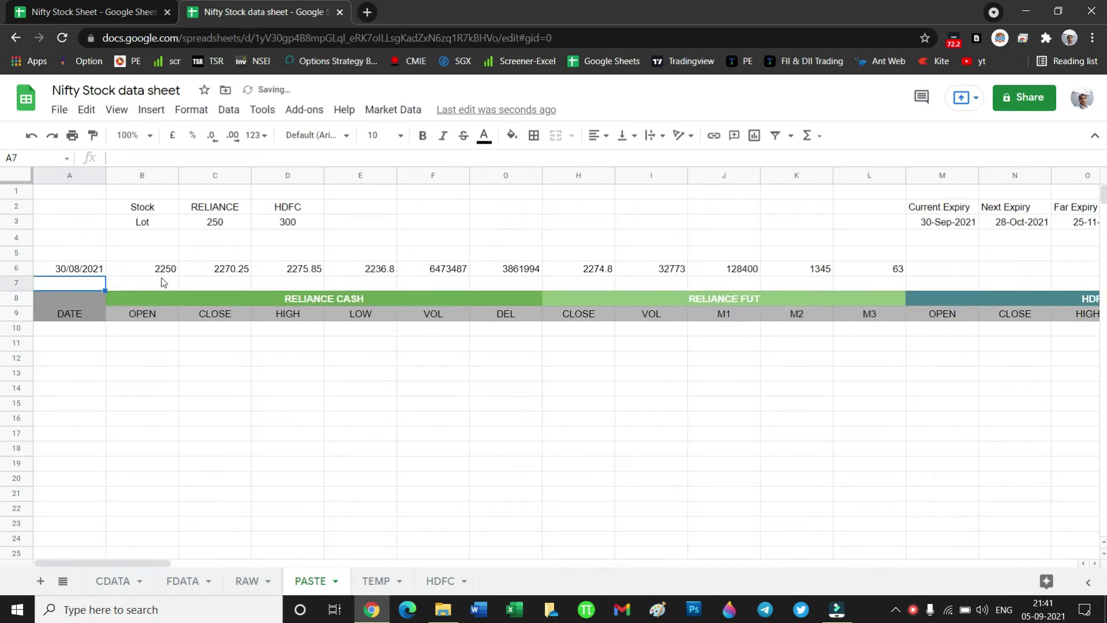
click(48, 271)
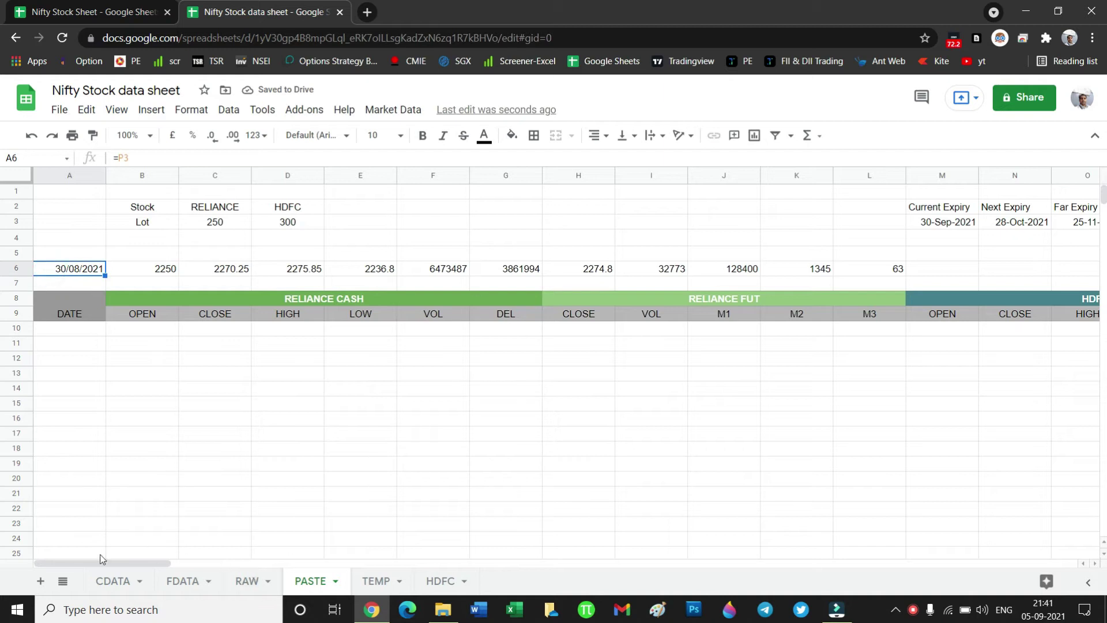
drag(88, 568, 166, 554)
click(503, 227)
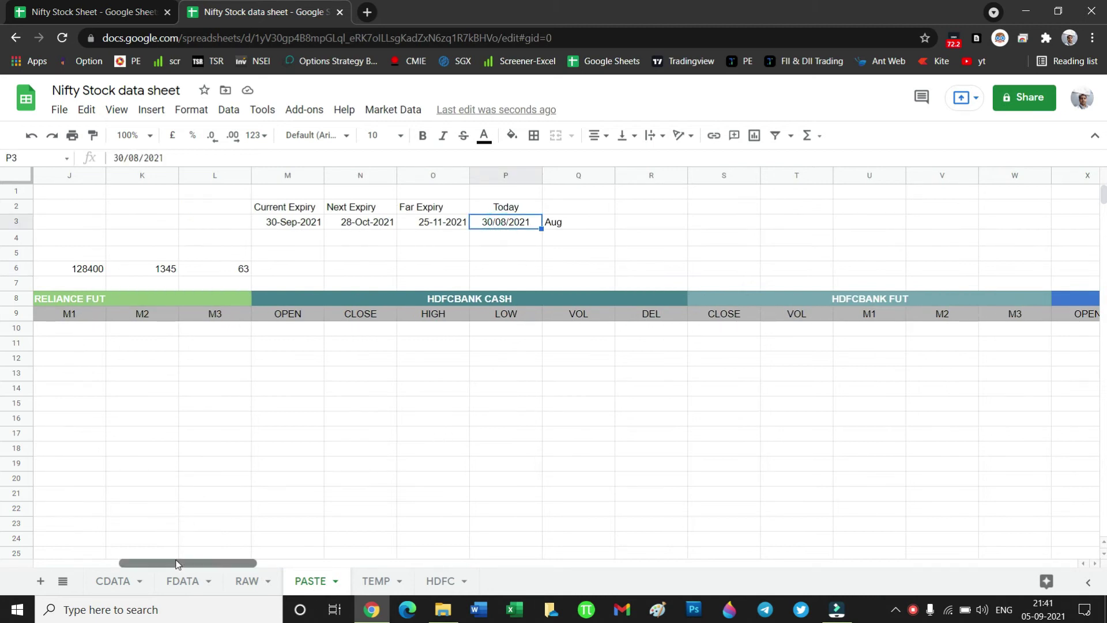
drag(175, 562, 0, 574)
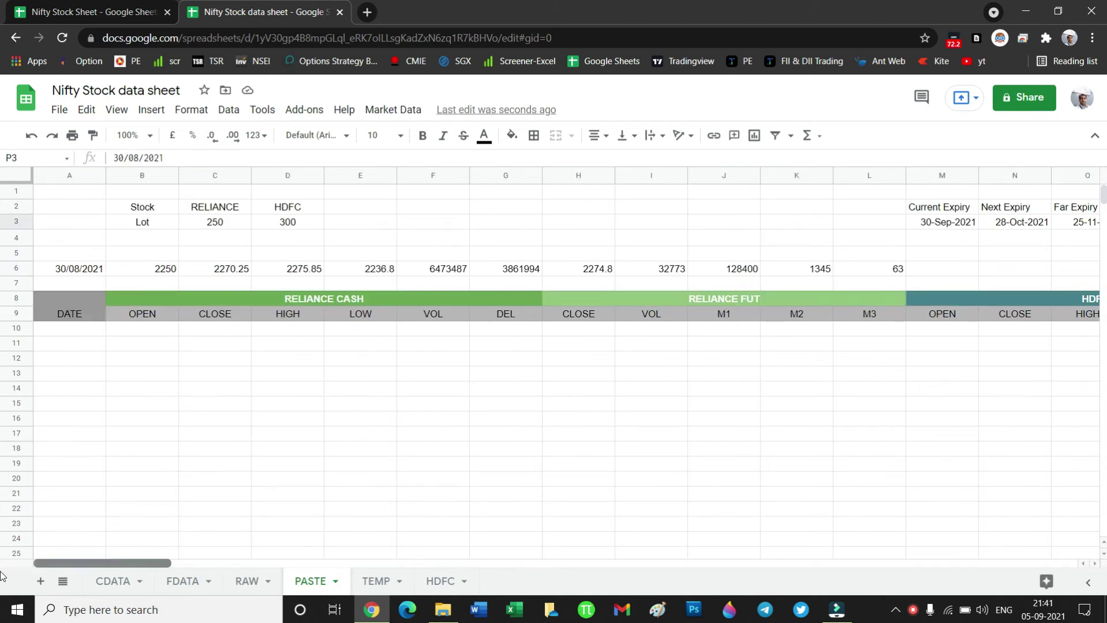
click(73, 275)
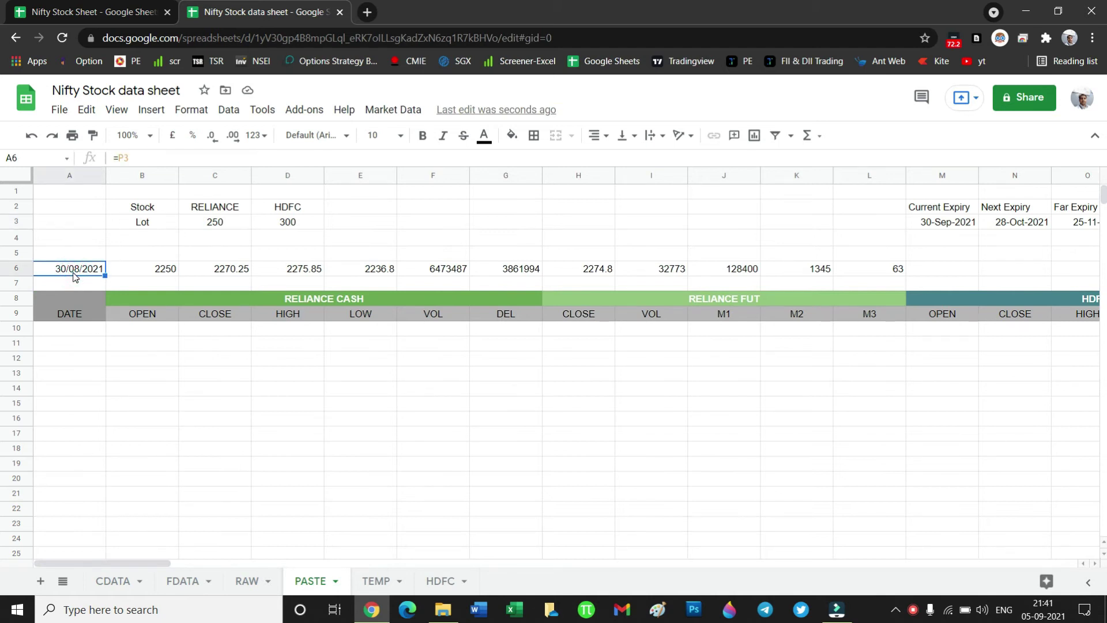
Copy the whole of row 6 on PASTE and paste it with its formulas into row 10 below the headers.
click(22, 268)
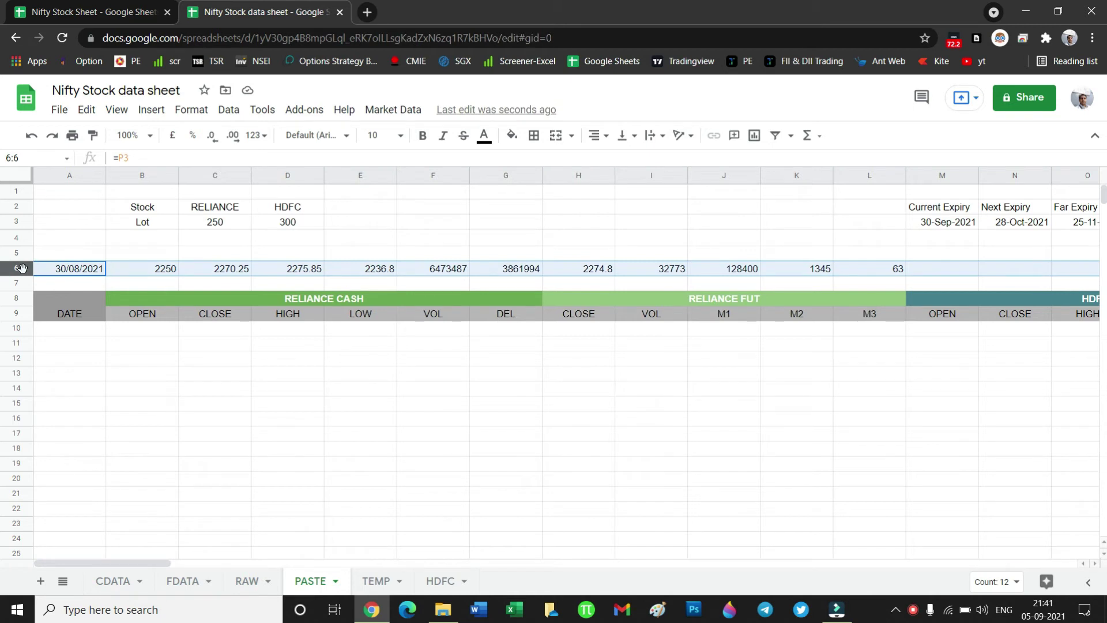
click(16, 329)
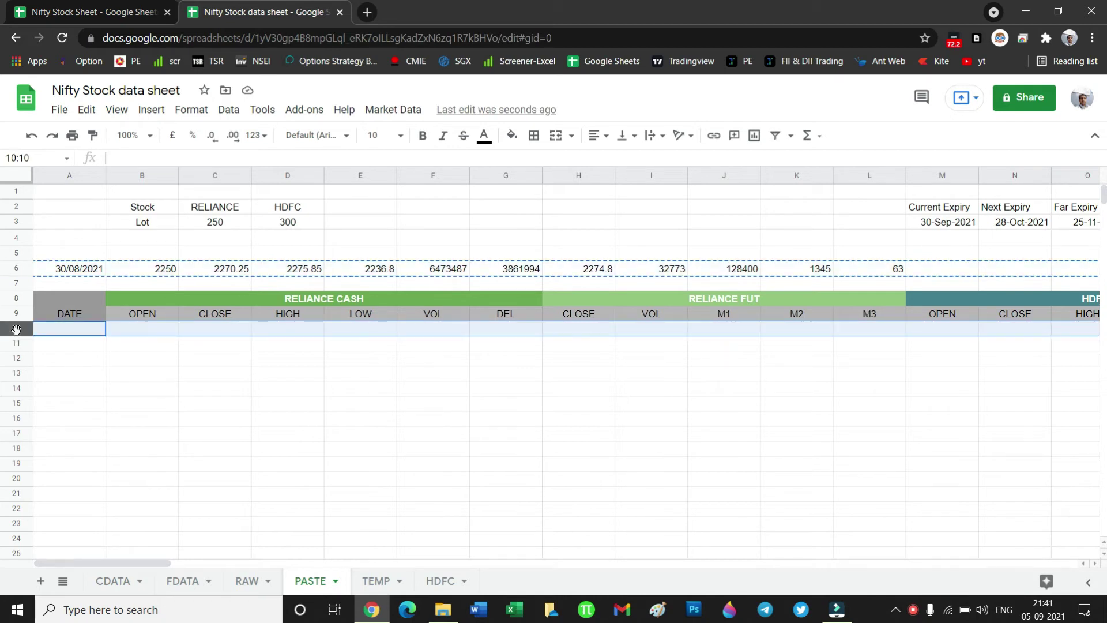
key(ctrl+v)
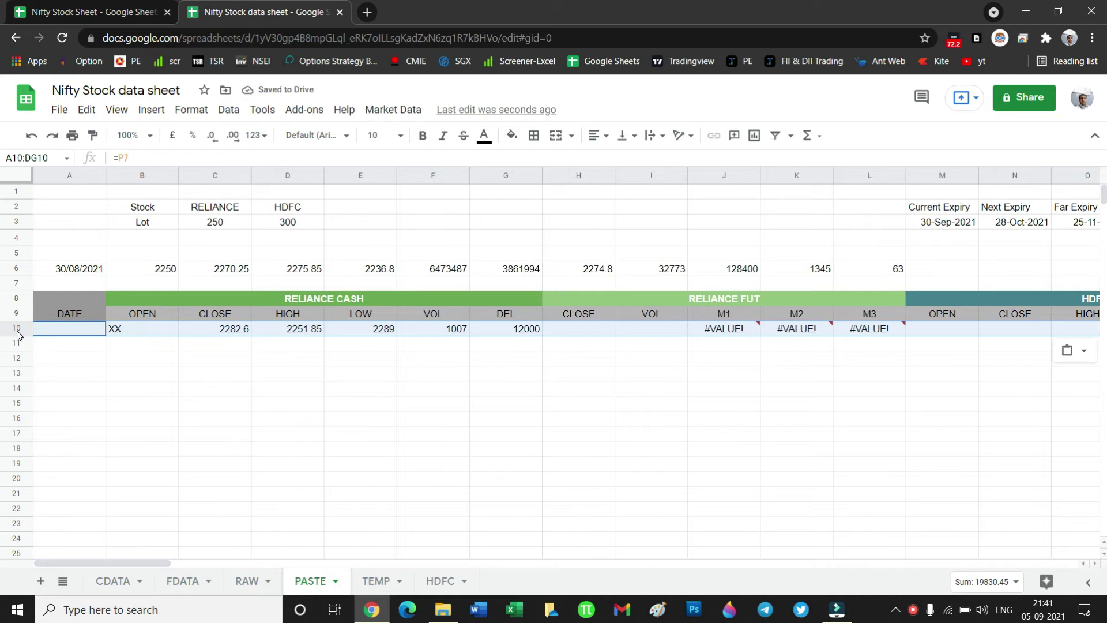
Clear row 10 on PASTE and paste the copied row 6 into it as values only.
click(16, 328)
key(Delete)
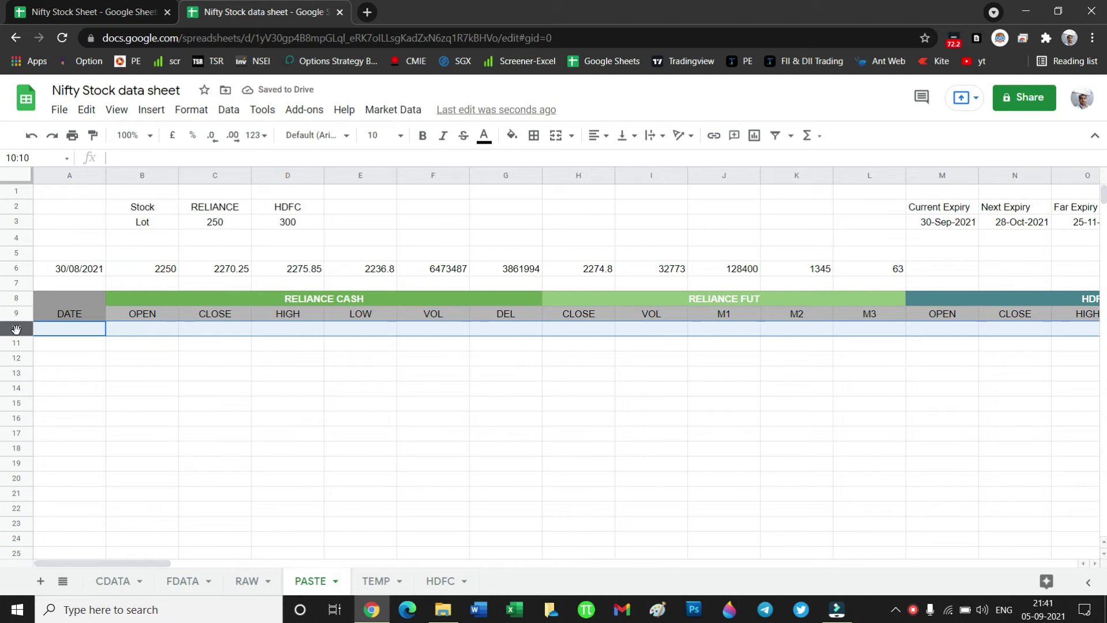
key(ctrl+v)
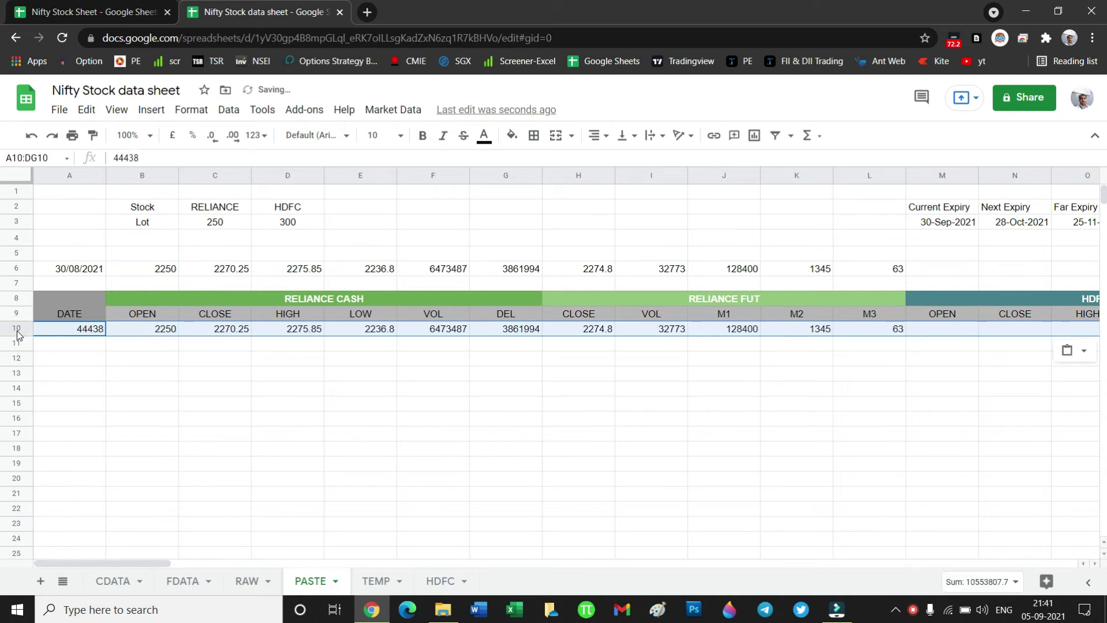
Apply a date format to the pasted date cell A10 on PASTE.
click(97, 275)
click(85, 333)
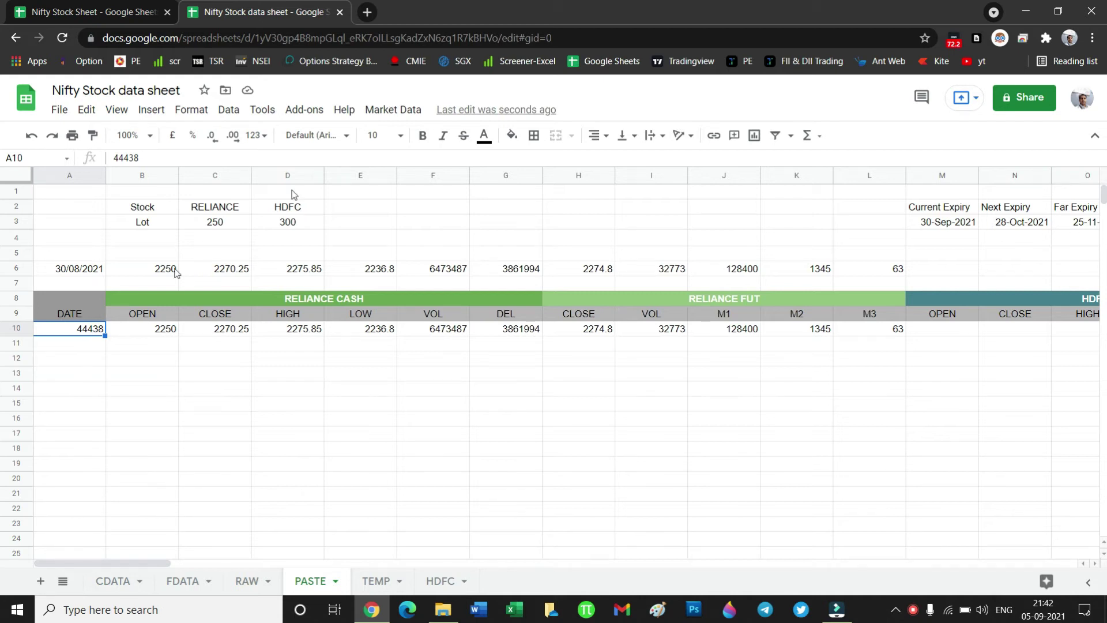
click(265, 140)
click(299, 410)
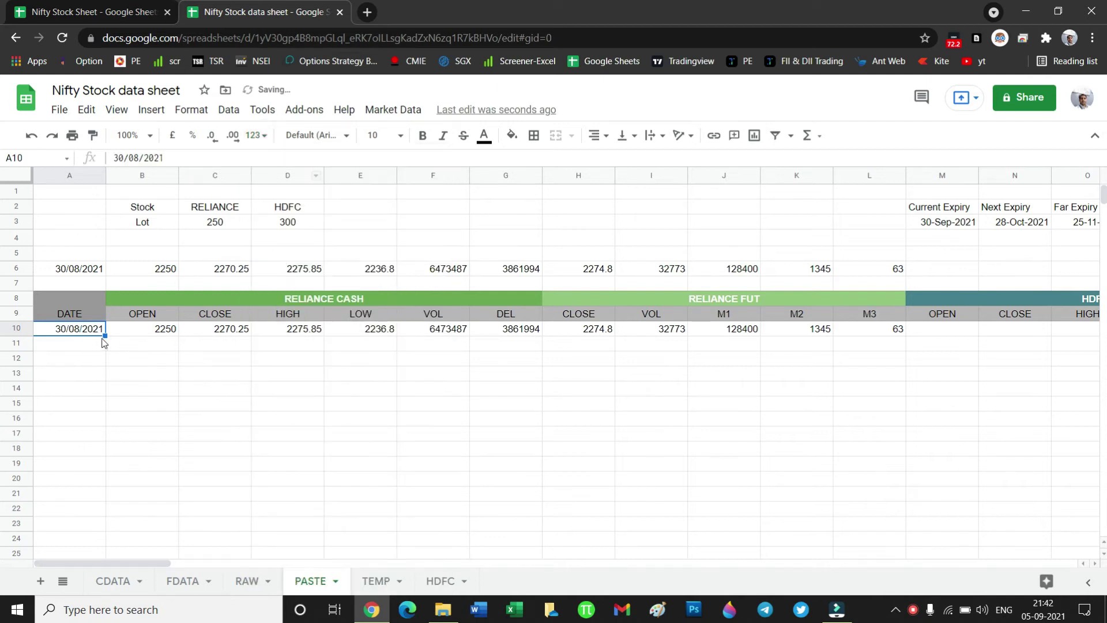
Try to extend the date in A10 down to A23, undo the fill, and copy row 6.
drag(105, 335, 75, 524)
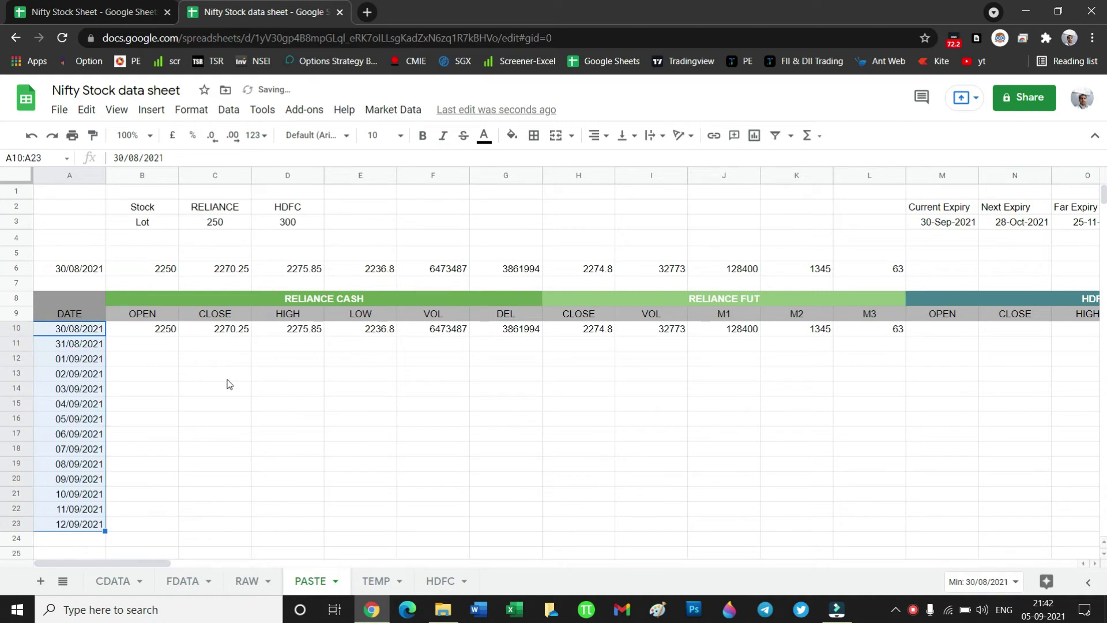
key(ctrl+z)
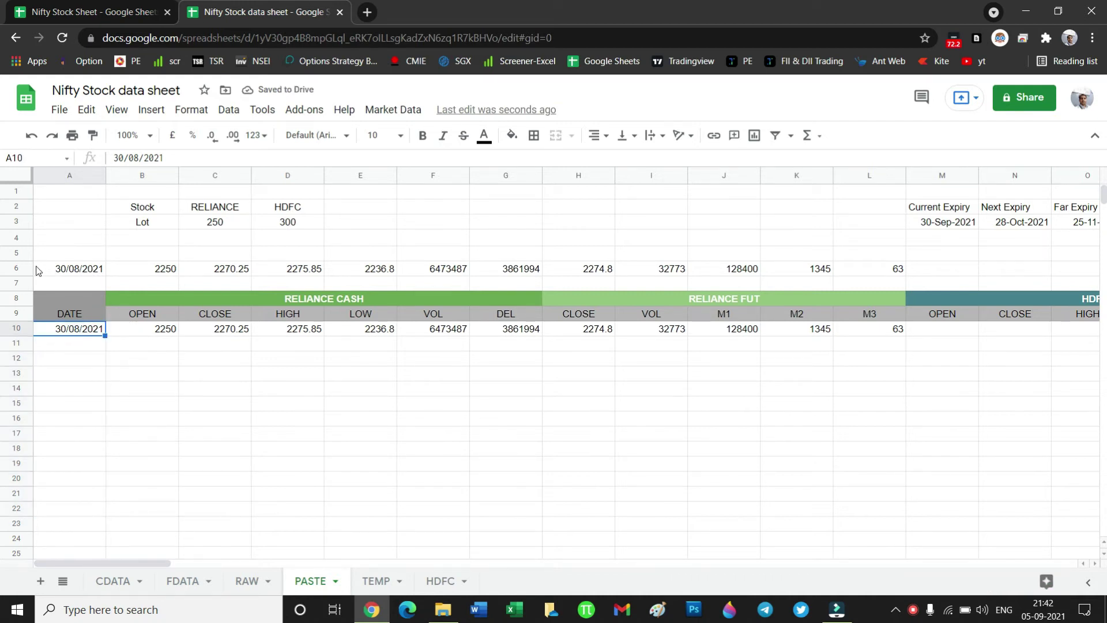
click(16, 269)
key(ctrl+c)
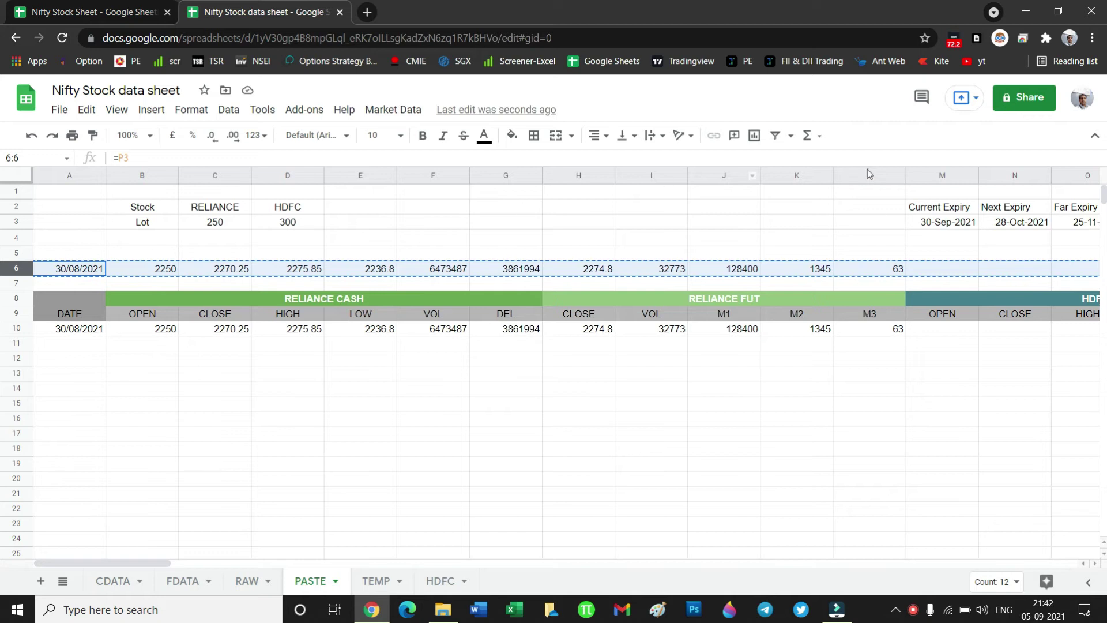
Set the Today date in cell P3 on PASTE to 01-09-2021.
drag(184, 563, 286, 567)
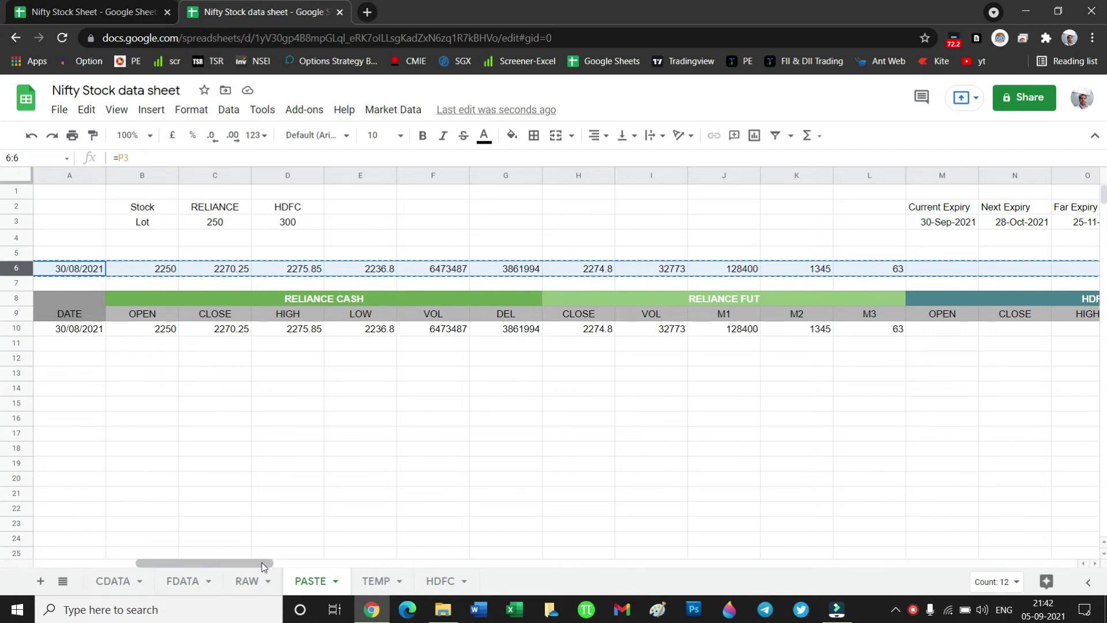
click(1079, 224)
key(Right)
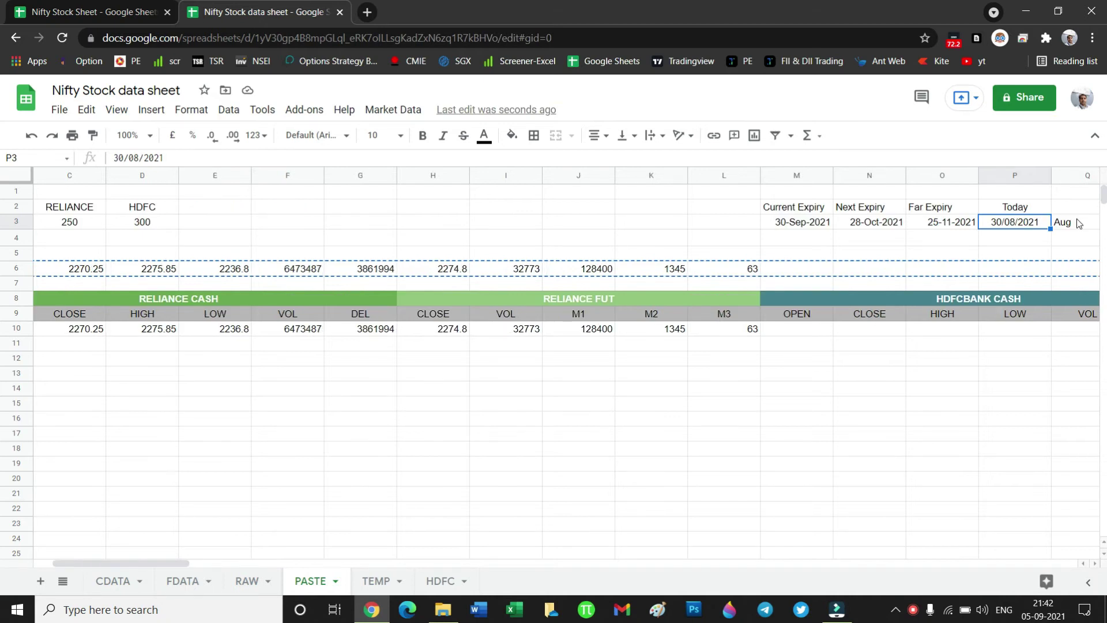
text(01-)
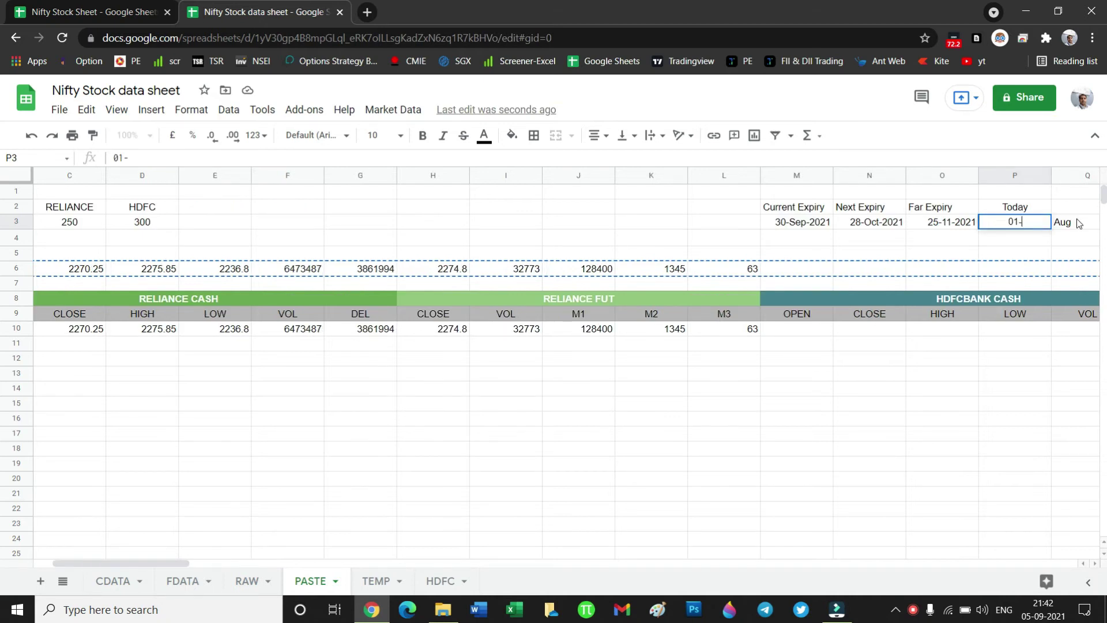
text(09-2021)
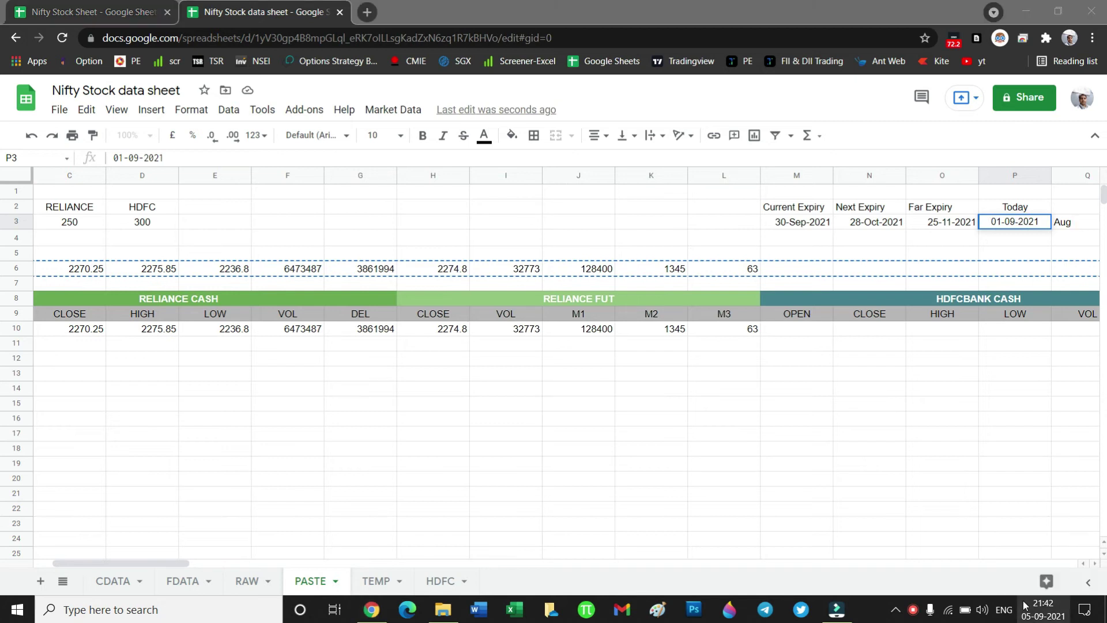
click(1043, 609)
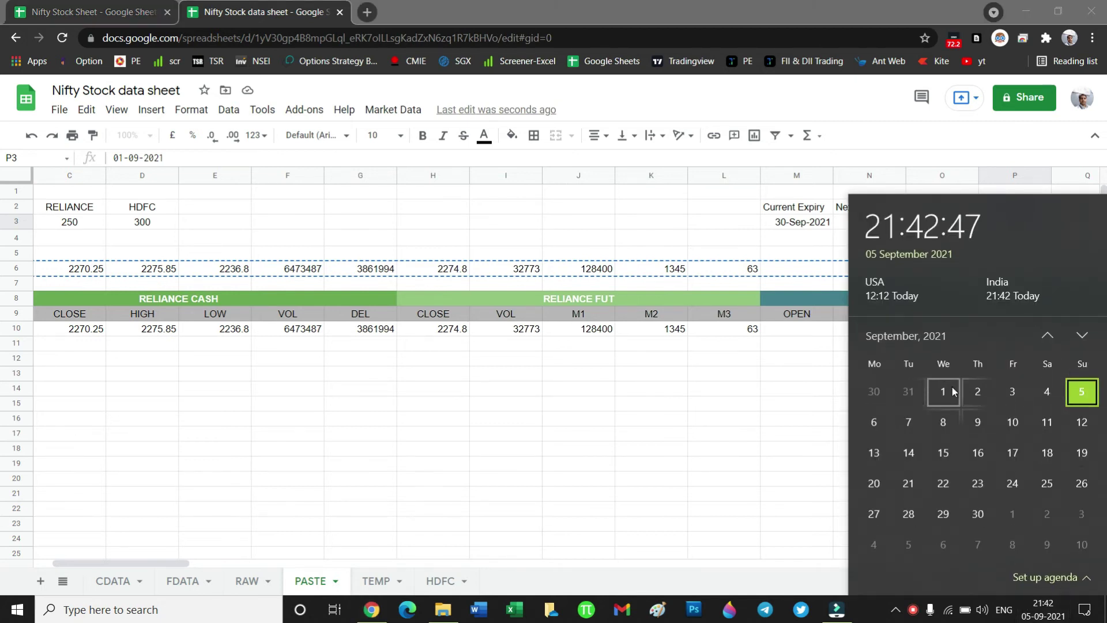
click(778, 388)
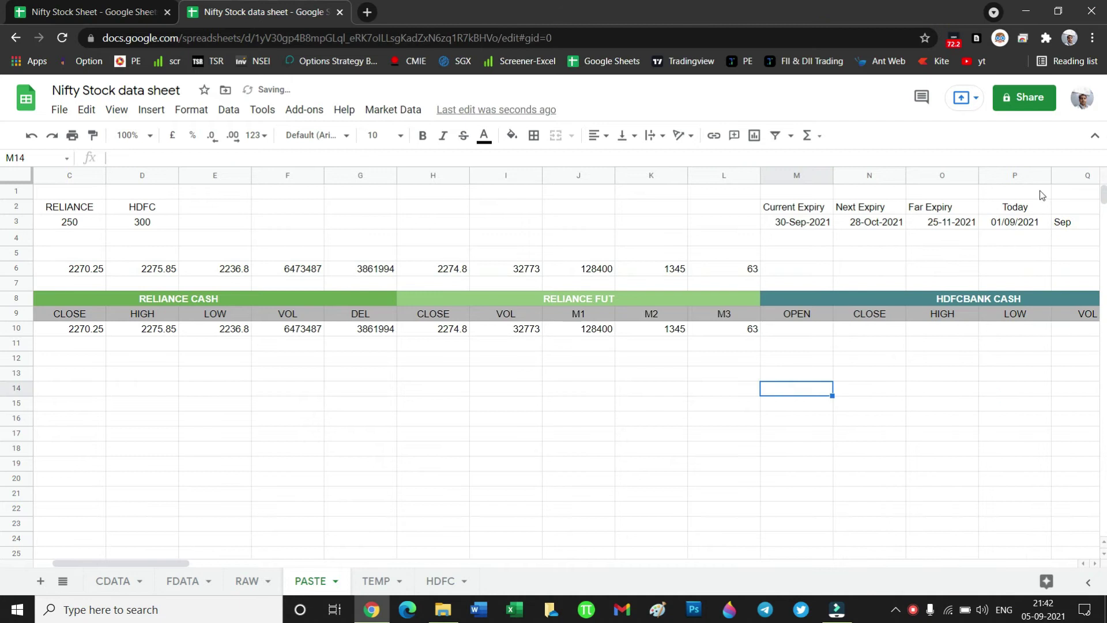
click(1020, 225)
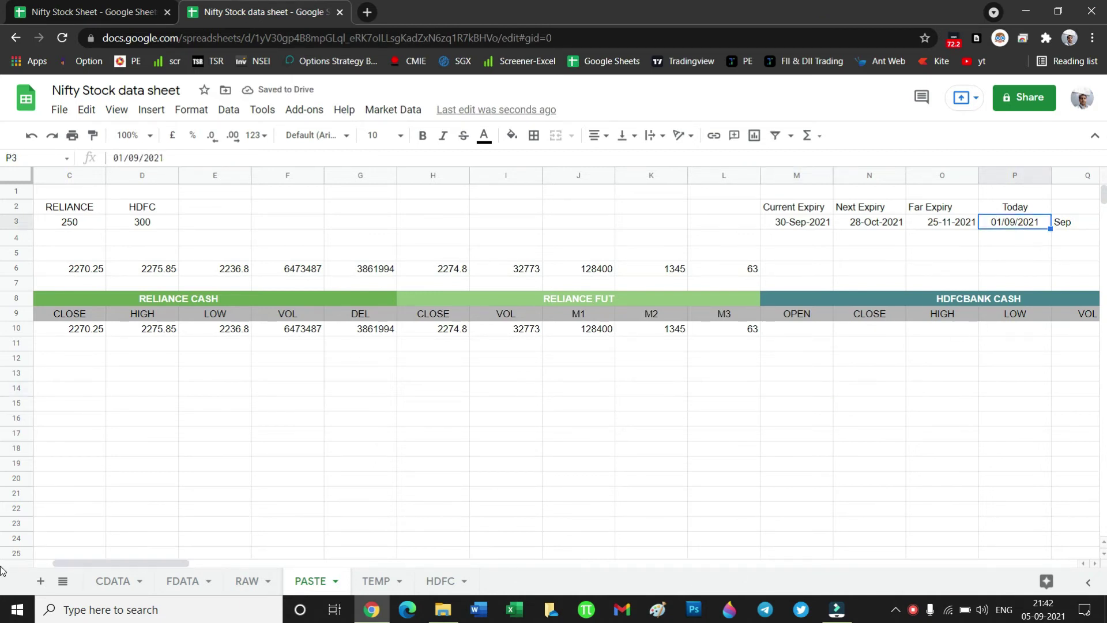
Check the linked date in A6 and run the CASH DATA script to fetch the cash data for the new date.
drag(76, 561, 59, 562)
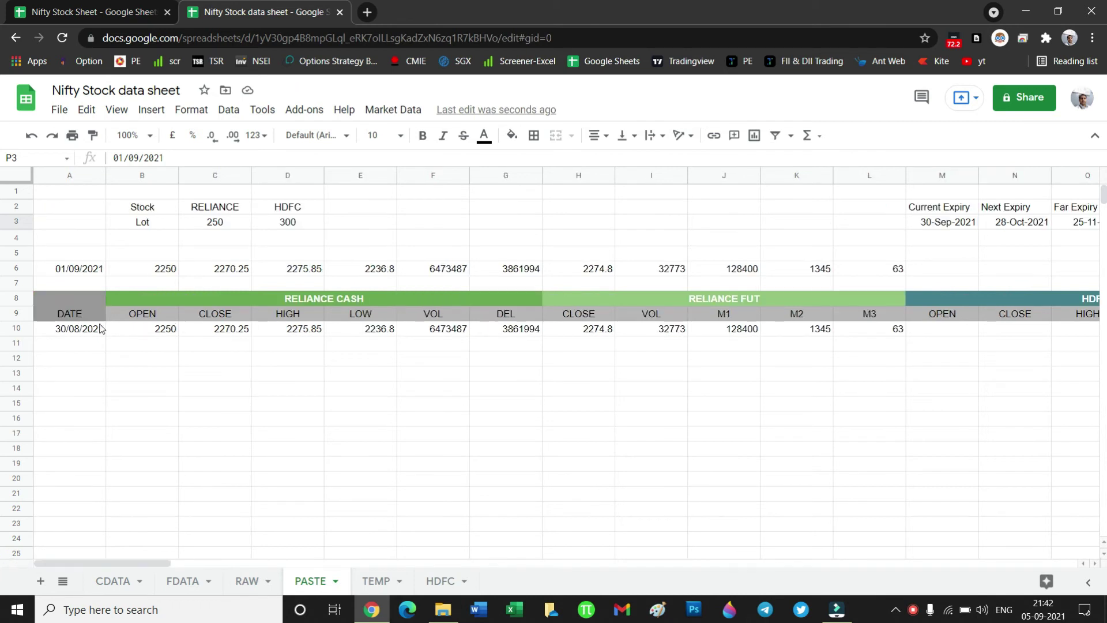
click(74, 272)
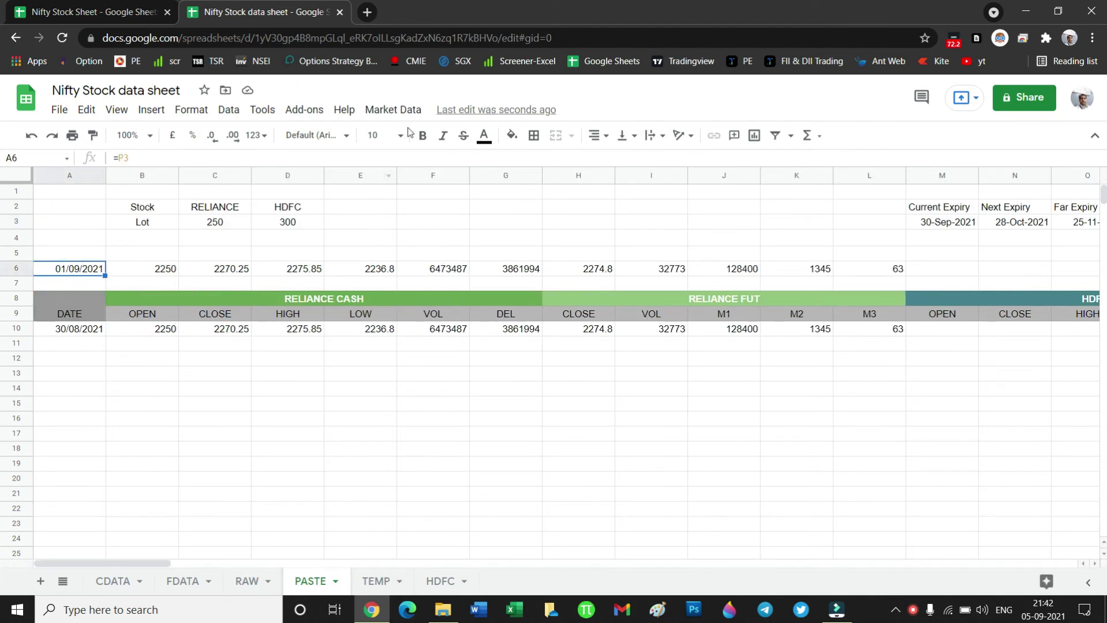
click(384, 108)
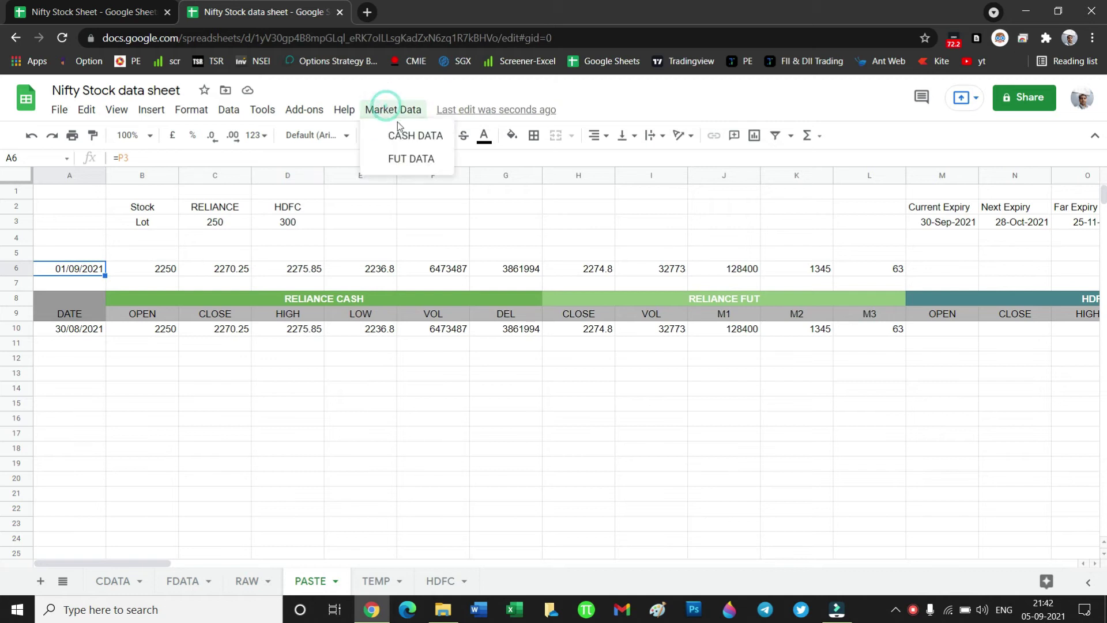
click(400, 135)
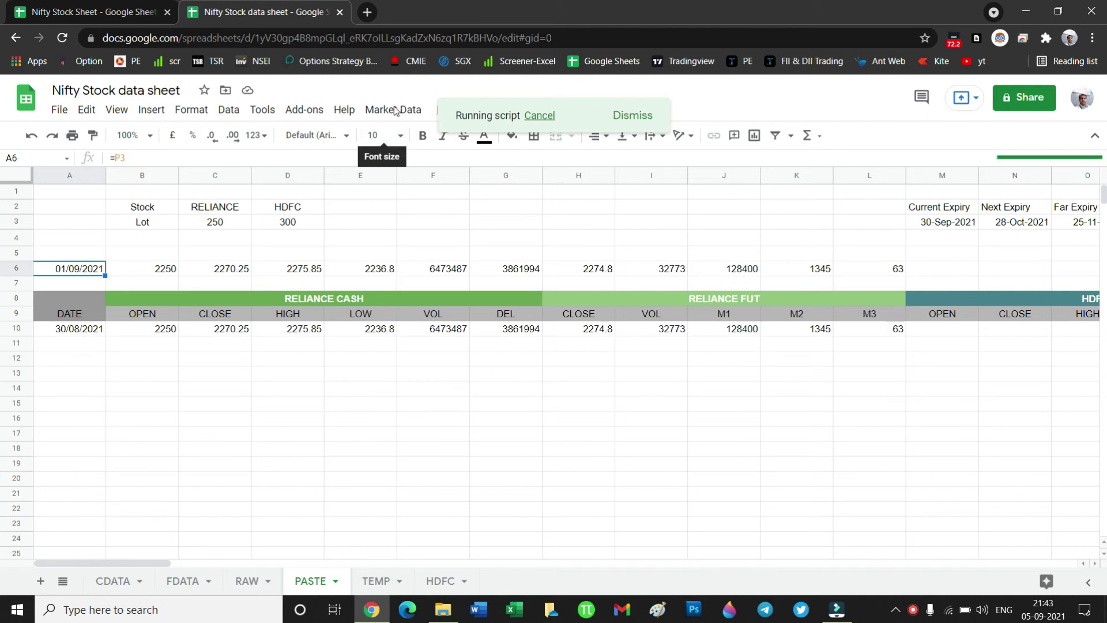
Try running the FUT DATA script, look at the futures download link, and cancel the script.
click(393, 112)
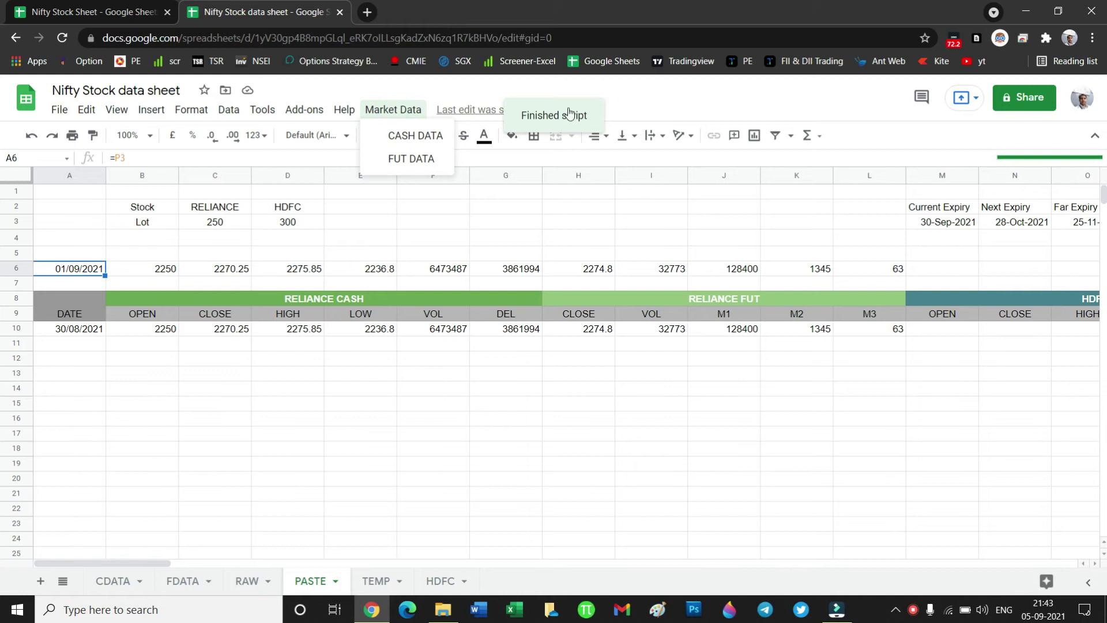
click(428, 152)
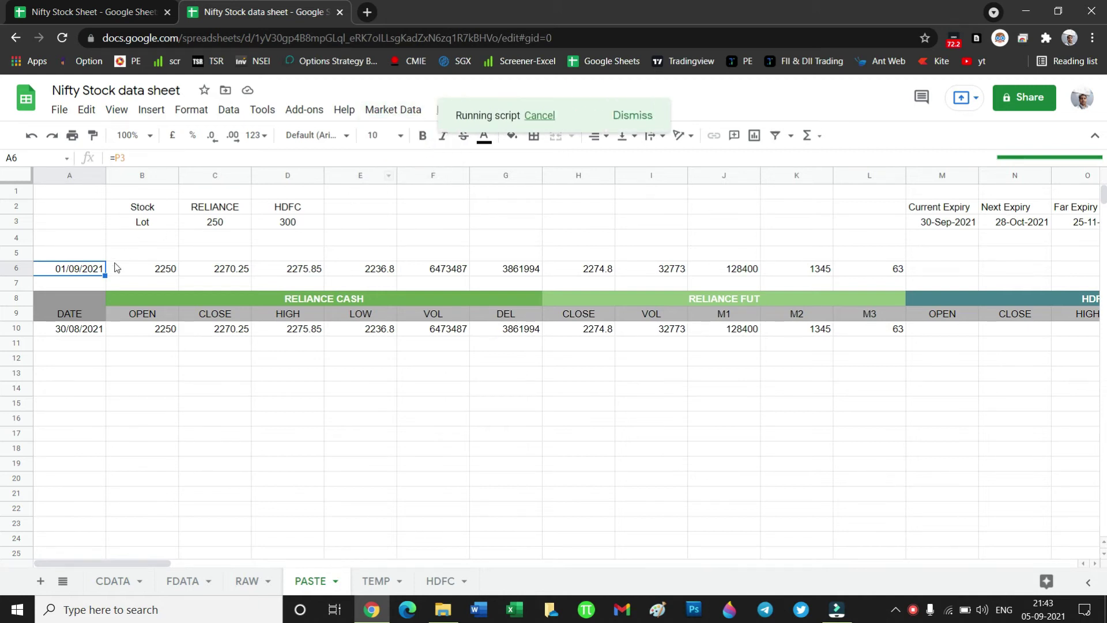
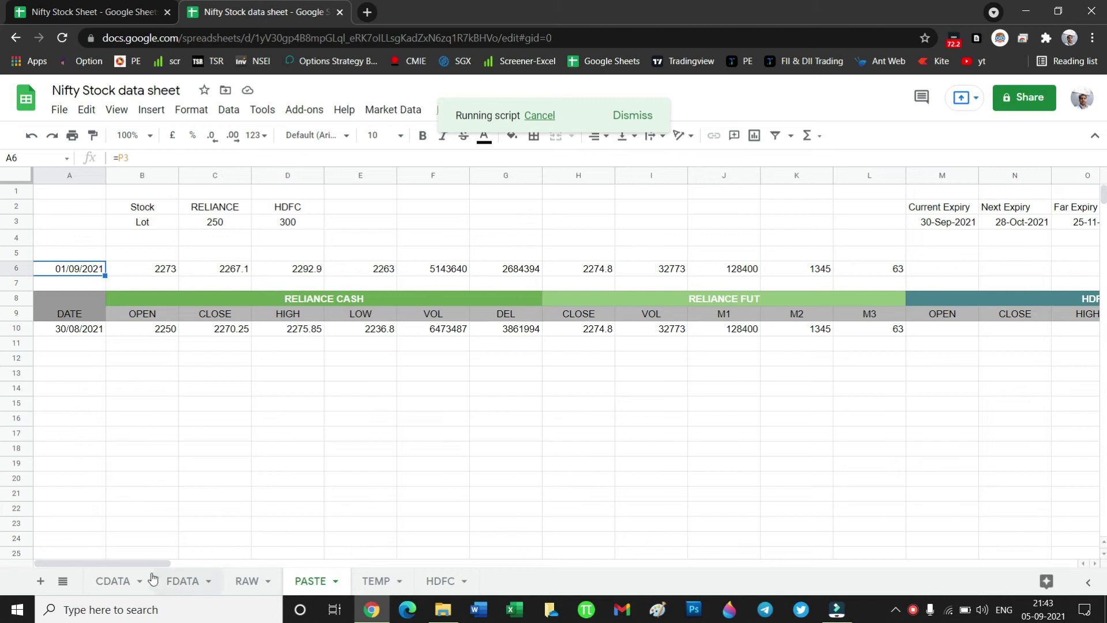
drag(149, 565, 424, 568)
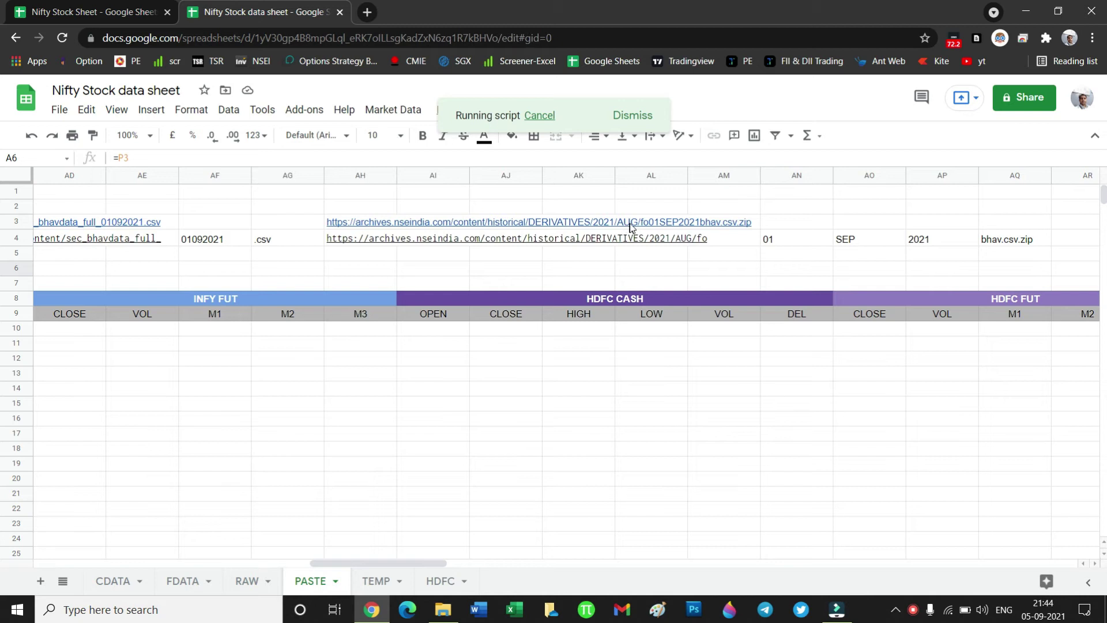
click(540, 117)
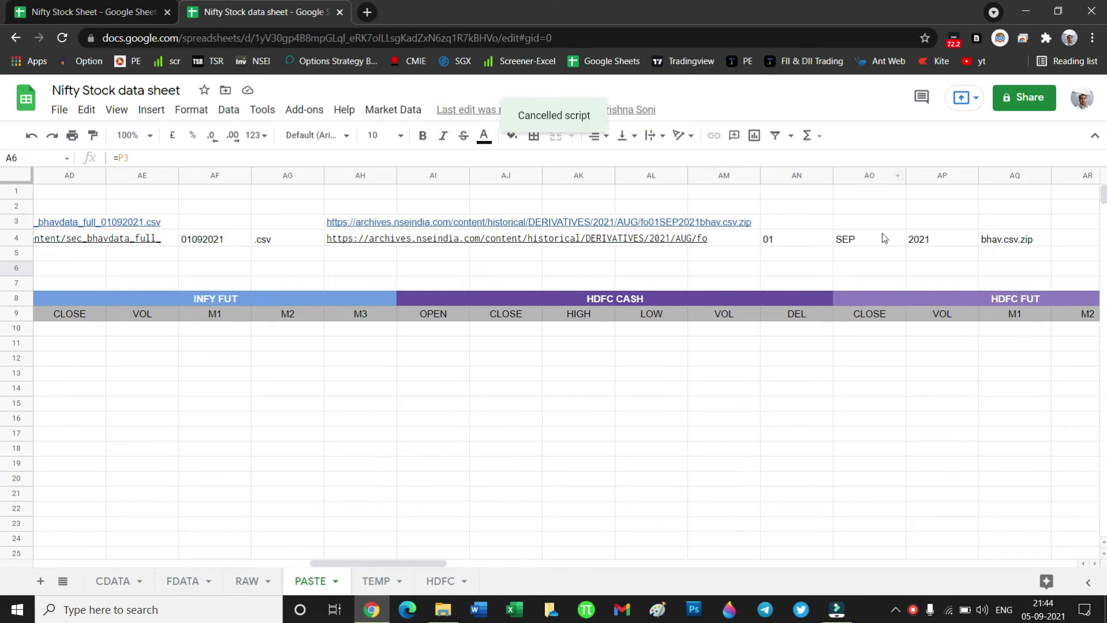
Inspect the parts of the futures download link and remove /AUG/fo from the end of the base URL in AH4.
click(845, 243)
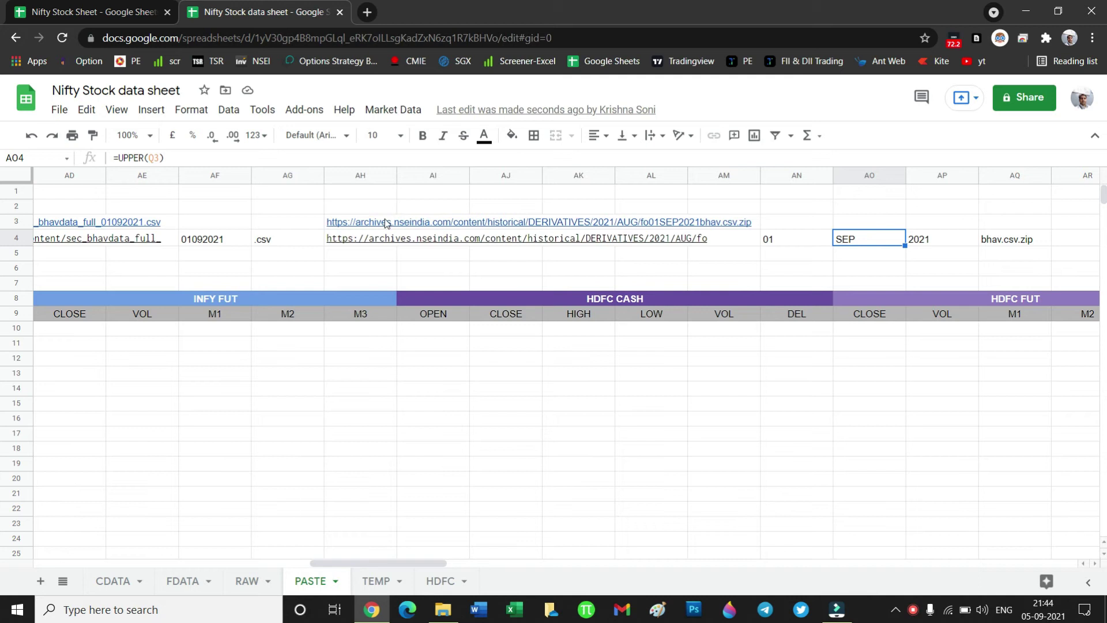
click(358, 224)
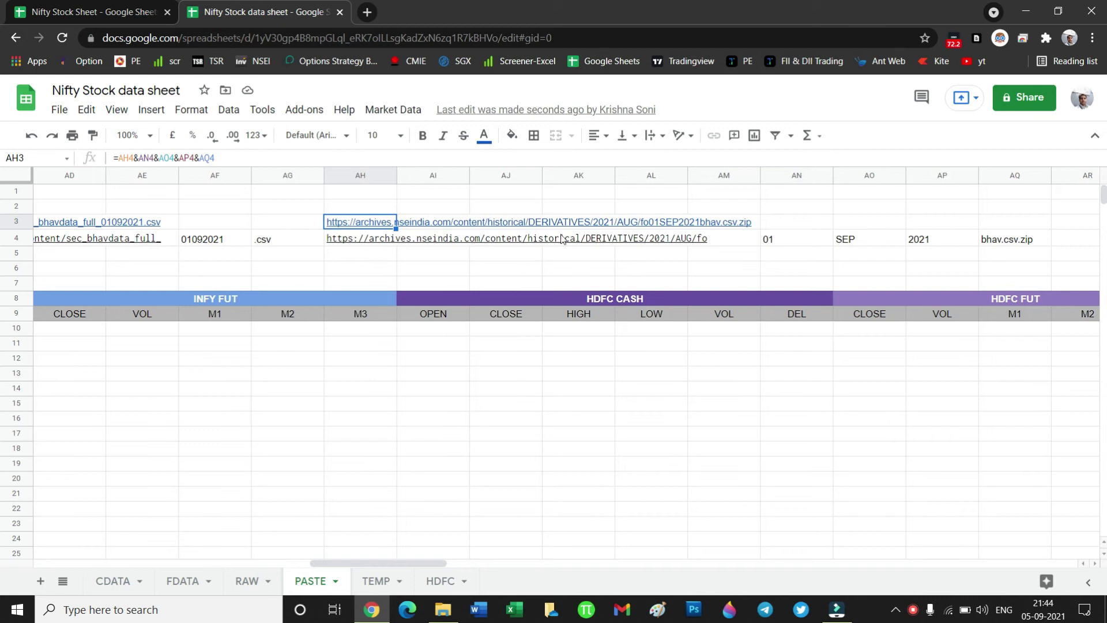
click(349, 241)
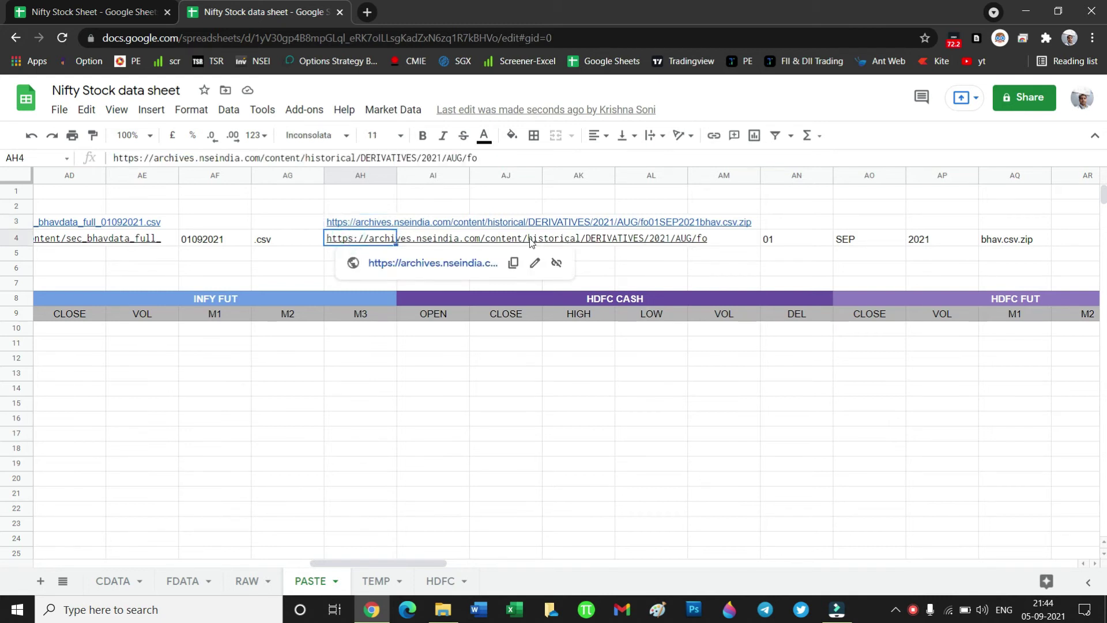
drag(443, 159, 494, 159)
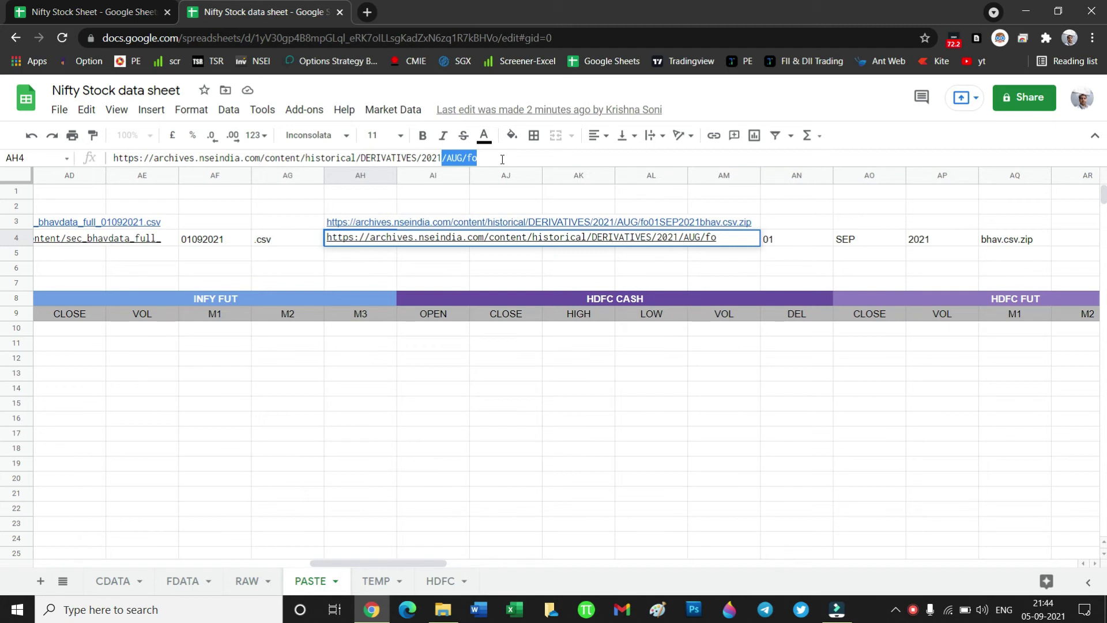
key(BackSpace)
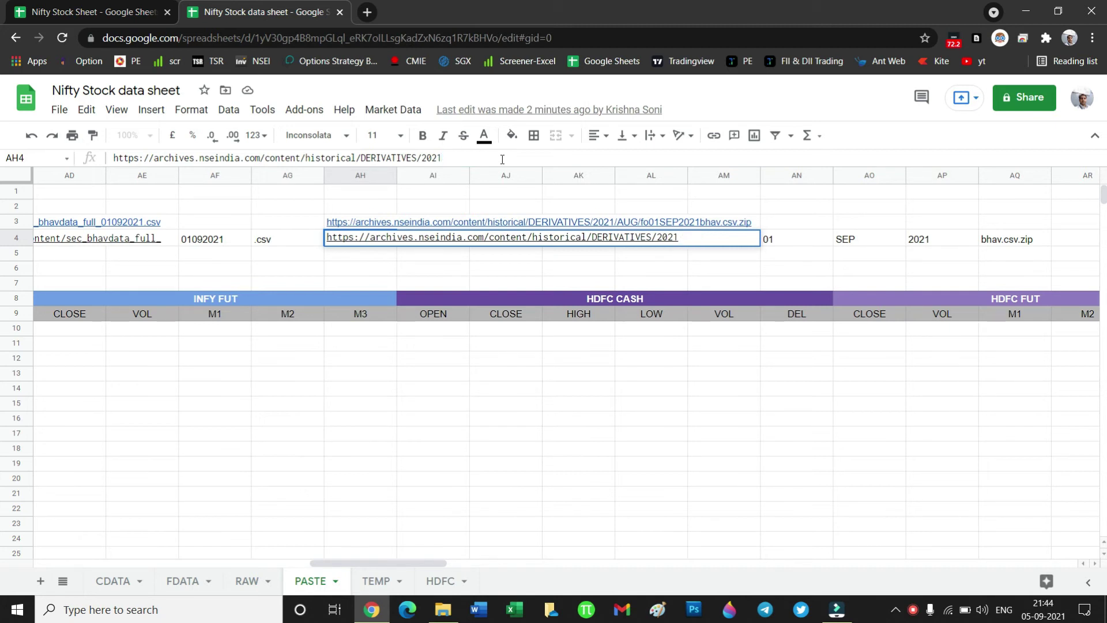
key(Return)
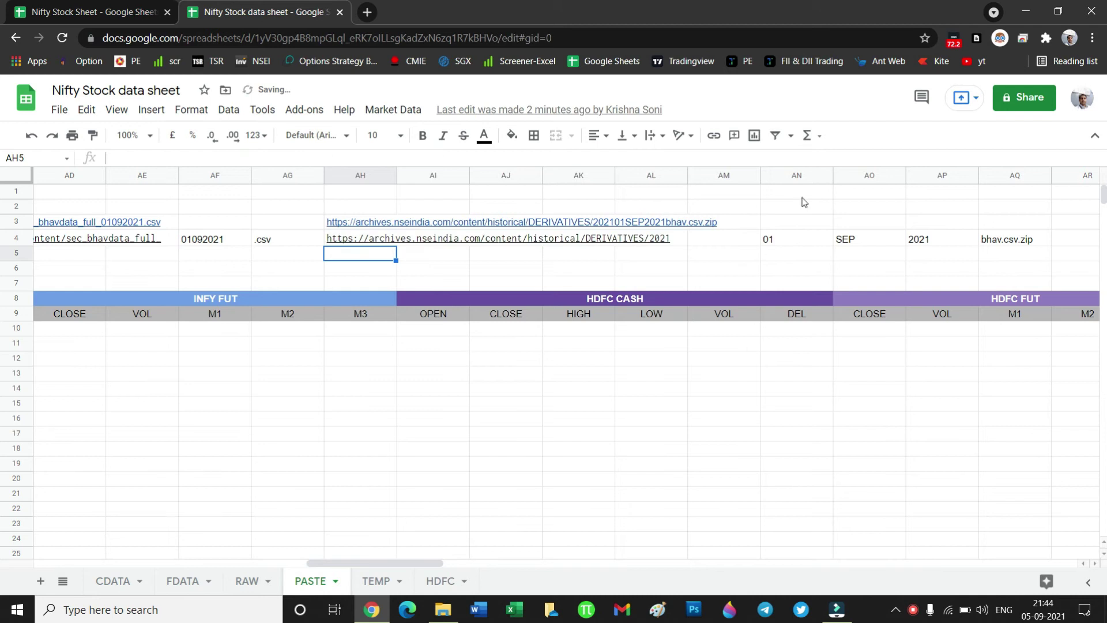
Enter the URL part fo in the empty cell AM4, just before the day part of the futures link.
click(740, 242)
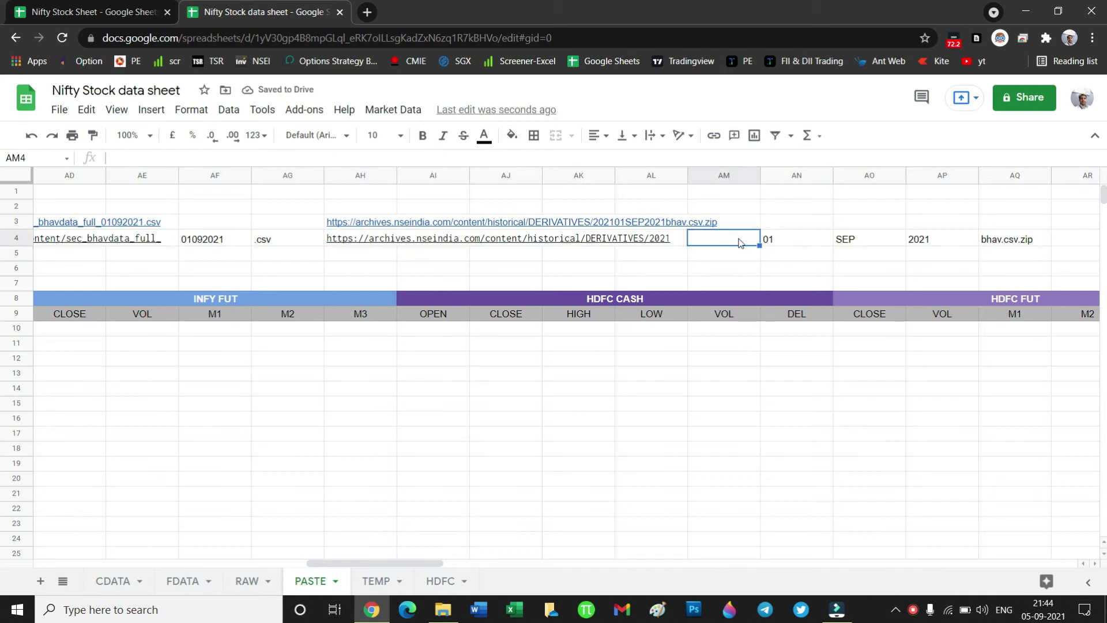
text(fo)
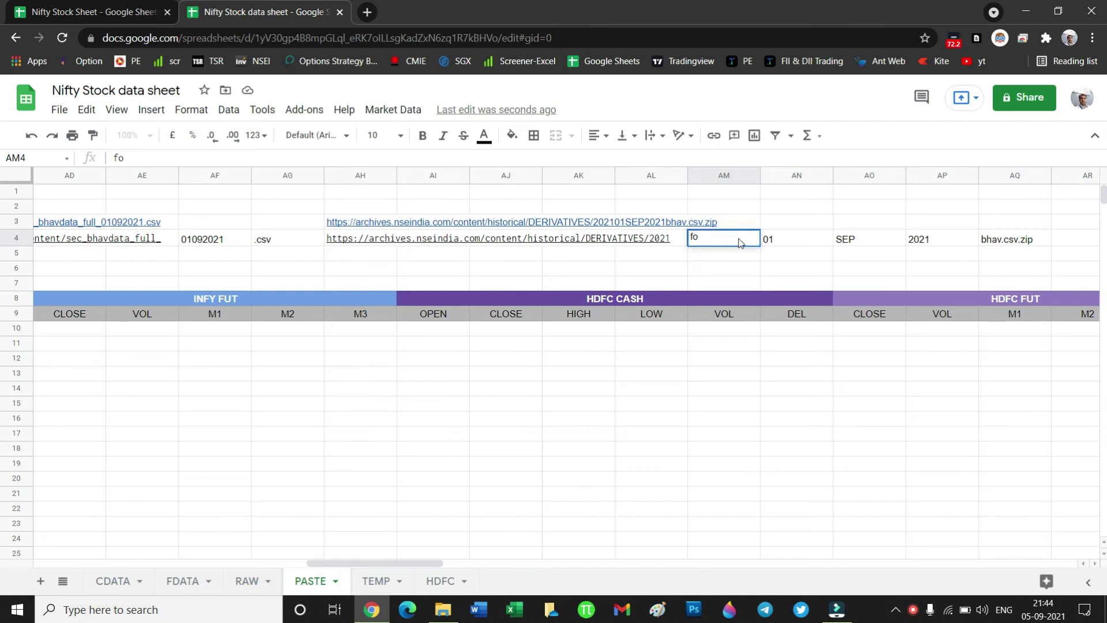
key(Return)
Replace the futures link formula in AH3 with =AH4&AO4&AM4&AN4&AO4&AP4&AQ4 so that the month and fo parts precede the day.
click(329, 224)
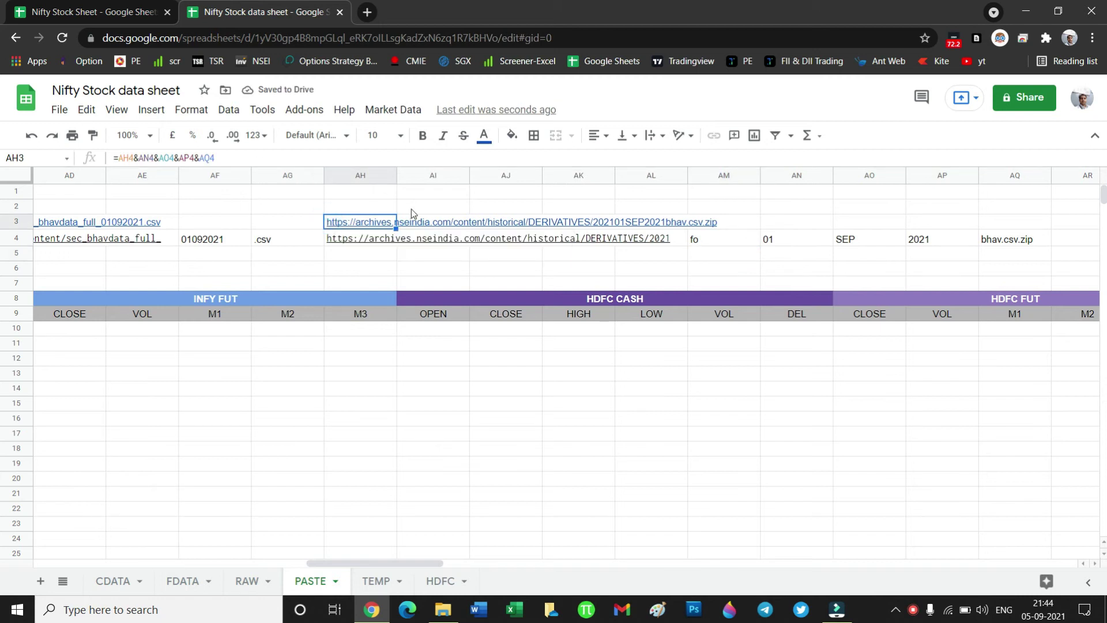
key(Delete)
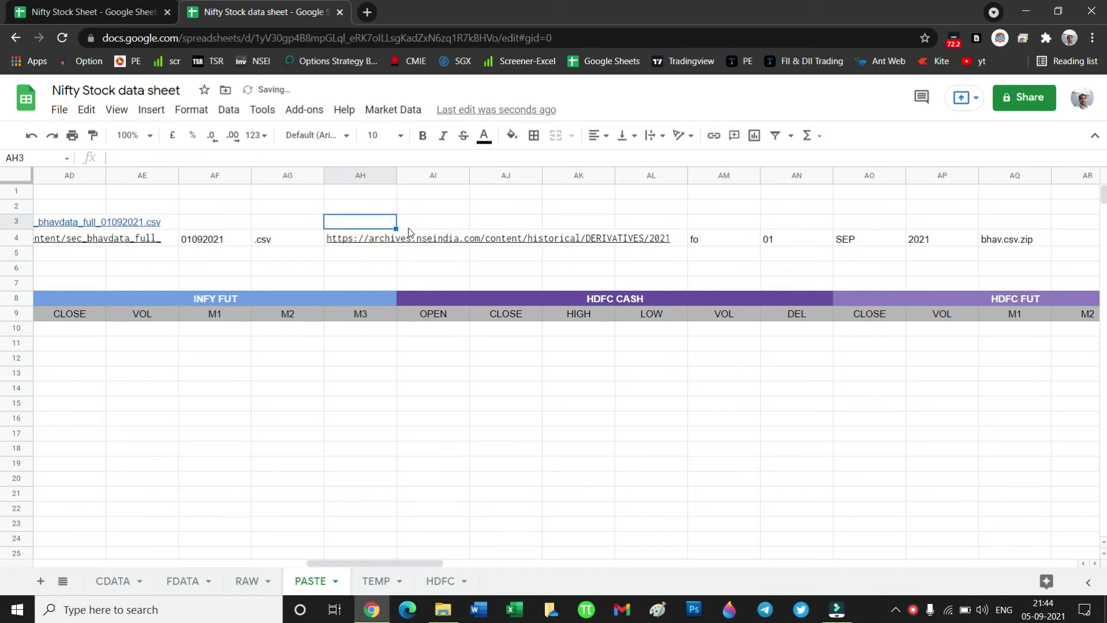
text(=)
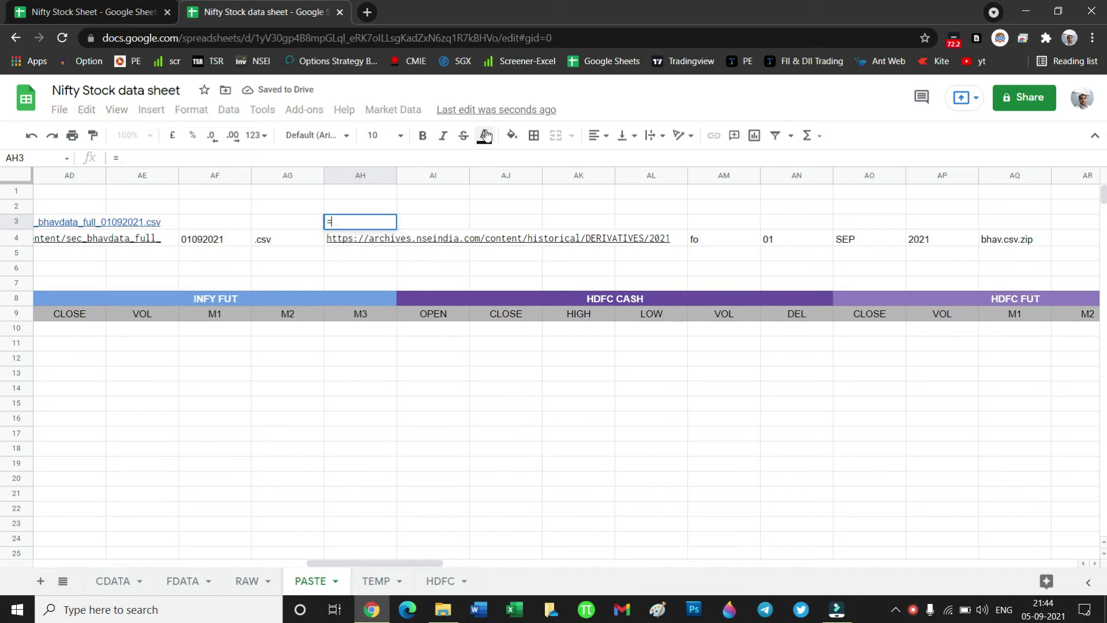
click(353, 245)
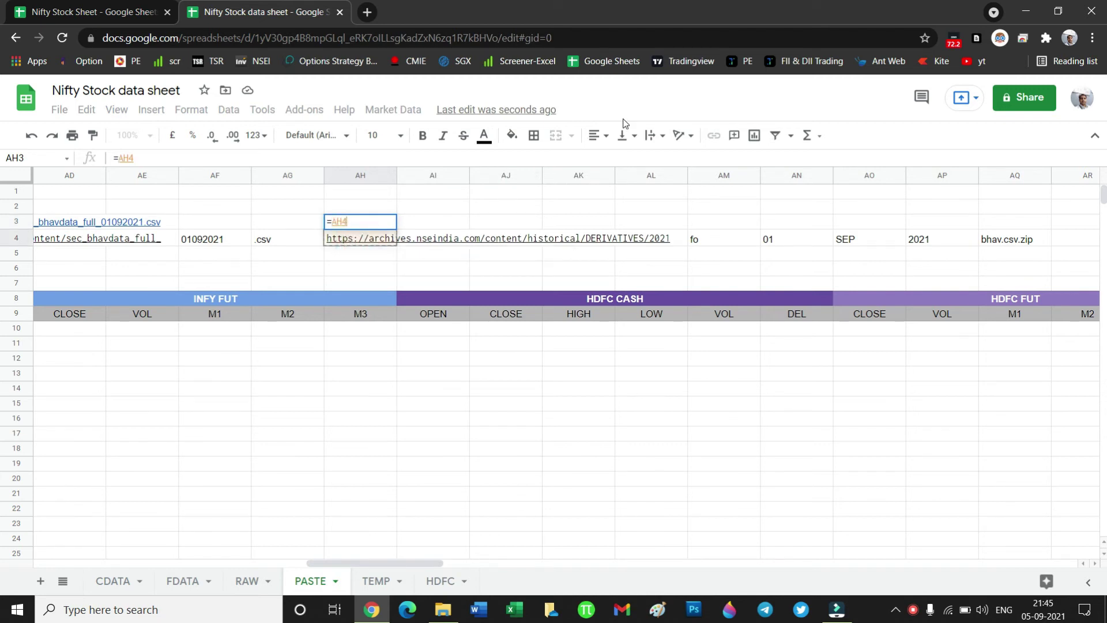
text(&)
click(864, 246)
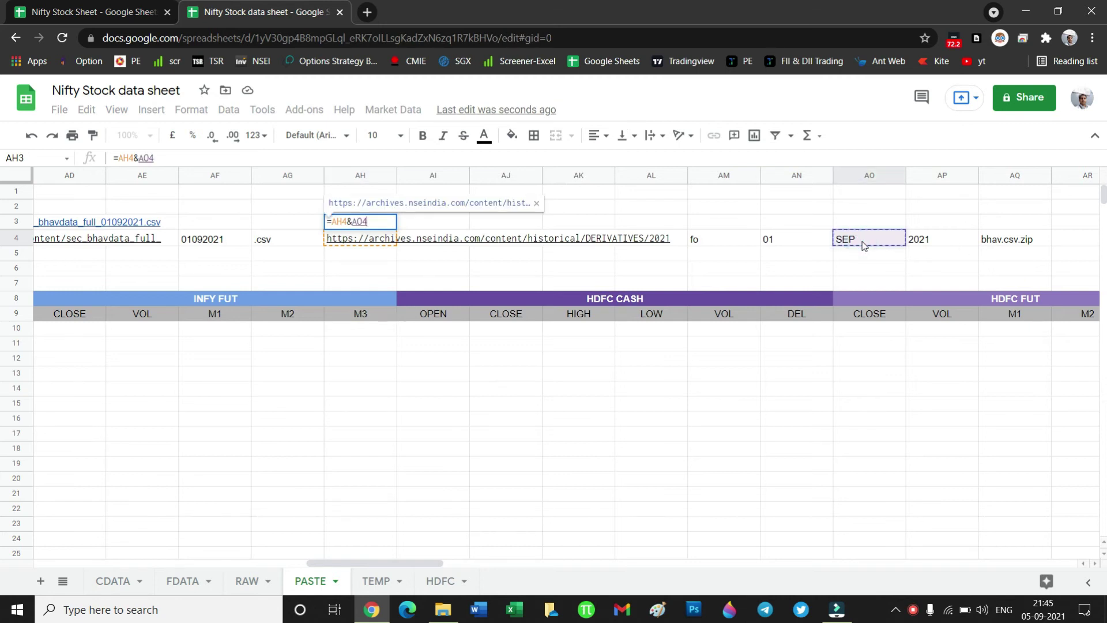
text(&)
click(736, 242)
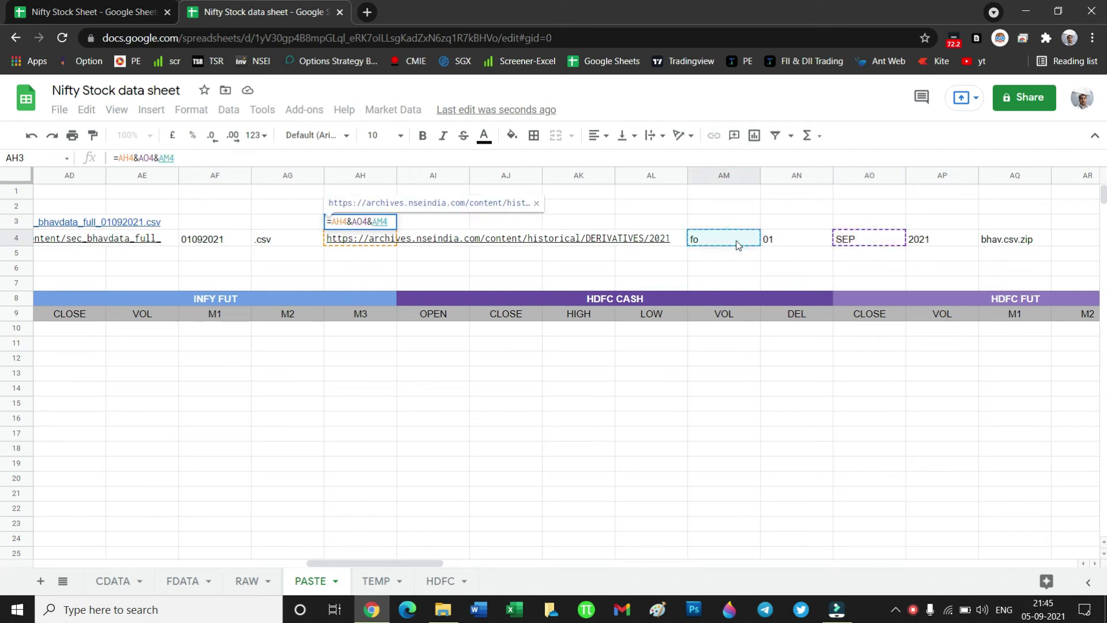
text(&)
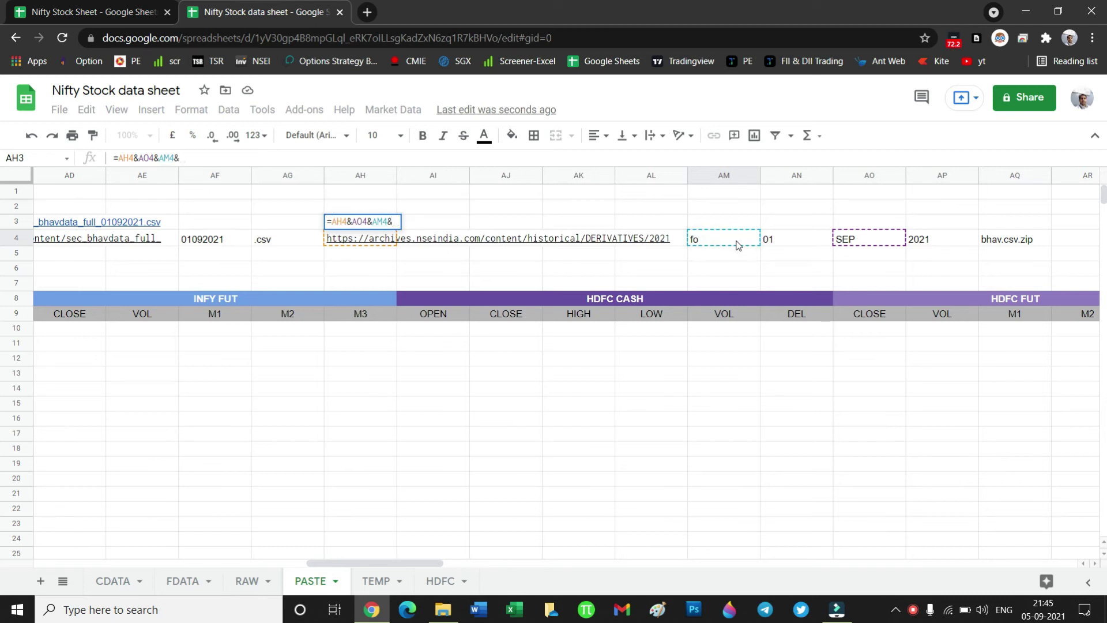
click(782, 244)
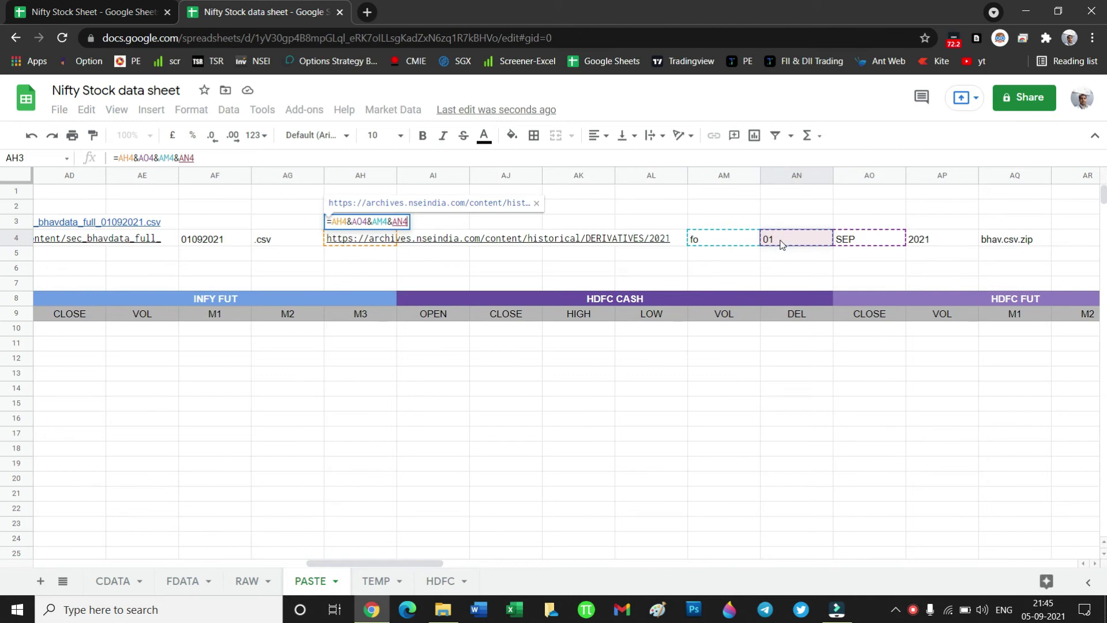
text(&)
click(864, 248)
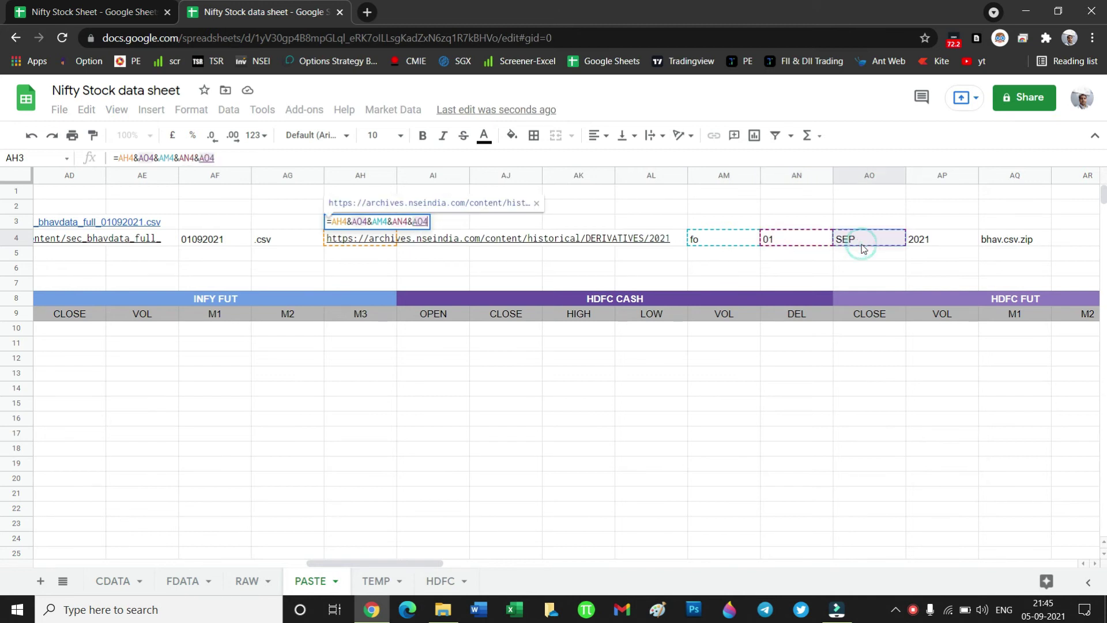
text(&)
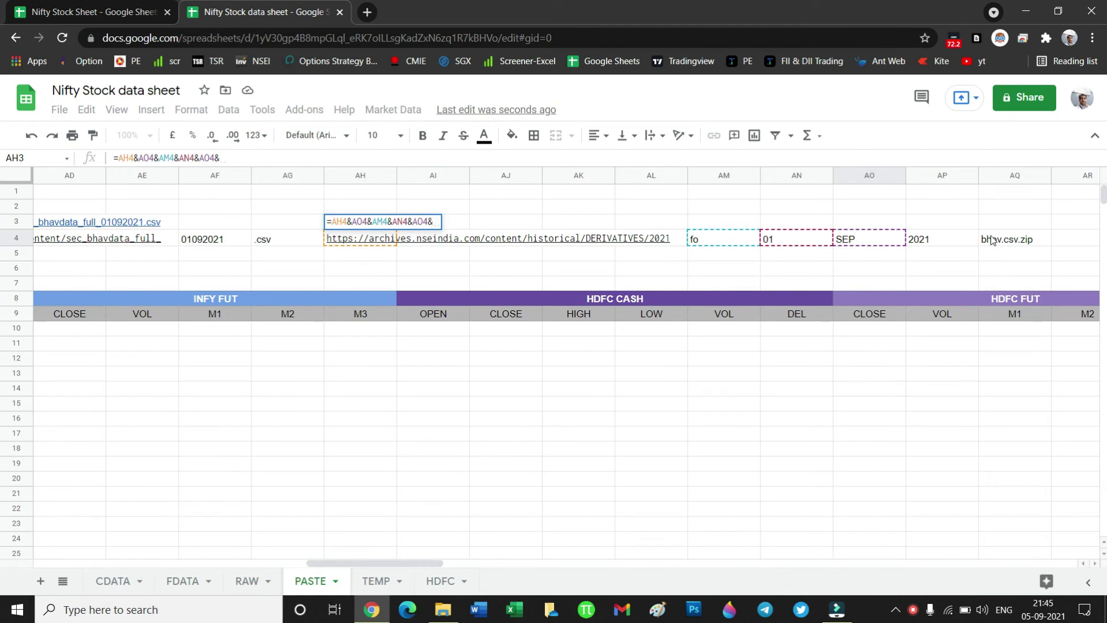
click(937, 243)
text(&)
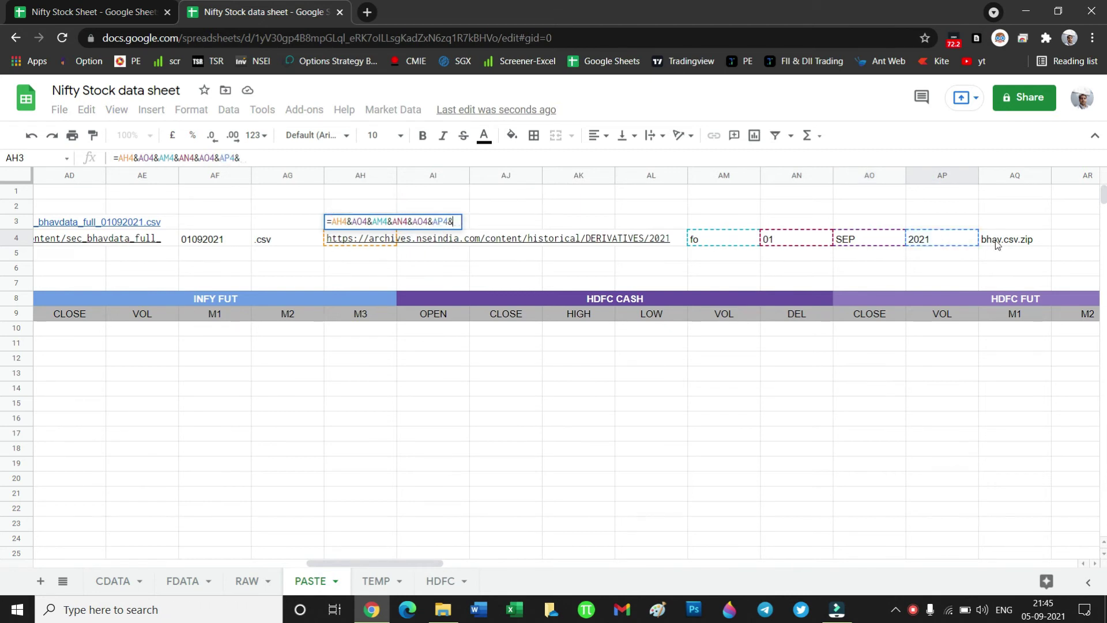
click(997, 243)
key(Return)
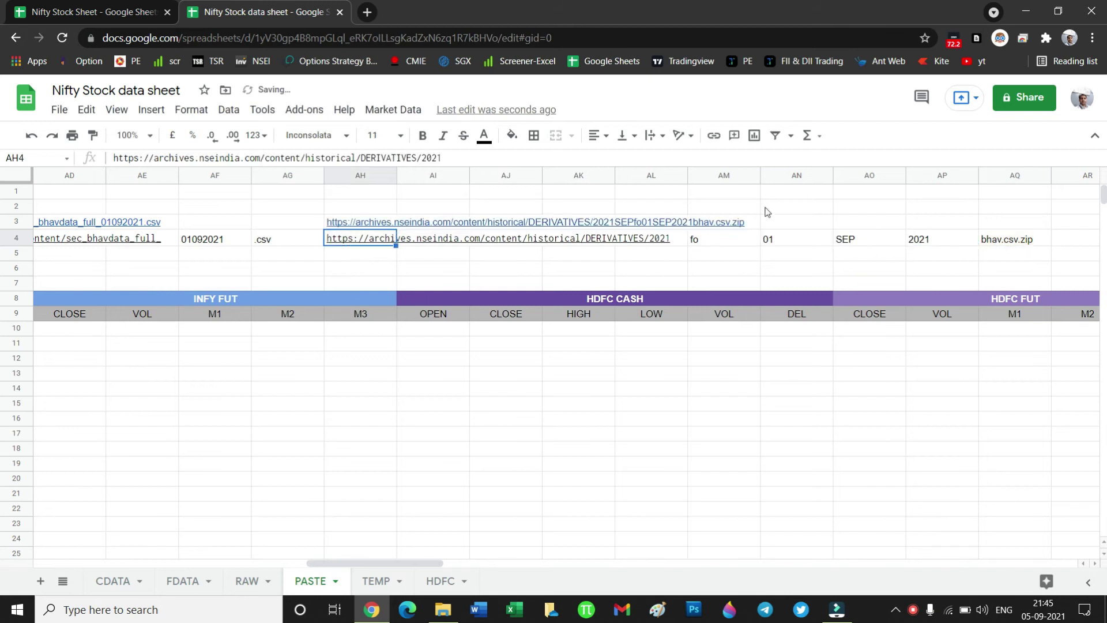
Copy the rebuilt futures link from AH3 and open it in a new browser tab to test it.
mouse_move(355, 224)
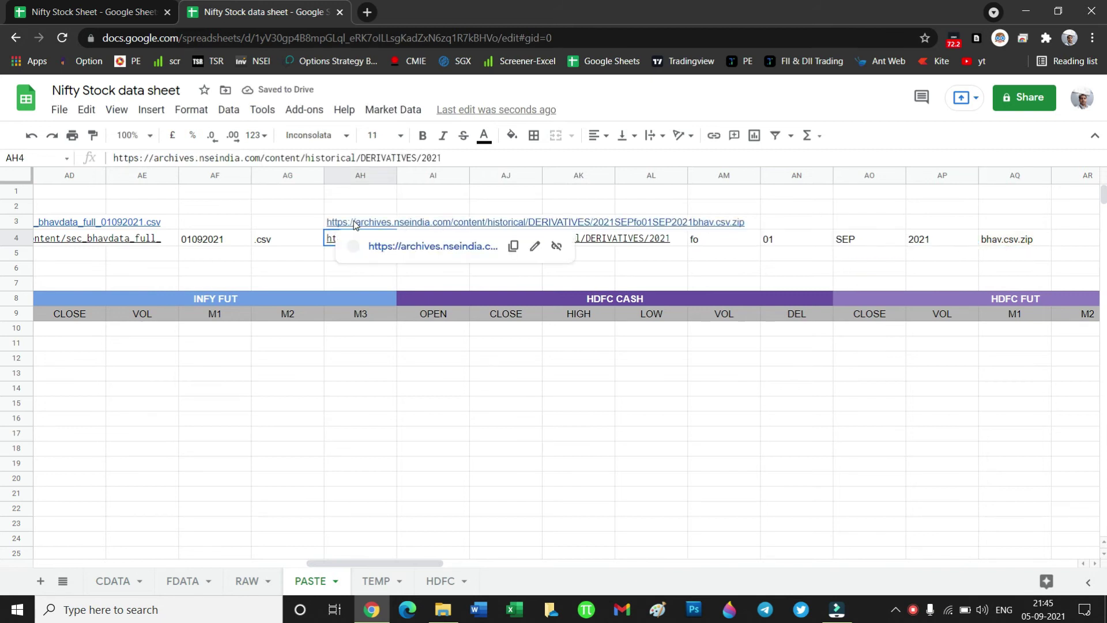
click(513, 247)
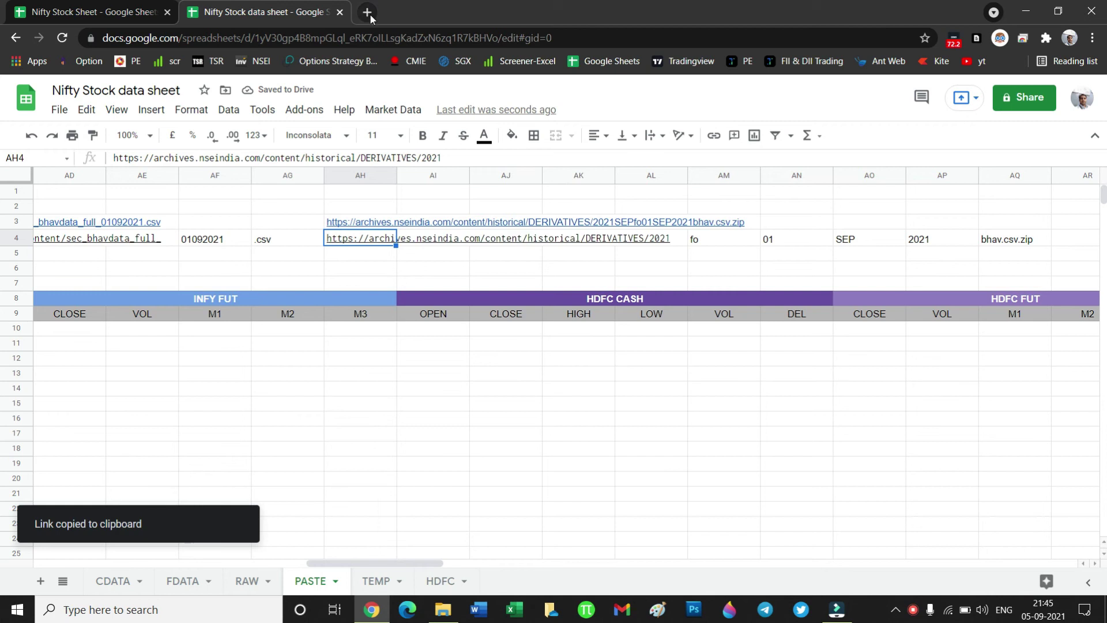
click(369, 13)
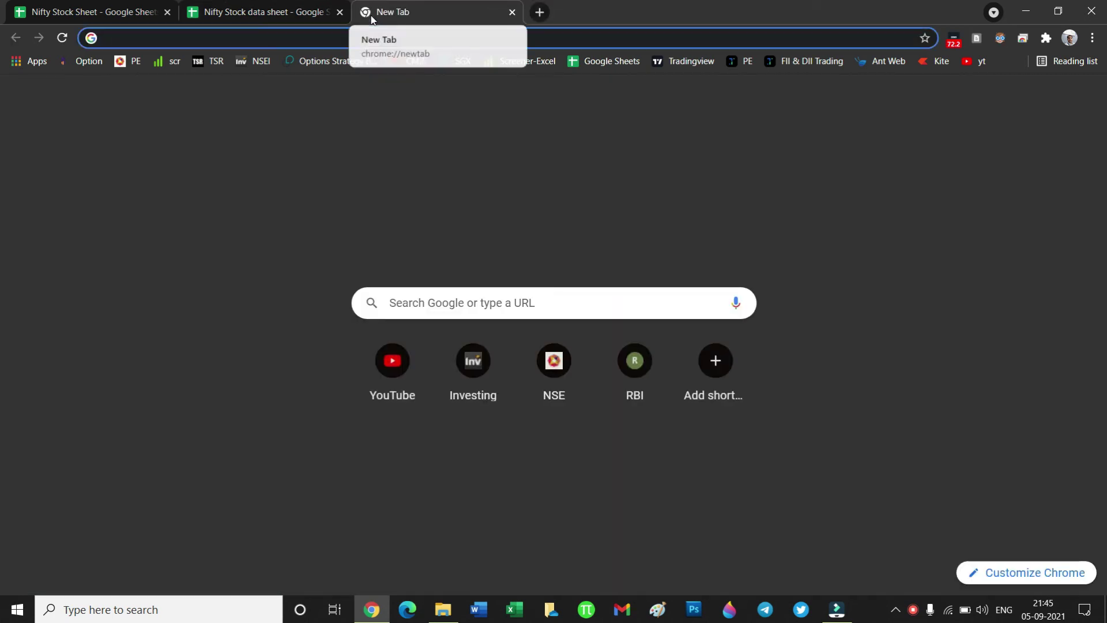
key(ctrl+v)
key(Return)
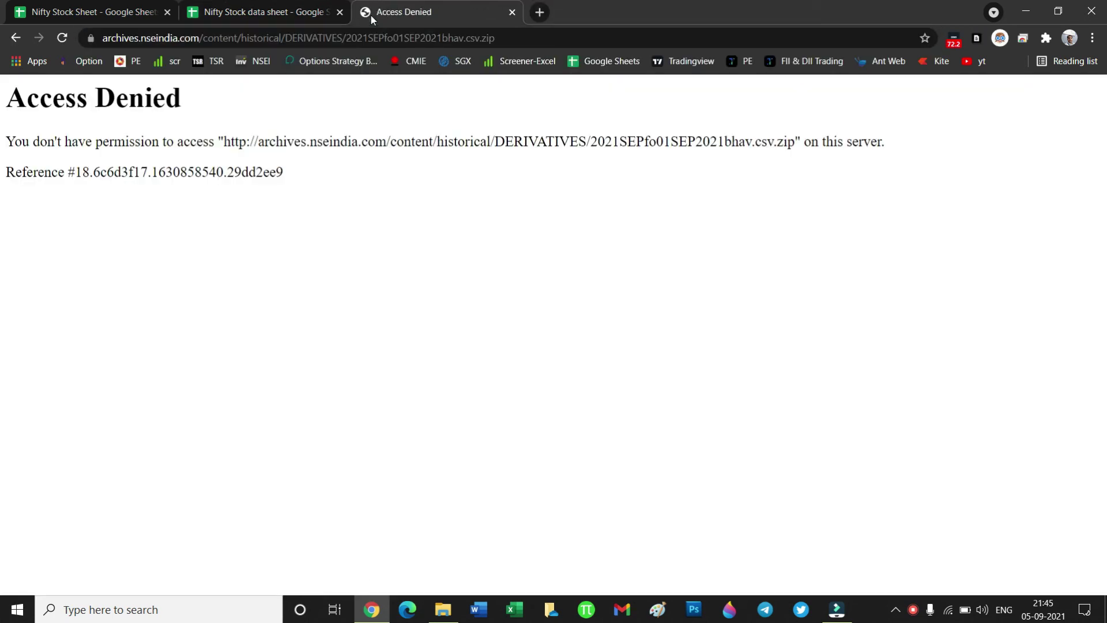
Copy the original 20 AUG 2021 futures link from B4 of the TEMP sheet and open it in a new browser tab.
click(539, 14)
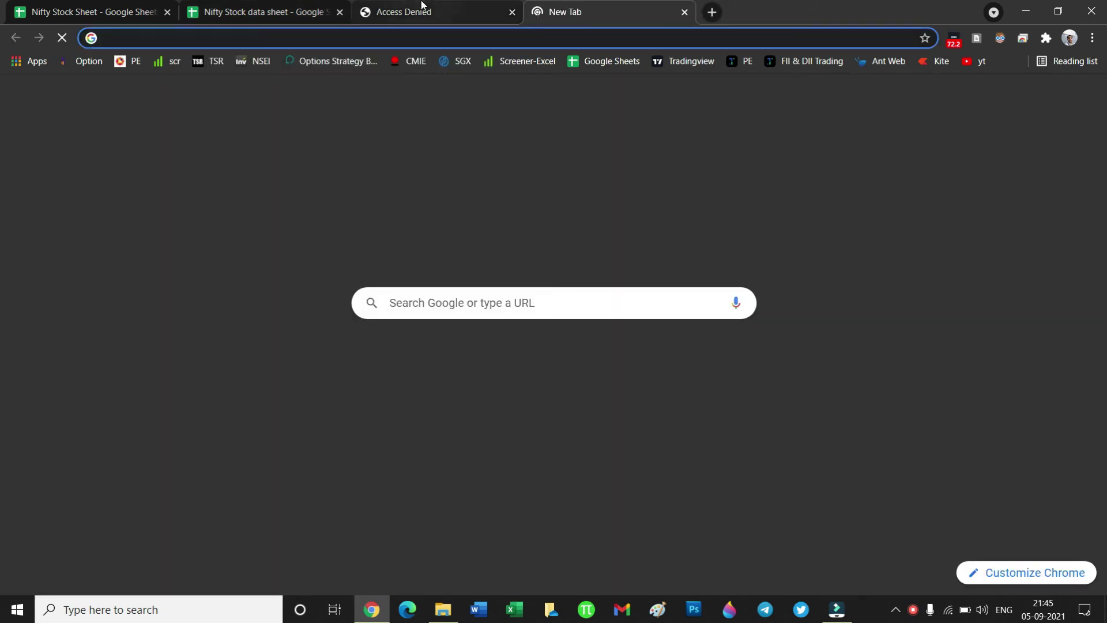
click(421, 5)
click(314, 8)
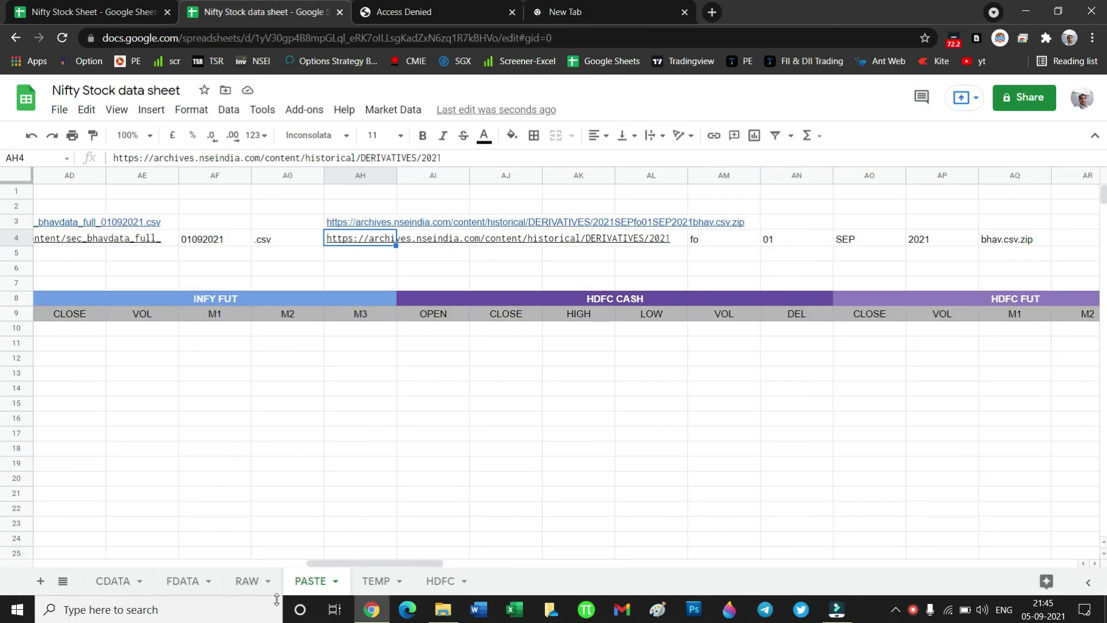
click(376, 581)
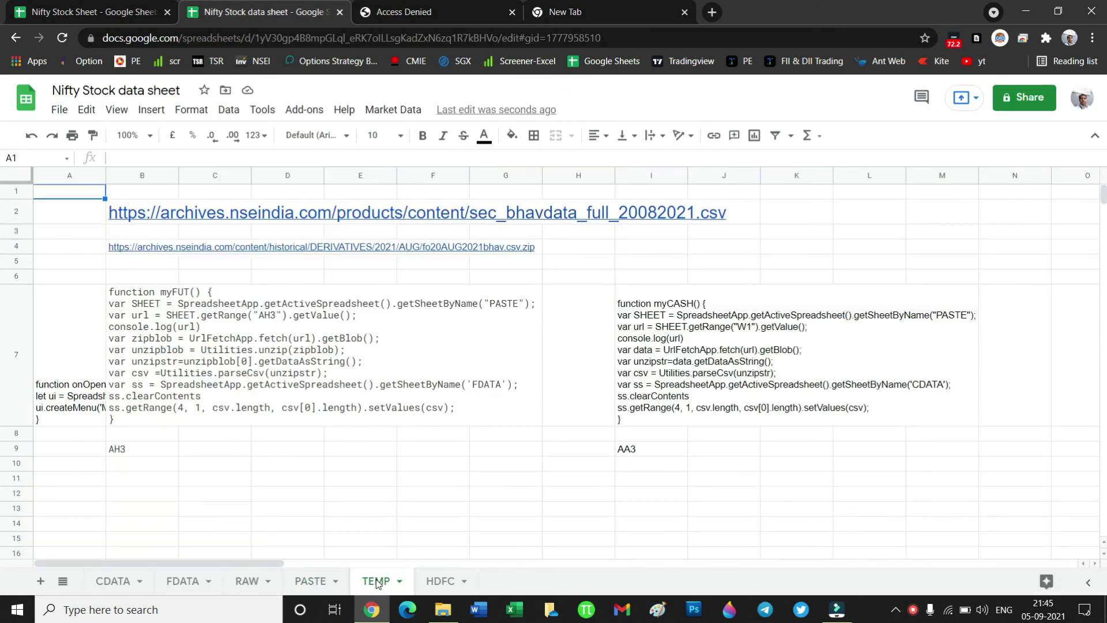
click(569, 294)
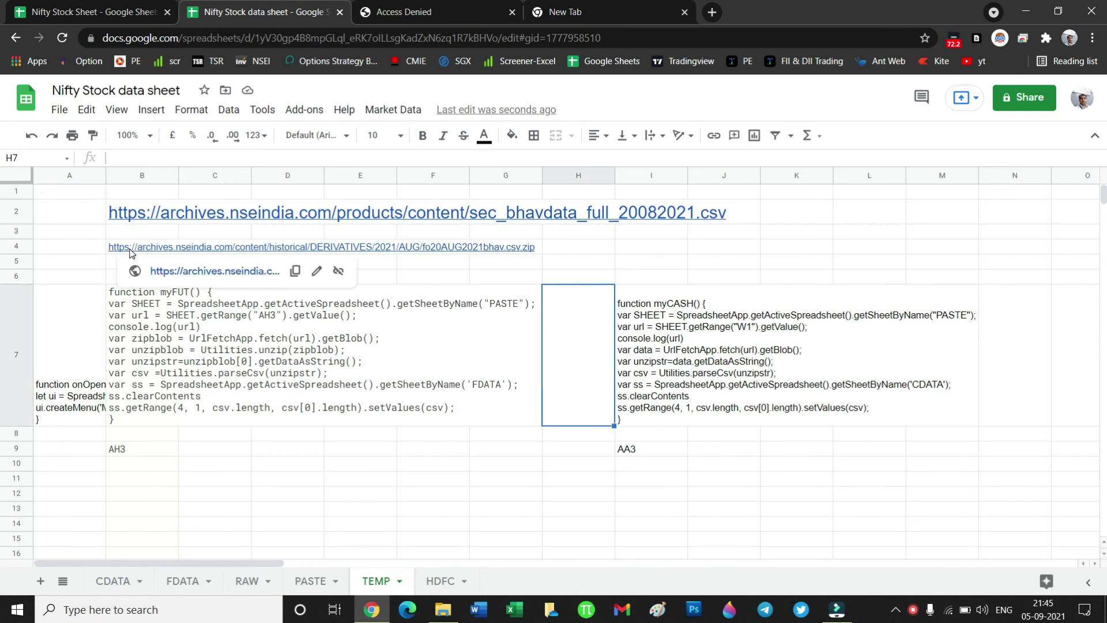
click(295, 271)
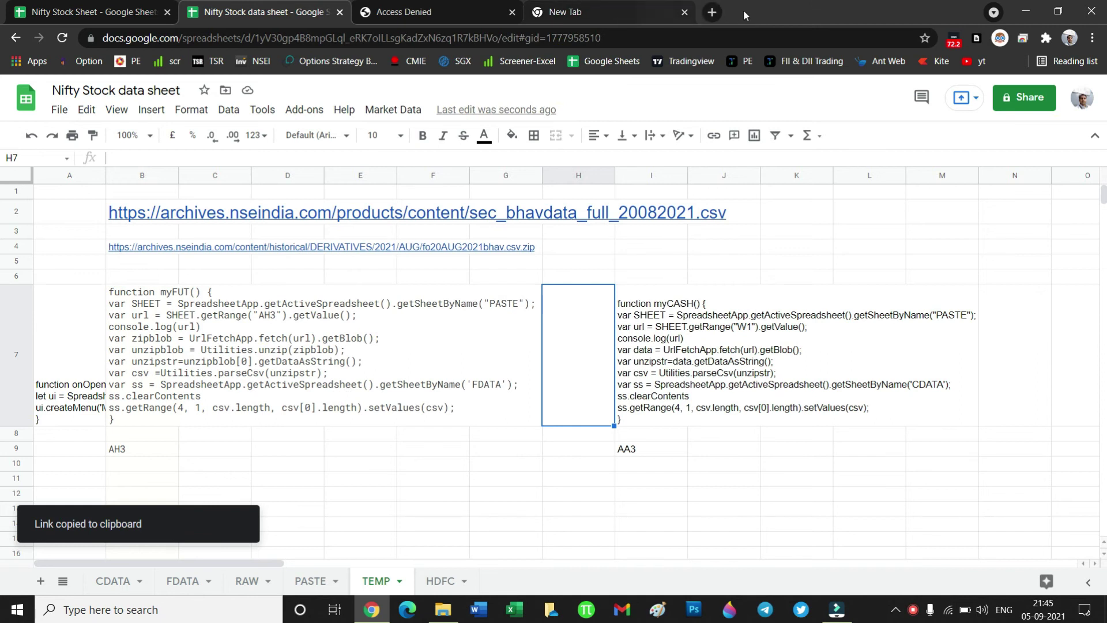
click(712, 12)
key(ctrl+v)
key(Return)
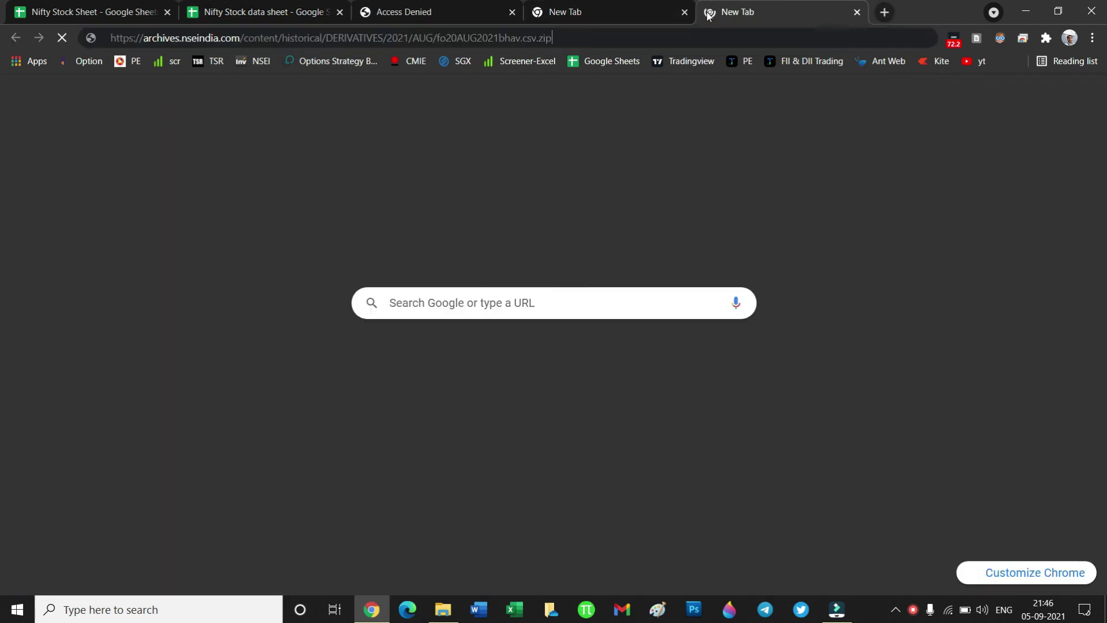
Close the browser tab holding the tested September link and return to the Nifty Stock data sheet.
click(620, 9)
drag(404, 10, 311, 6)
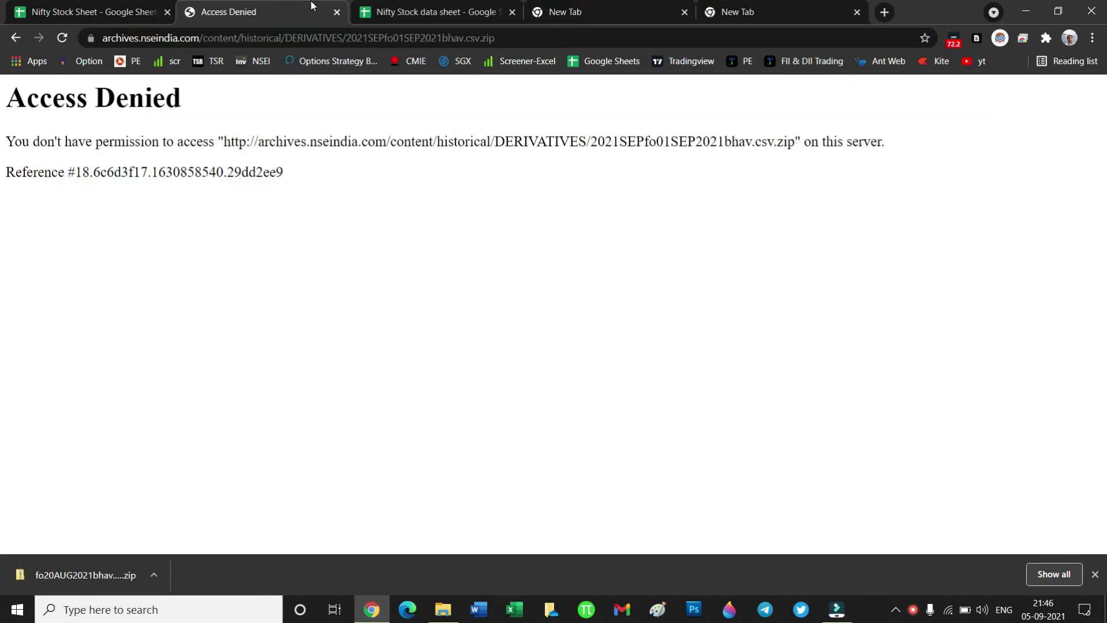
click(438, 11)
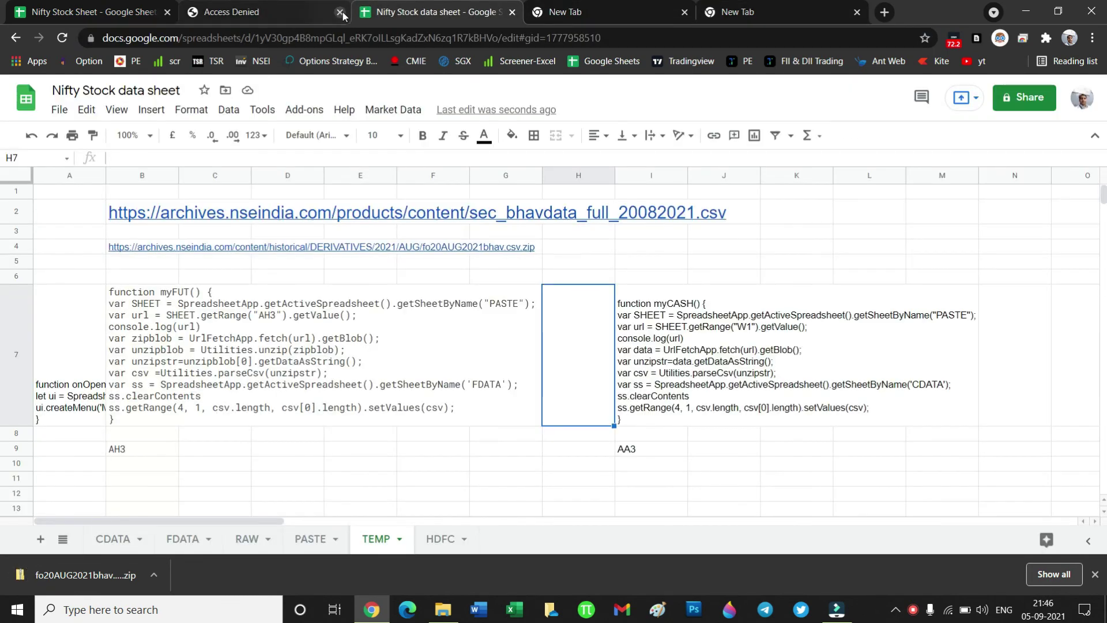
click(341, 12)
click(597, 5)
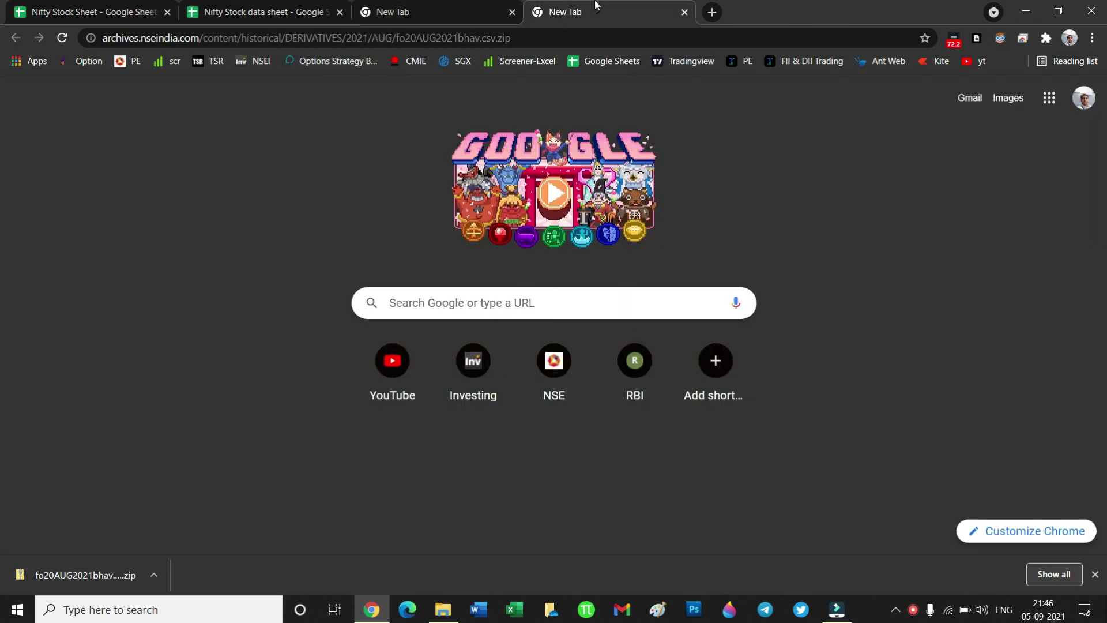
click(438, 8)
click(289, 11)
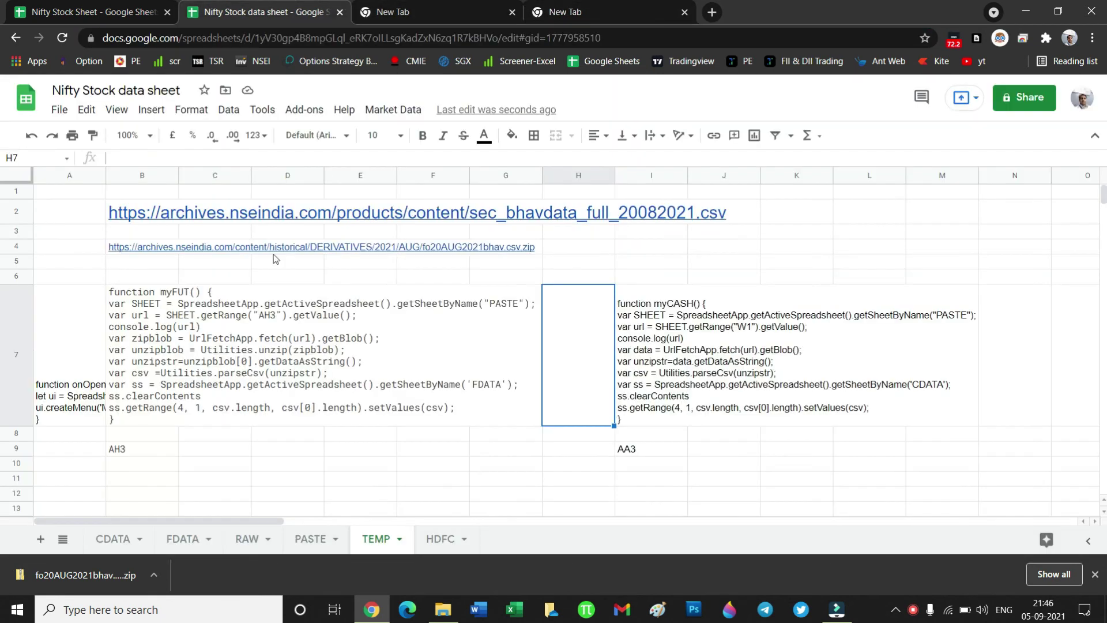
Copy the original August futures link from B4 of the TEMP sheet into AH5 of the PASTE sheet for comparison.
mouse_move(120, 255)
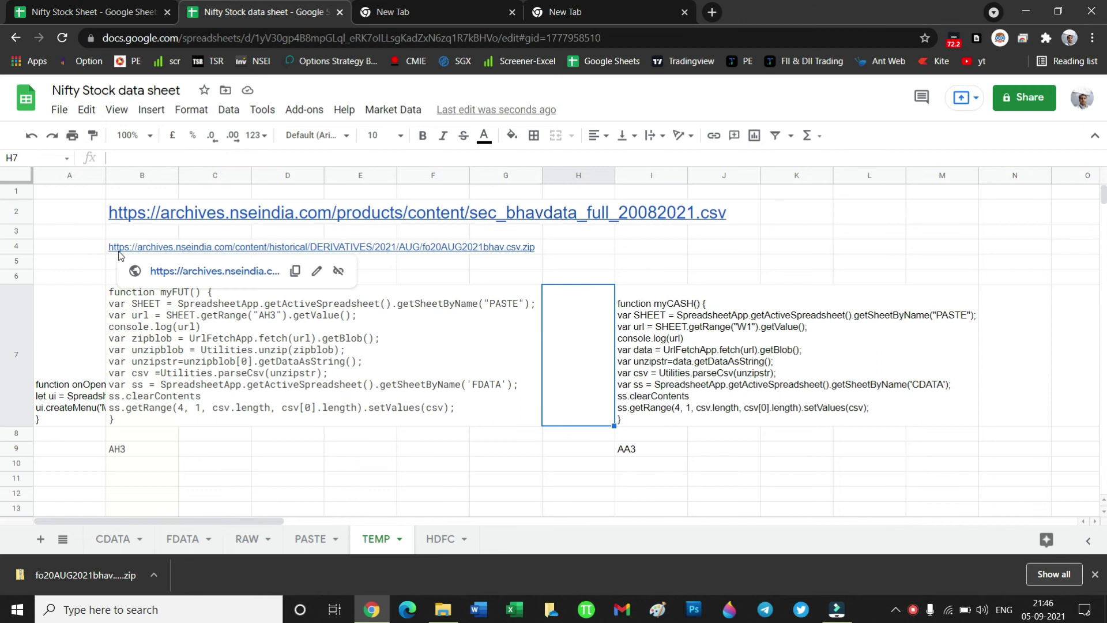
click(295, 271)
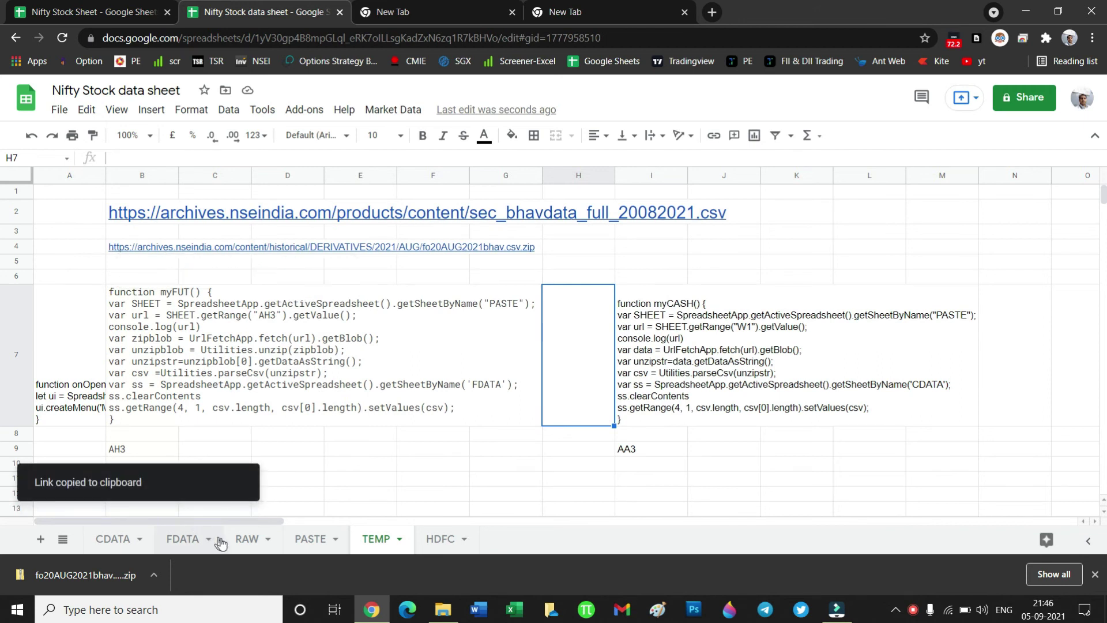
click(246, 542)
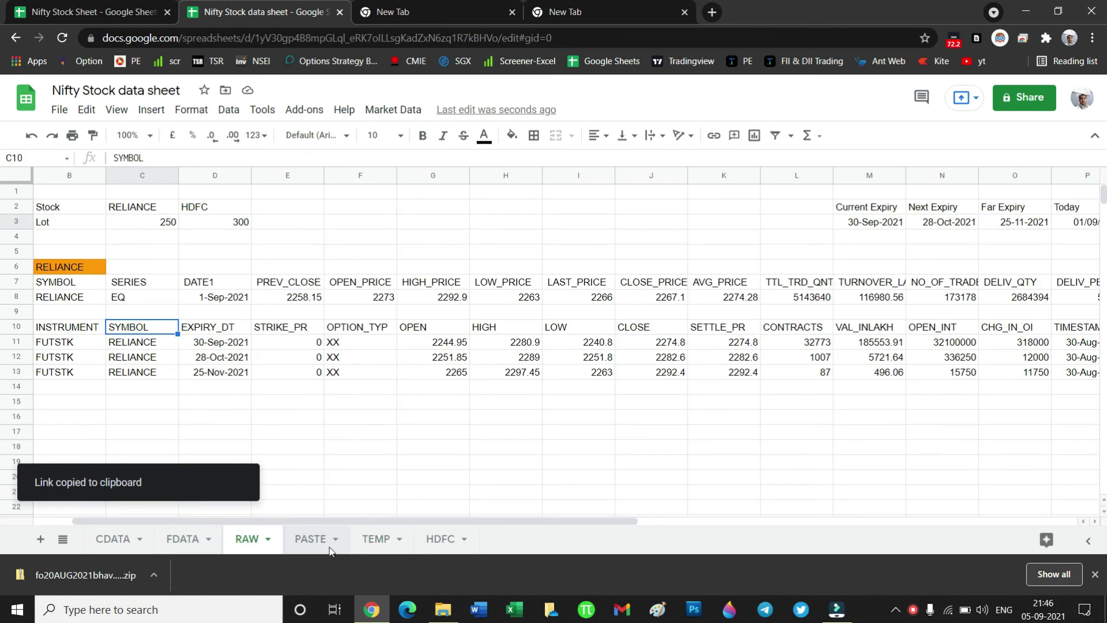
click(311, 540)
click(358, 254)
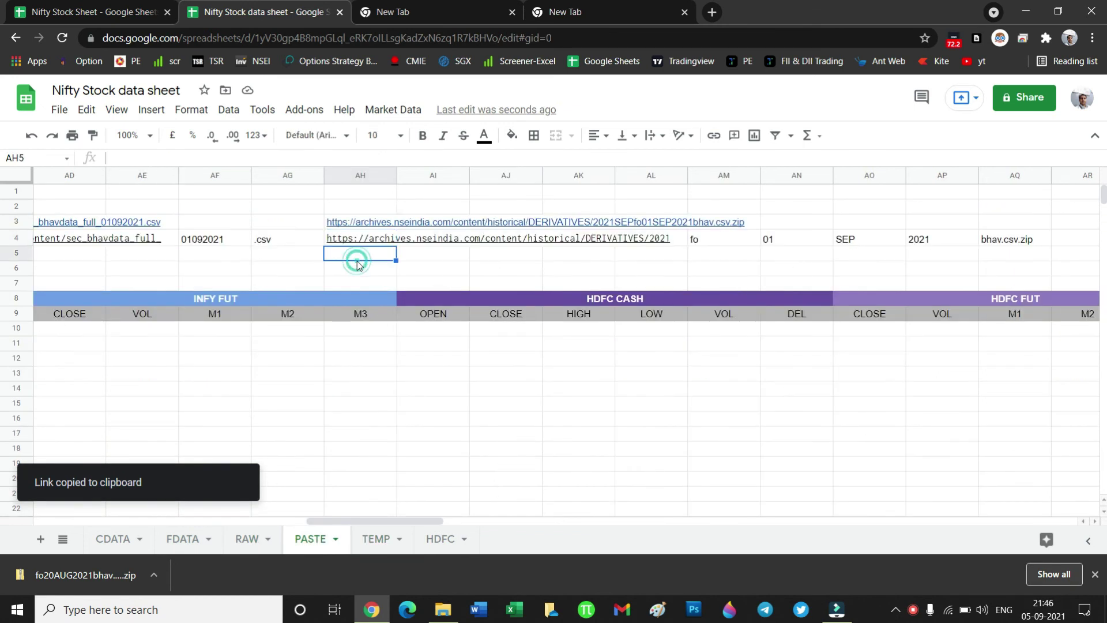
key(ctrl+v)
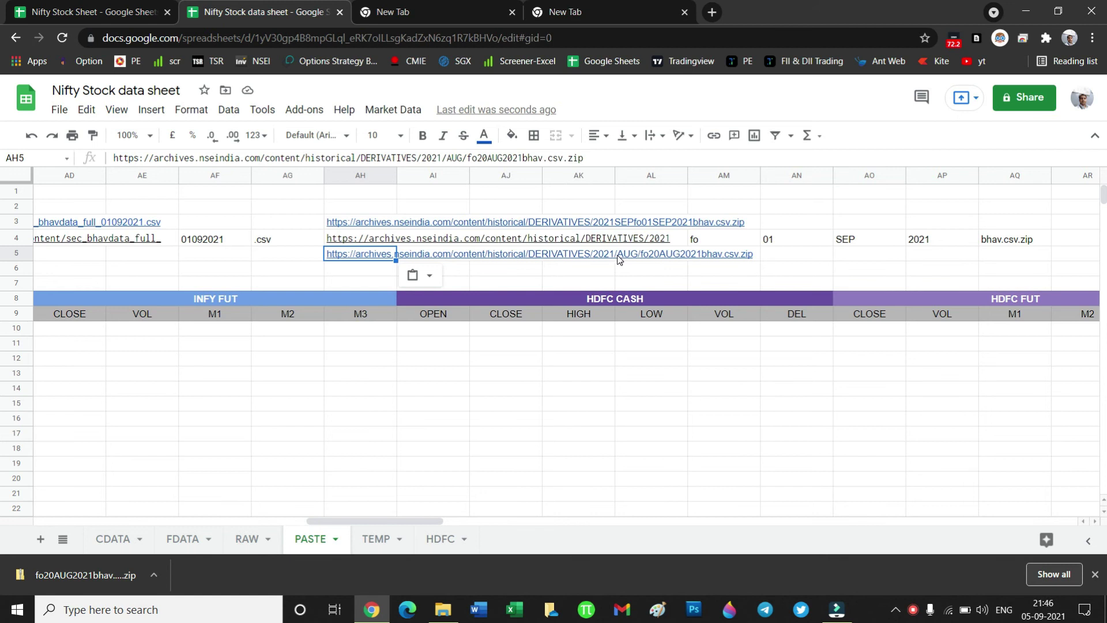
Add a slash to the end of the base URL in AH4, so it ends in DERIVATIVES/2021/.
click(356, 237)
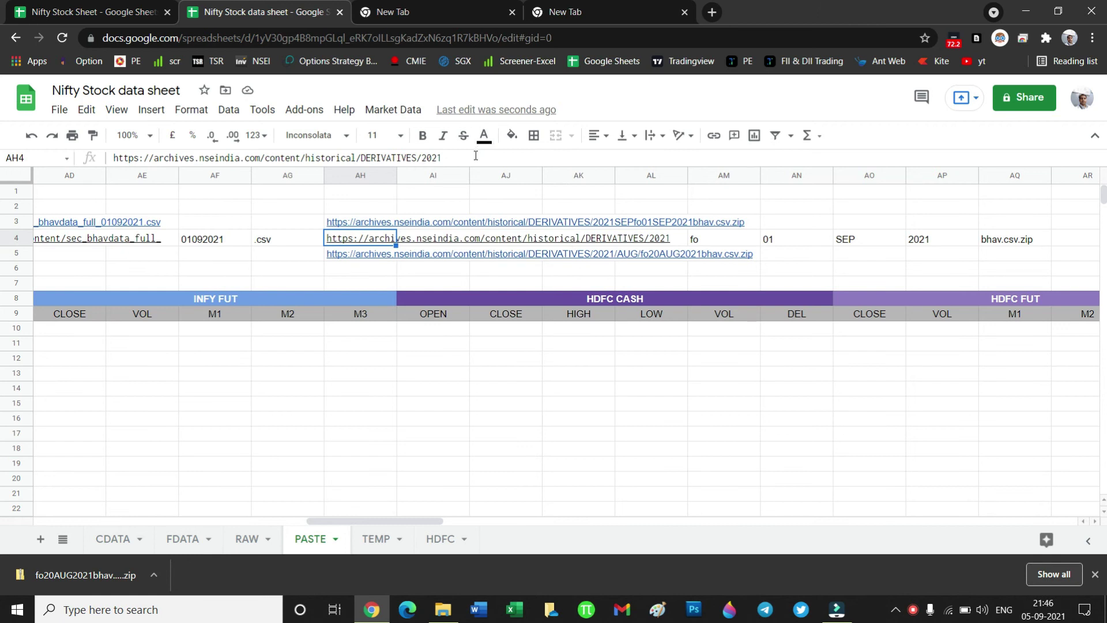
click(475, 156)
text(/)
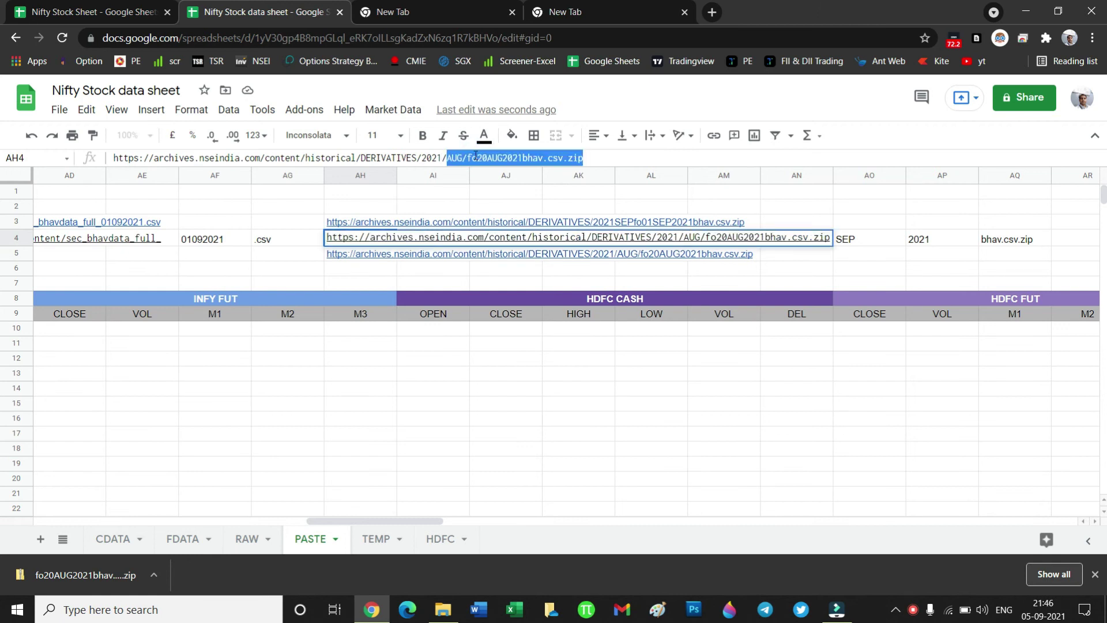
key(BackSpace)
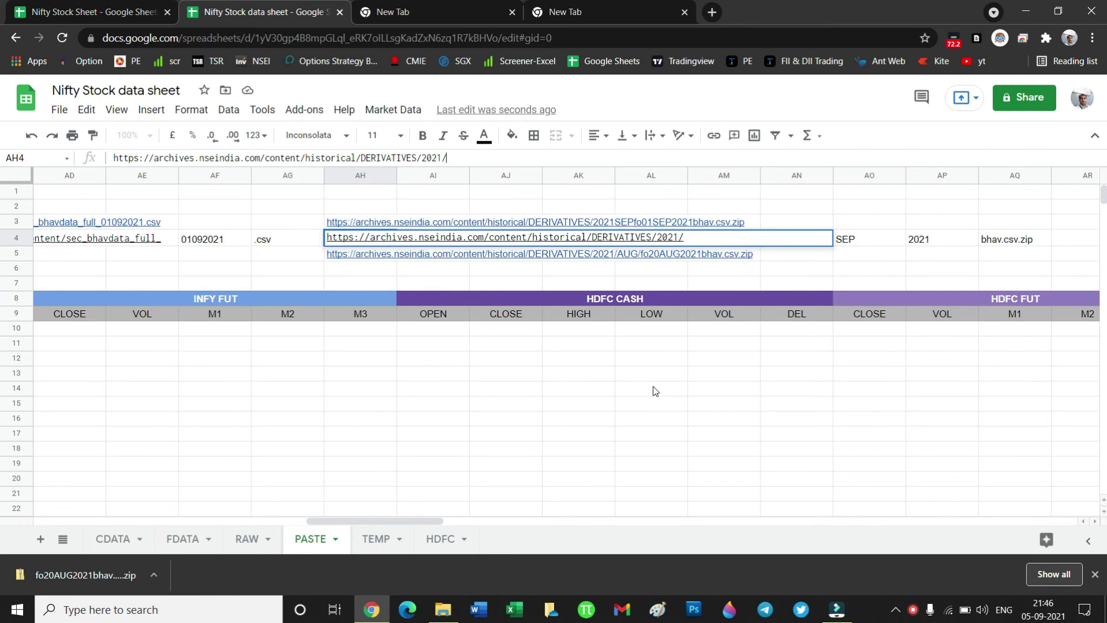
key(Return)
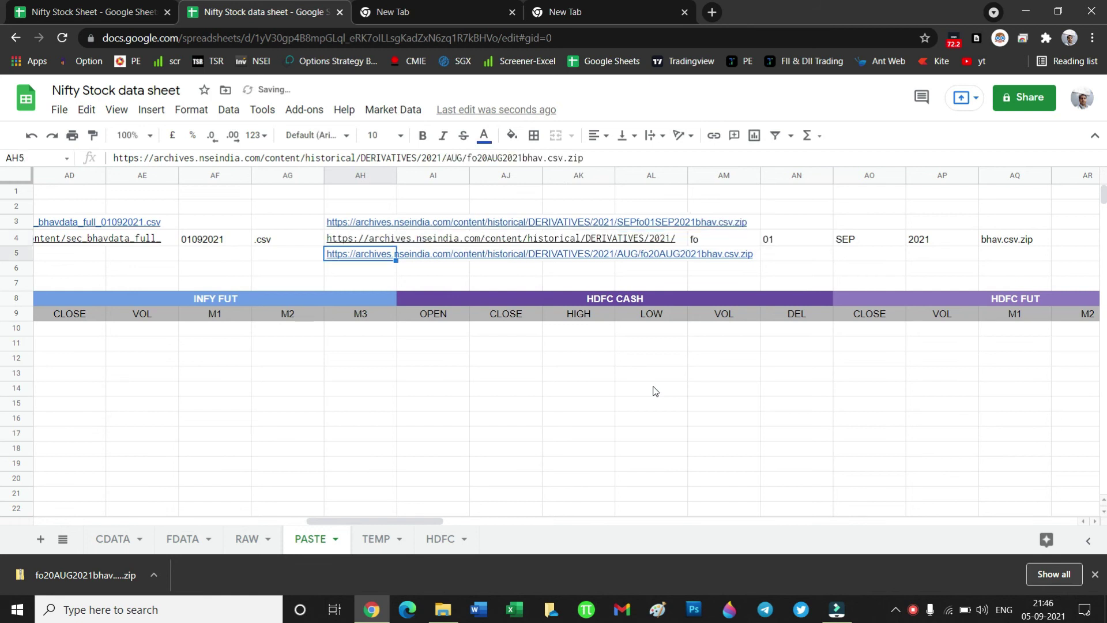
Change the link prefix in AM4 of the PASTE sheet to /fo.
click(694, 237)
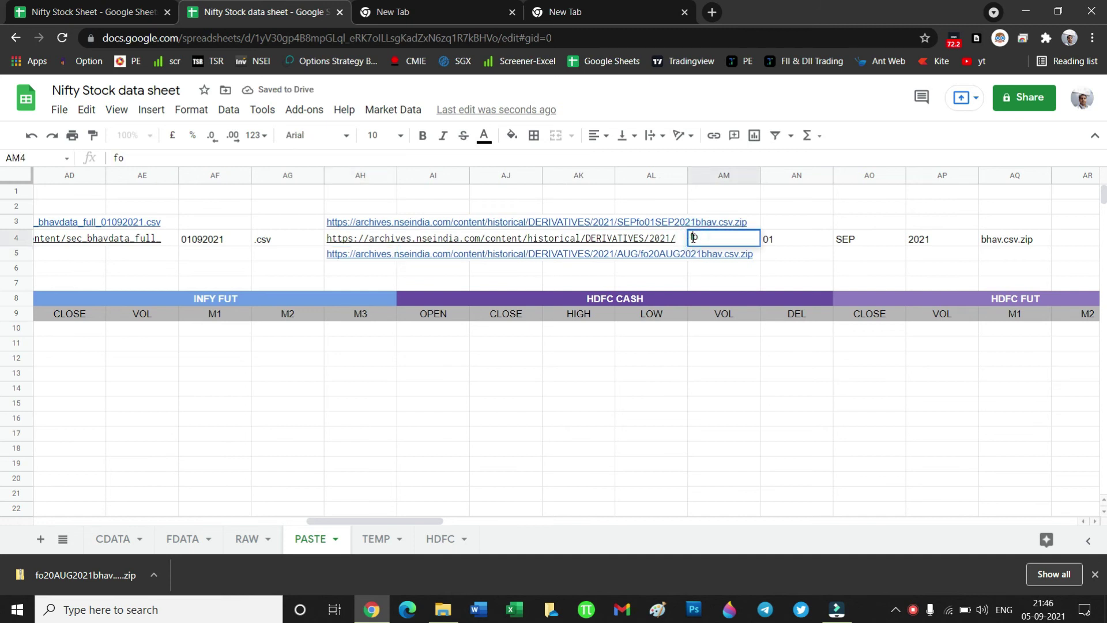
text(/)
key(Return)
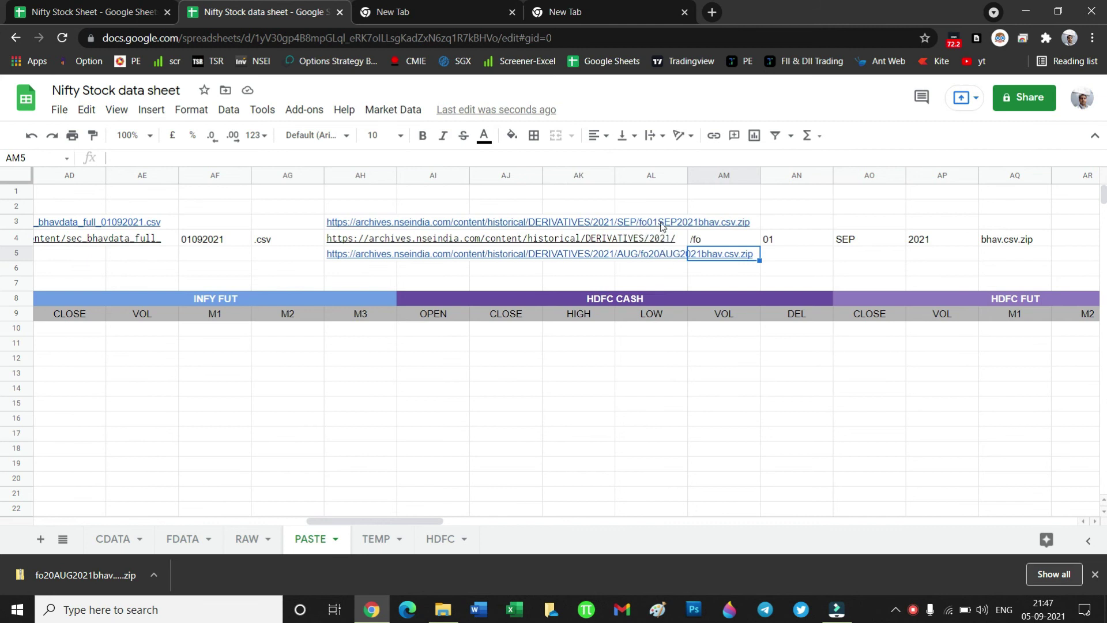
Delete the August comparison link from AH5.
click(684, 270)
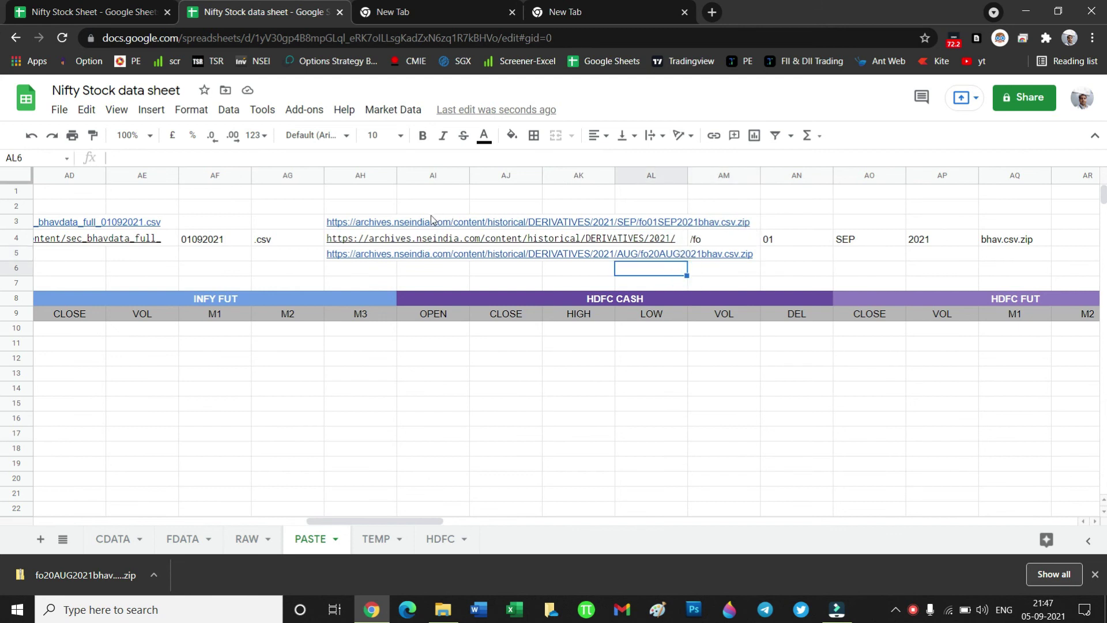
click(337, 259)
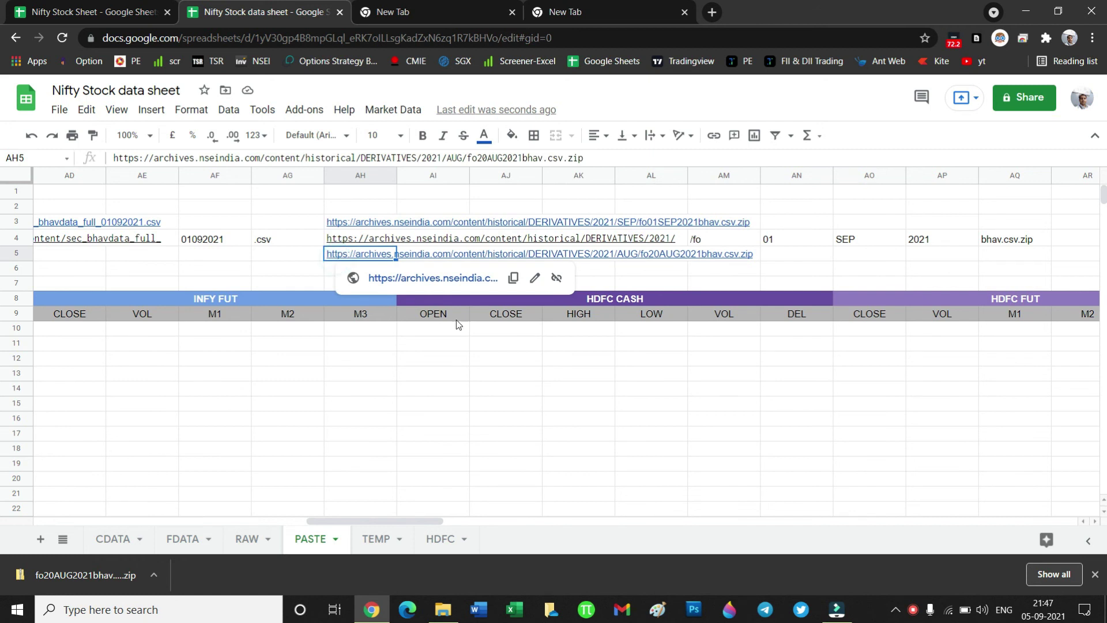
key(Delete)
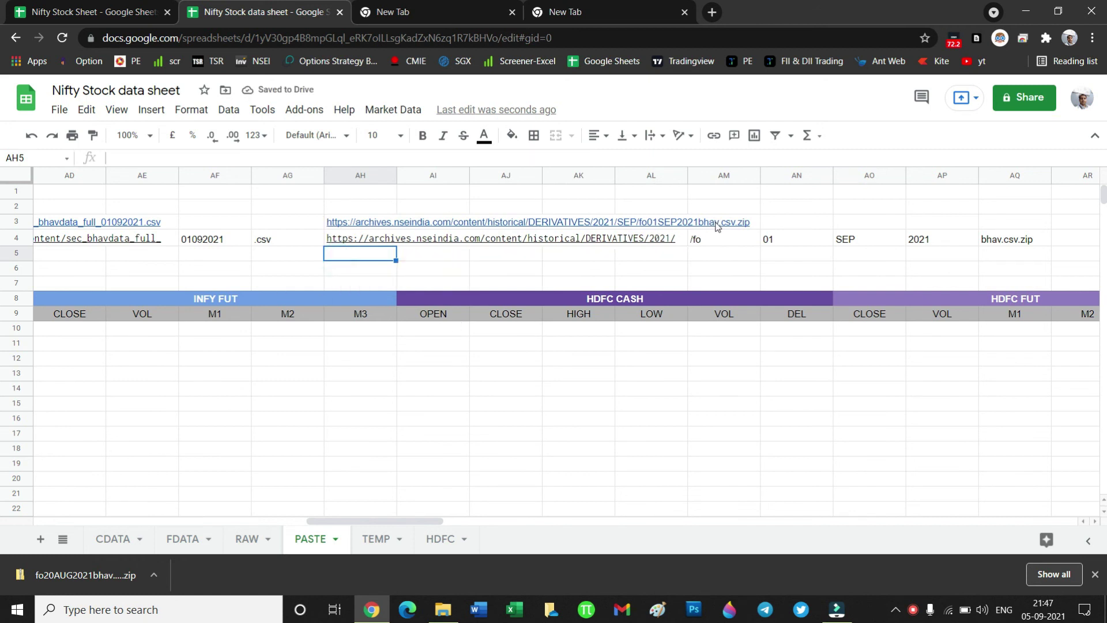
Test the generated September futures link from AH3 in the spare browser tab, closing that tab and returning to the Nifty Stock data sheet.
mouse_move(341, 226)
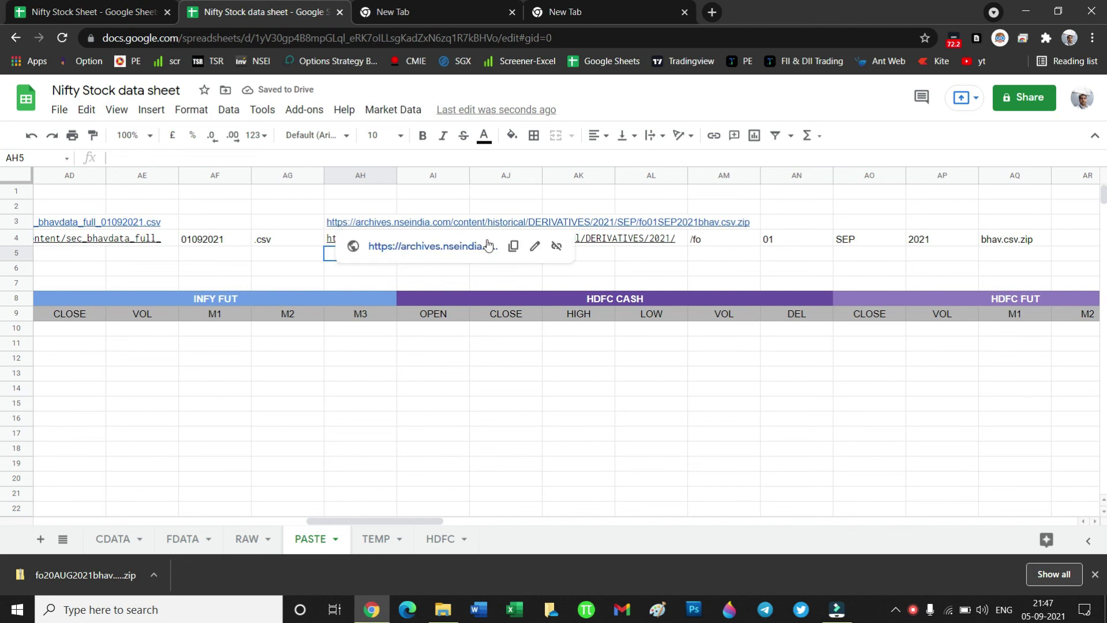
click(514, 249)
click(611, 12)
click(502, 36)
click(503, 36)
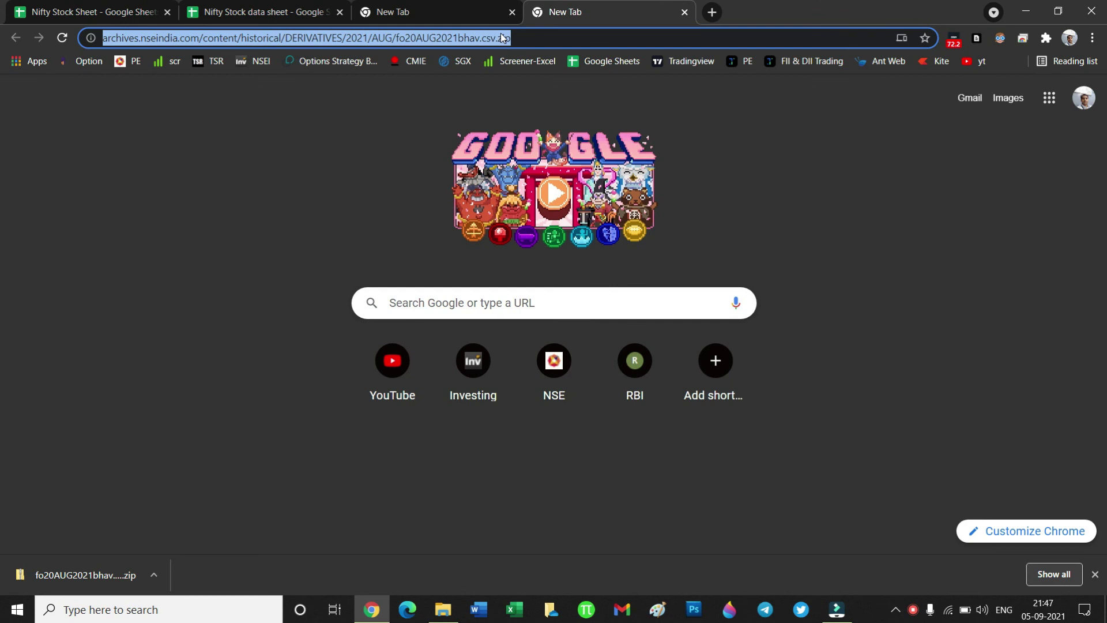
key(Delete)
key(ctrl+v)
key(Return)
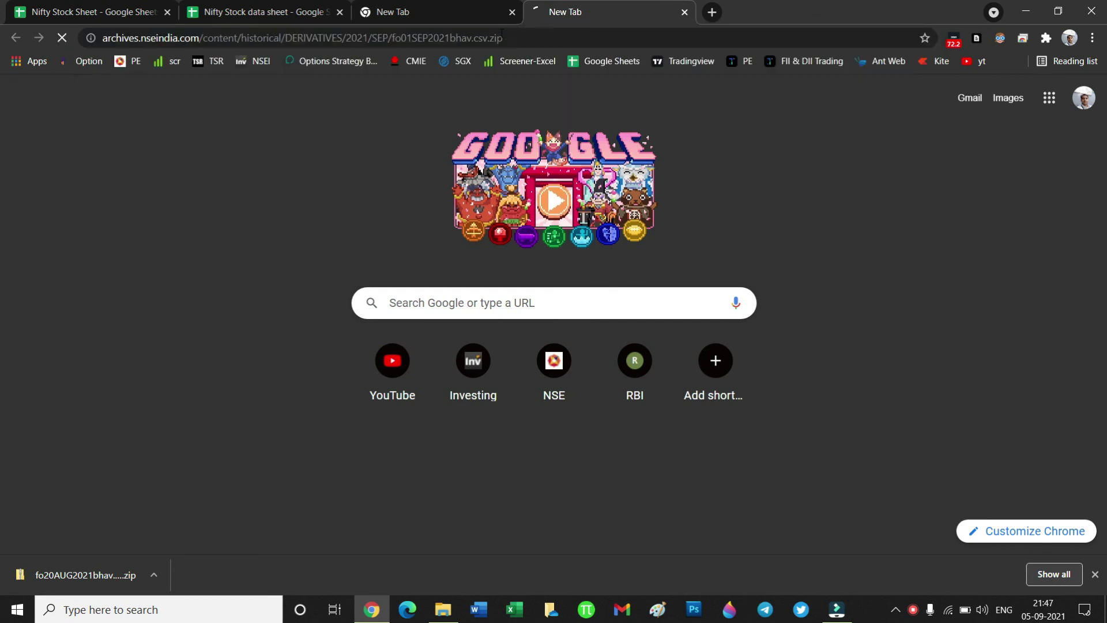
click(685, 12)
click(315, 12)
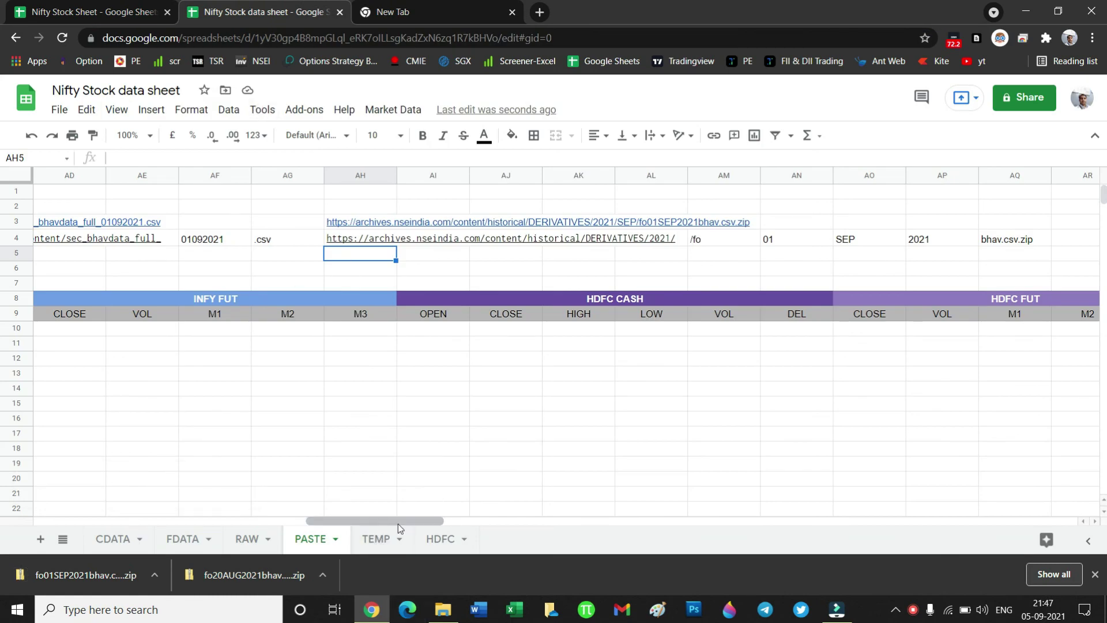
Run the FUT DATA script from the custom Market Data commands to import the futures data for the chosen date.
scroll(223, 494, left, 15)
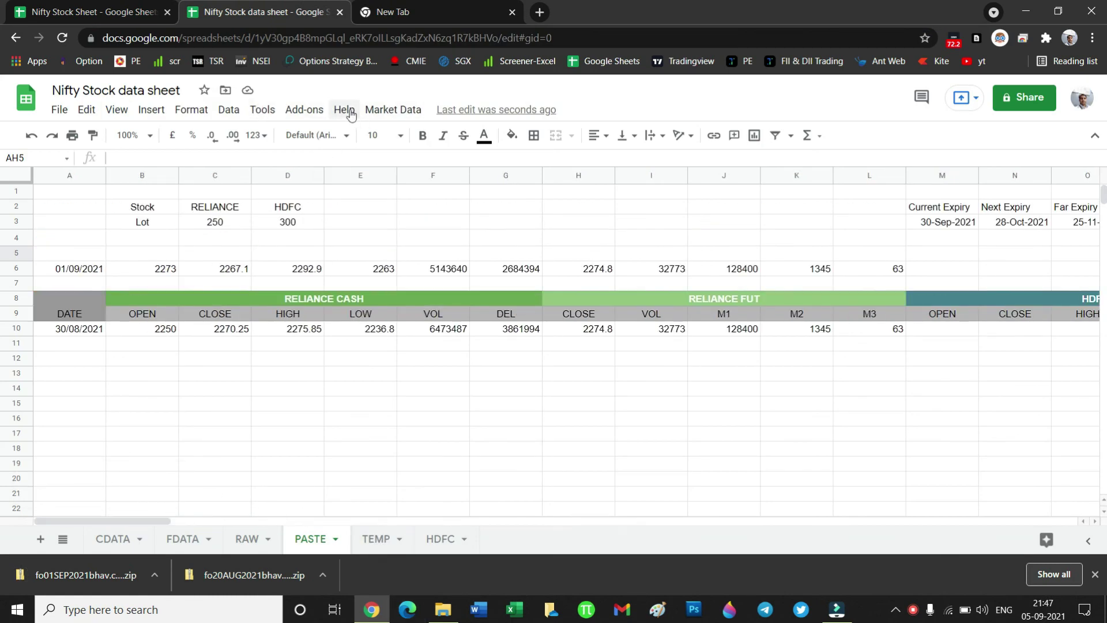
click(389, 113)
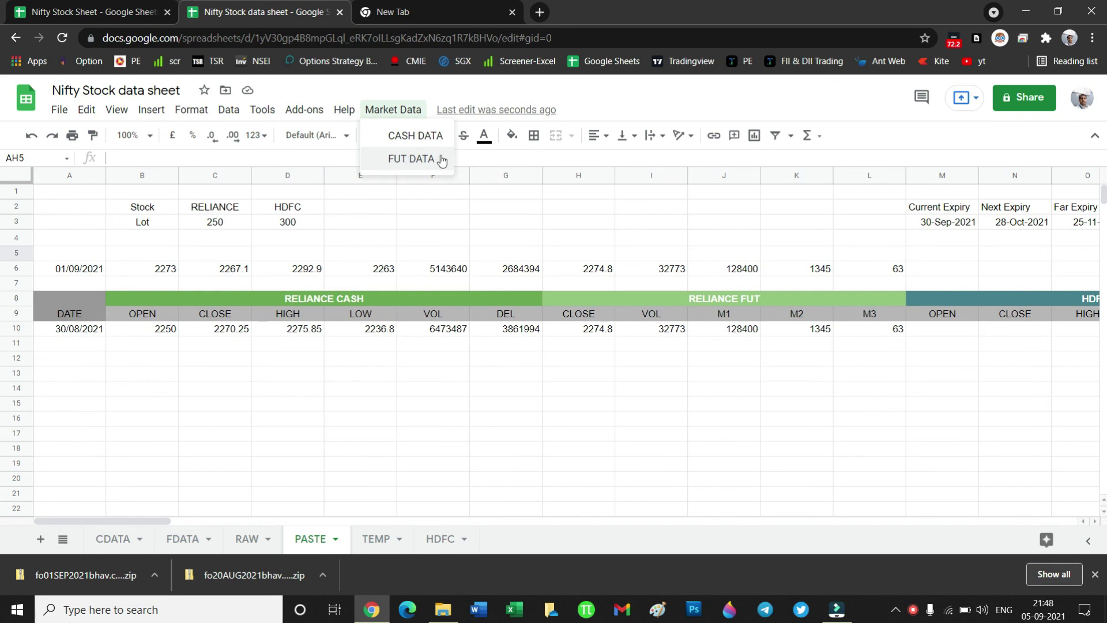
click(410, 165)
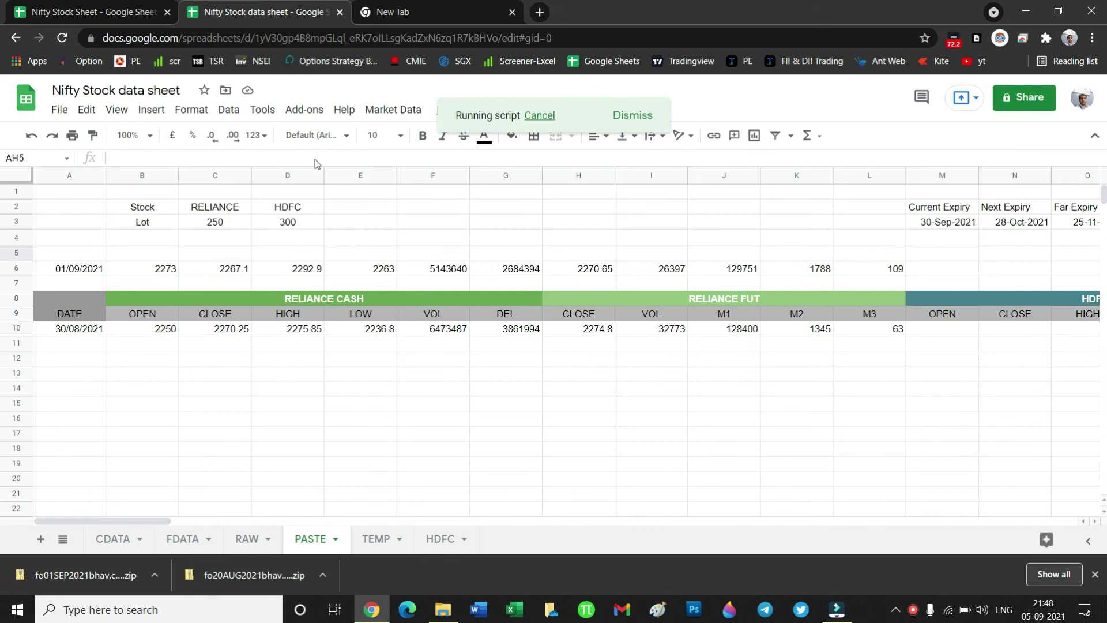
click(389, 110)
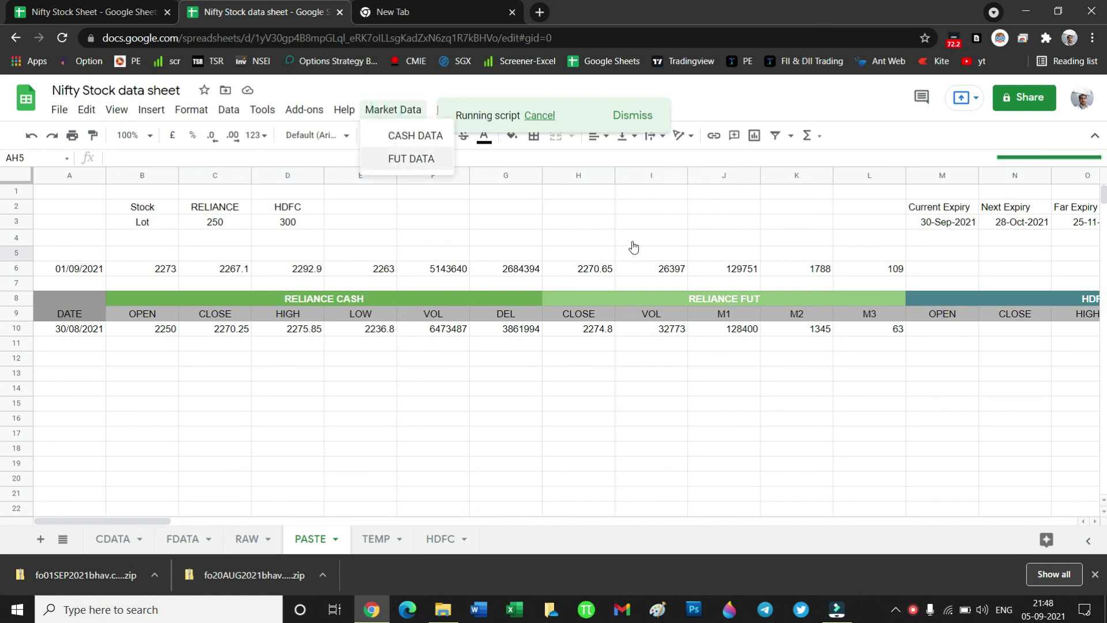
Copy the live data in row 6 of the PASTE sheet and paste it into row 11 as values only.
click(17, 269)
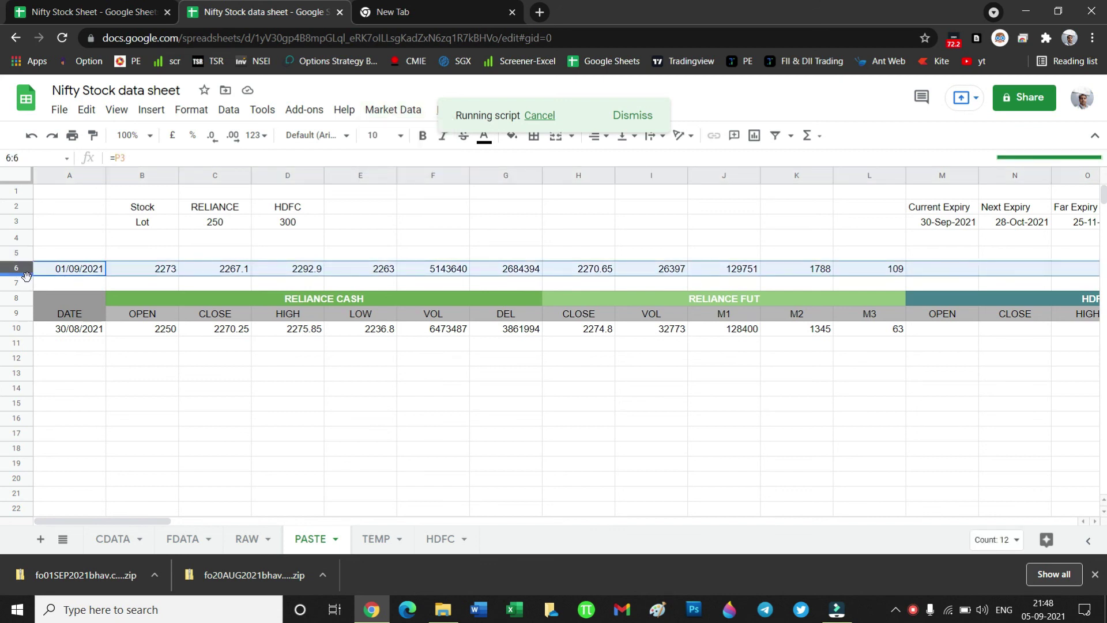
key(ctrl+c)
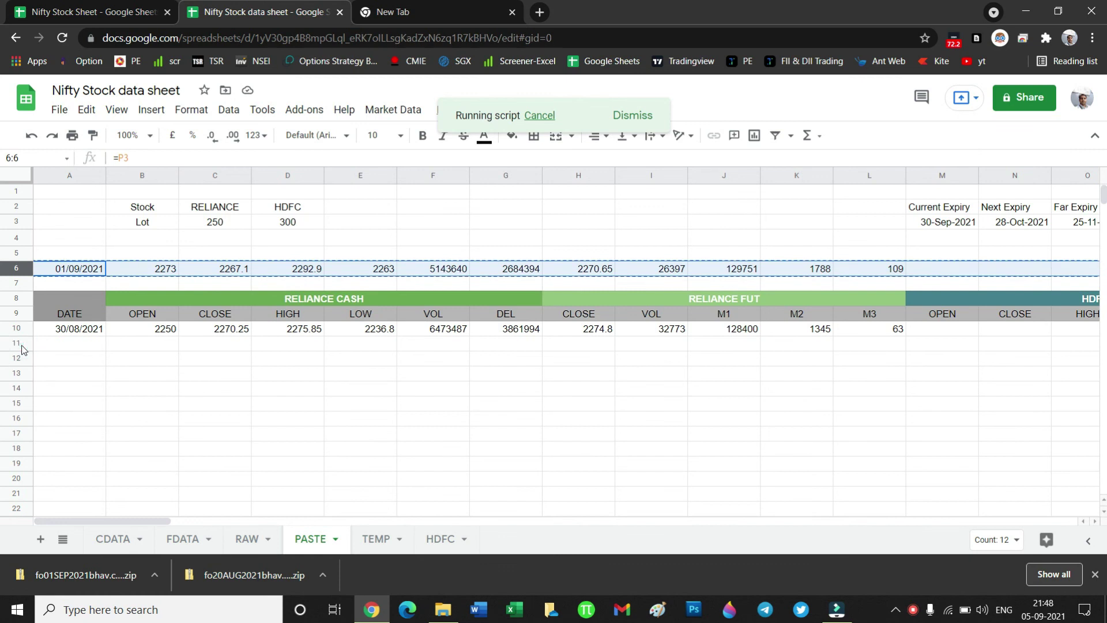
click(19, 344)
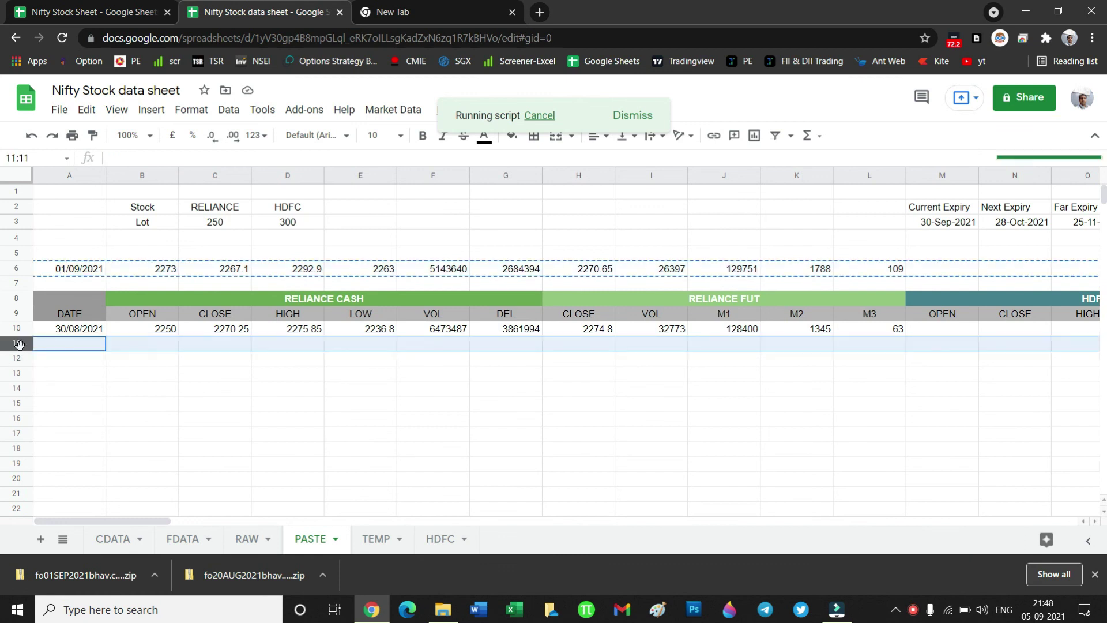
key(ctrl+shift+v)
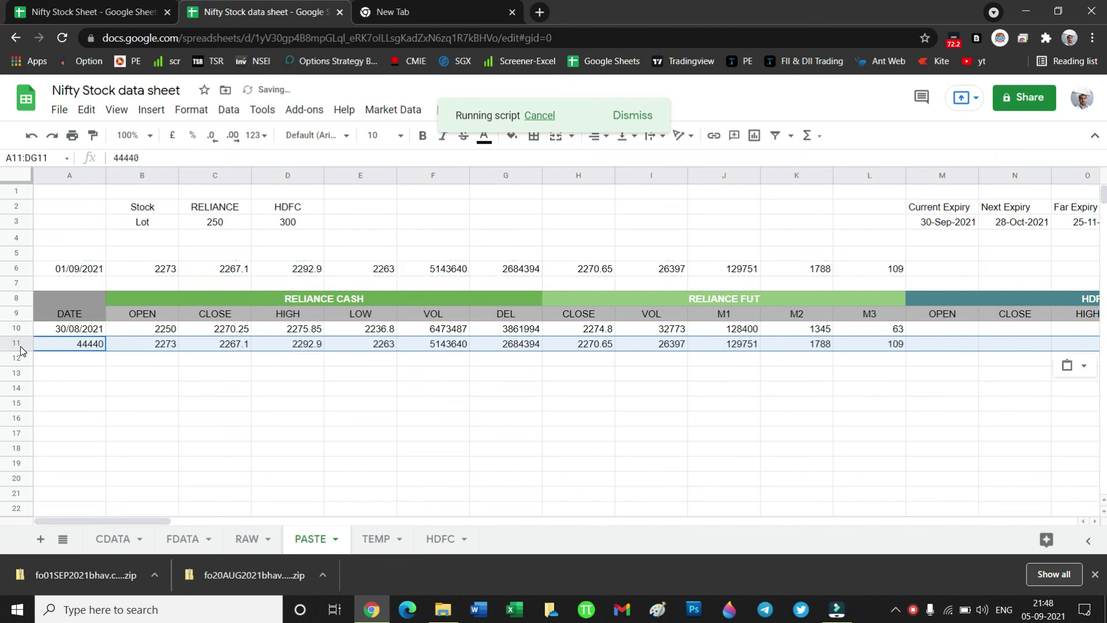
key(Tab)
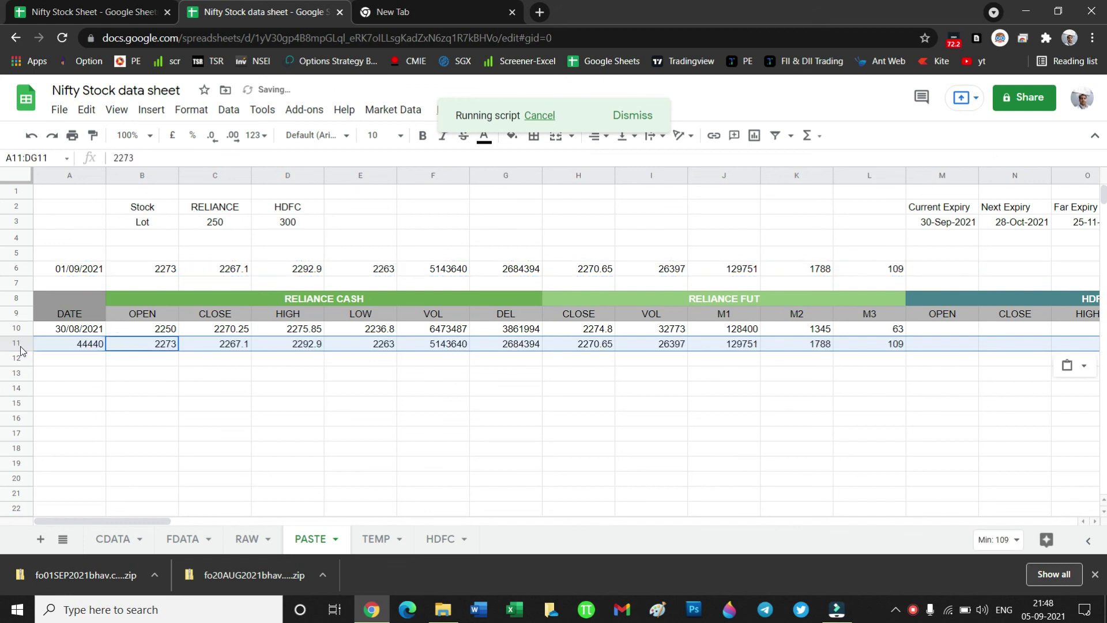
click(225, 403)
Format cell A11 as a date.
click(98, 348)
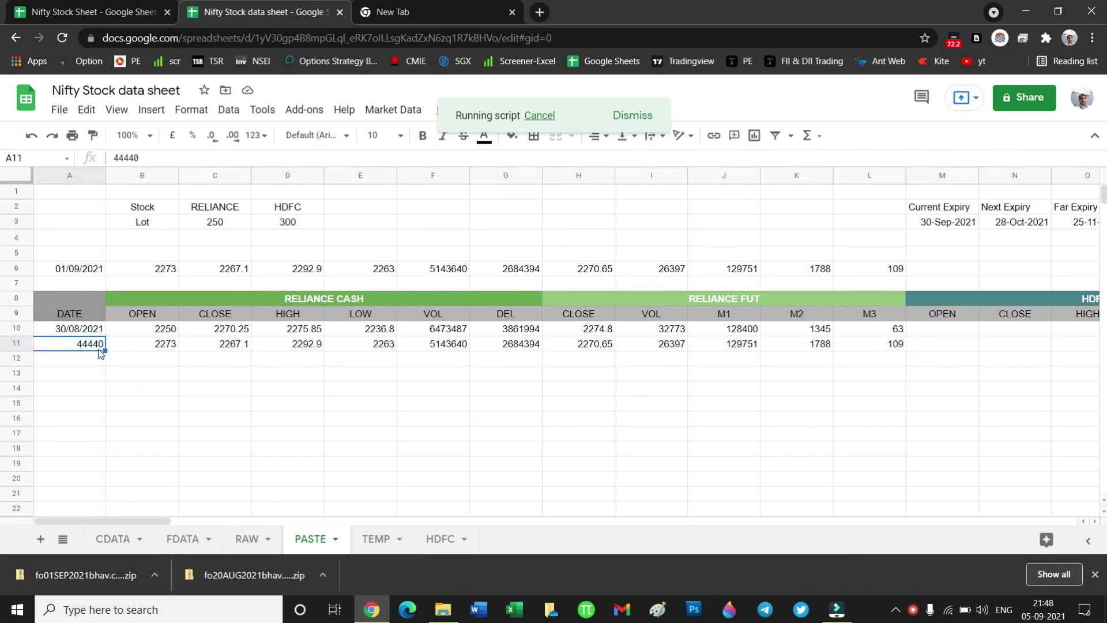
click(257, 138)
click(301, 406)
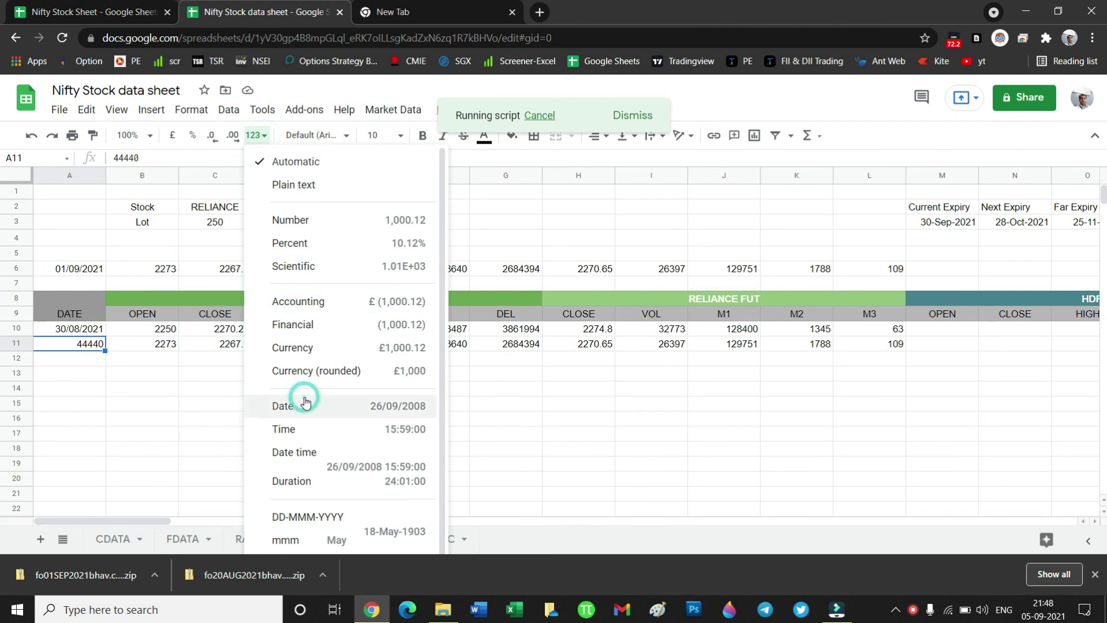
Cancel the script that is still running.
click(90, 334)
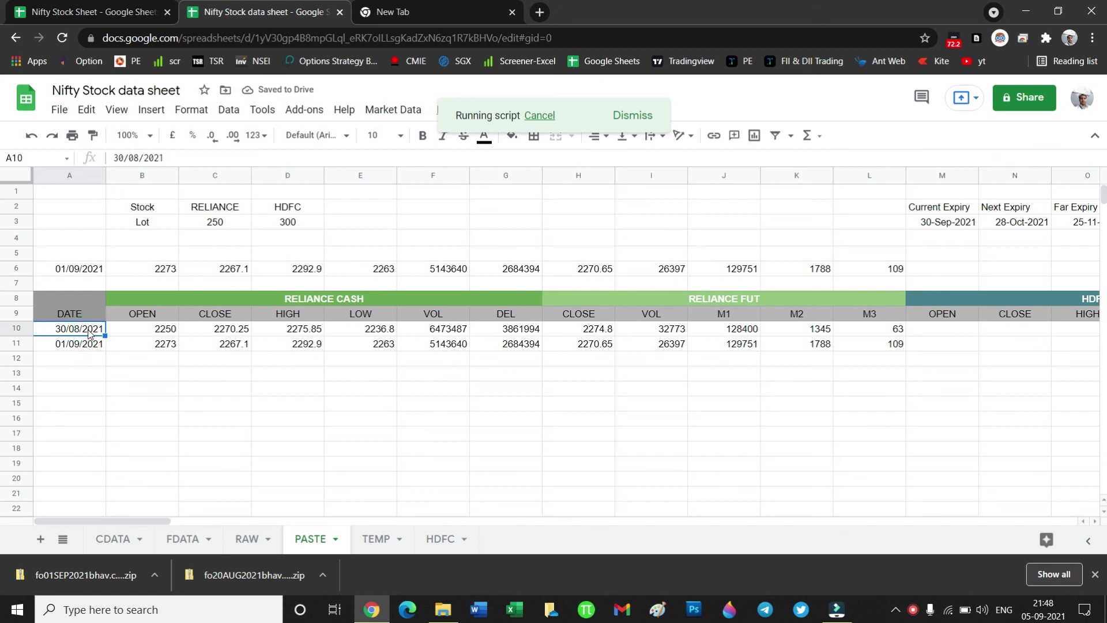
click(546, 112)
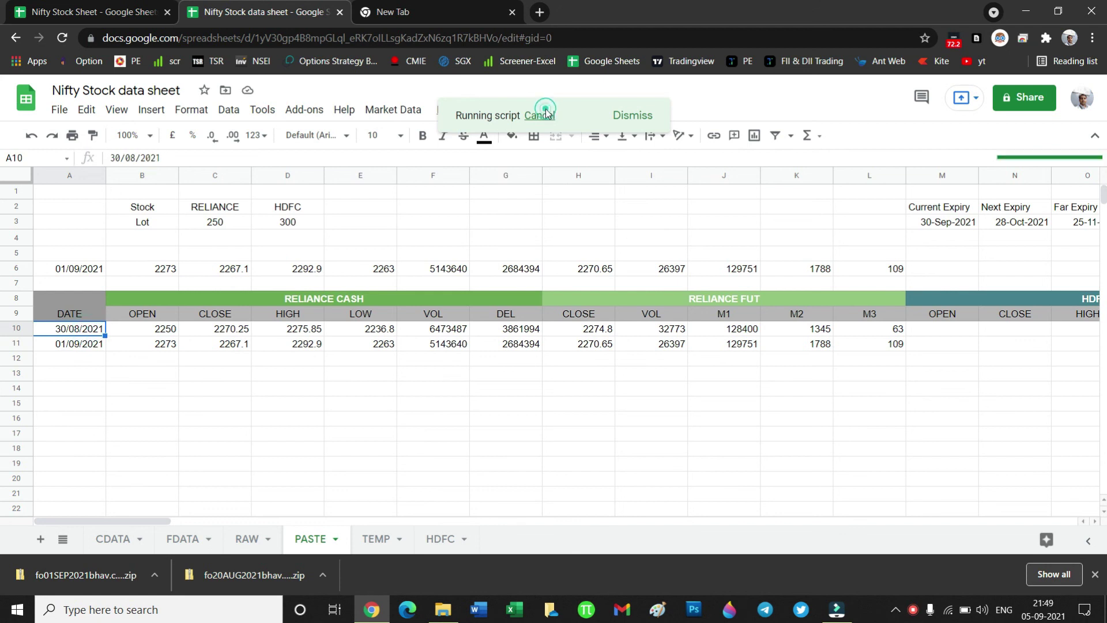
click(127, 394)
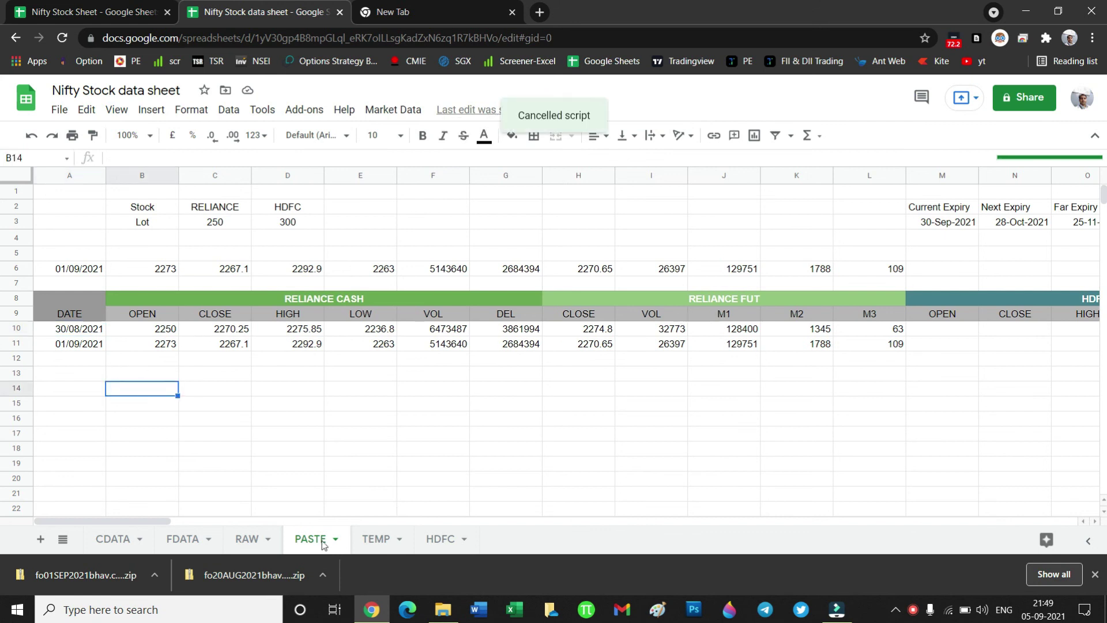
Rename the HDFC sheet as RELIANCE.
click(437, 542)
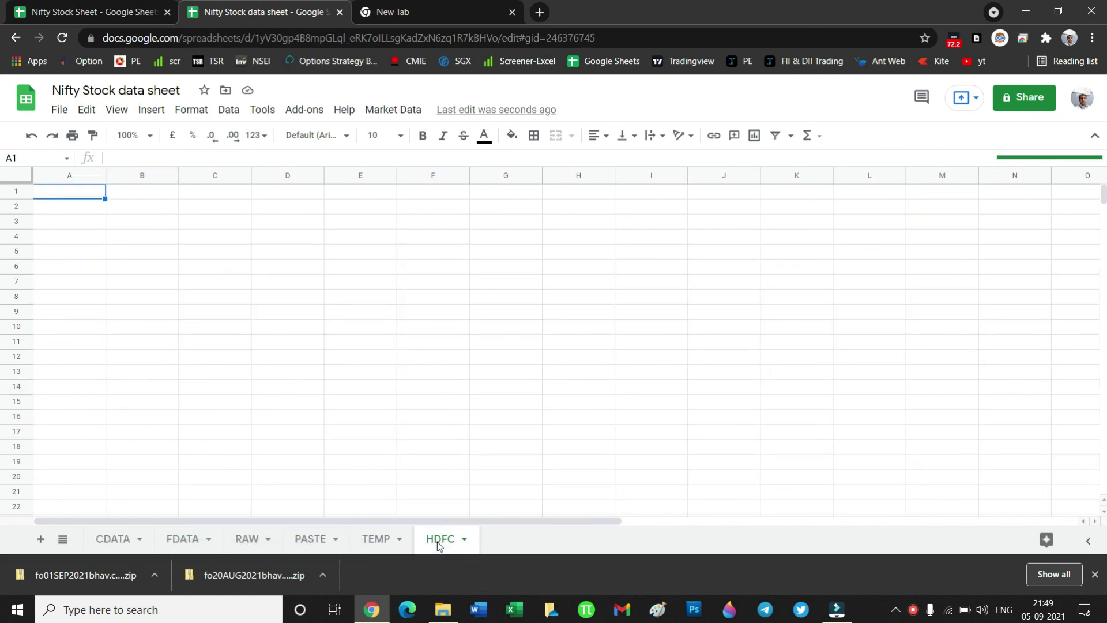
double_click(437, 541)
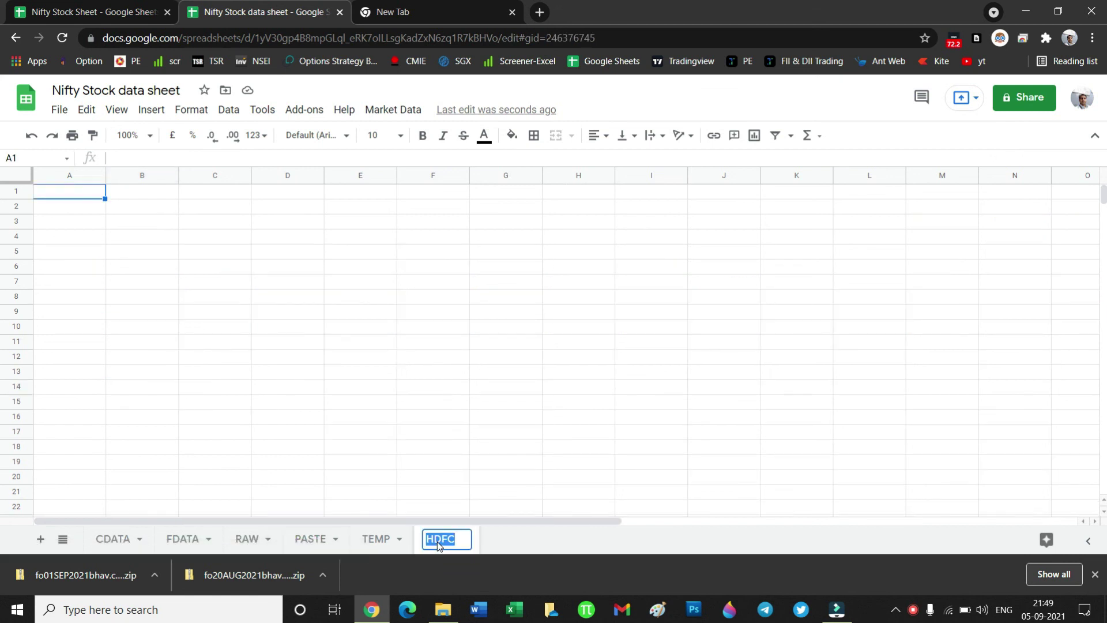
text(RELIANCE)
key(Return)
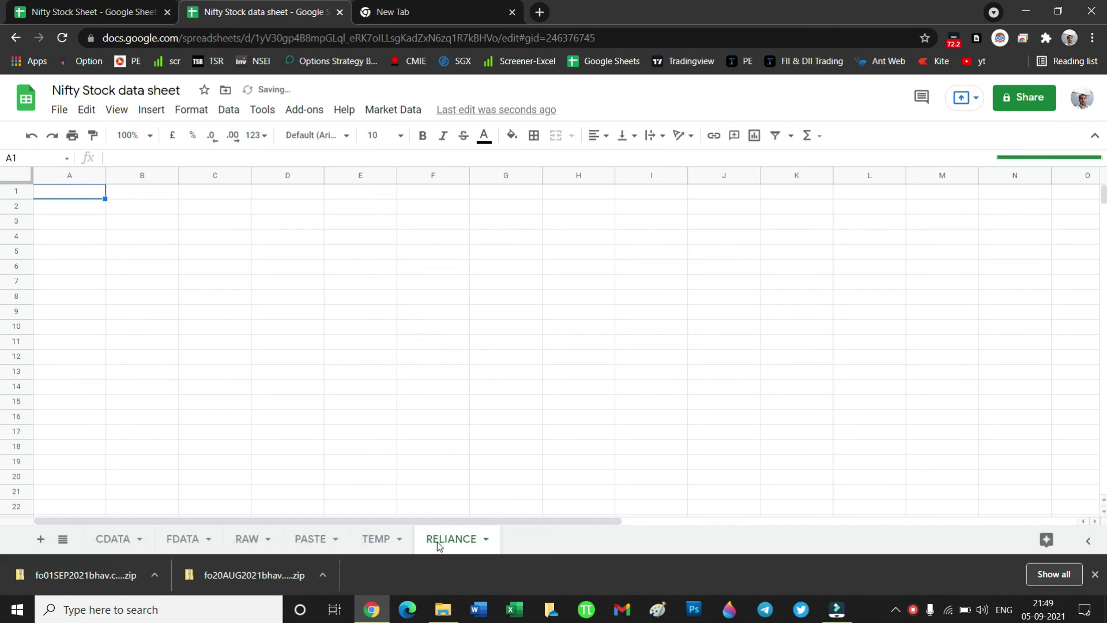
Examine the column headings and the CLOSE, CHANGE and %5DAY formulas on the RIL sheet of the Nifty Stock Sheet file.
click(323, 545)
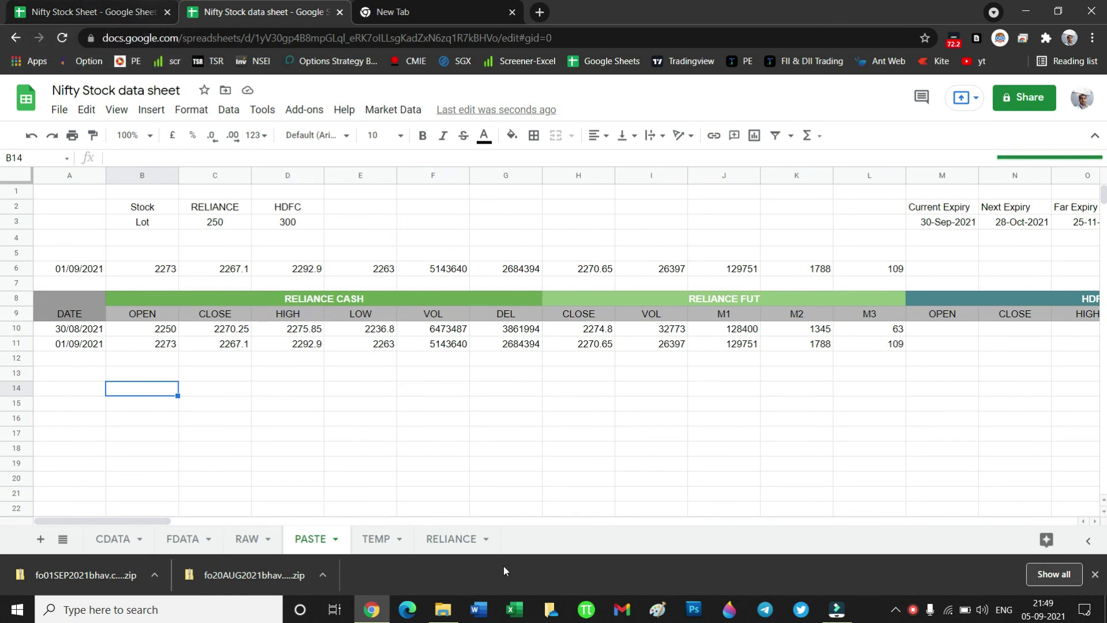
click(436, 542)
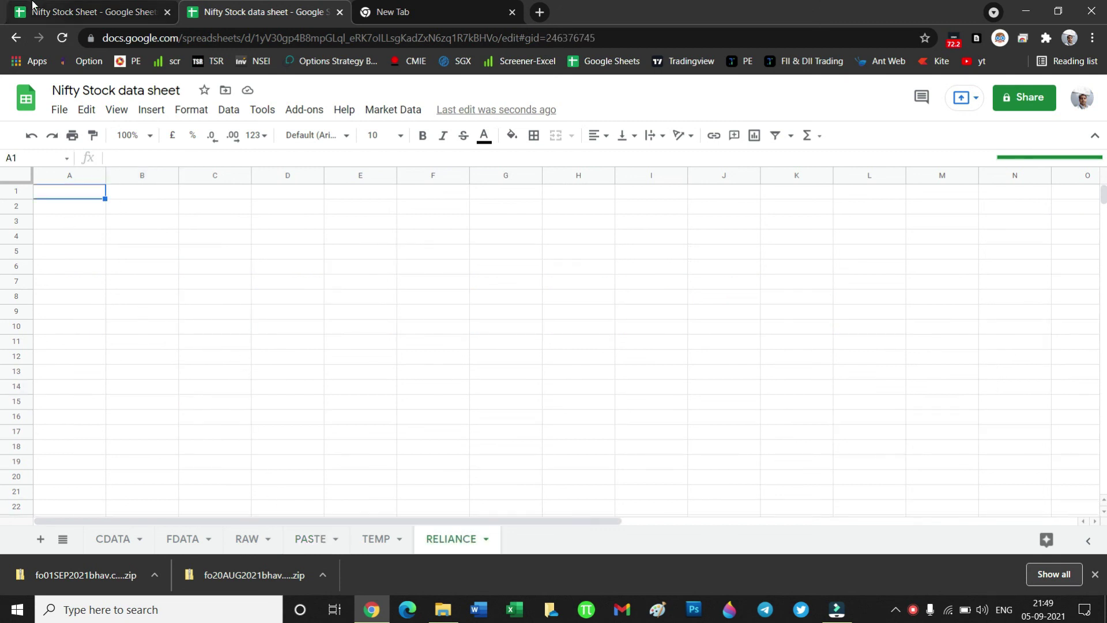
click(33, 5)
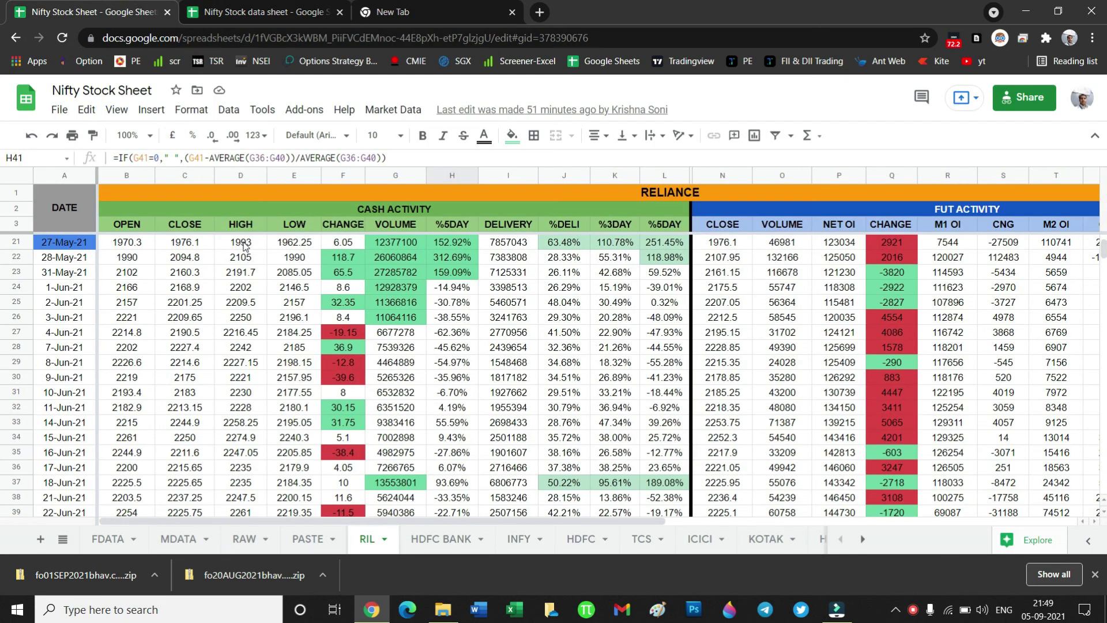
click(186, 242)
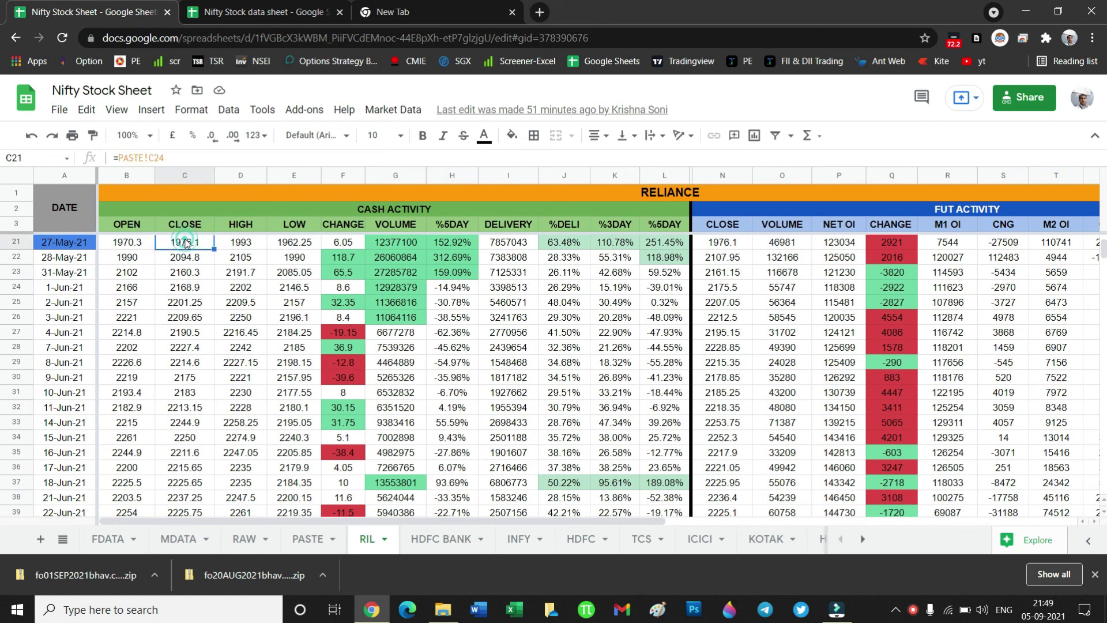
click(143, 227)
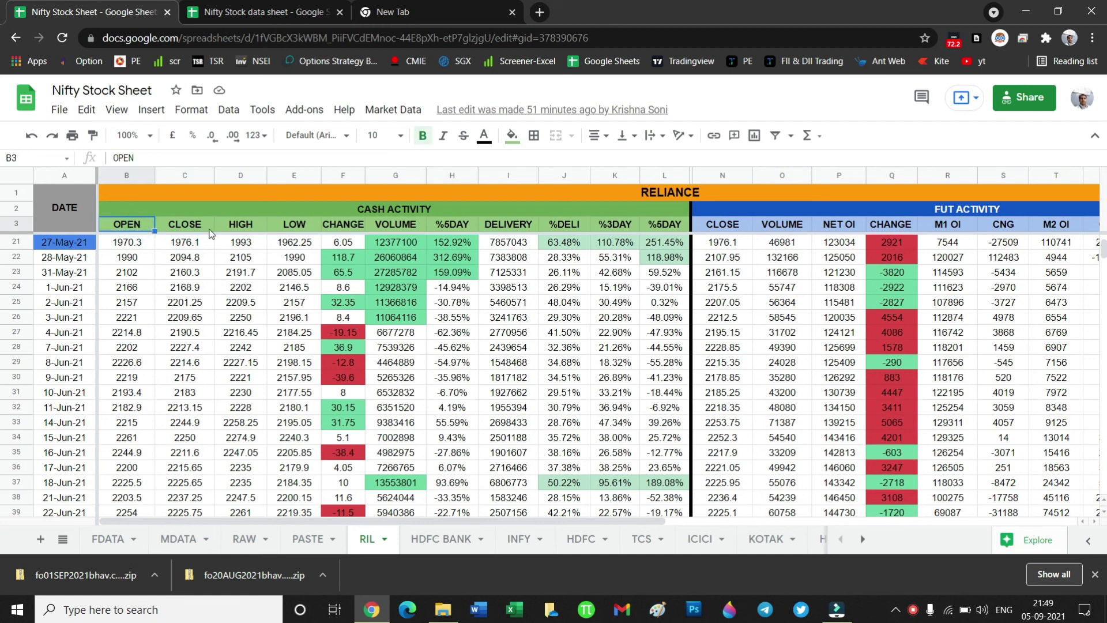
click(356, 260)
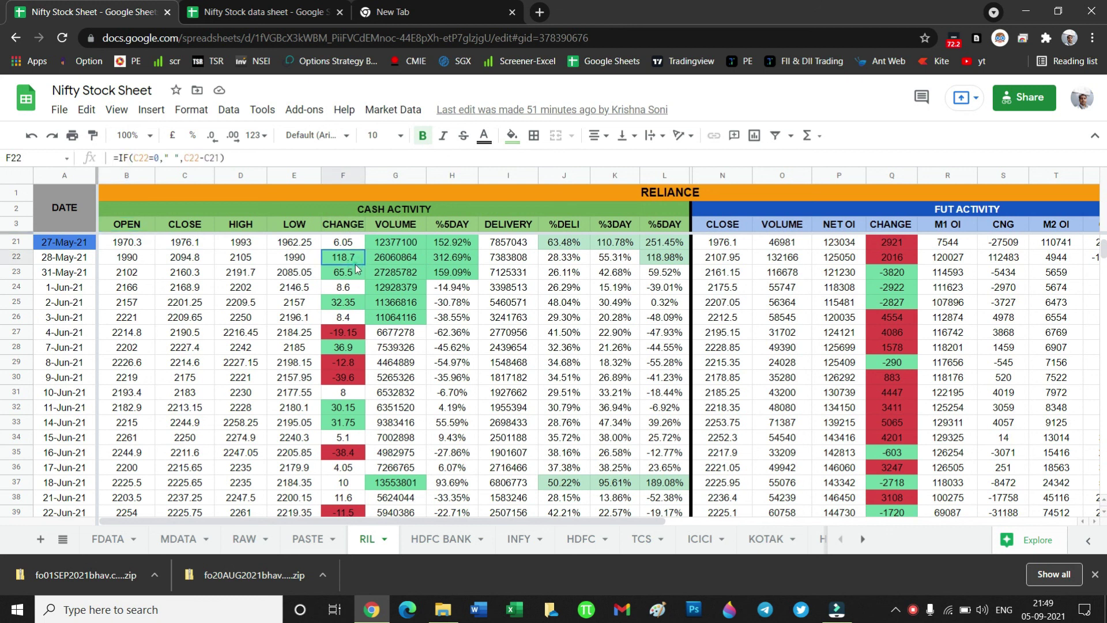
click(388, 227)
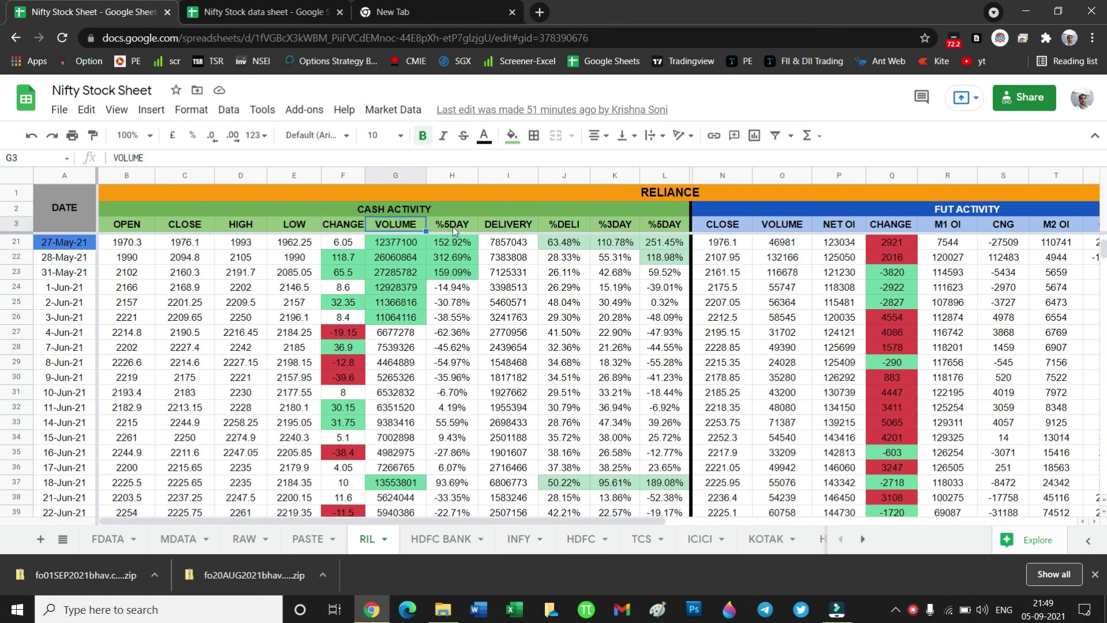
click(451, 226)
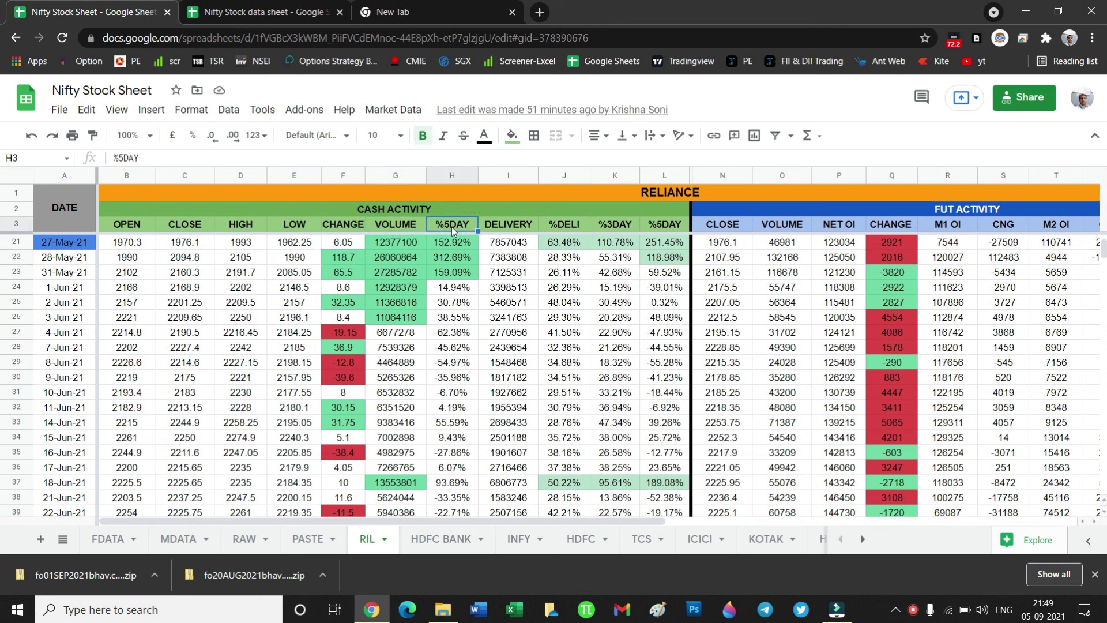
click(458, 288)
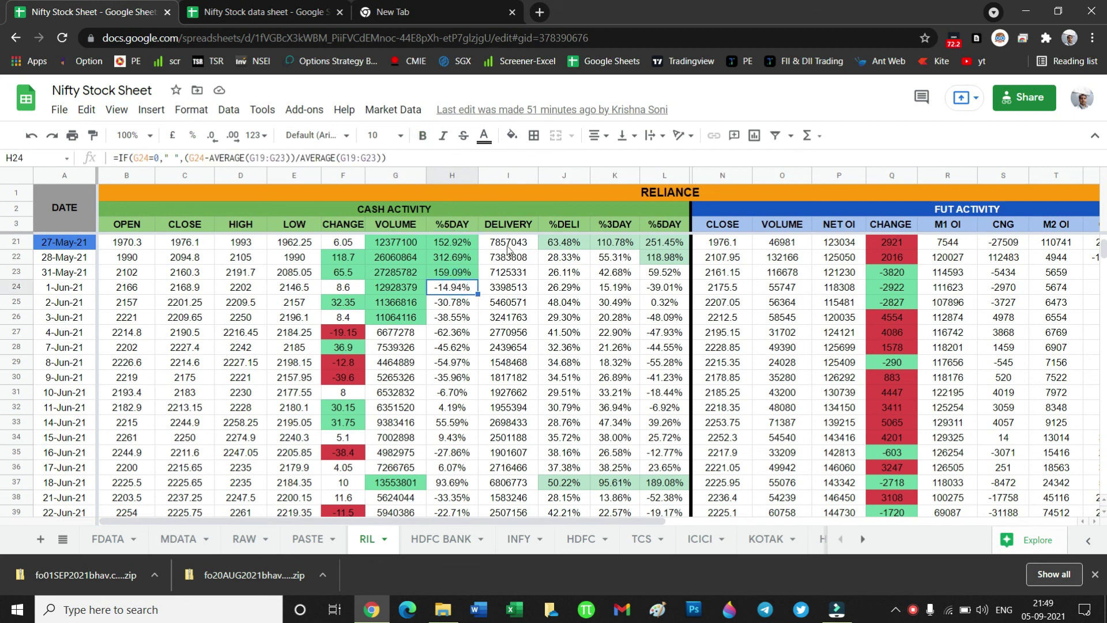
Examine the %5DAY, DELIVERY, %DELI and %3DAY formulas and the FUT ACTIVITY columns on the RIL sheet.
click(451, 252)
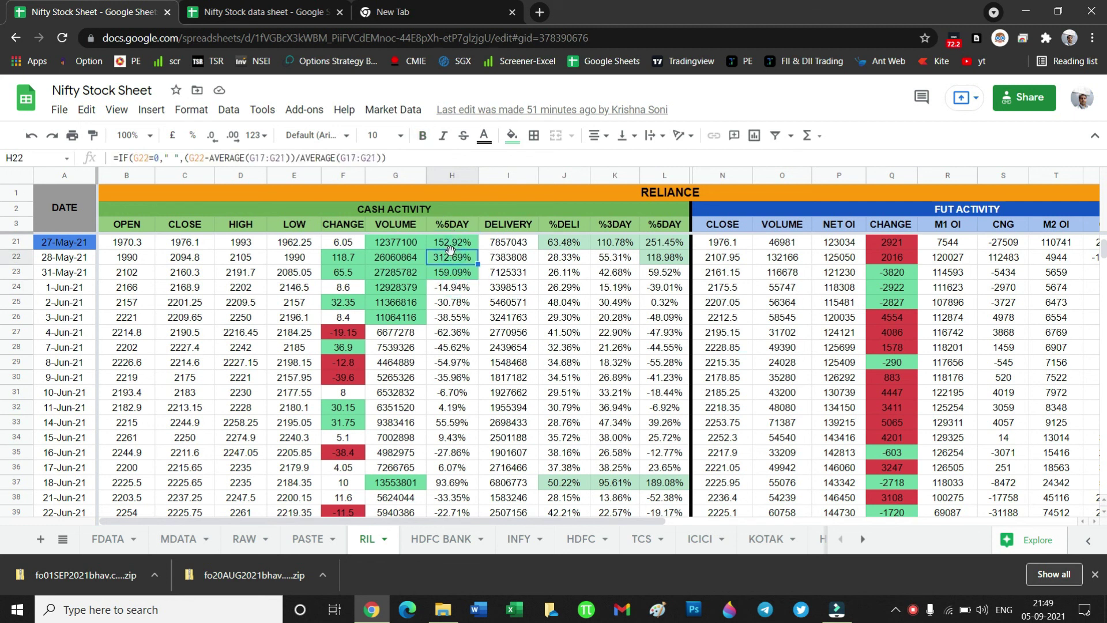
click(505, 259)
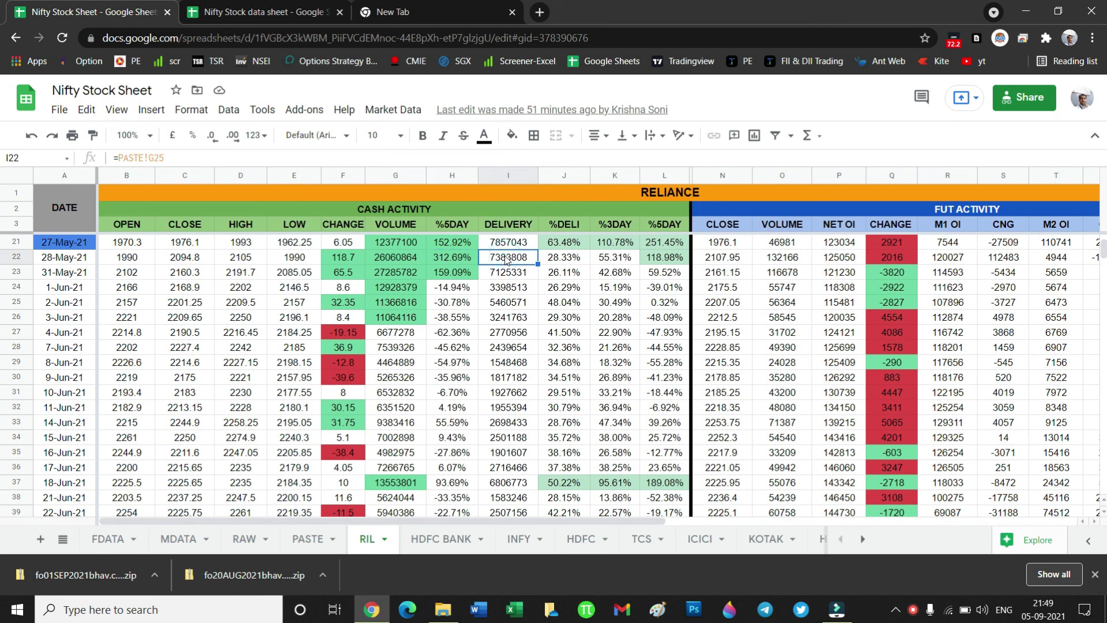
click(580, 246)
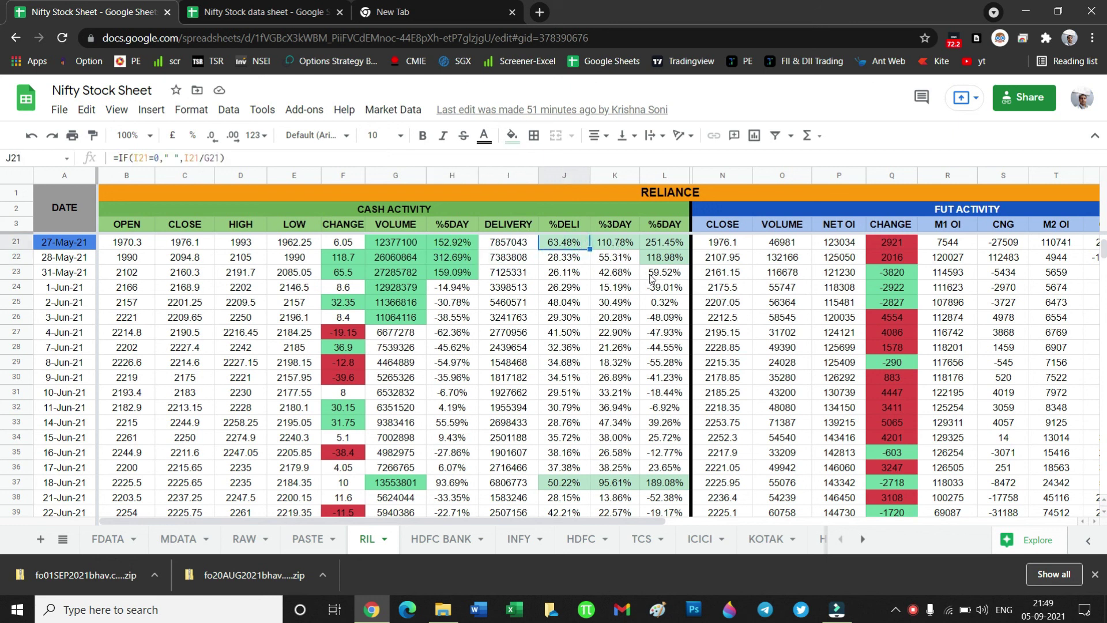
click(611, 273)
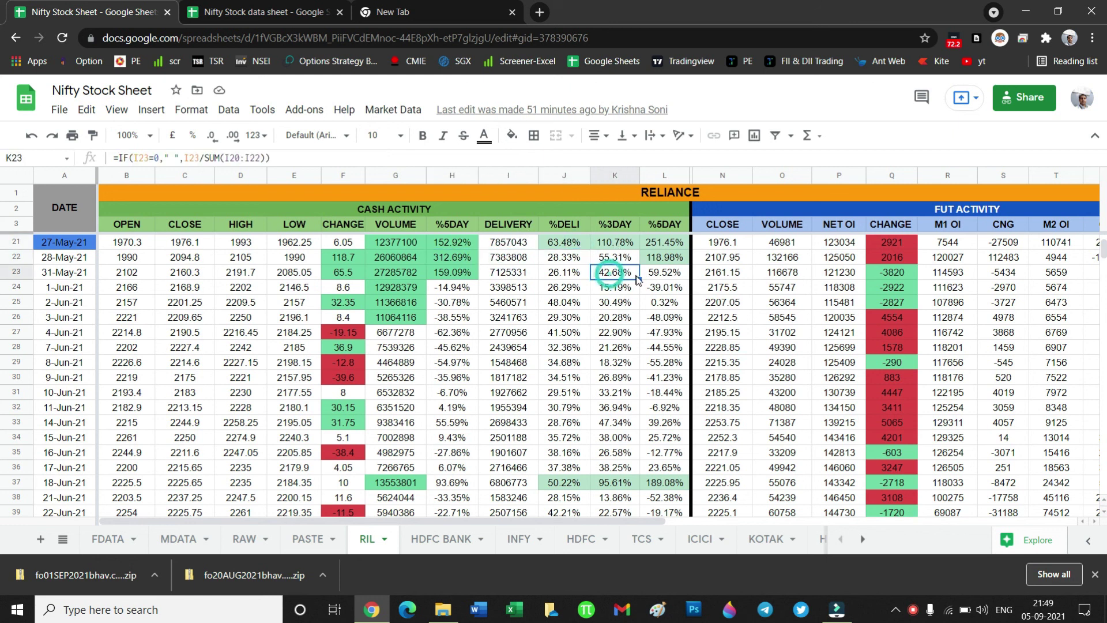
click(664, 292)
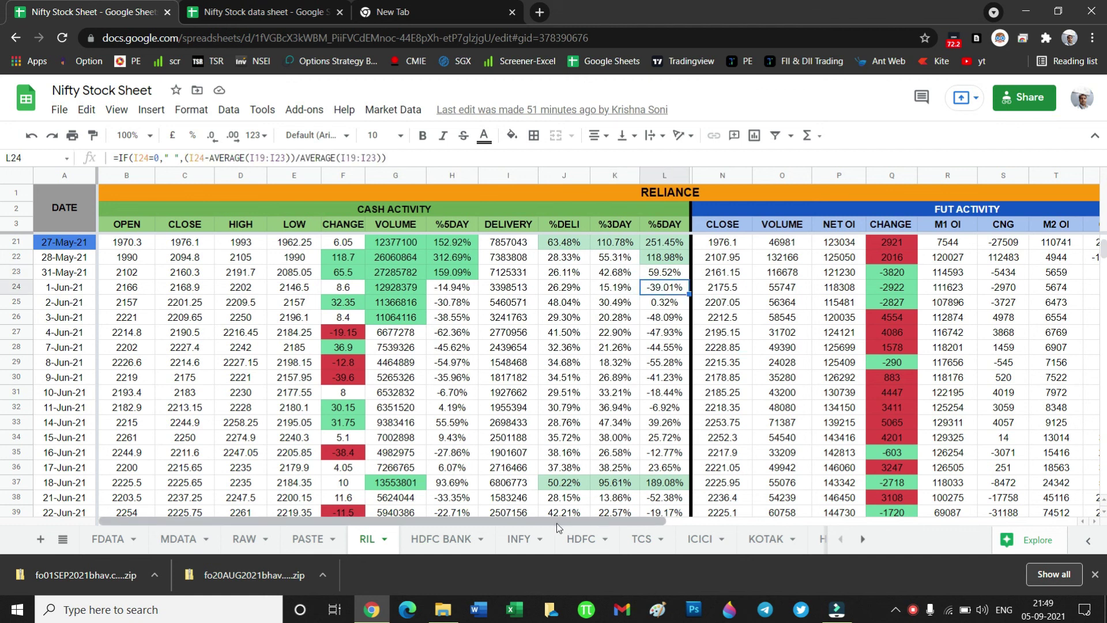
drag(558, 523, 752, 520)
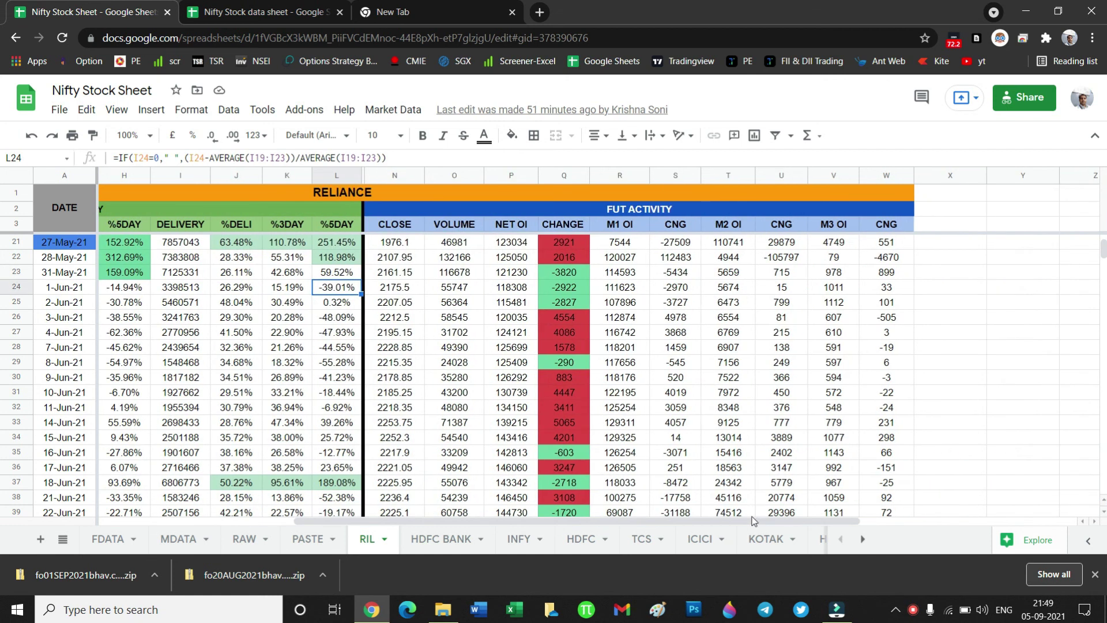
click(455, 290)
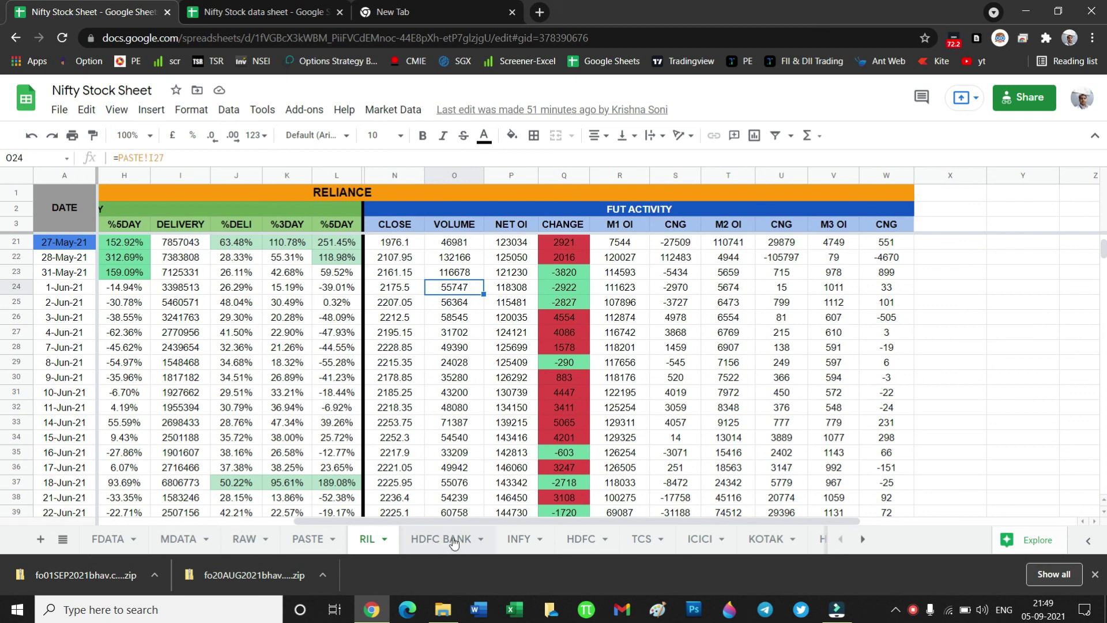
drag(464, 524, 180, 523)
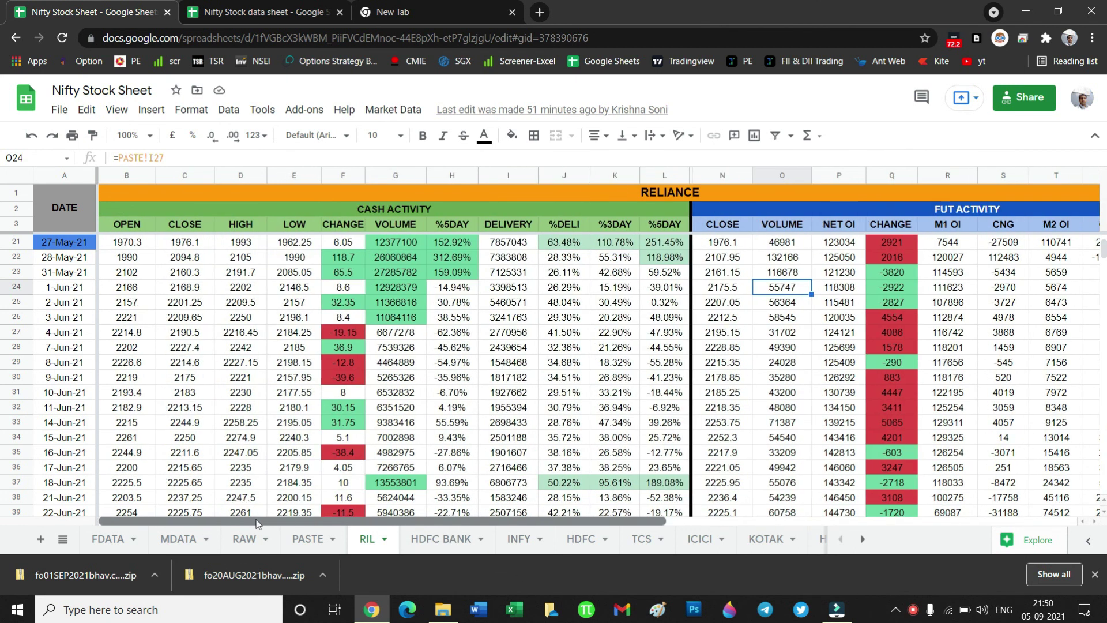
Return to the blank RELIANCE sheet in the Nifty Stock data sheet file after another glance at the RIL layout.
click(274, 7)
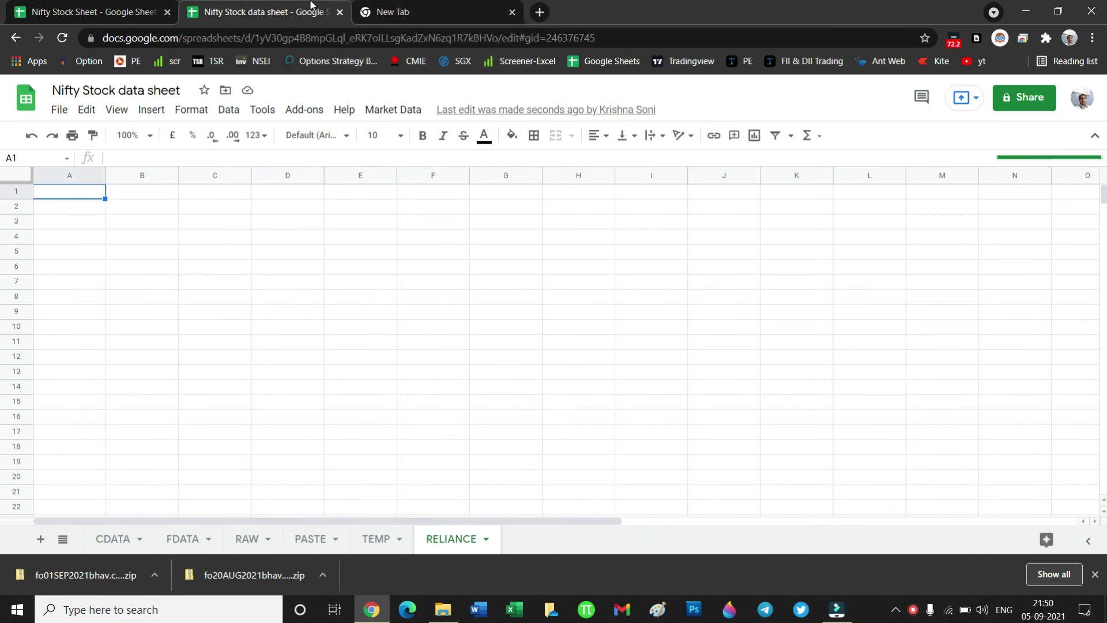
click(83, 7)
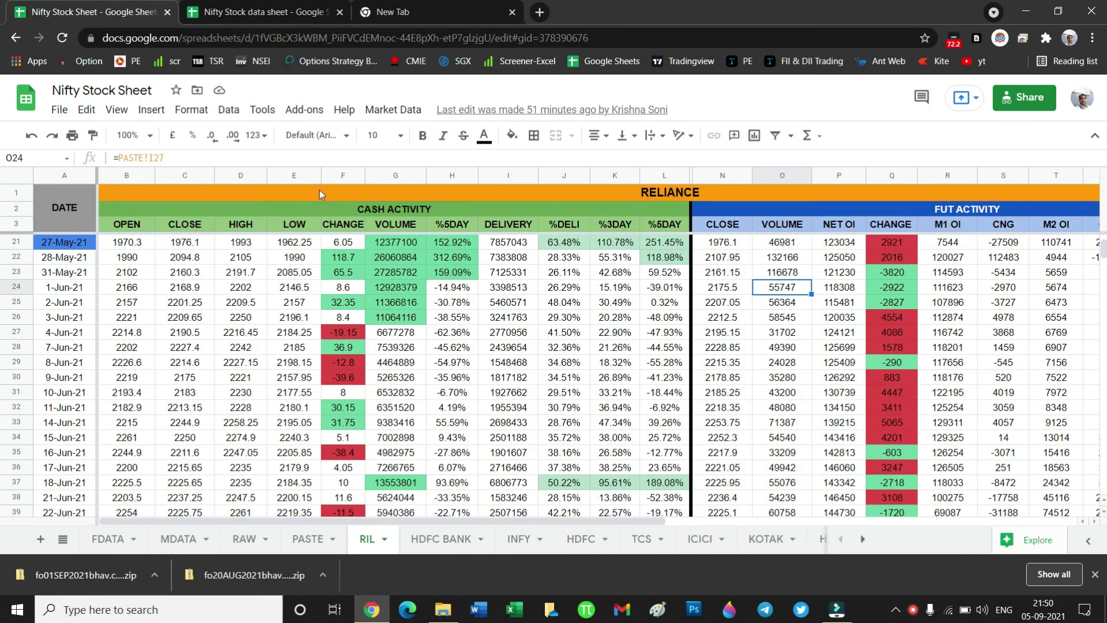
click(261, 6)
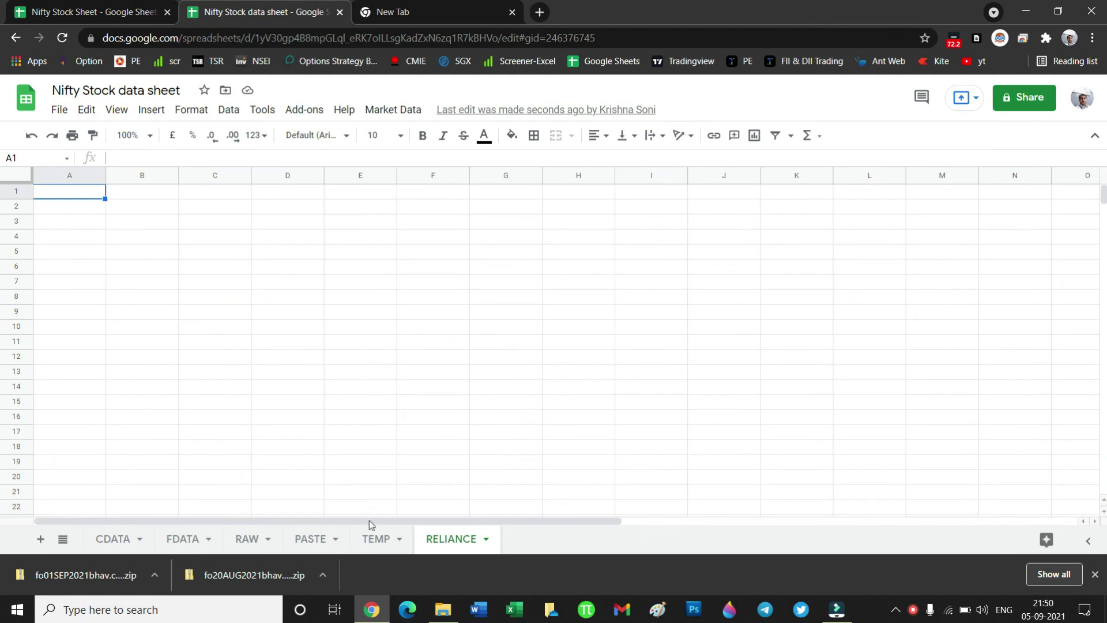